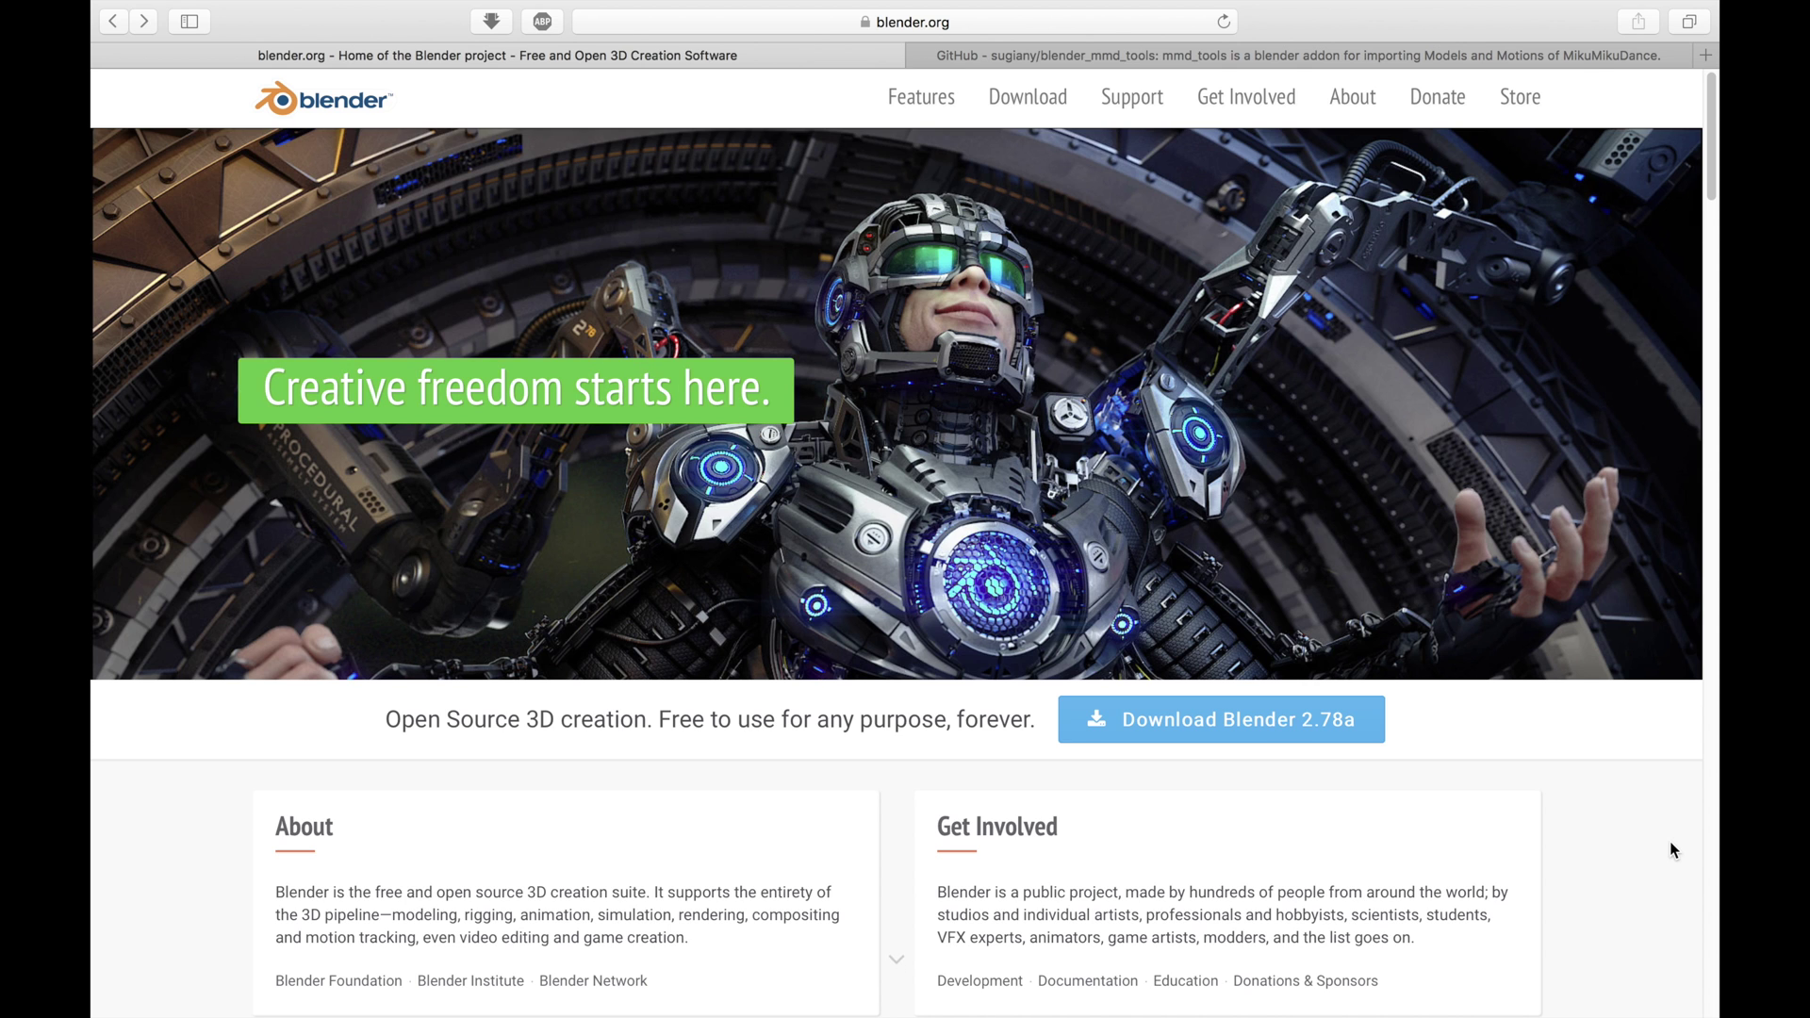
Step: Download the 64-bit Mac OSX ZIP of Blender 2.78a from blender.org through a mirror
click(1342, 731)
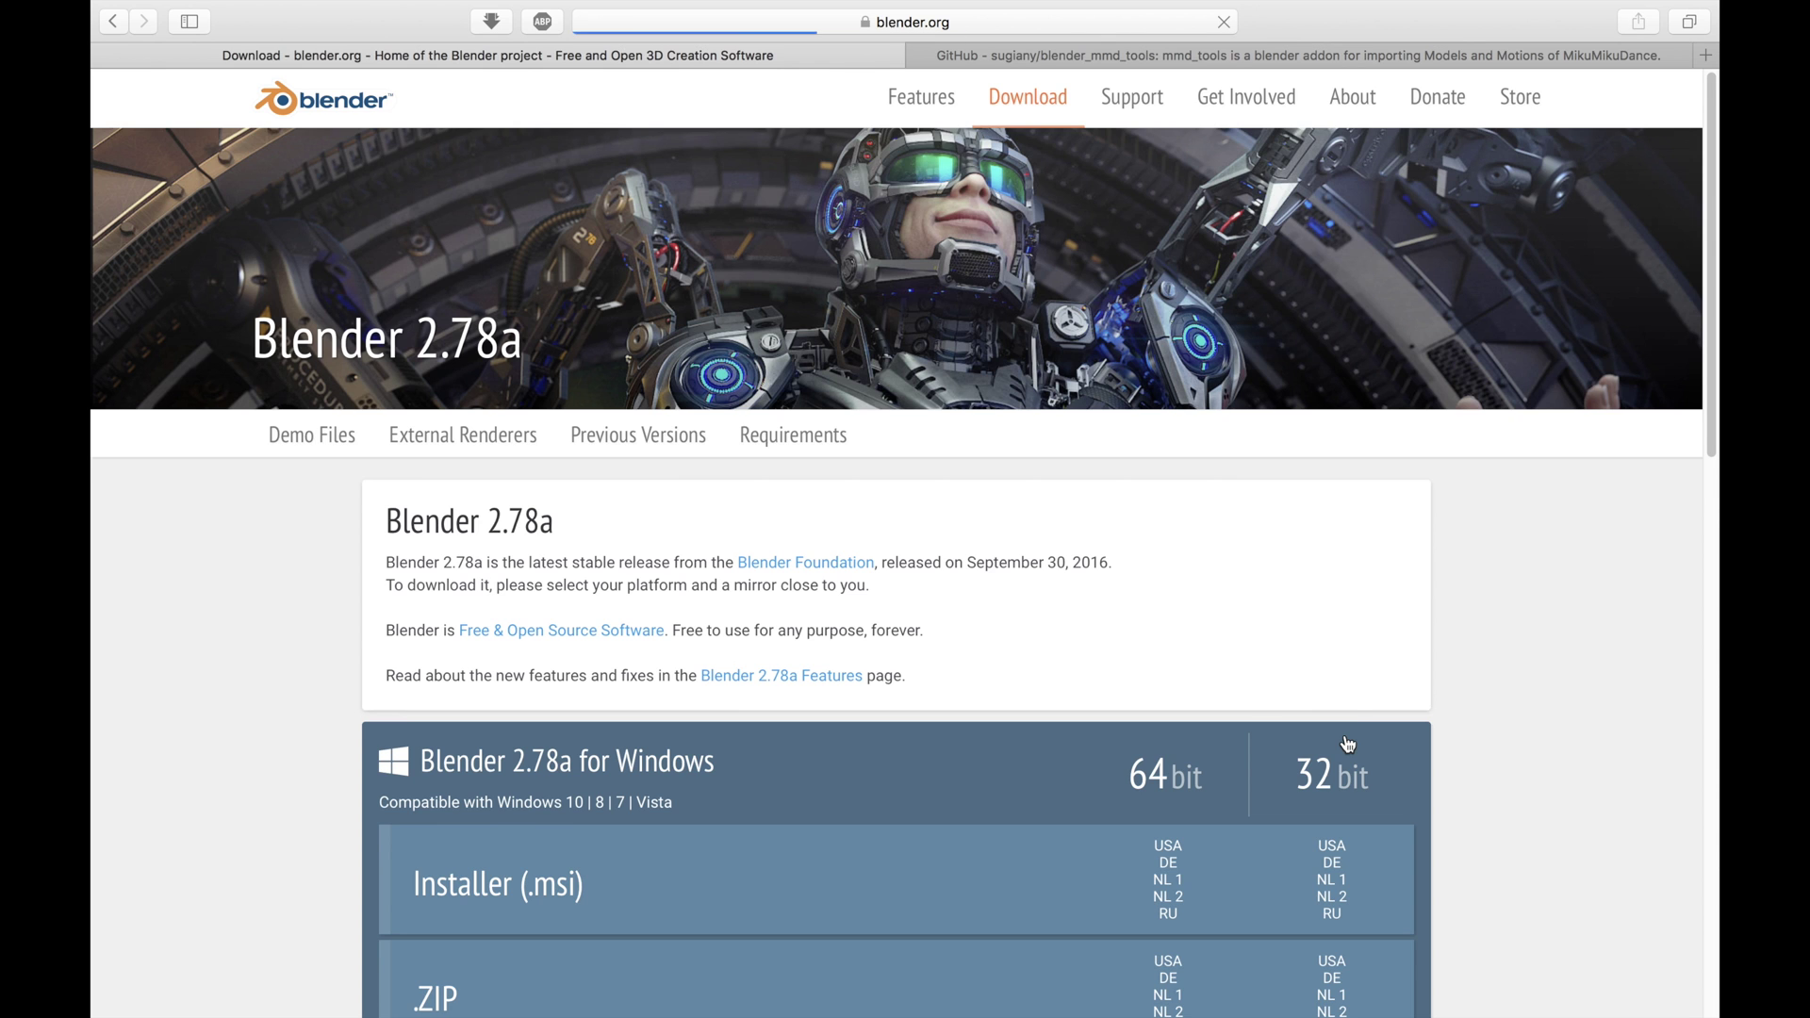
scroll(1350, 709, down, 5)
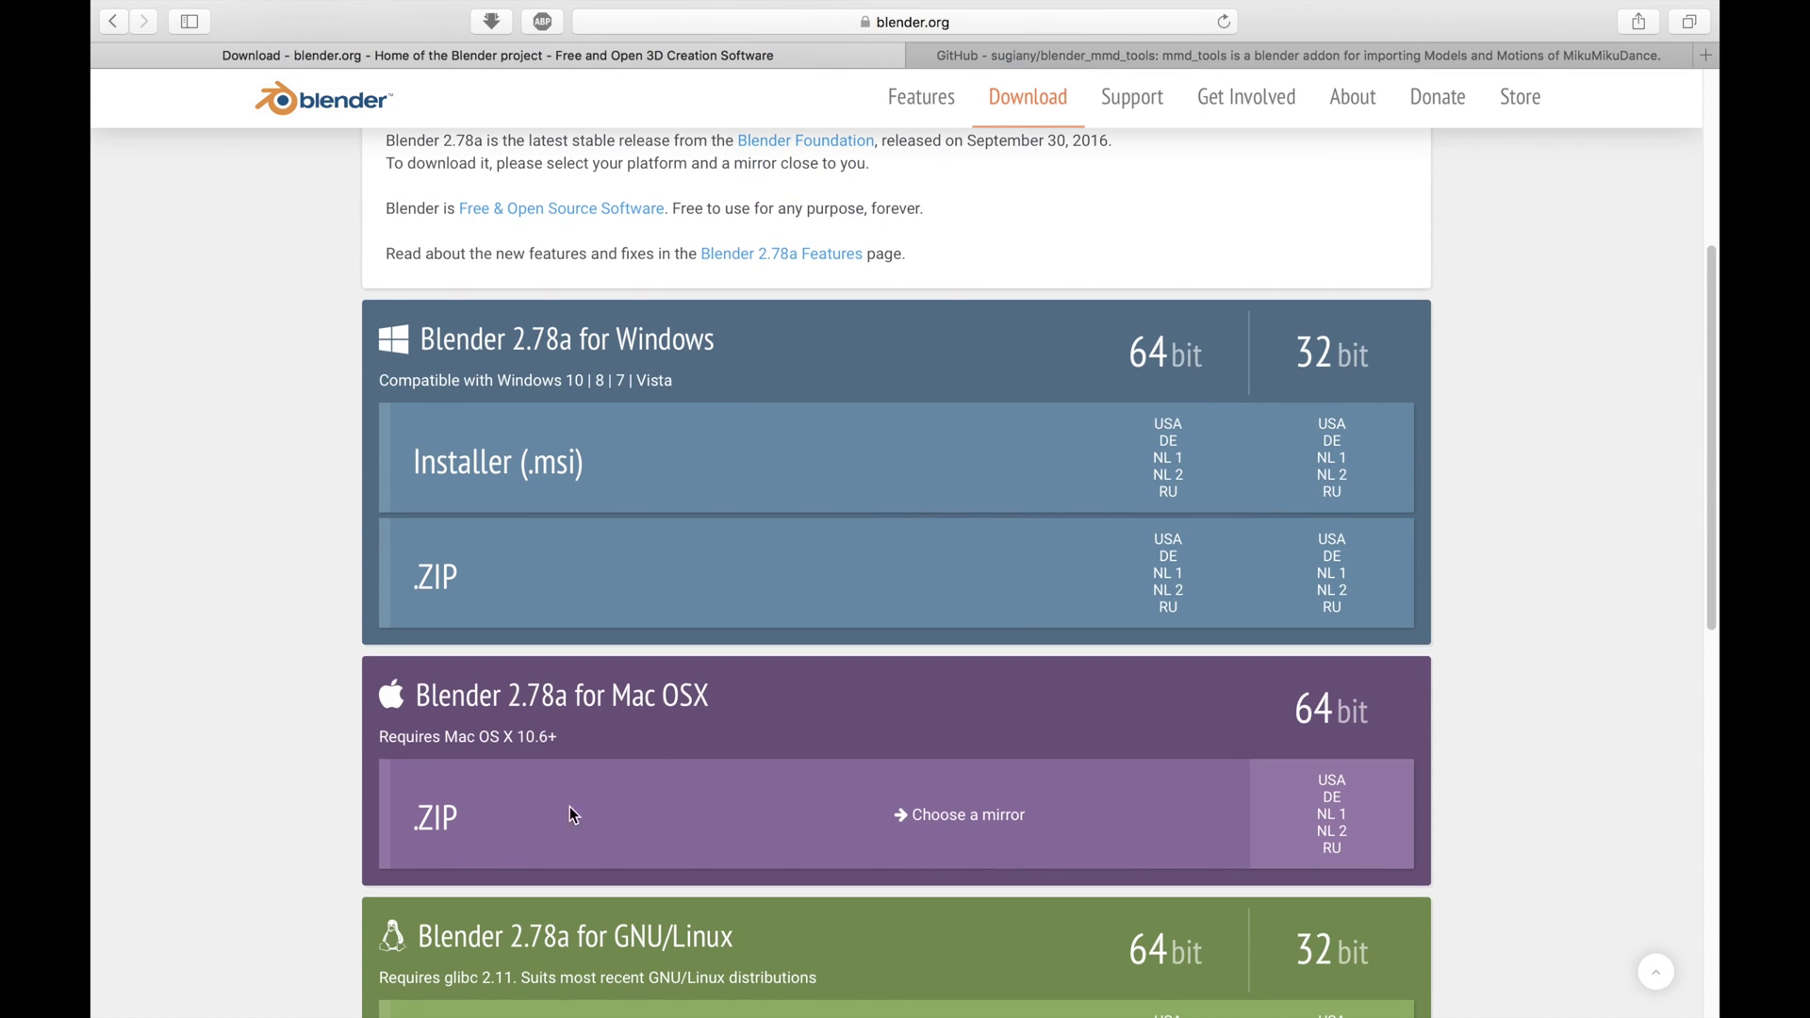
click(1316, 785)
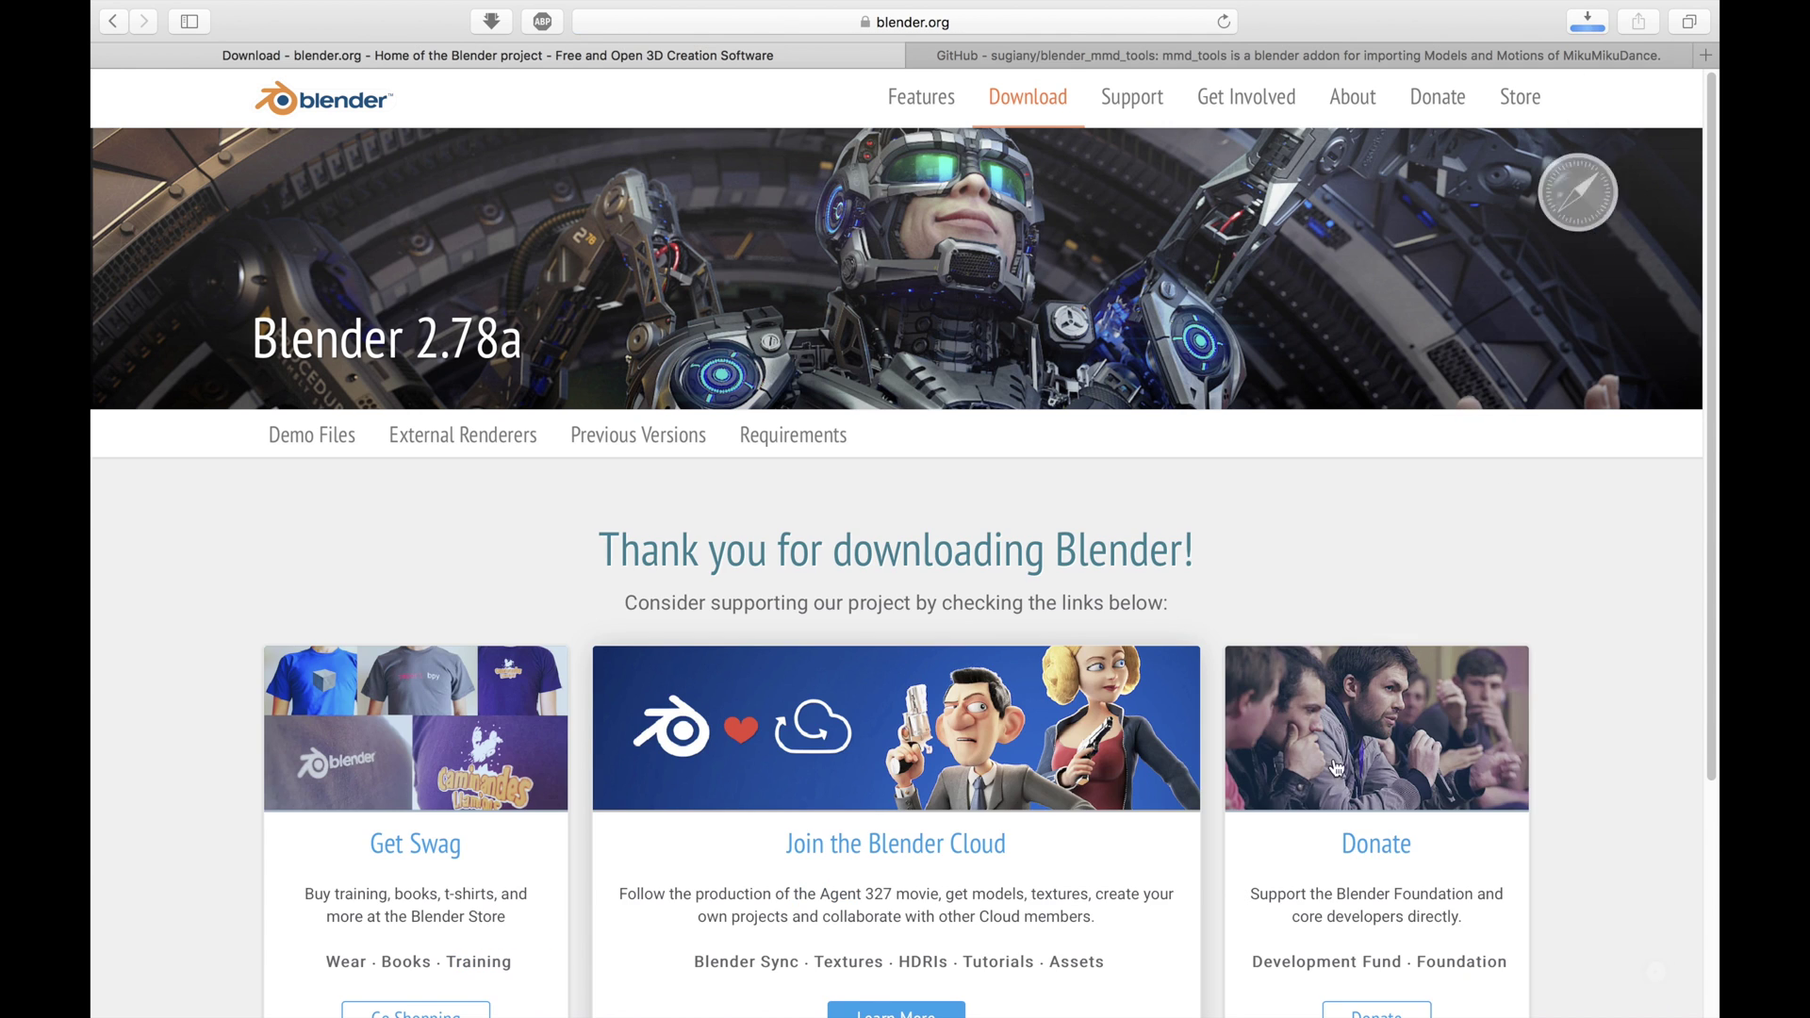
Step: Switch to the desktop, launch the already installed Blender to check its version, and close it
key(ctrl+Left)
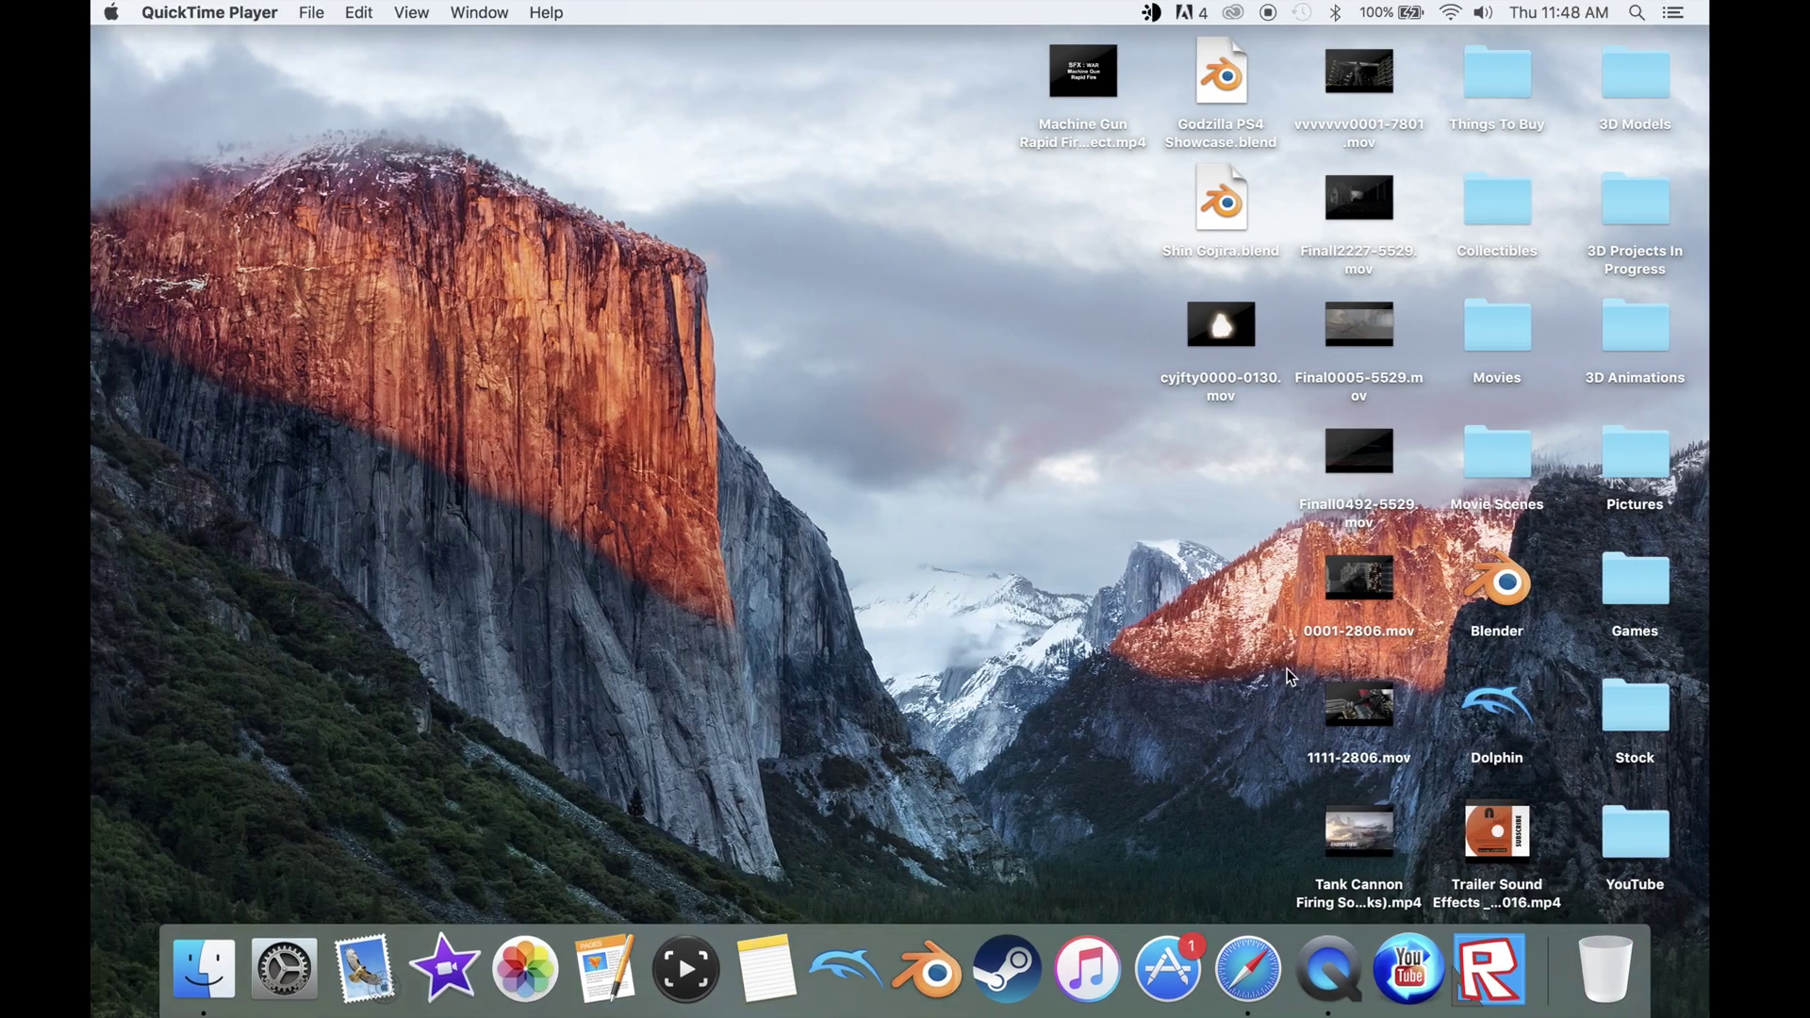
click(921, 999)
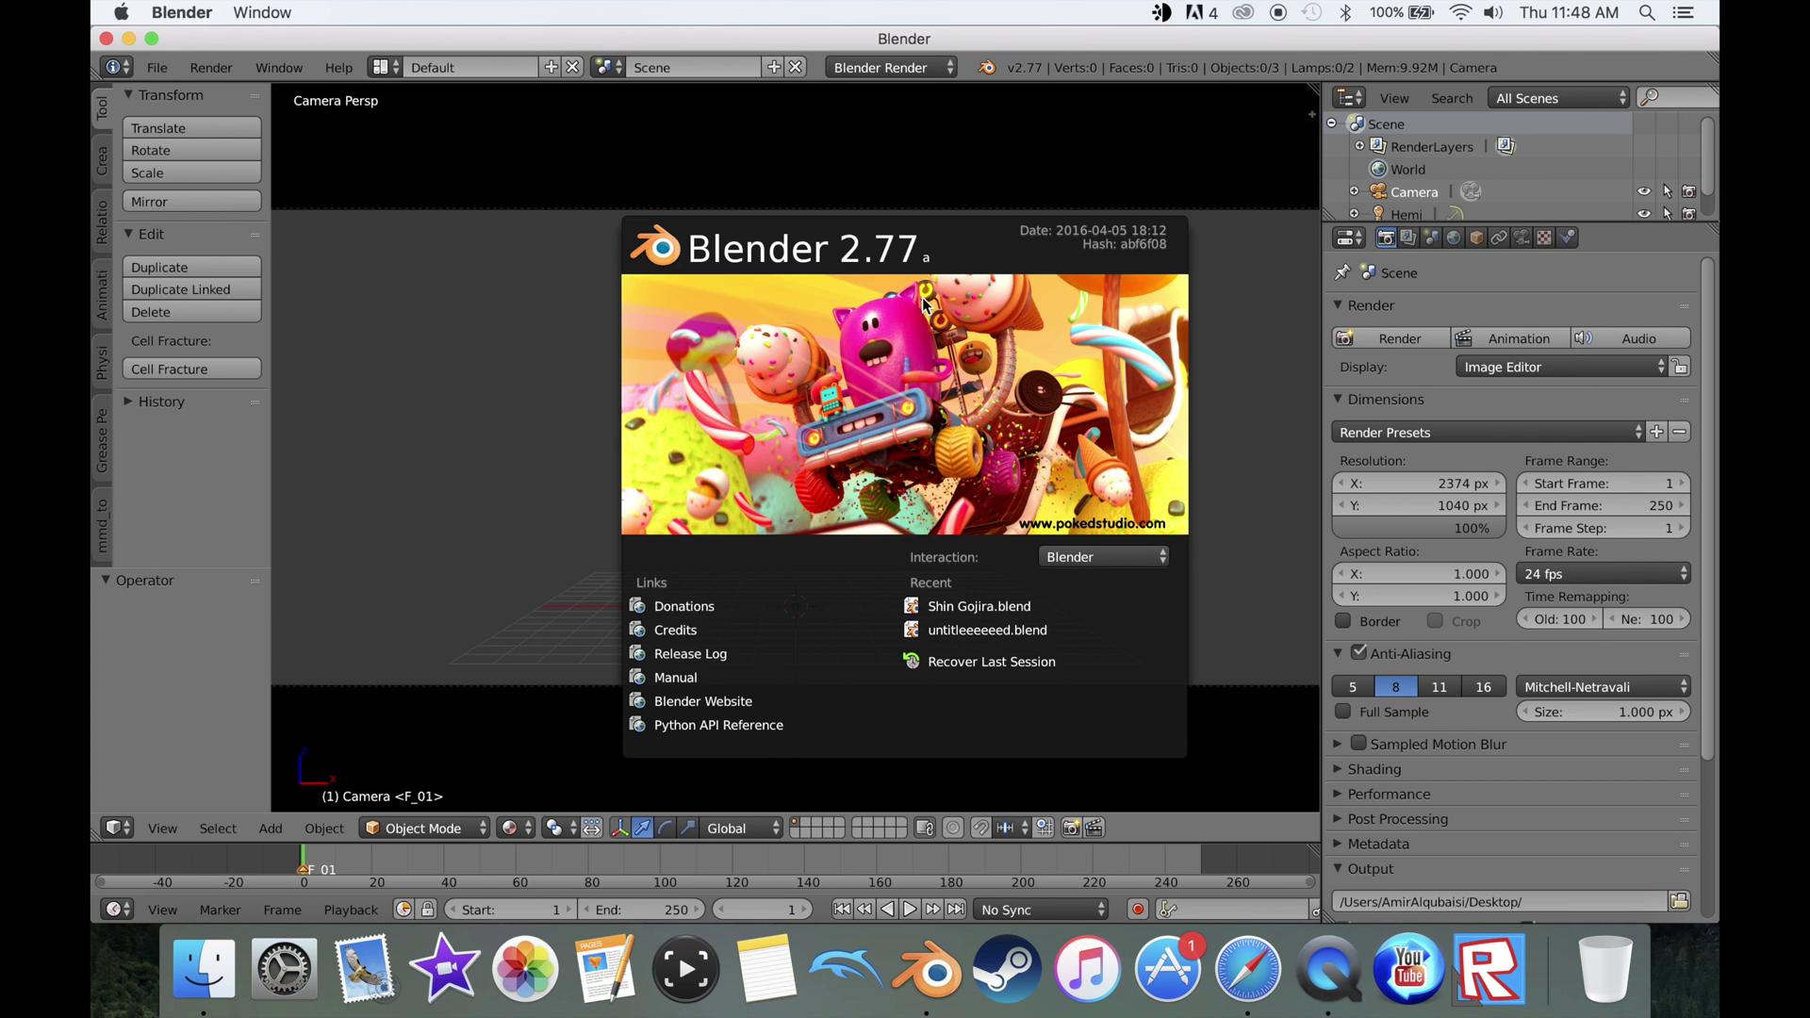
click(106, 40)
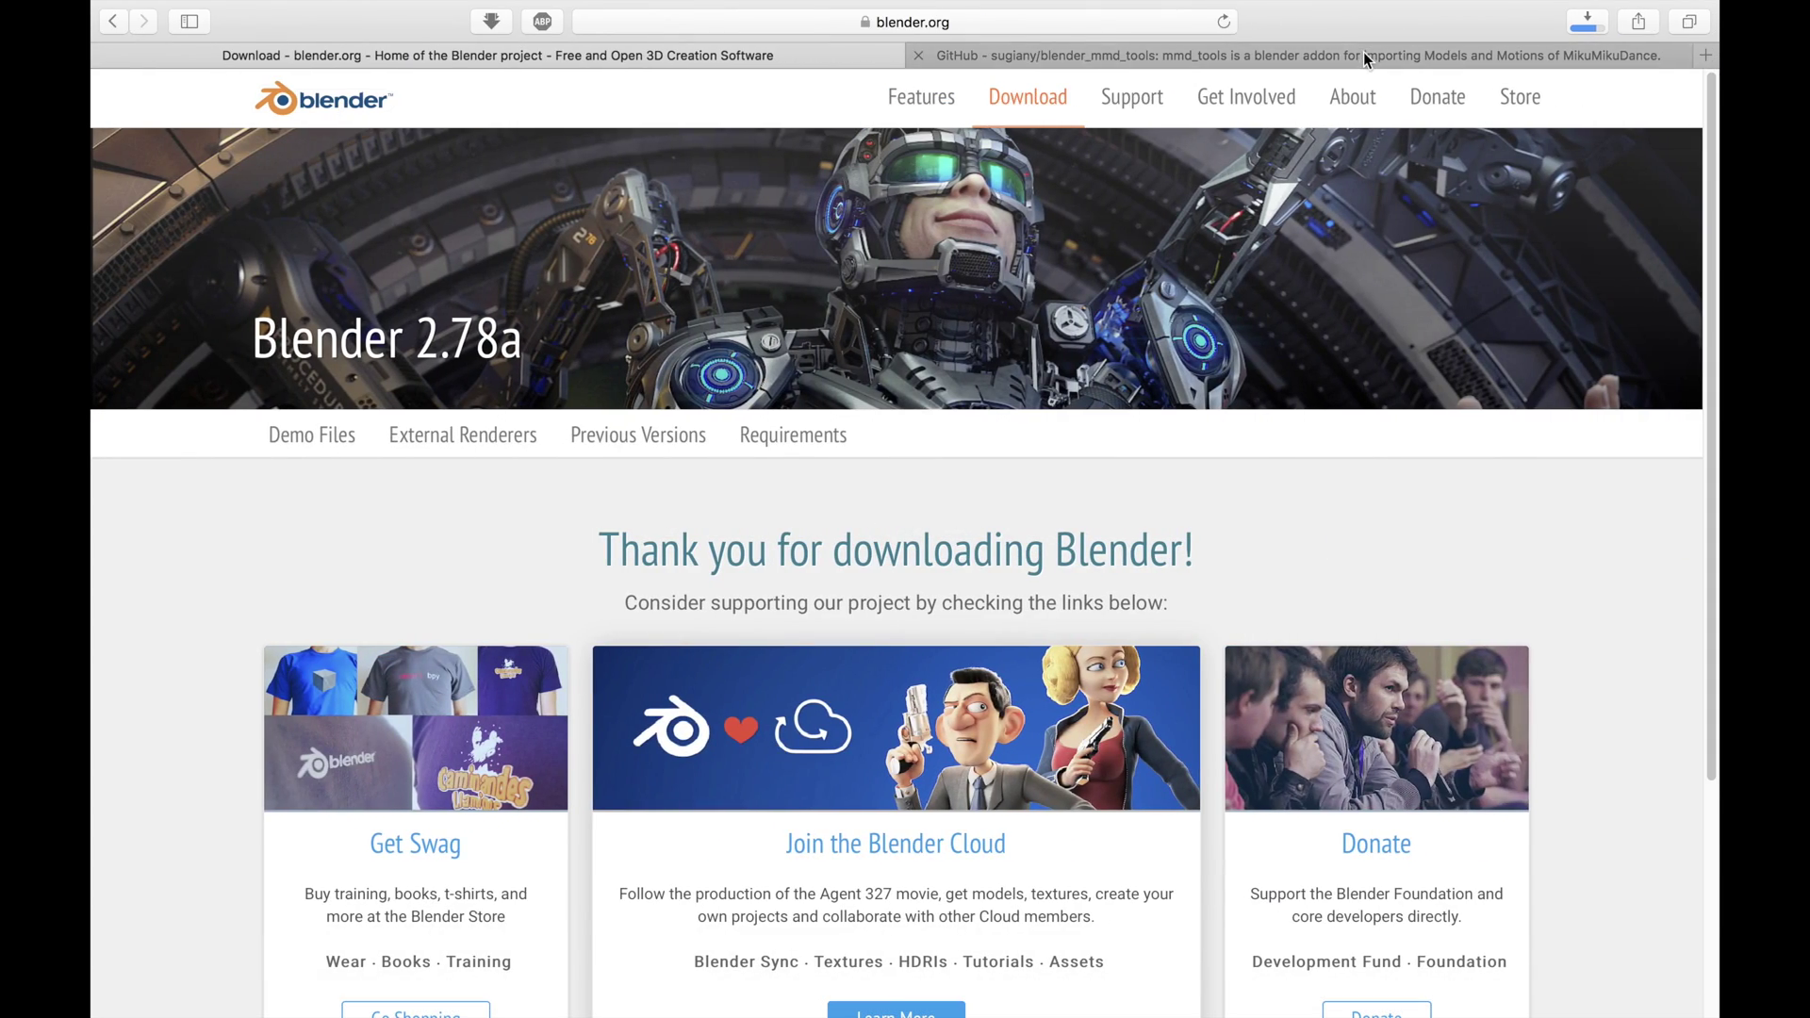
Step: Extract the downloaded Blender 2.78a ZIP, move the extracted folder to the desktop, and close the Downloads window
click(1363, 53)
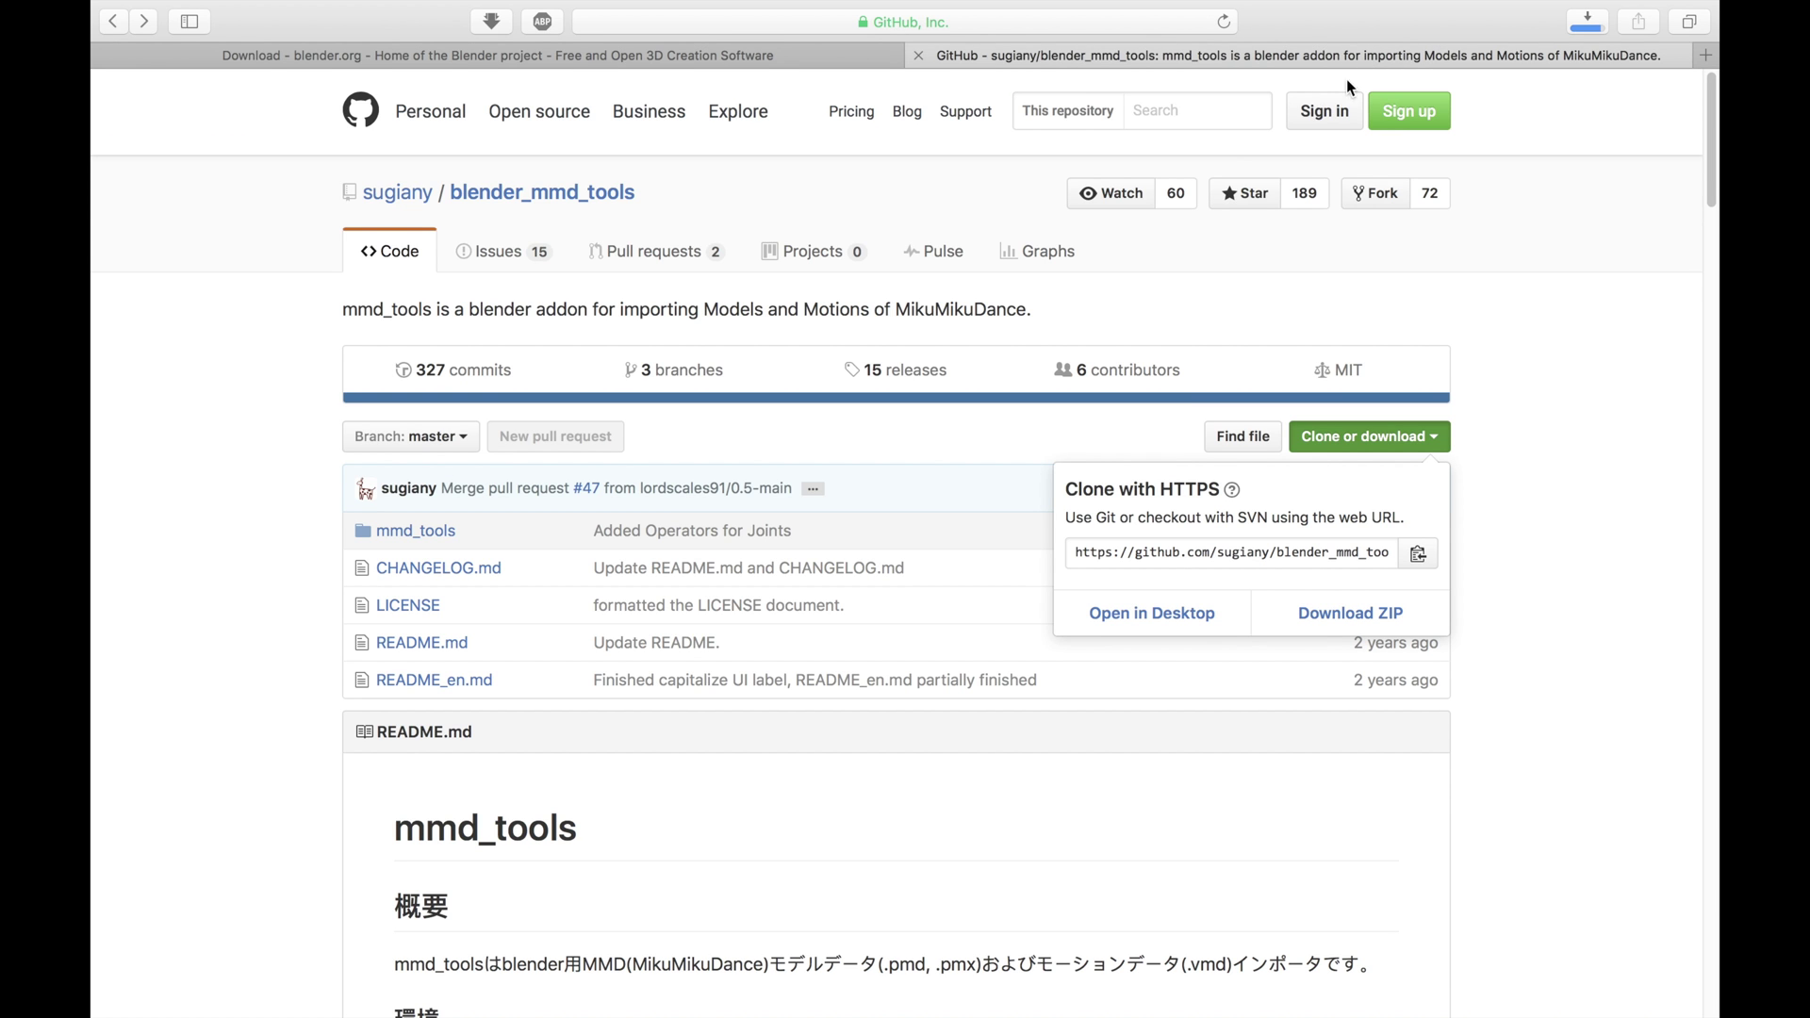
click(779, 54)
click(1587, 22)
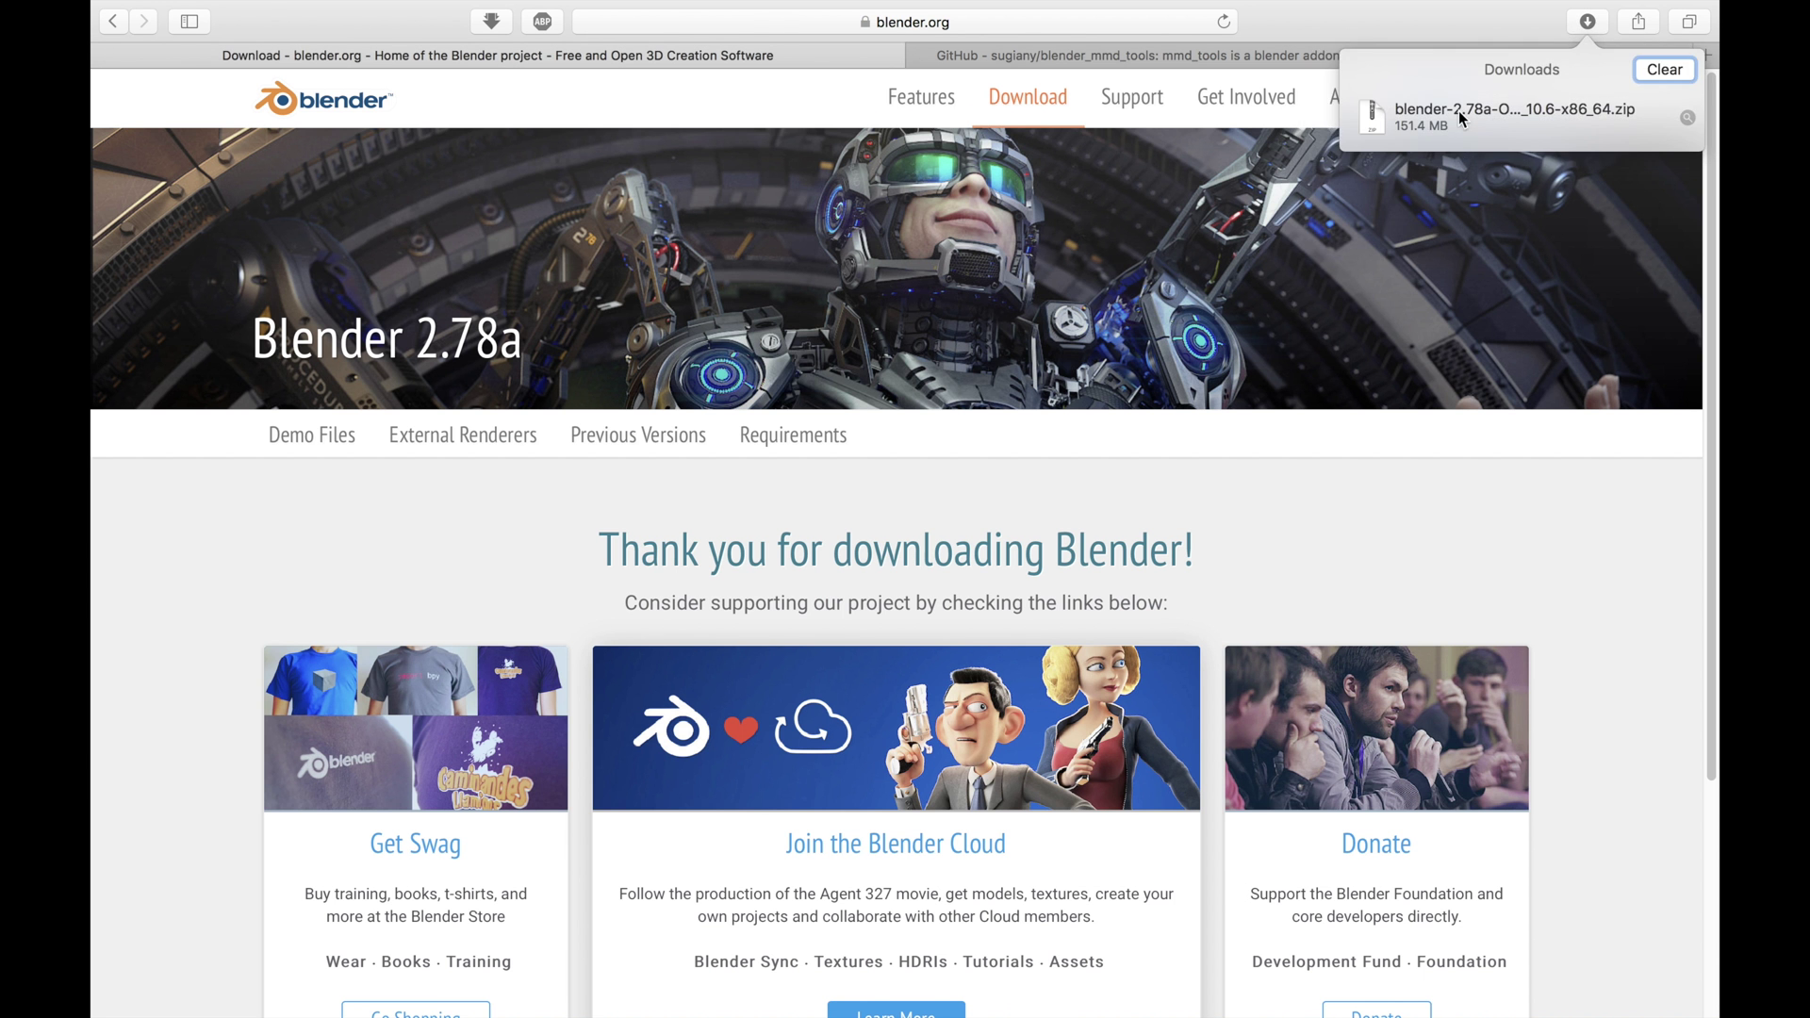
double_click(1480, 111)
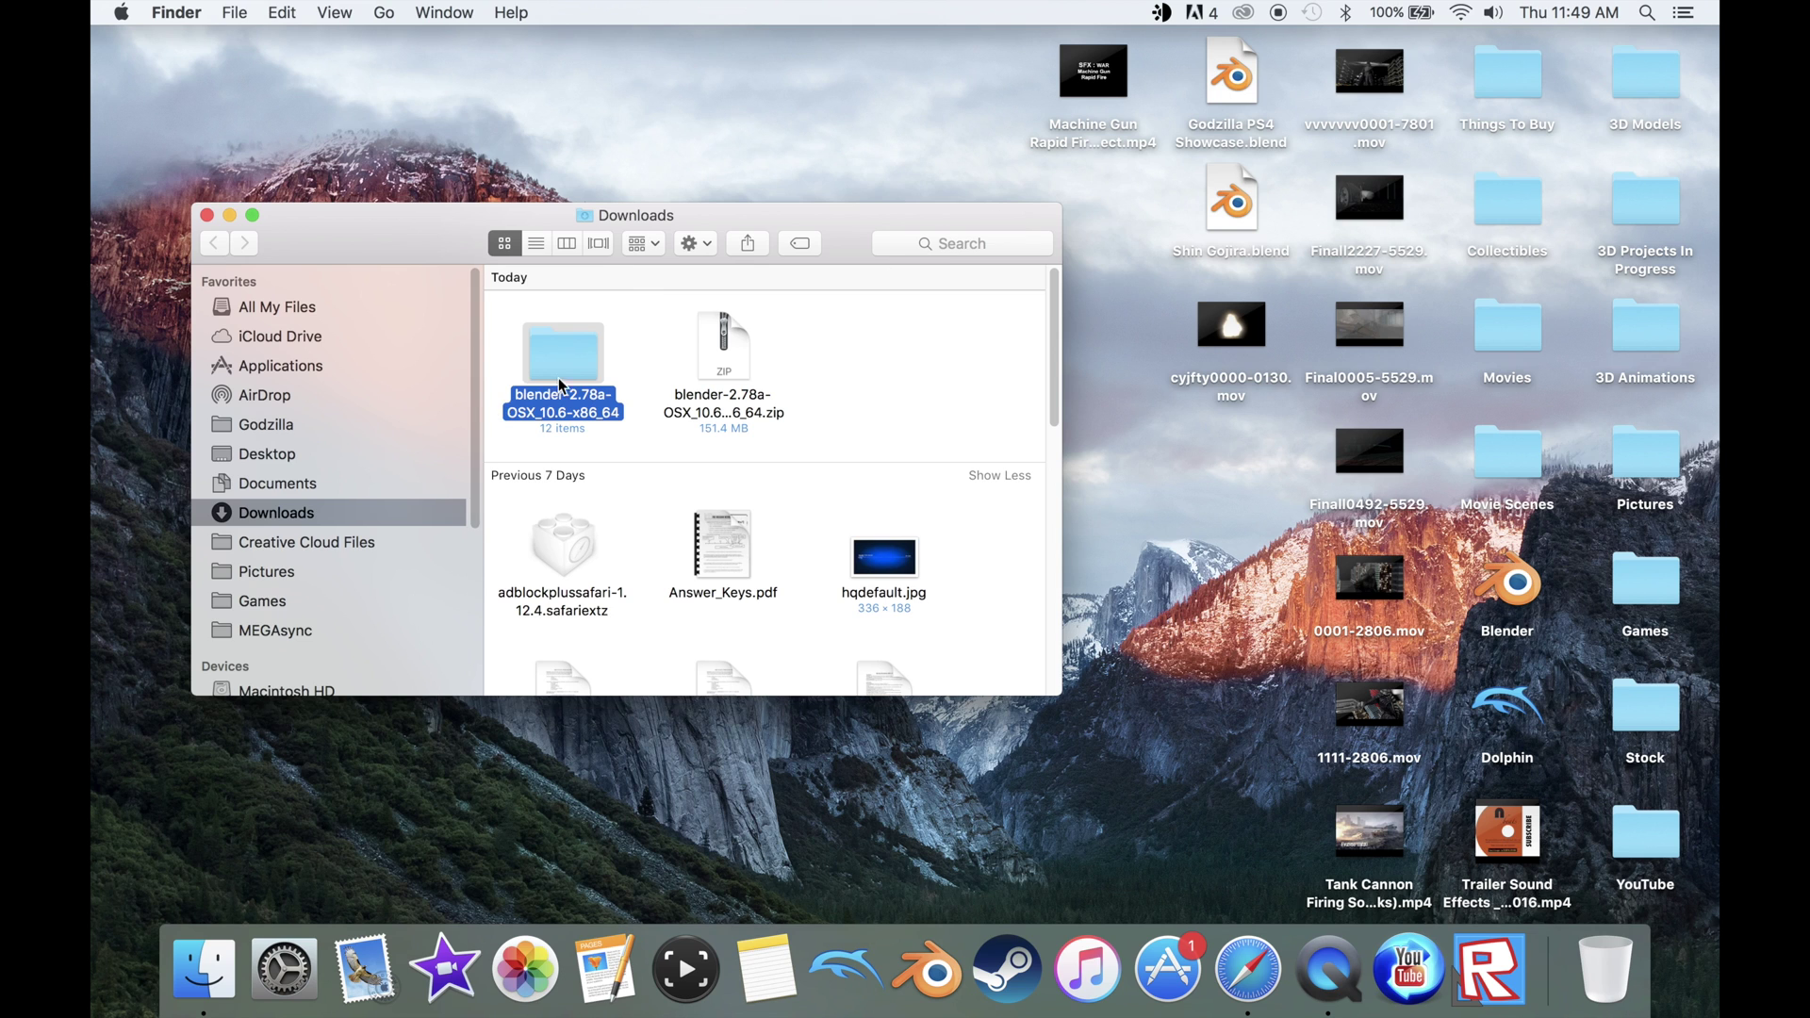
click(506, 375)
drag(563, 375, 953, 79)
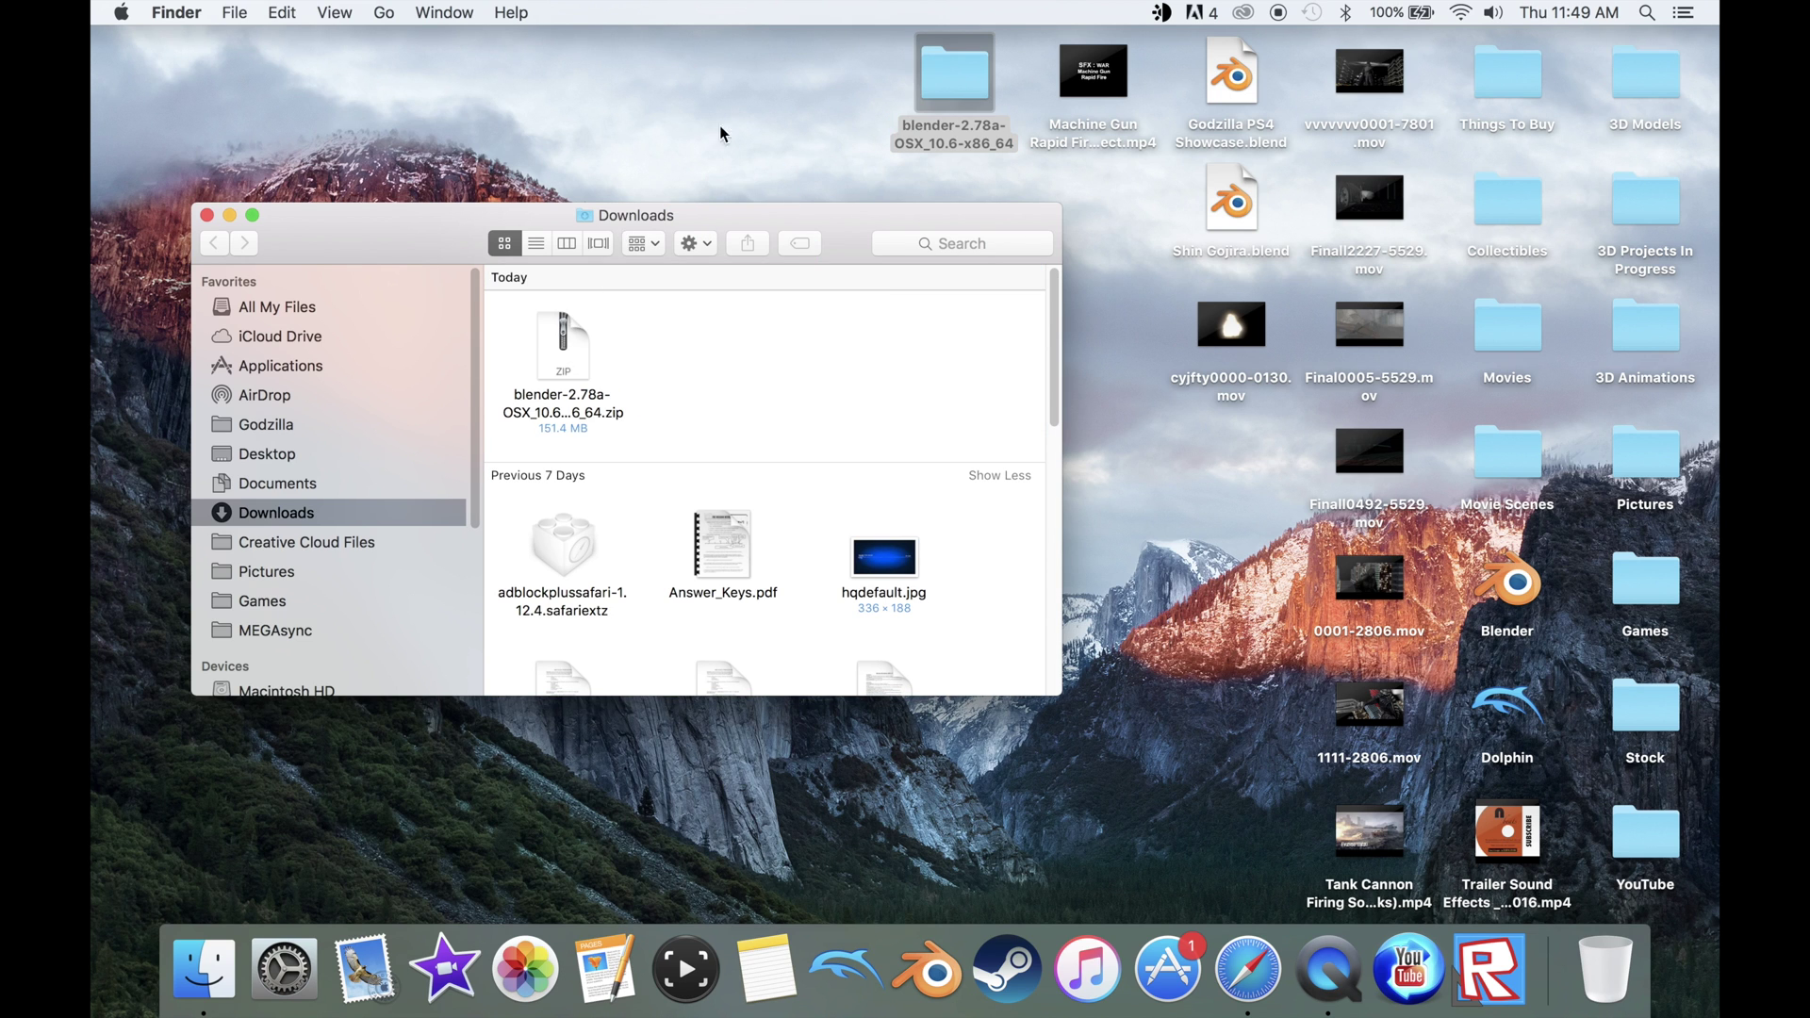
click(209, 219)
click(799, 92)
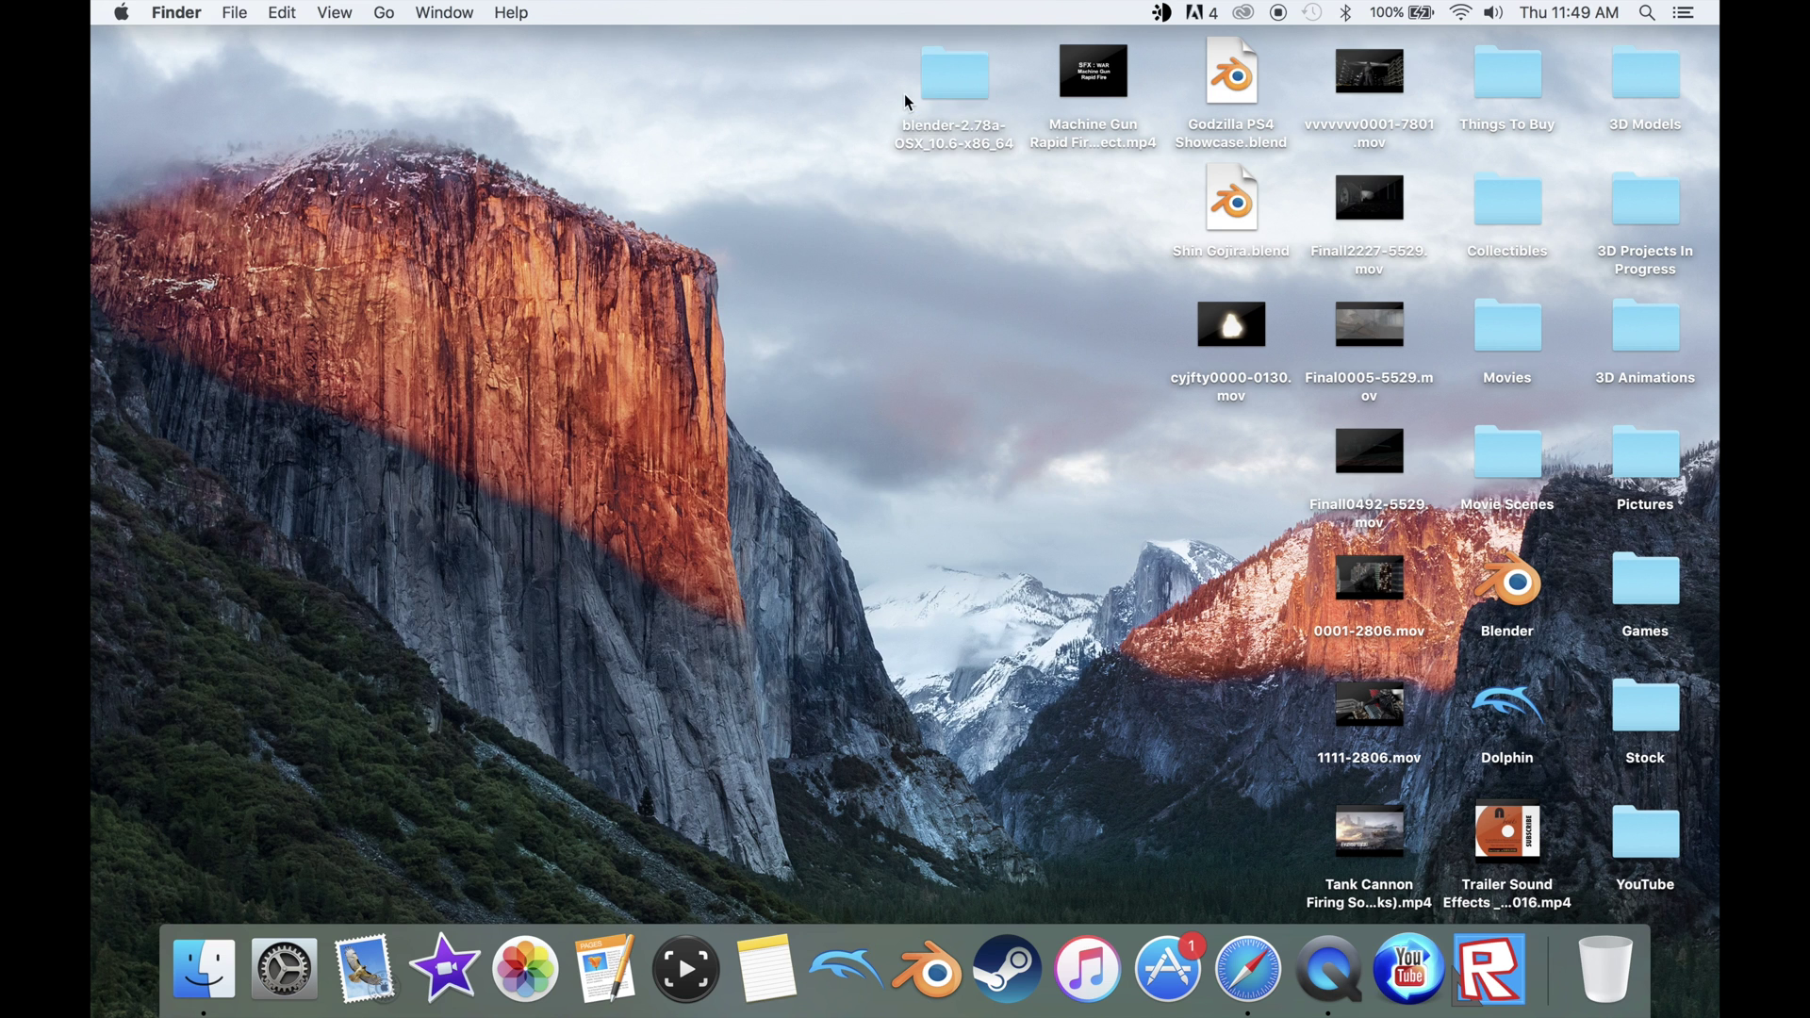
Step: Open the blender-2.78a folder on the desktop and rename its Blender application to Blender 2
click(914, 92)
double_click(921, 91)
click(862, 288)
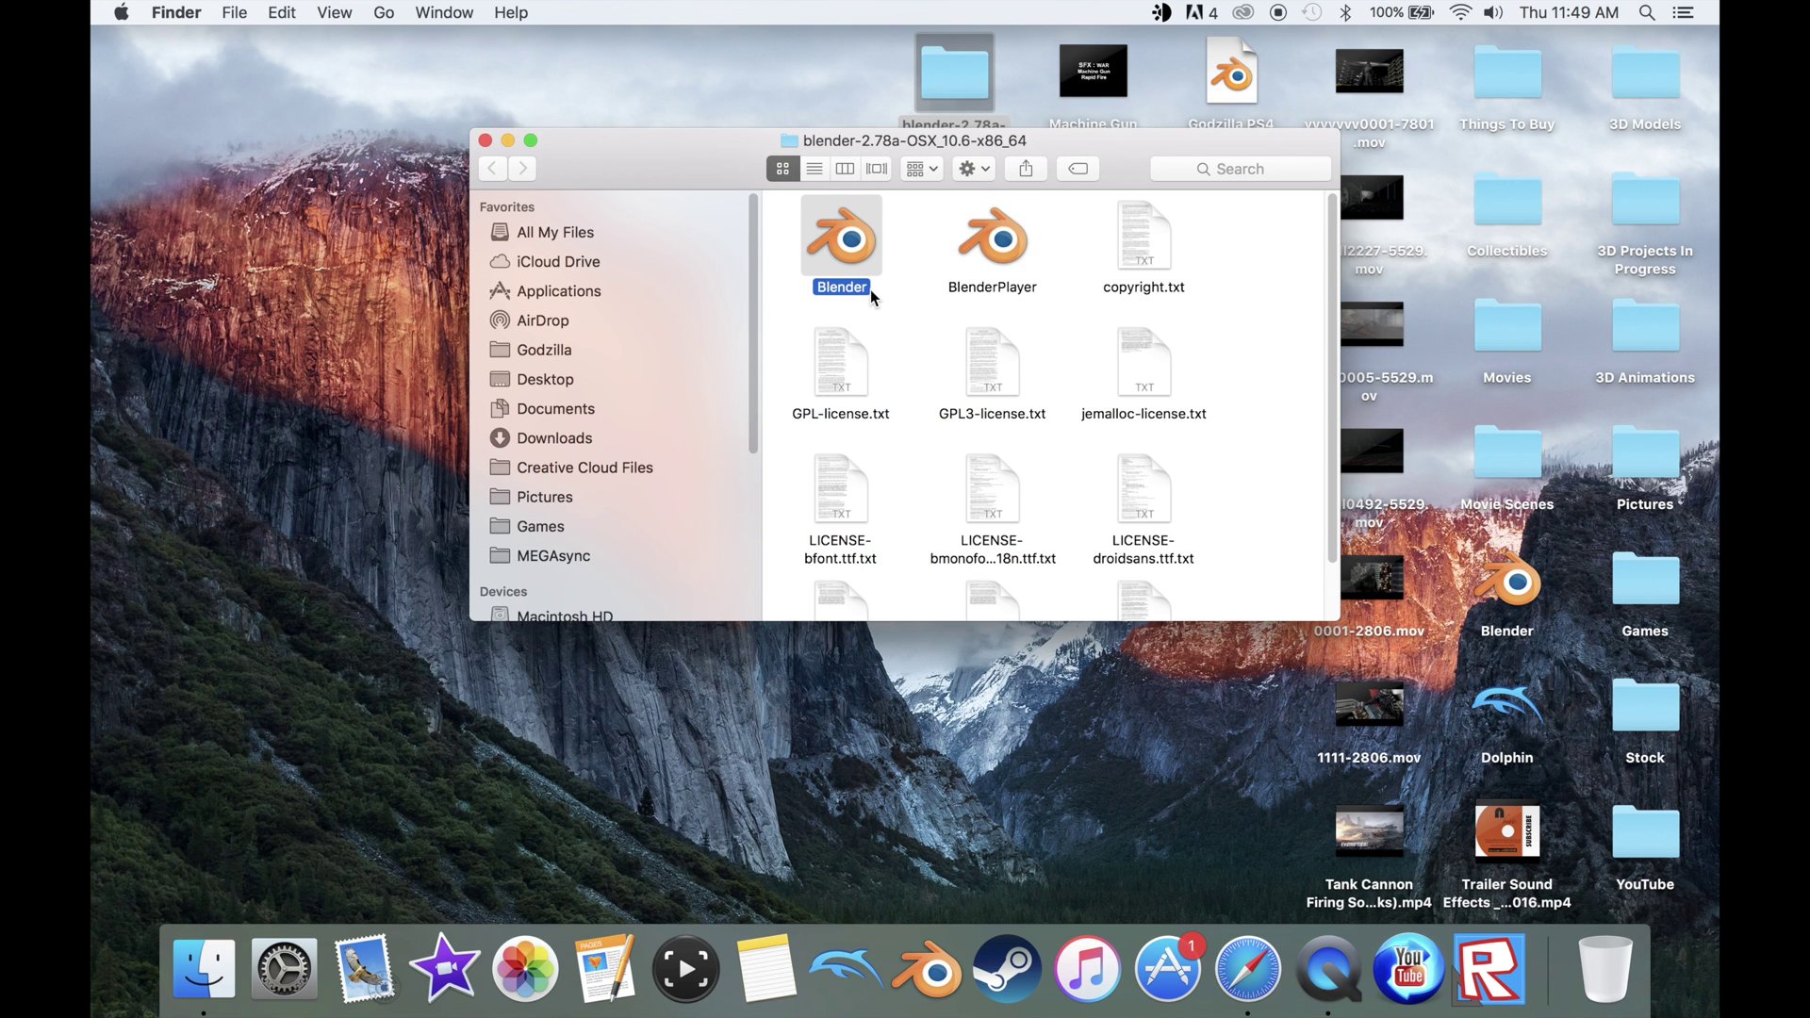
click(869, 288)
text(2)
key(Return)
Step: Move Blender 2 out of its folder onto the desktop below the blender-2.78a folder, closing the folder window
drag(858, 247, 694, 95)
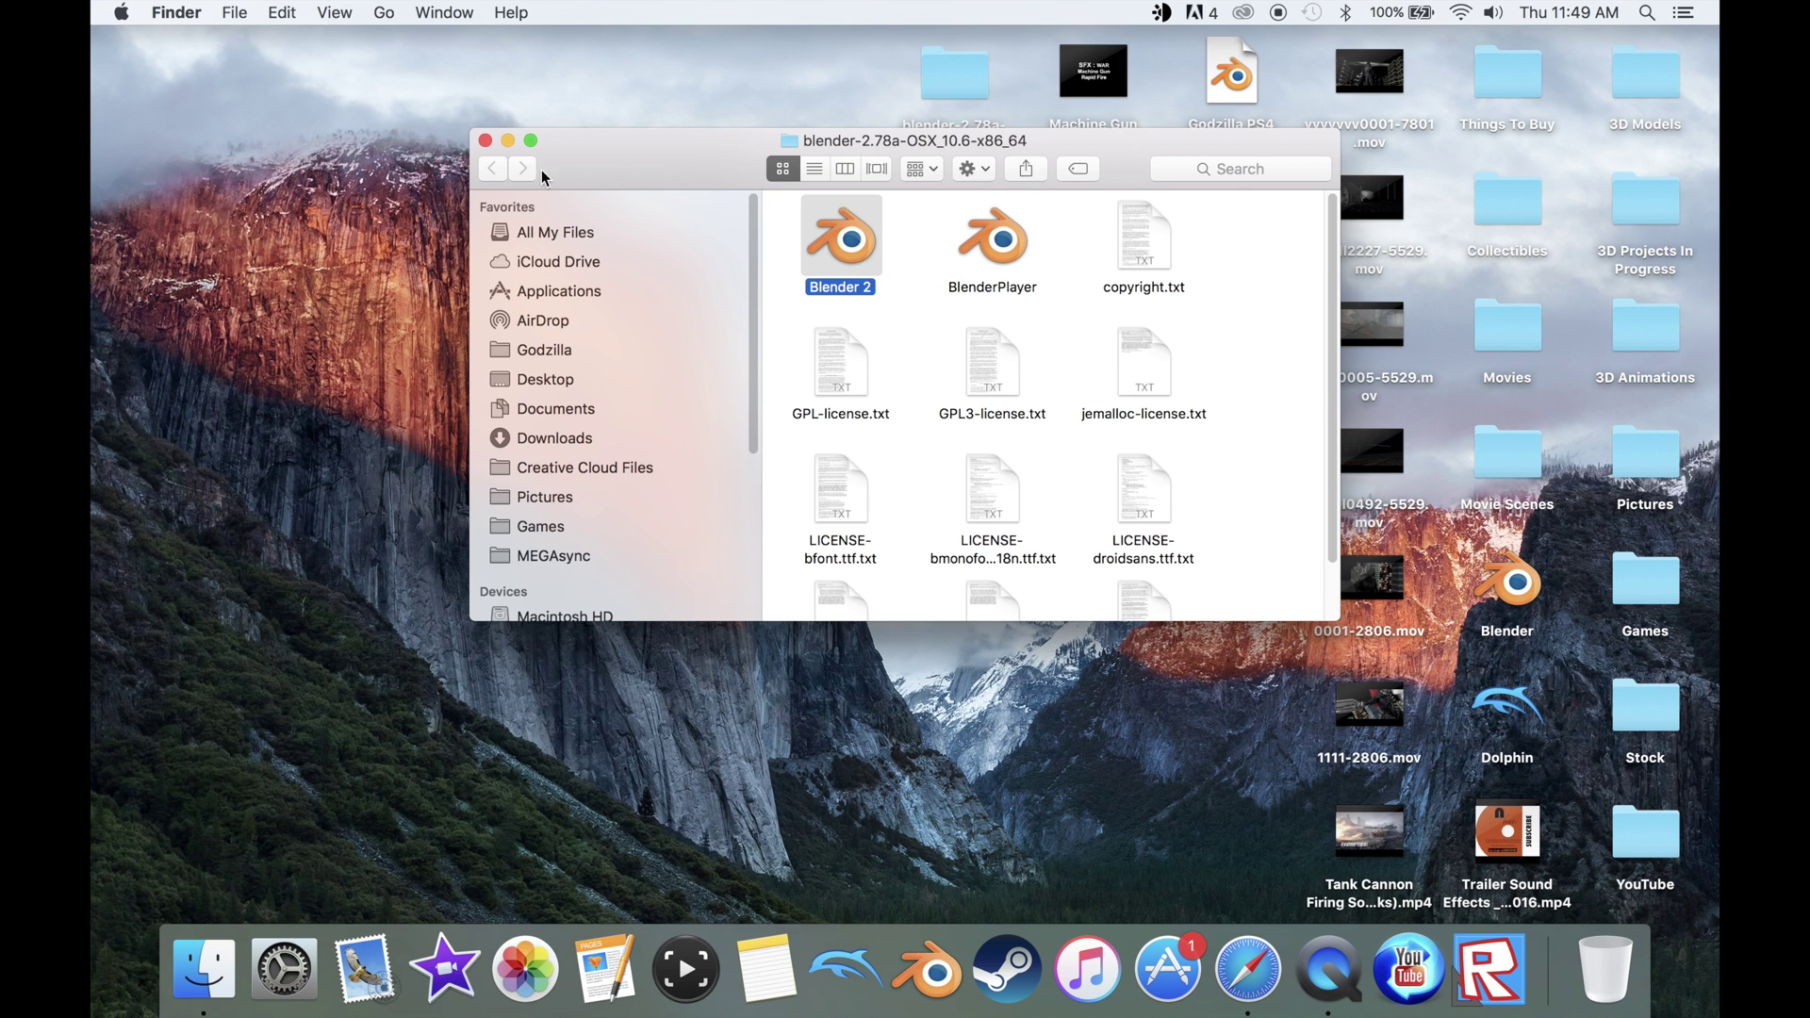
click(484, 139)
click(902, 313)
drag(945, 271, 965, 220)
click(866, 266)
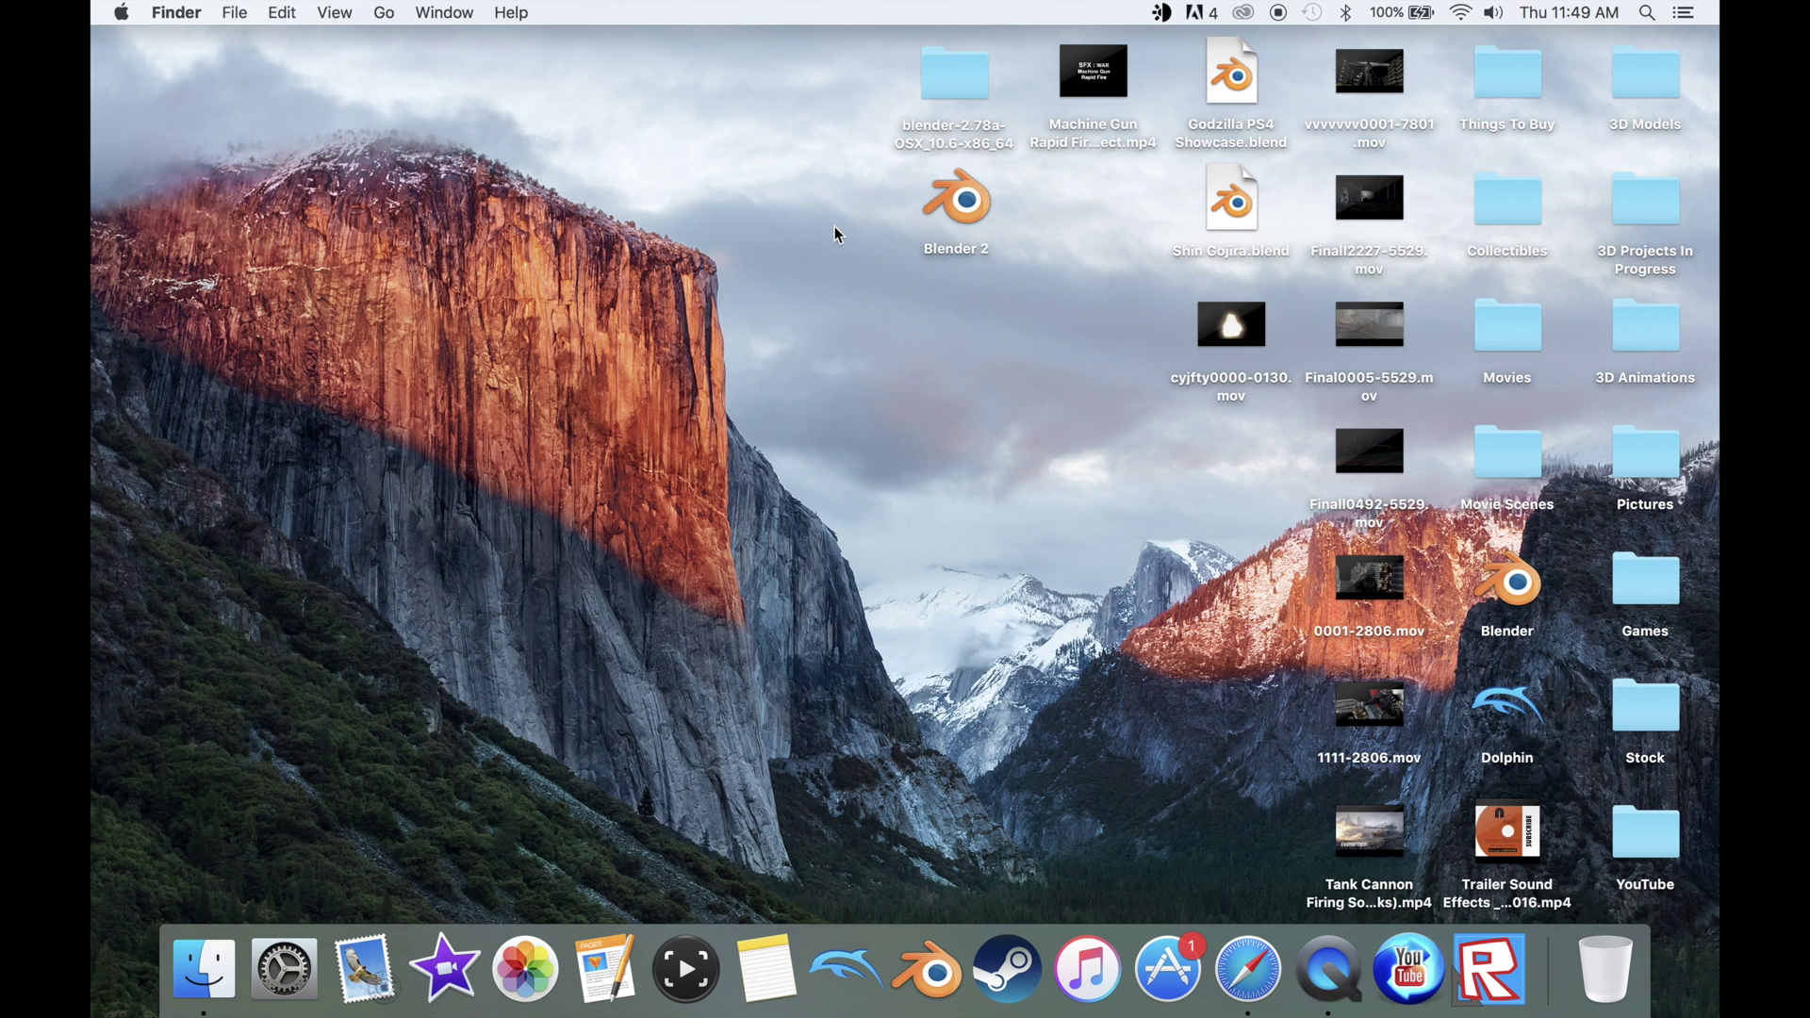
Step: Return to the browser and download the blender_mmd_tools repository as a ZIP from its GitHub page
key(ctrl+Right)
click(1349, 204)
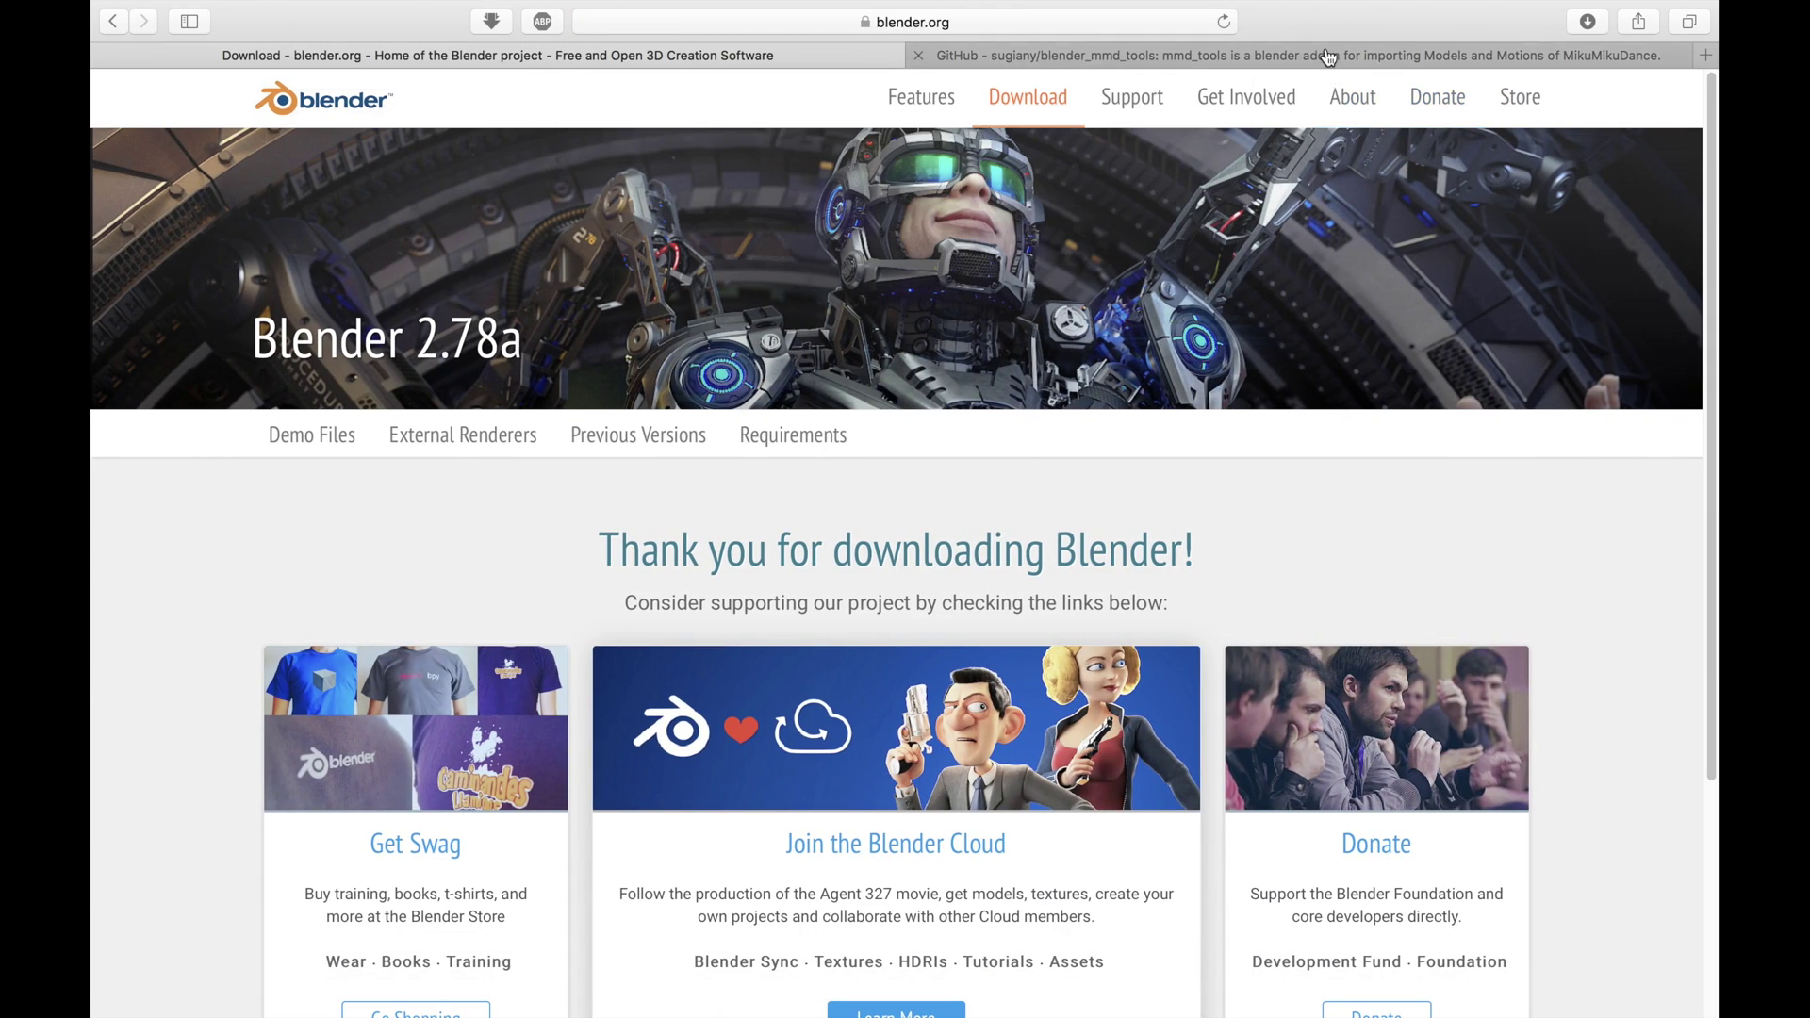
click(1328, 57)
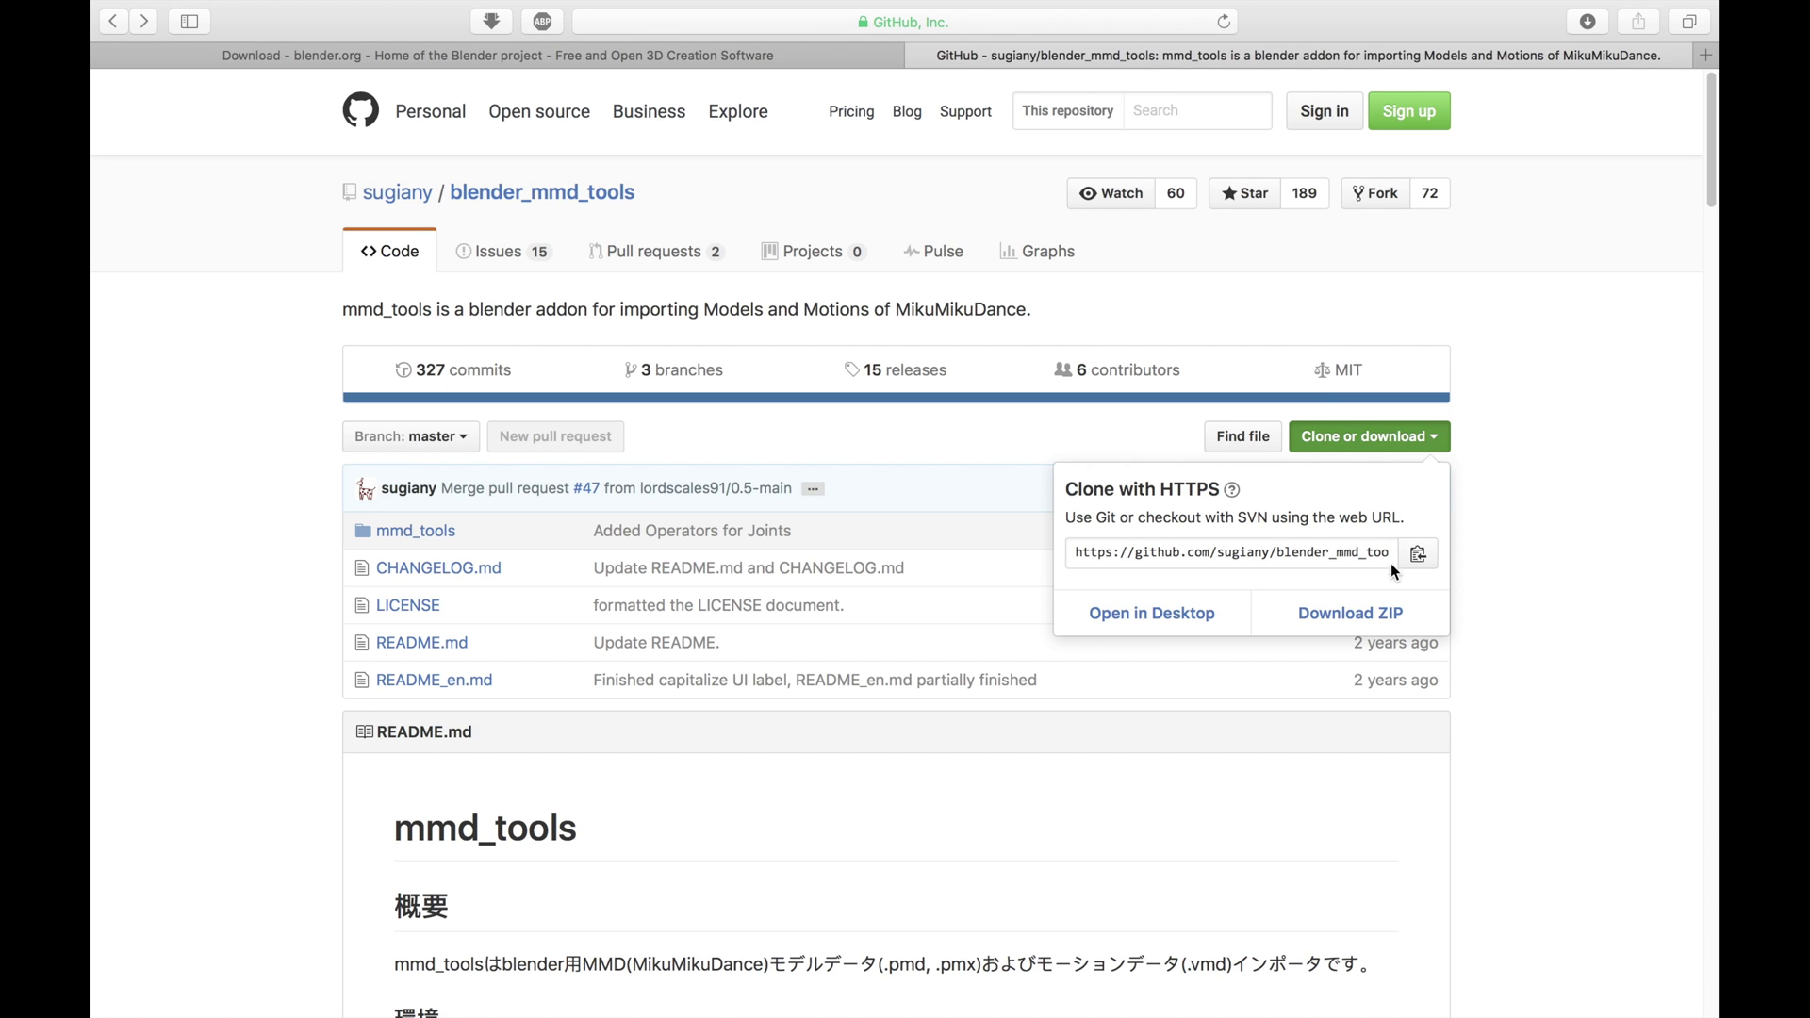
click(1373, 613)
Step: Extract the mmd_tools ZIP, close Downloads, and place the blender_mmd_tools-master folder on the desktop below Blender 2
click(1583, 28)
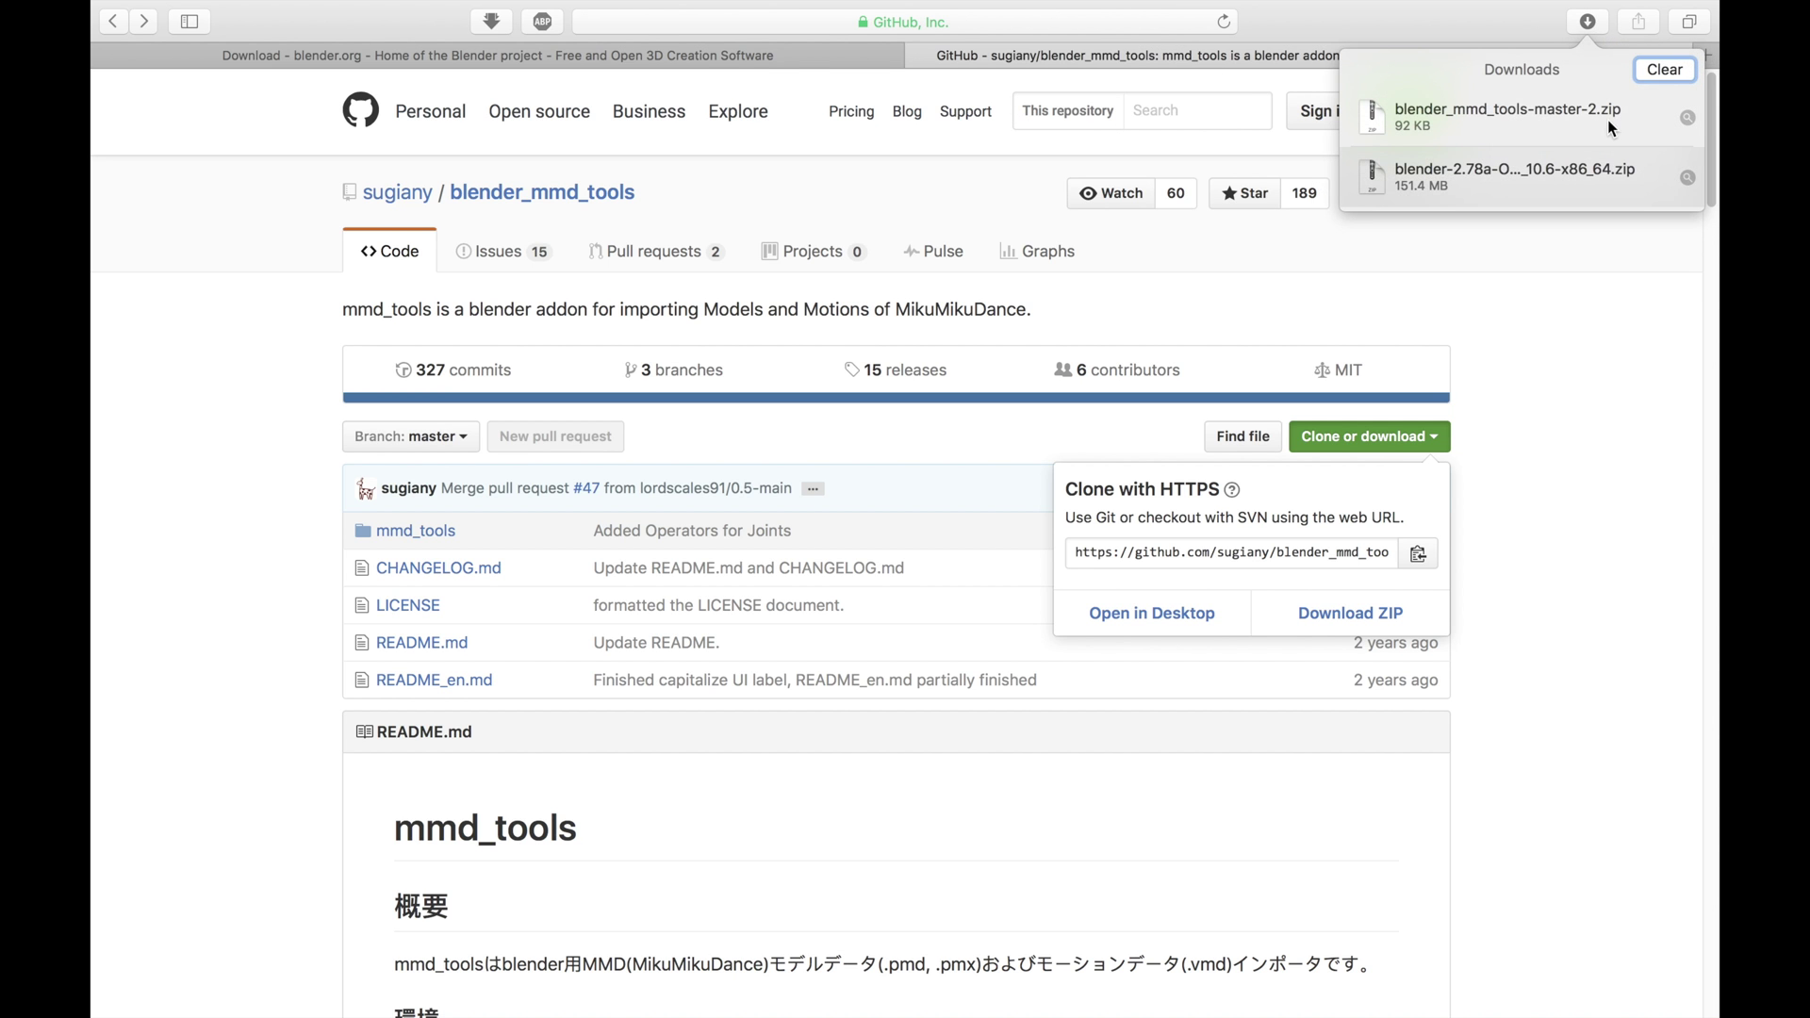
double_click(1604, 126)
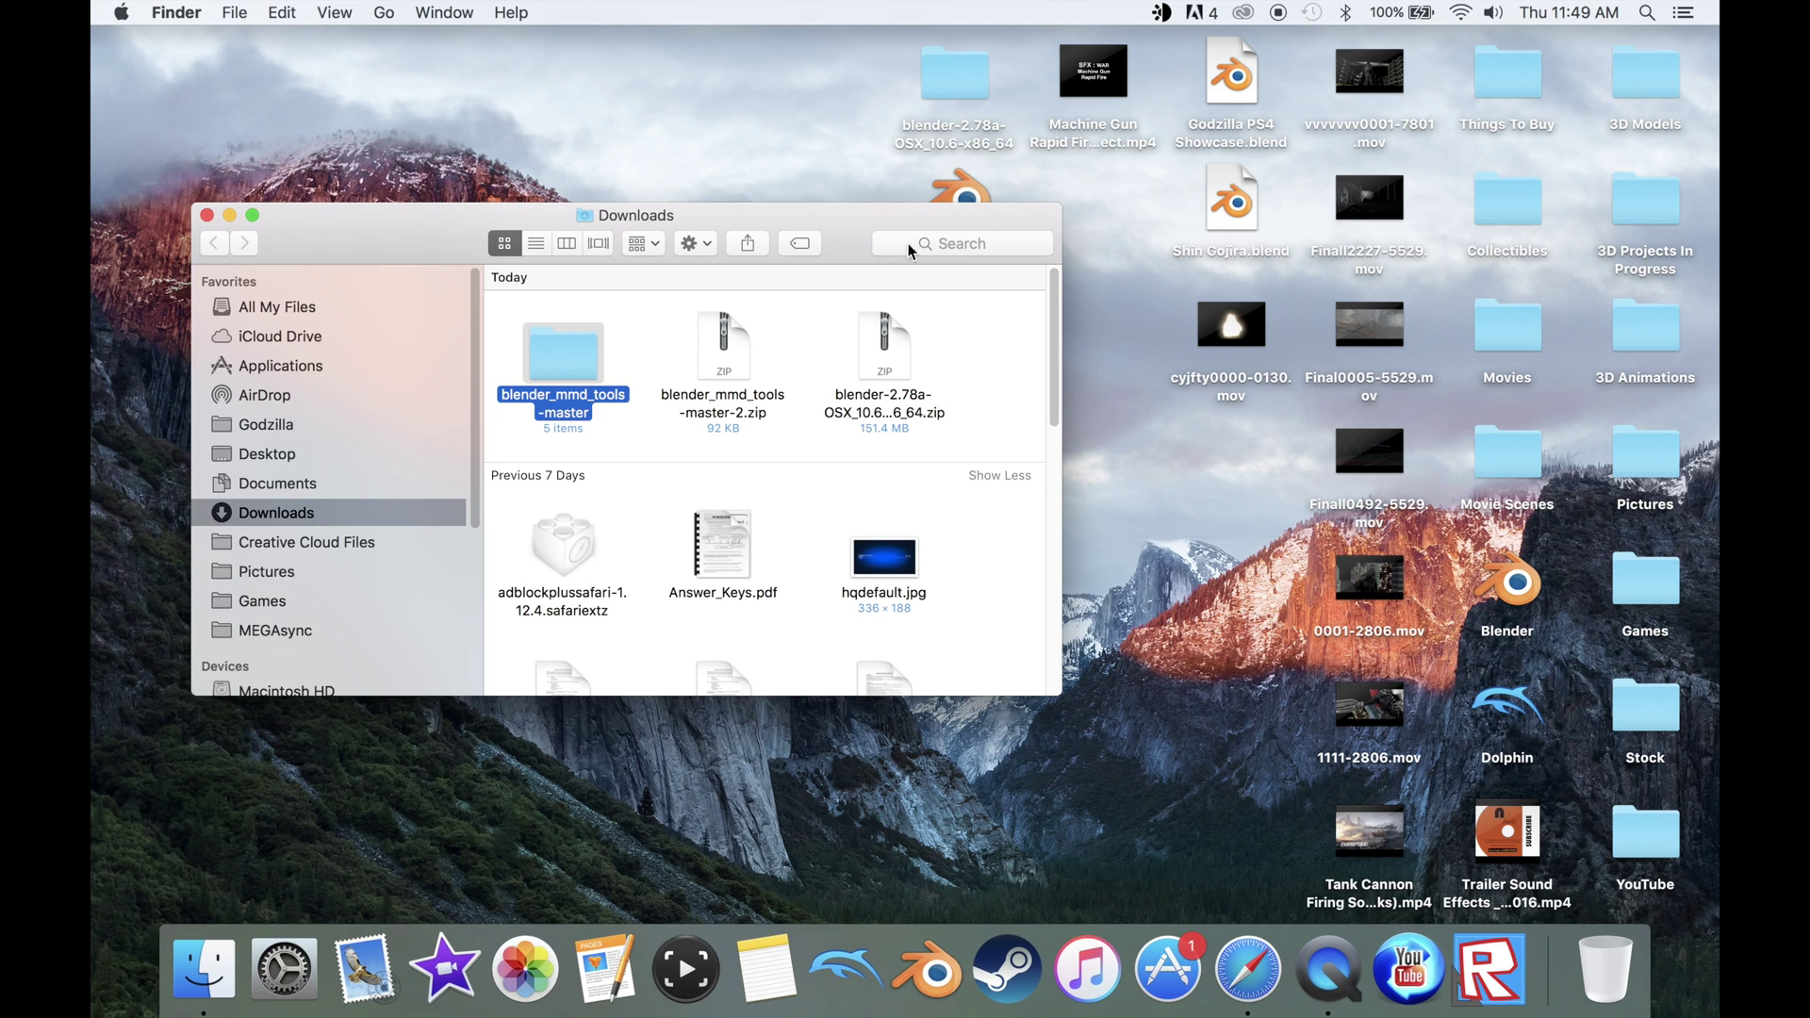
drag(556, 363, 775, 179)
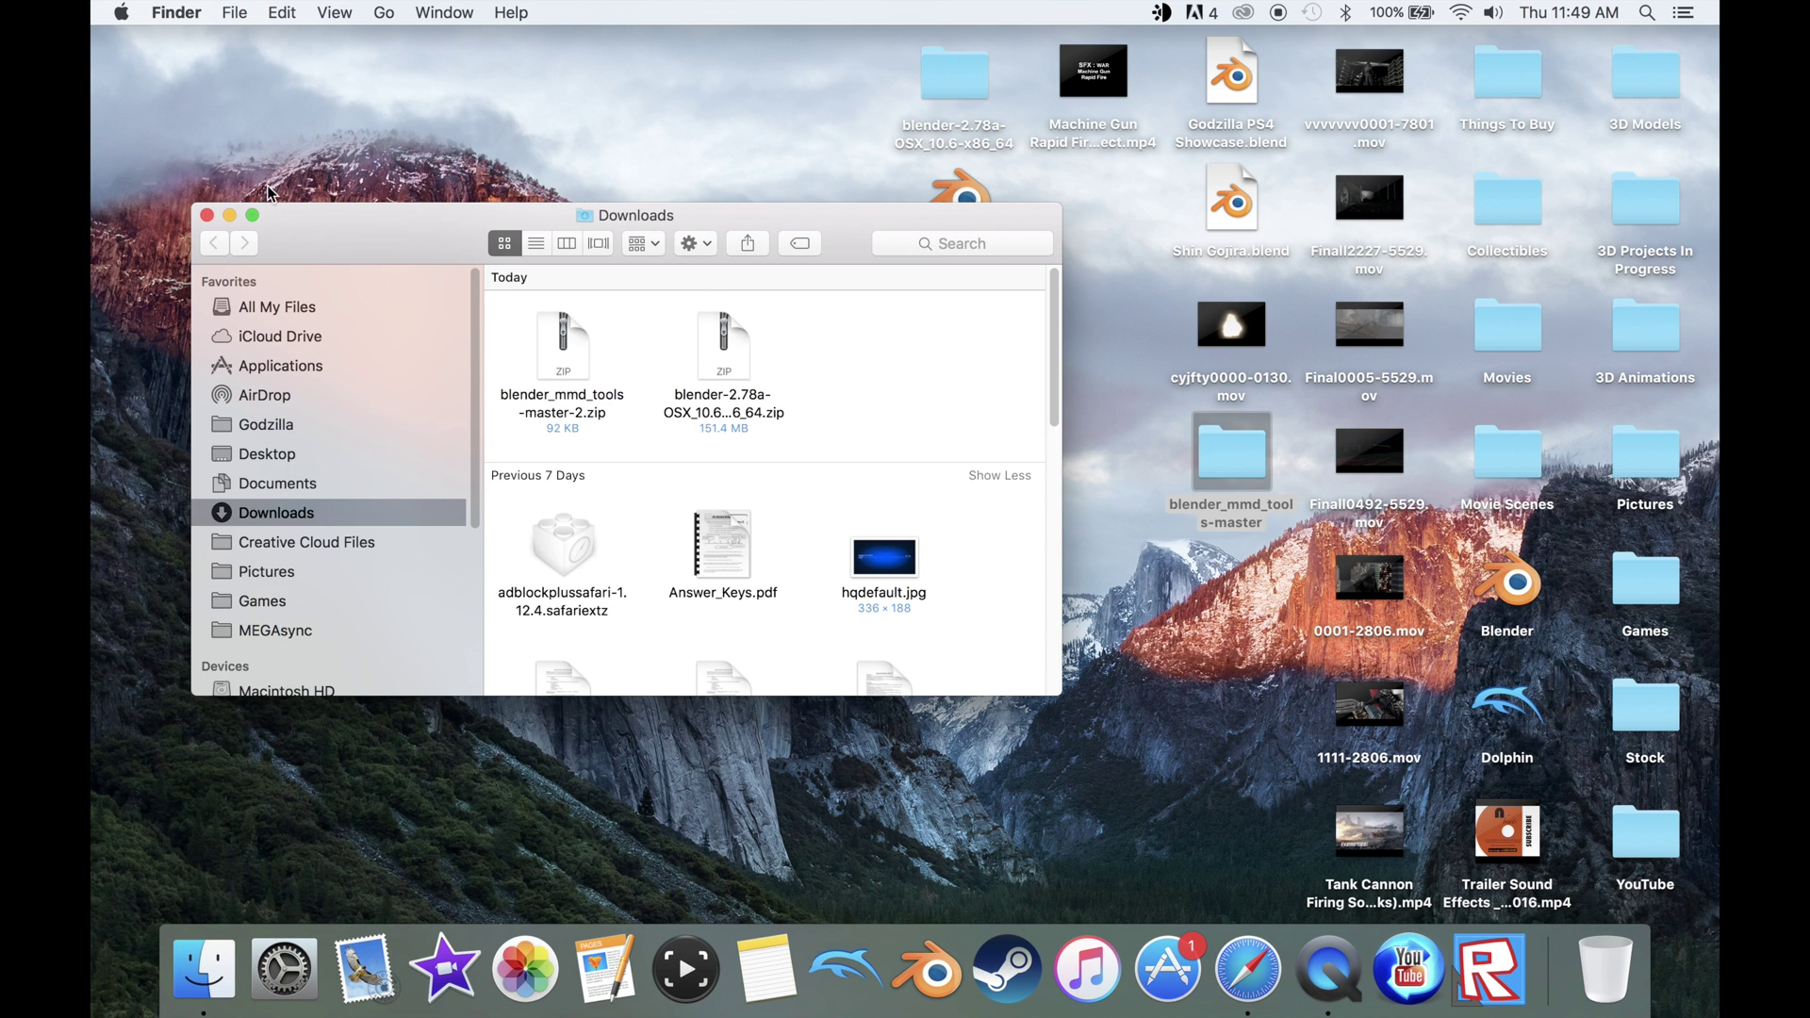
click(207, 215)
drag(1214, 474, 950, 313)
click(773, 321)
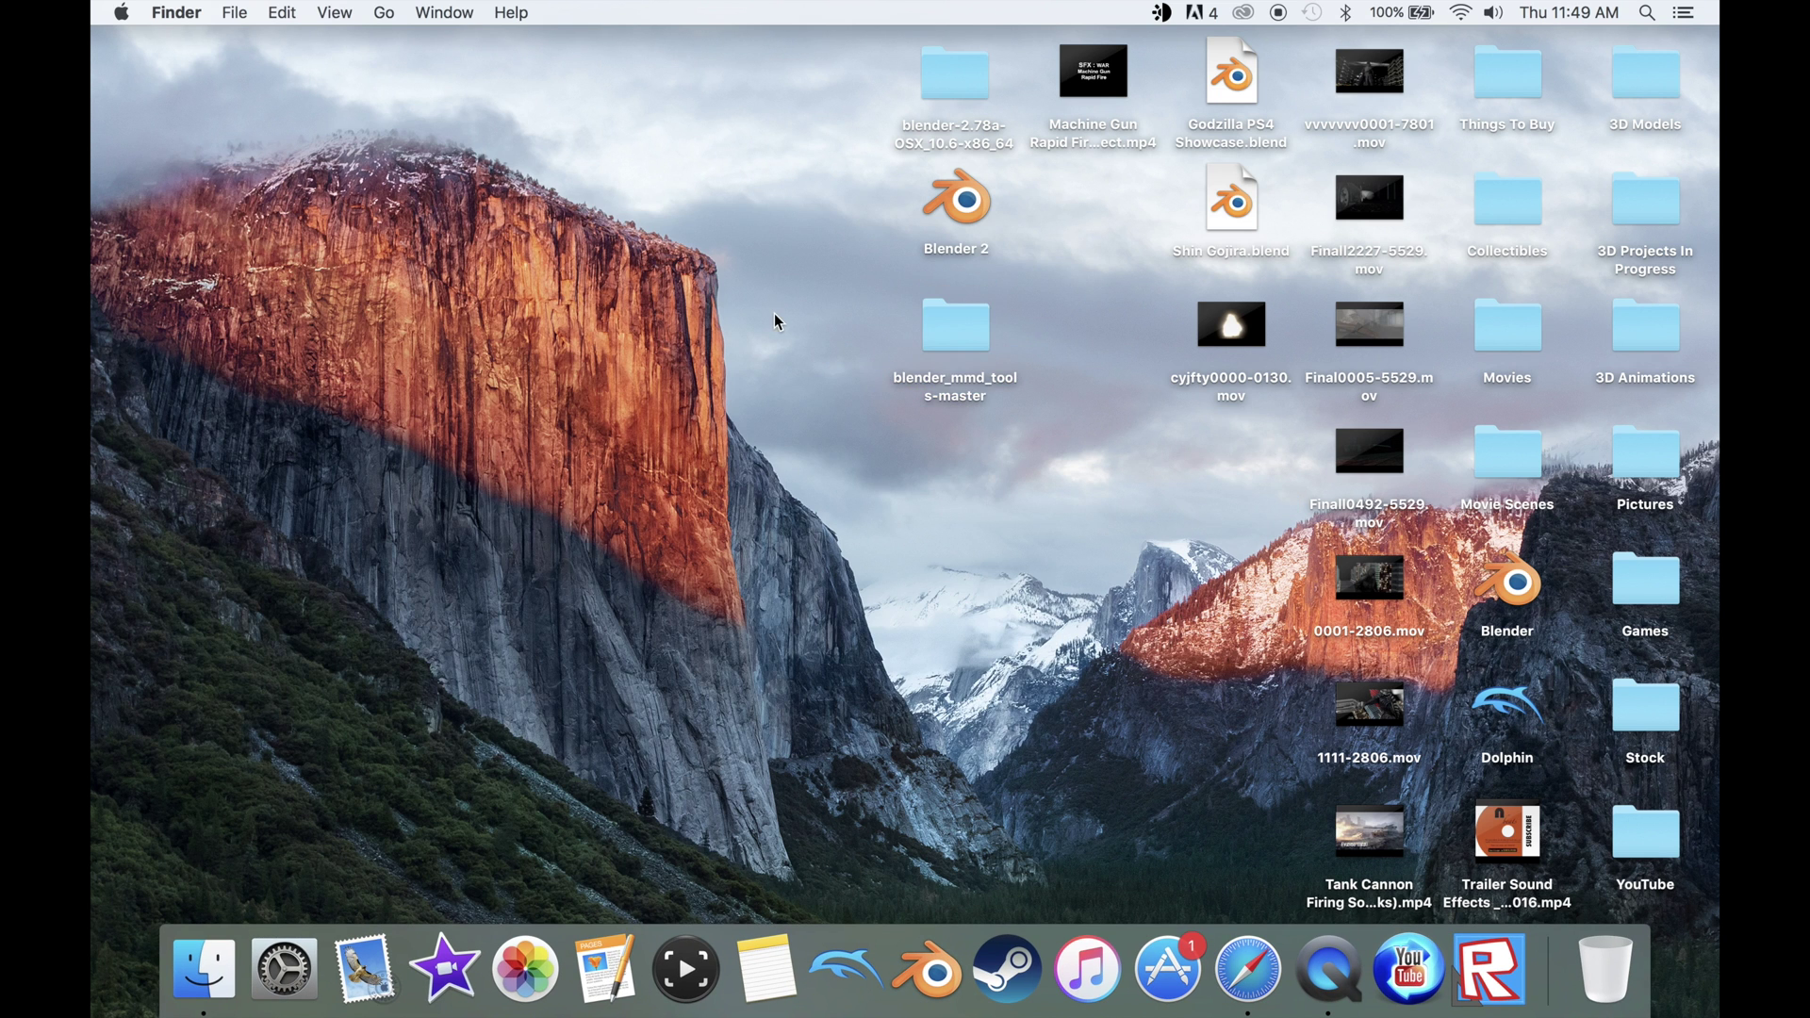
key(ctrl+Right)
click(1278, 291)
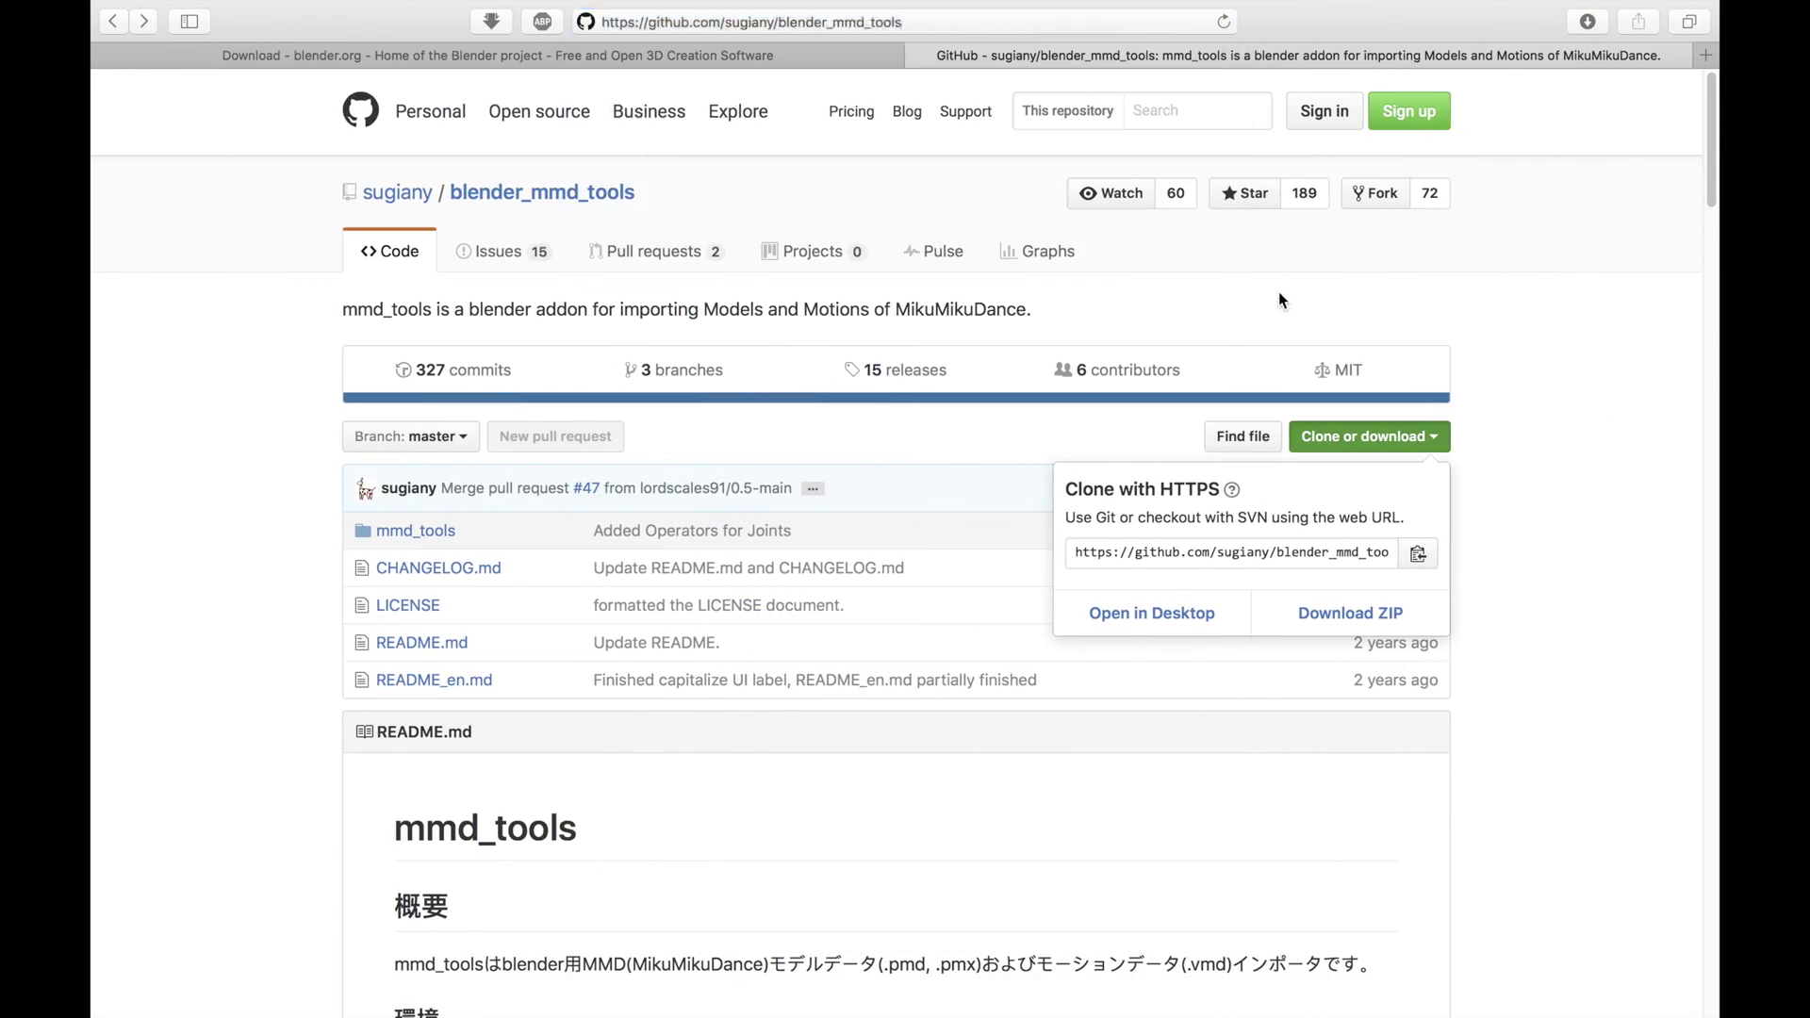
key(ctrl+Left)
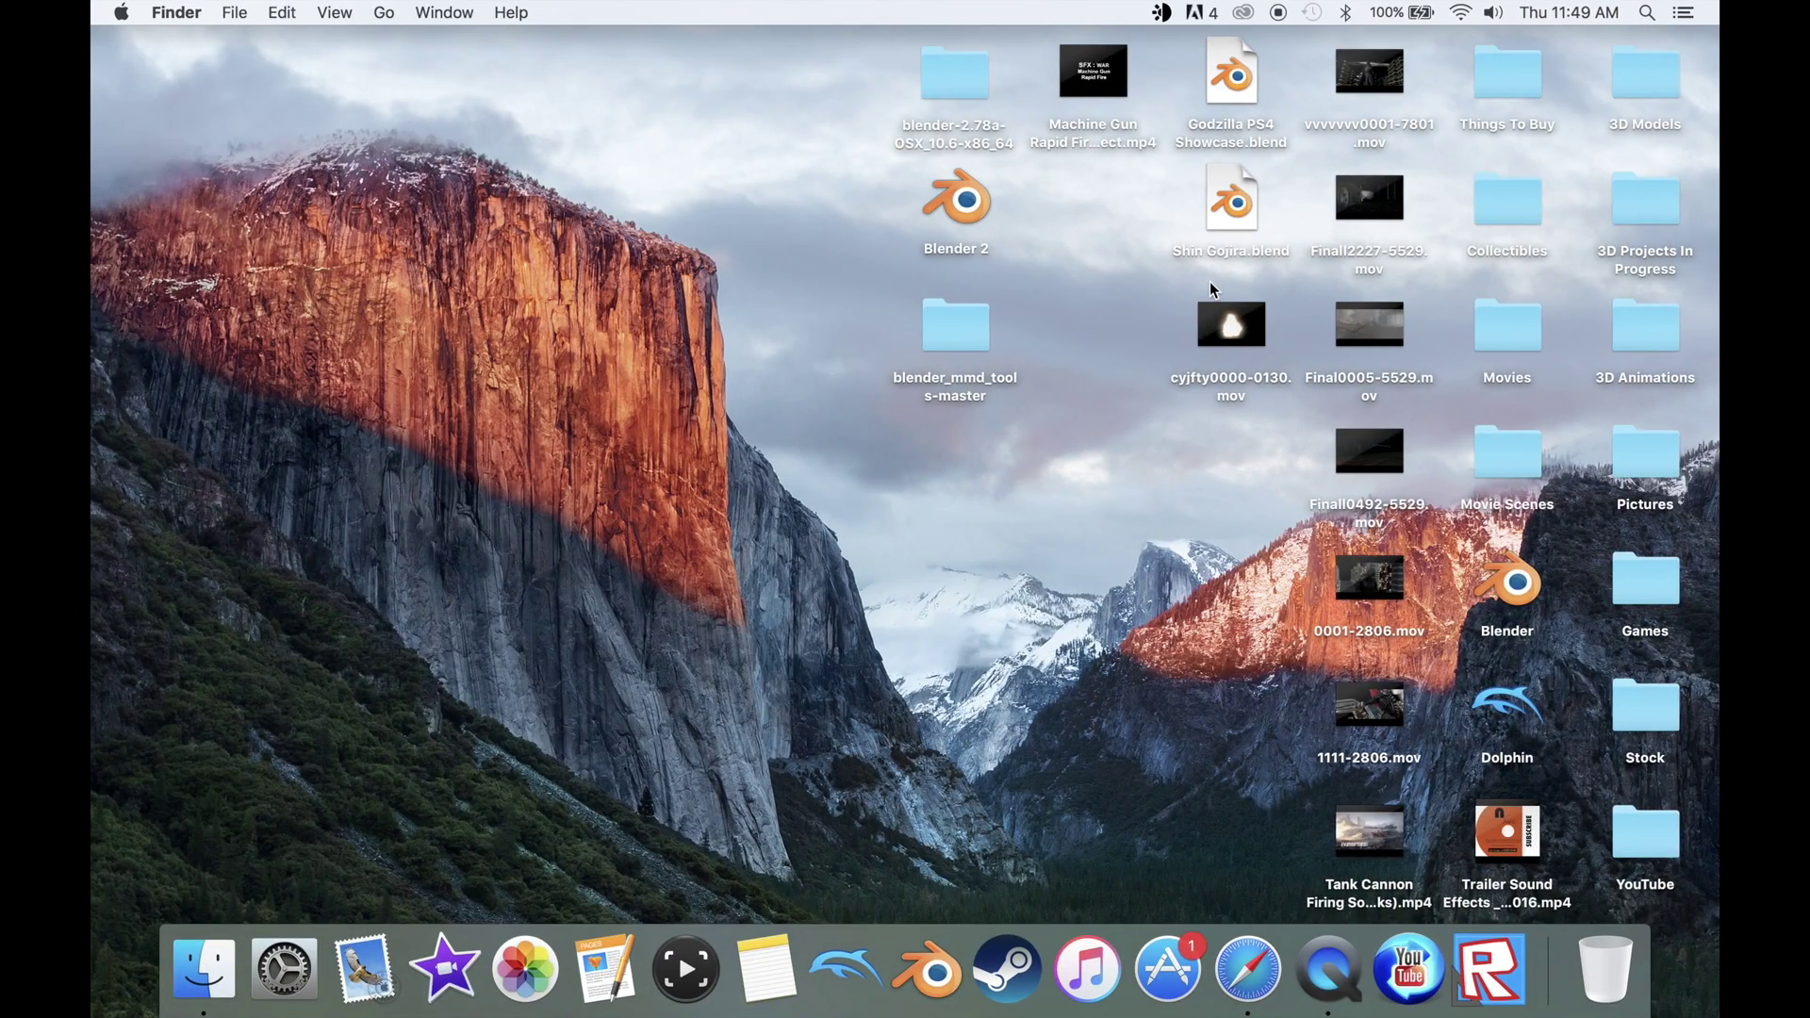
Step: Launch Blender 2 from the desktop, dismiss the splash screen, and make its window full screen
double_click(974, 201)
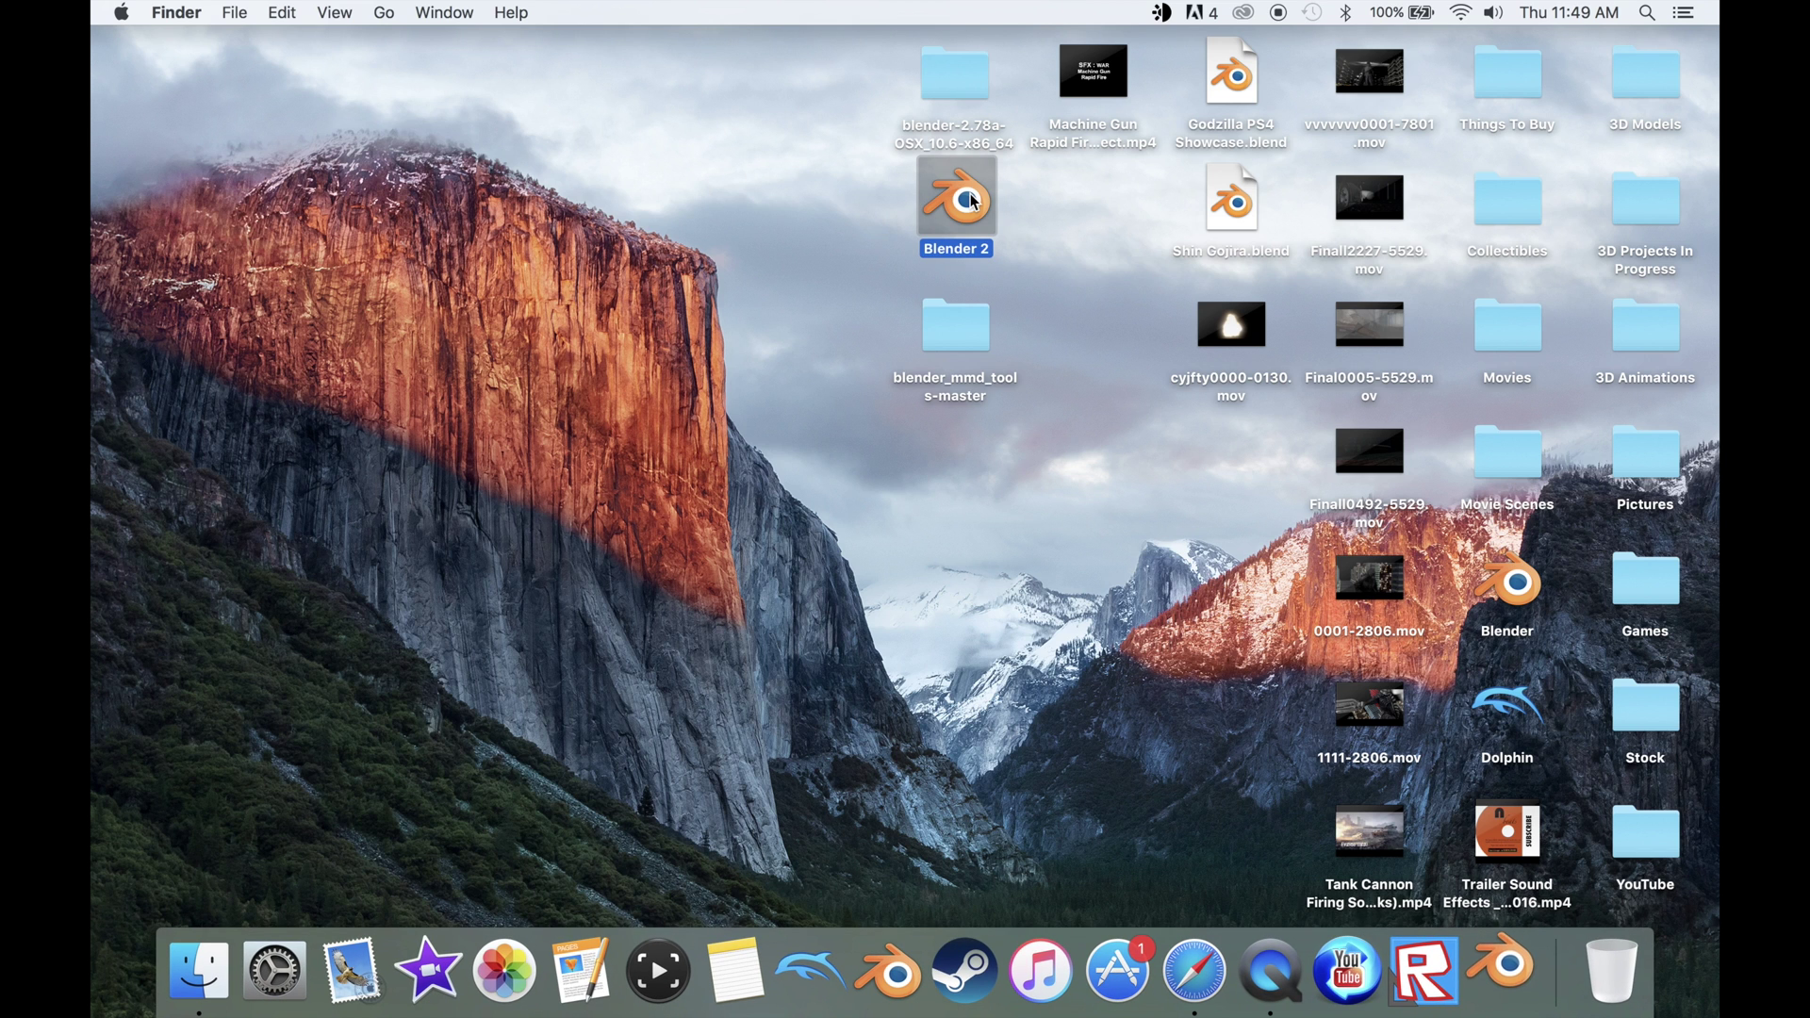
click(1122, 351)
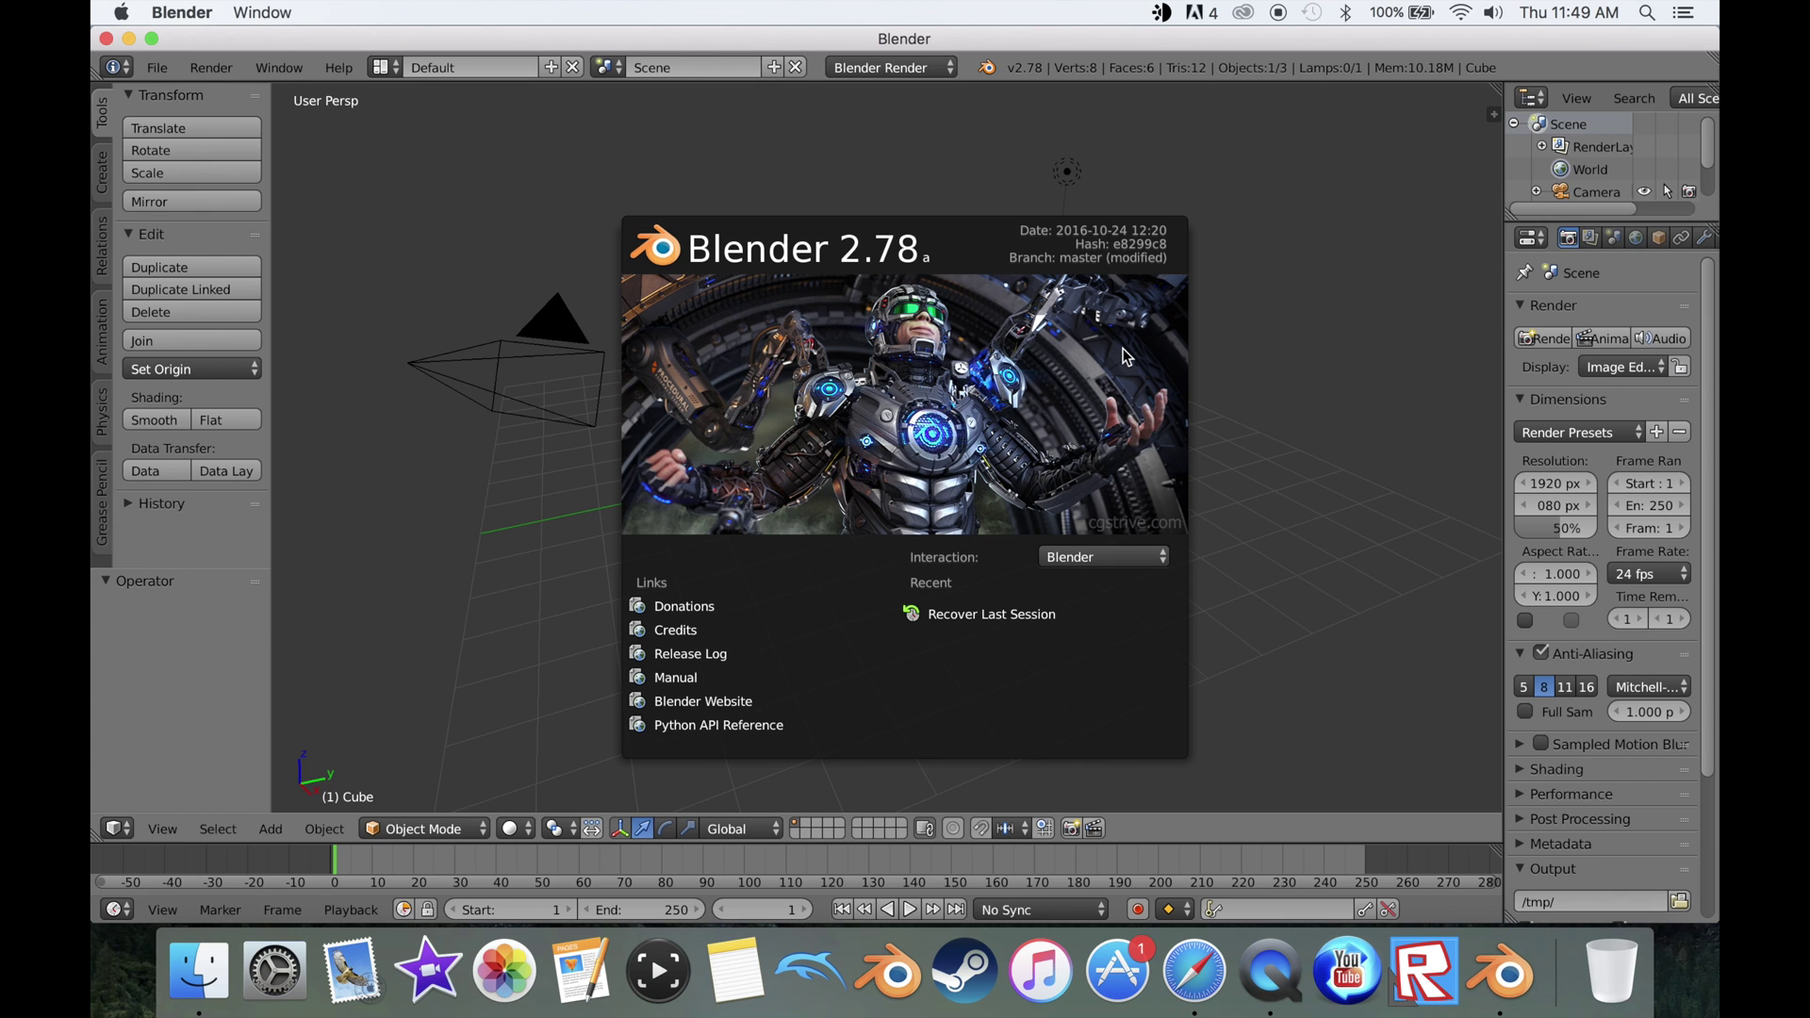
click(512, 83)
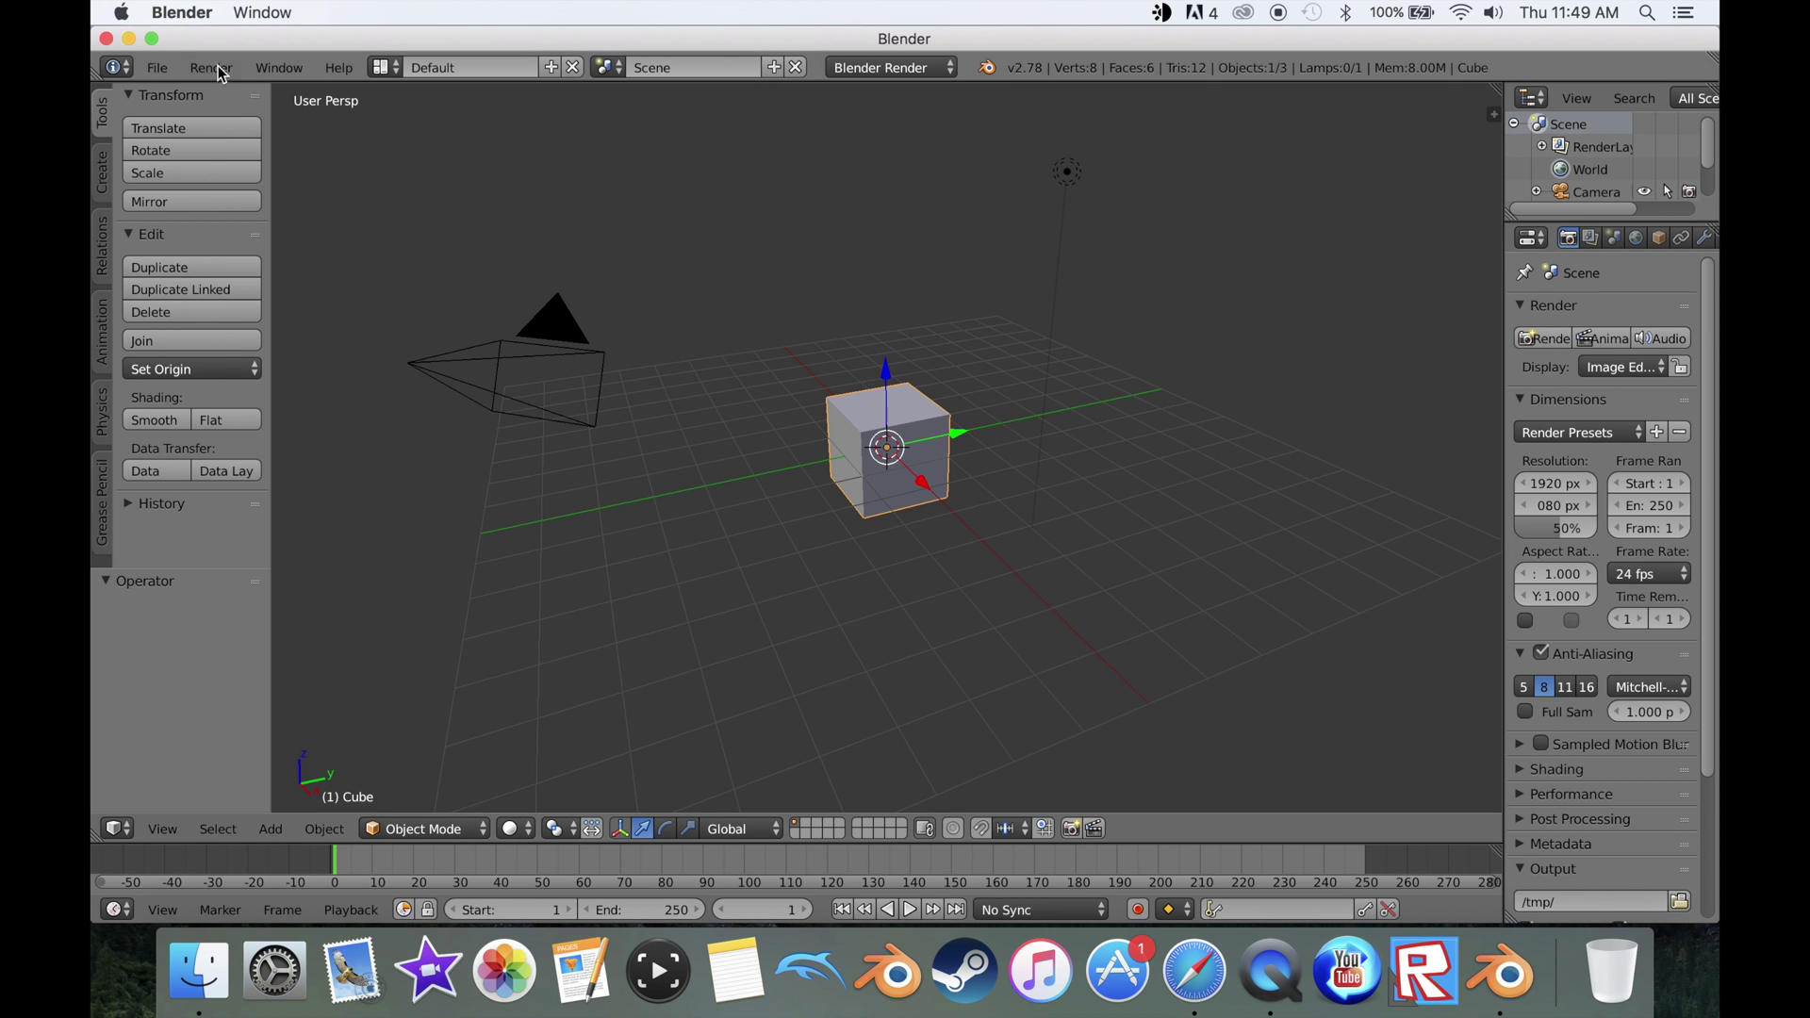
click(153, 39)
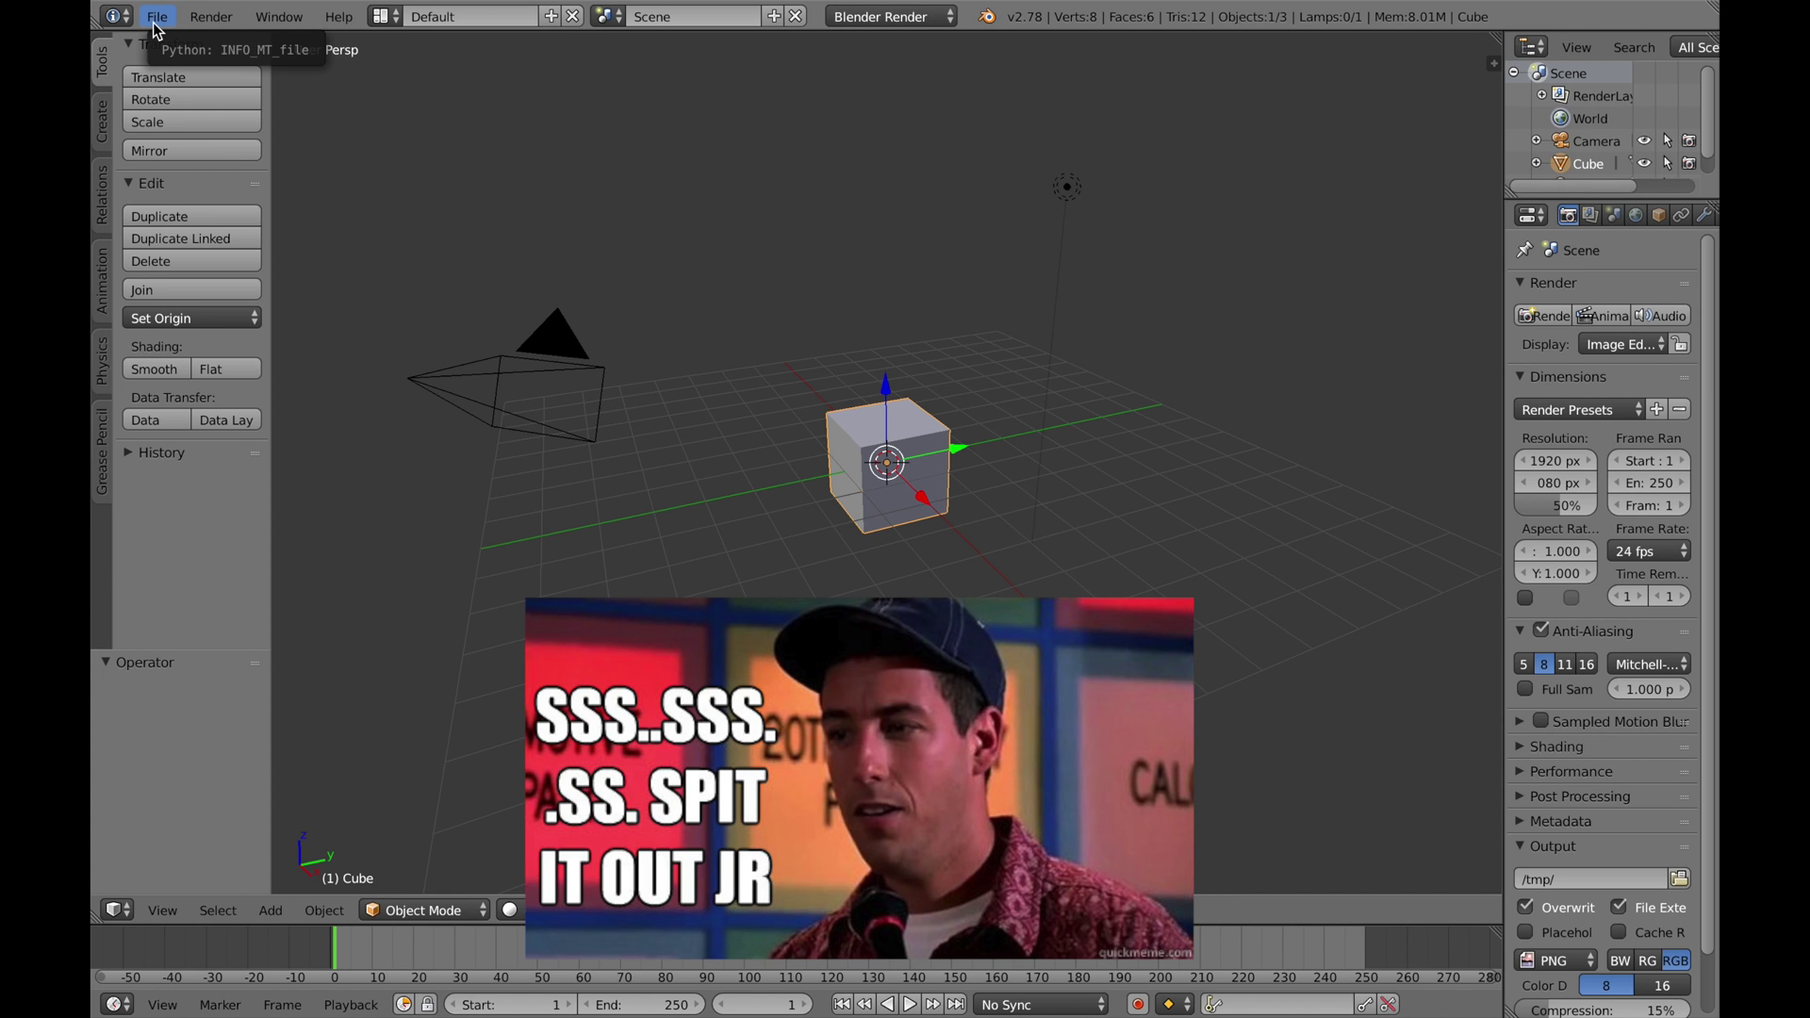
Step: Check the file import options for an MMD importer
click(157, 28)
mouse_move(167, 87)
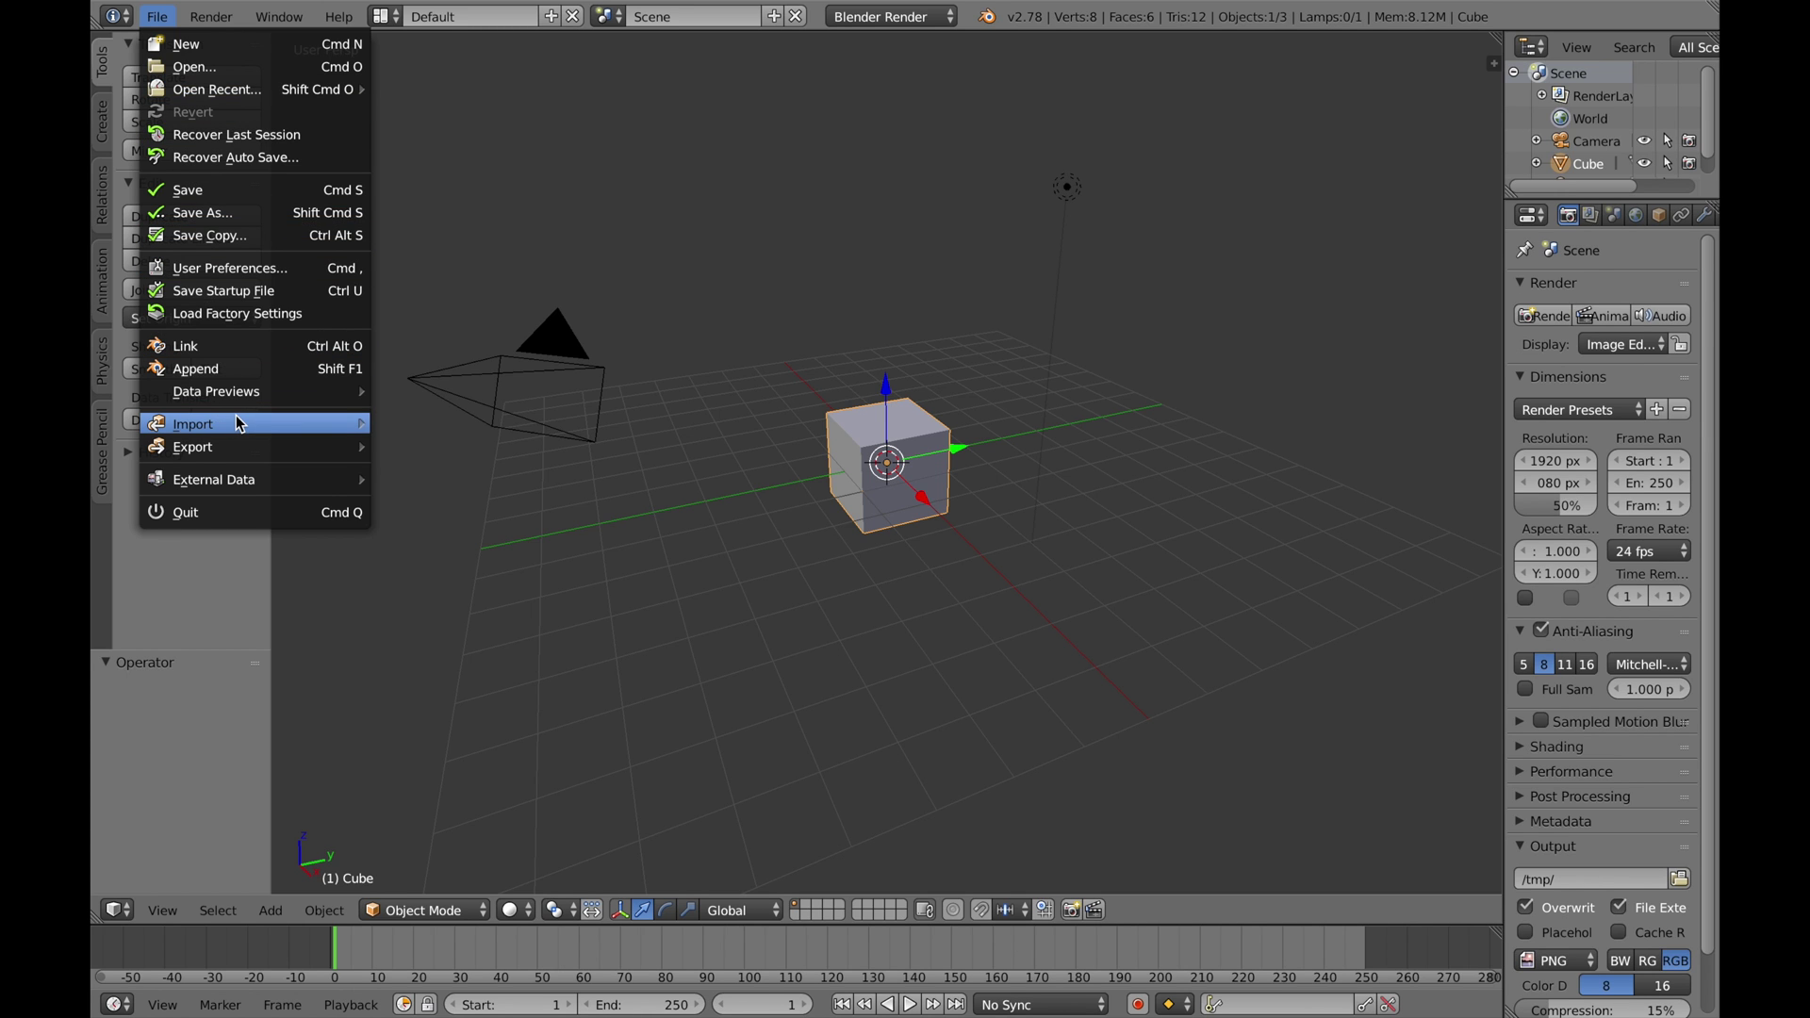
mouse_move(240, 424)
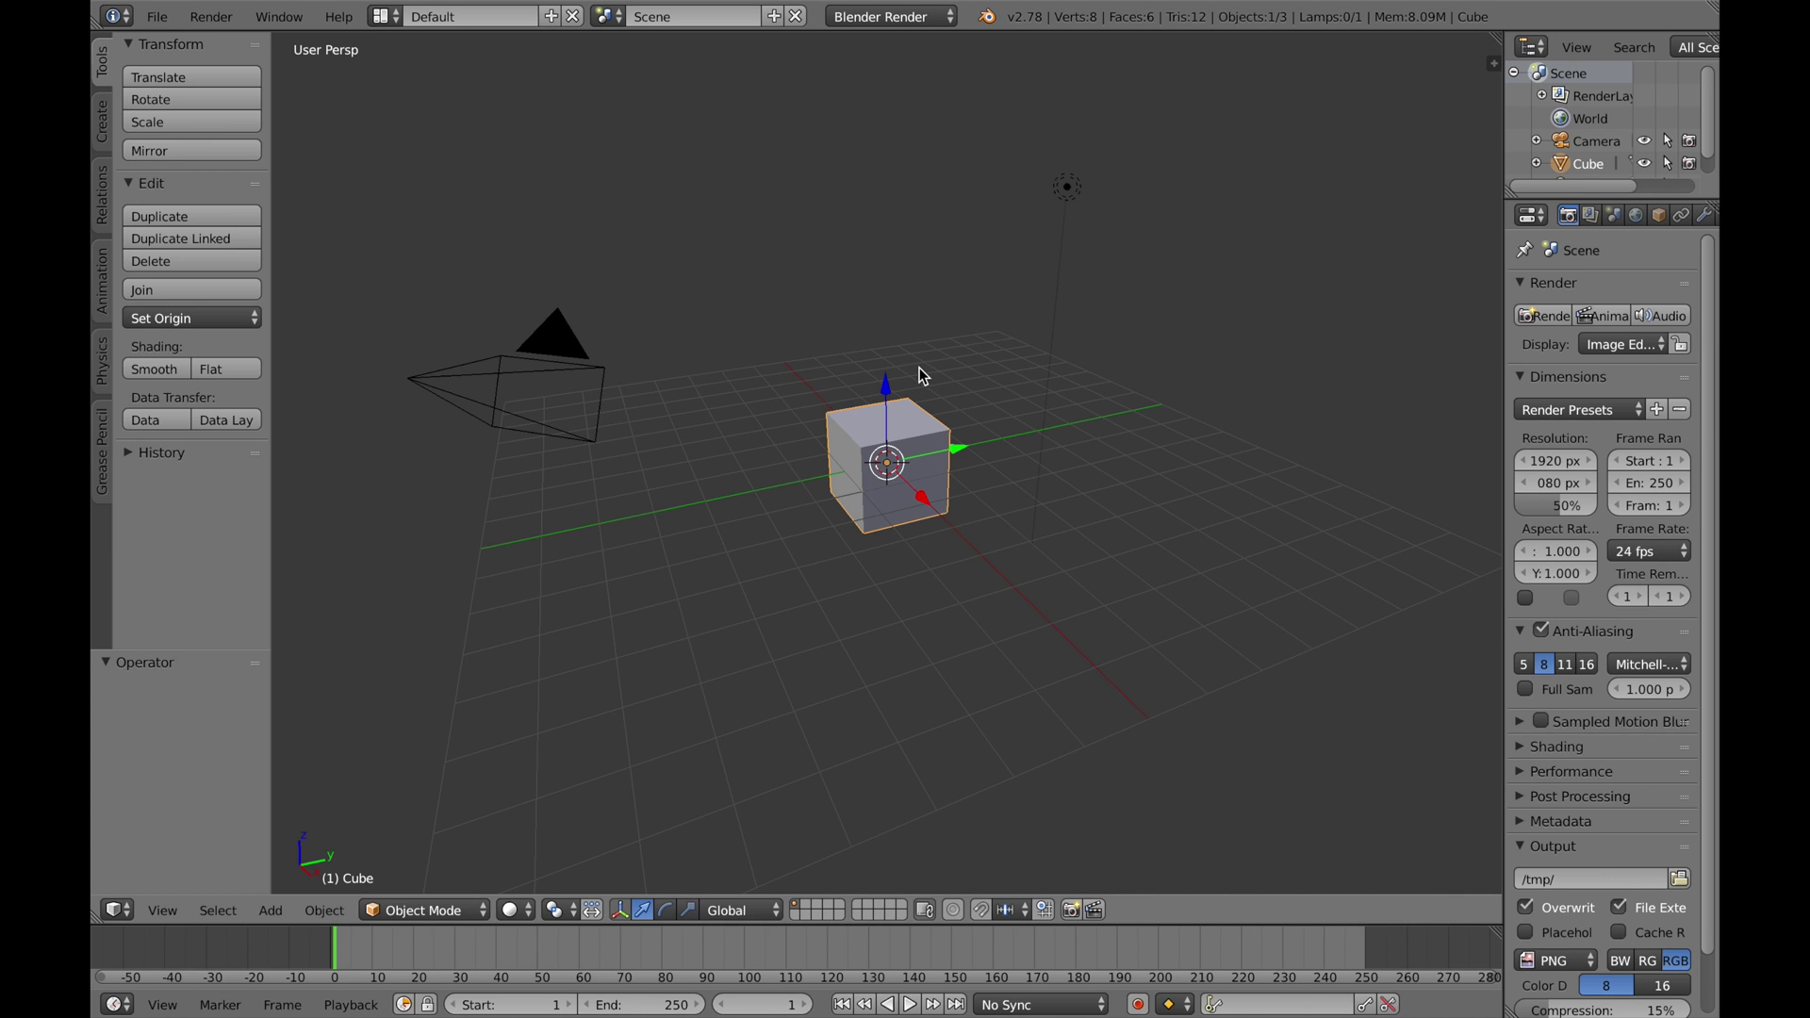
Step: Return to the desktop, copy the mmd_tools folder from blender_mmd_tools-master, and close the folder window
scroll(920, 355, left, 5)
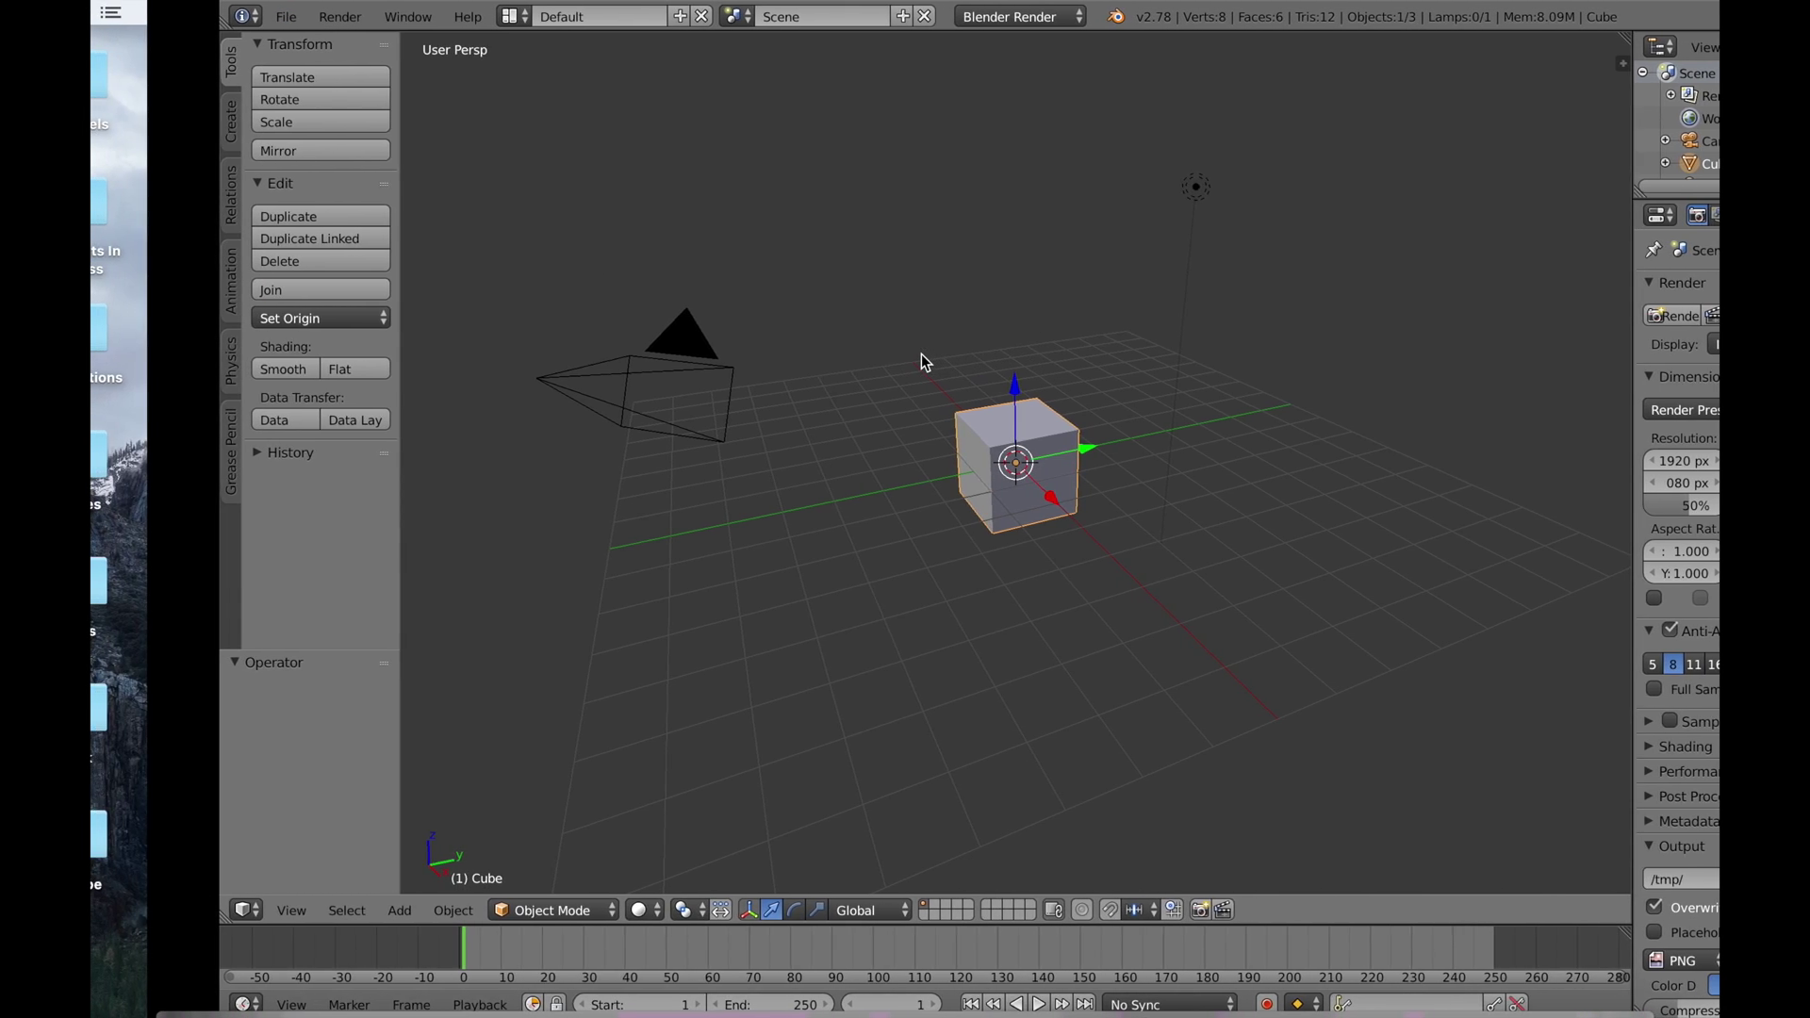
scroll(920, 354, right, 2)
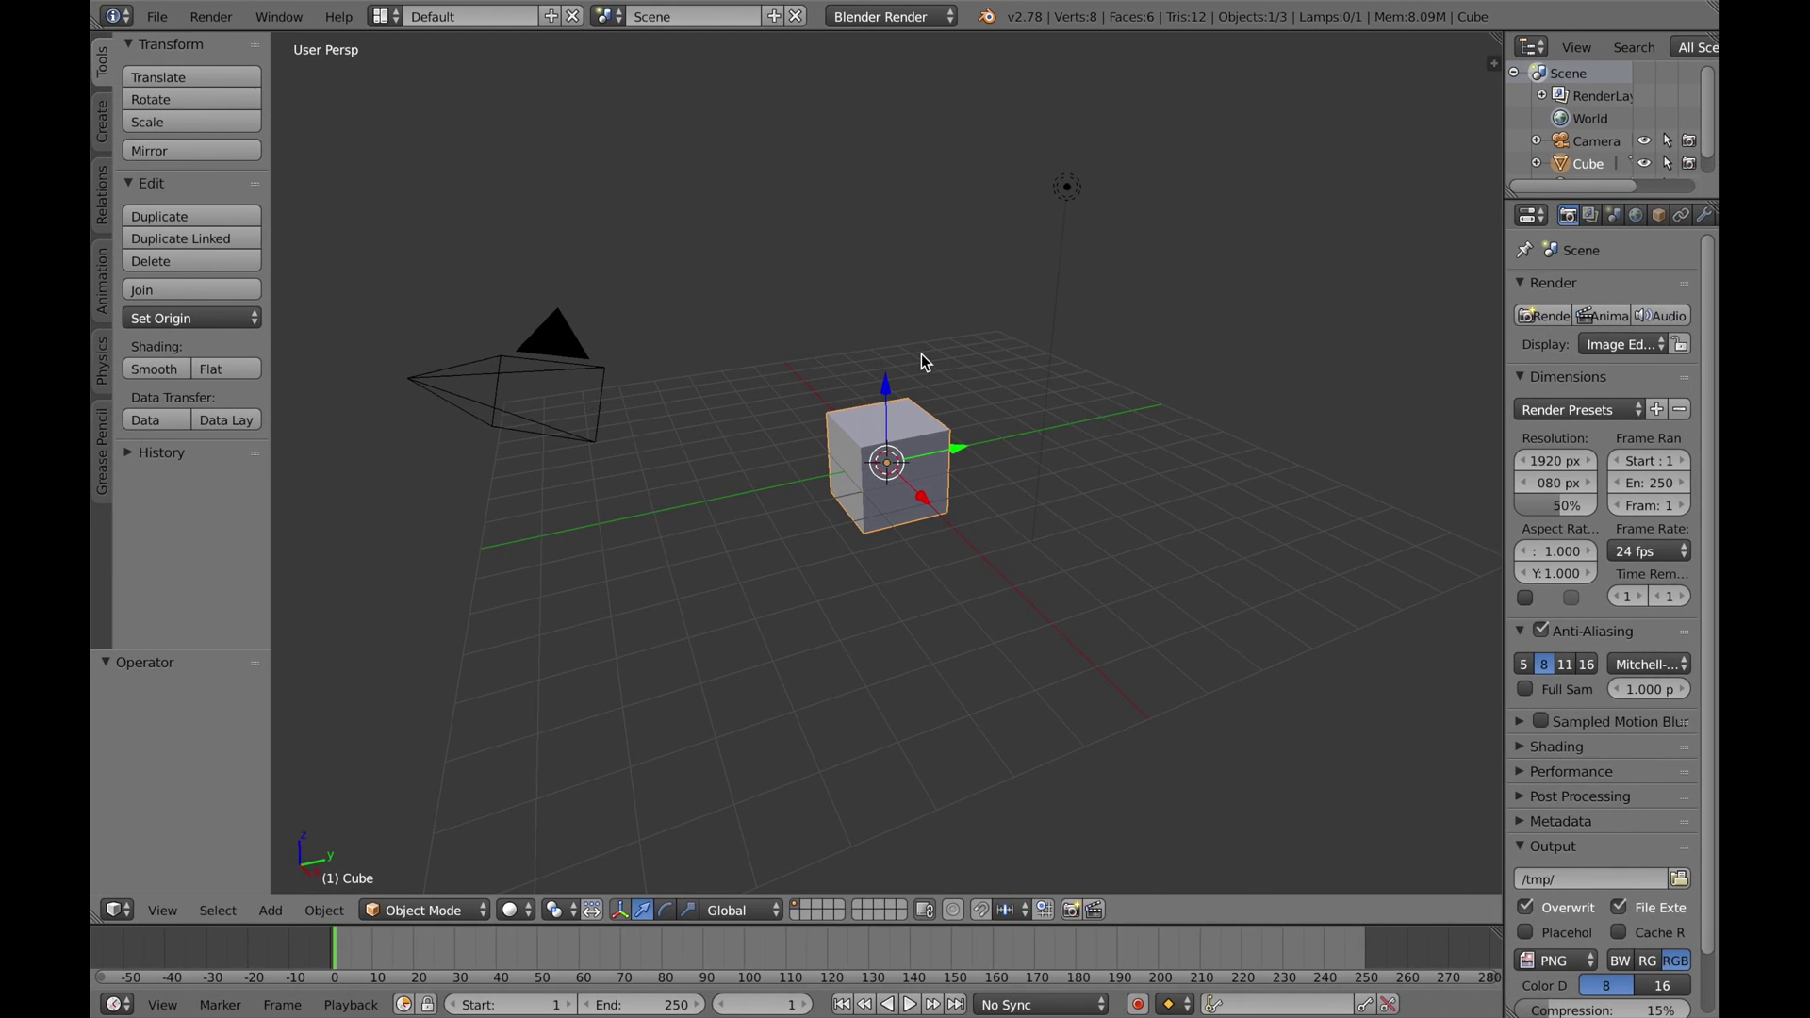
scroll(920, 354, left, 5)
click(828, 438)
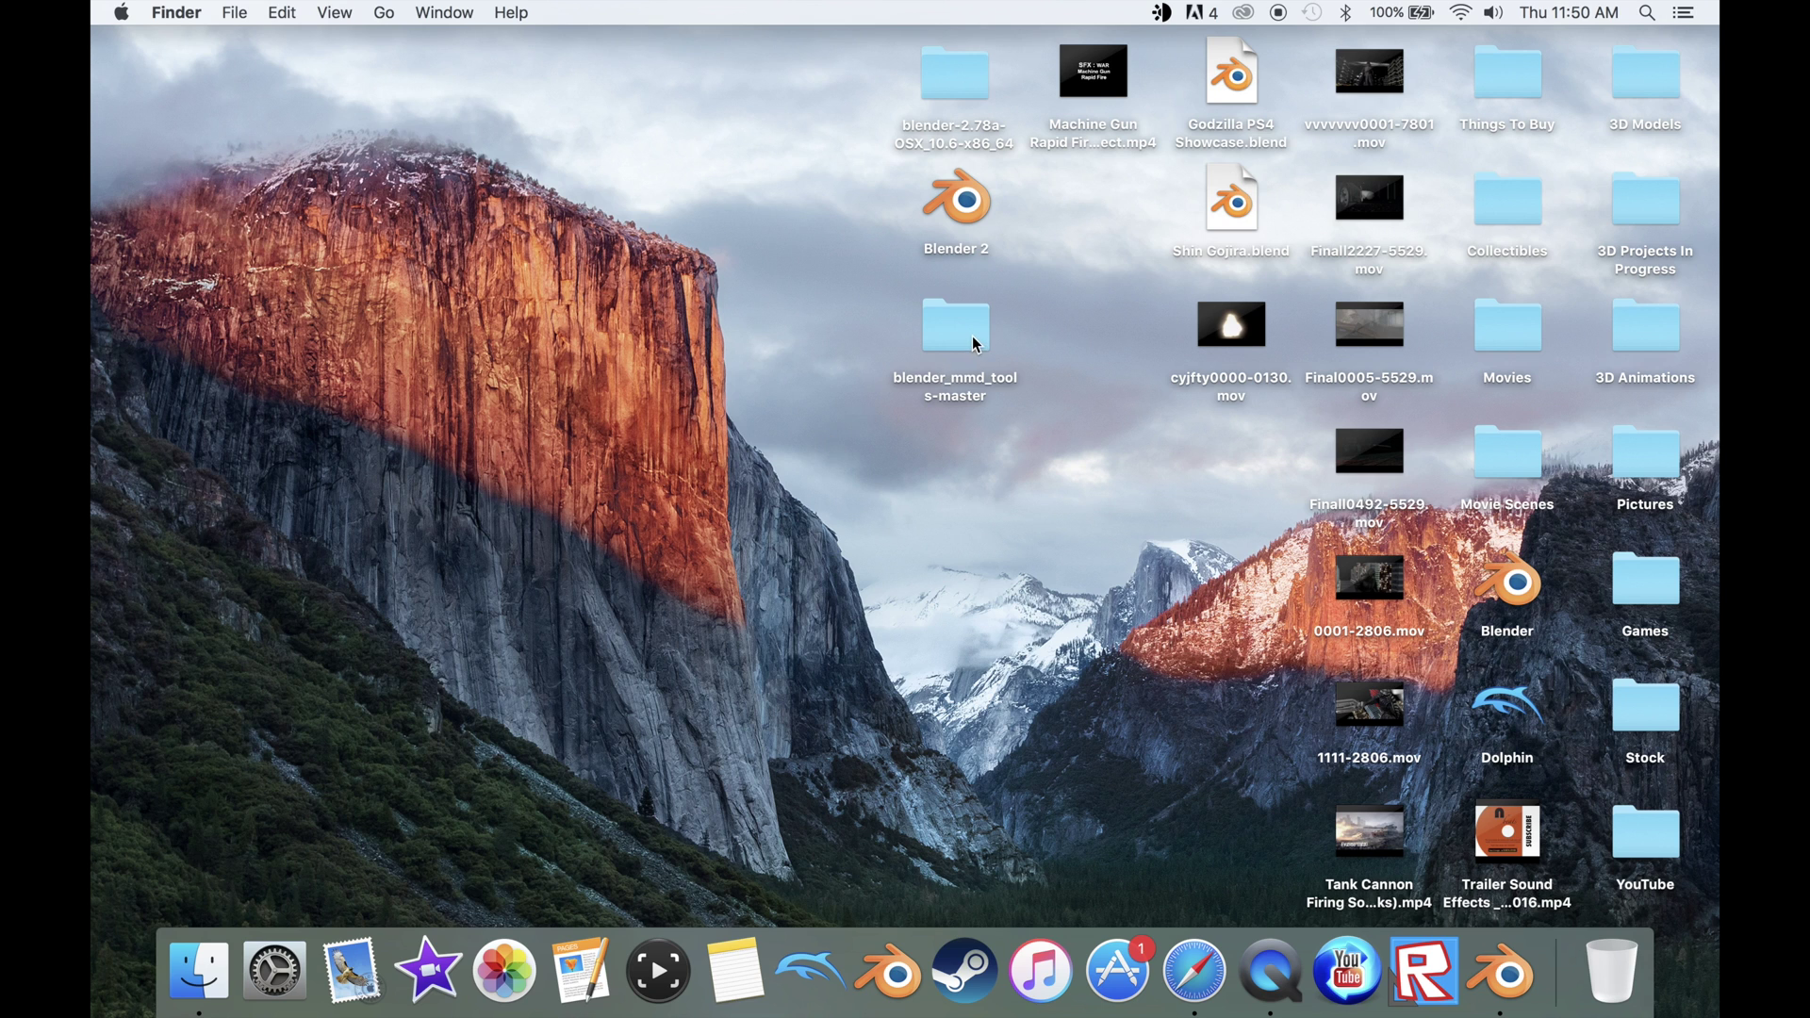
double_click(971, 336)
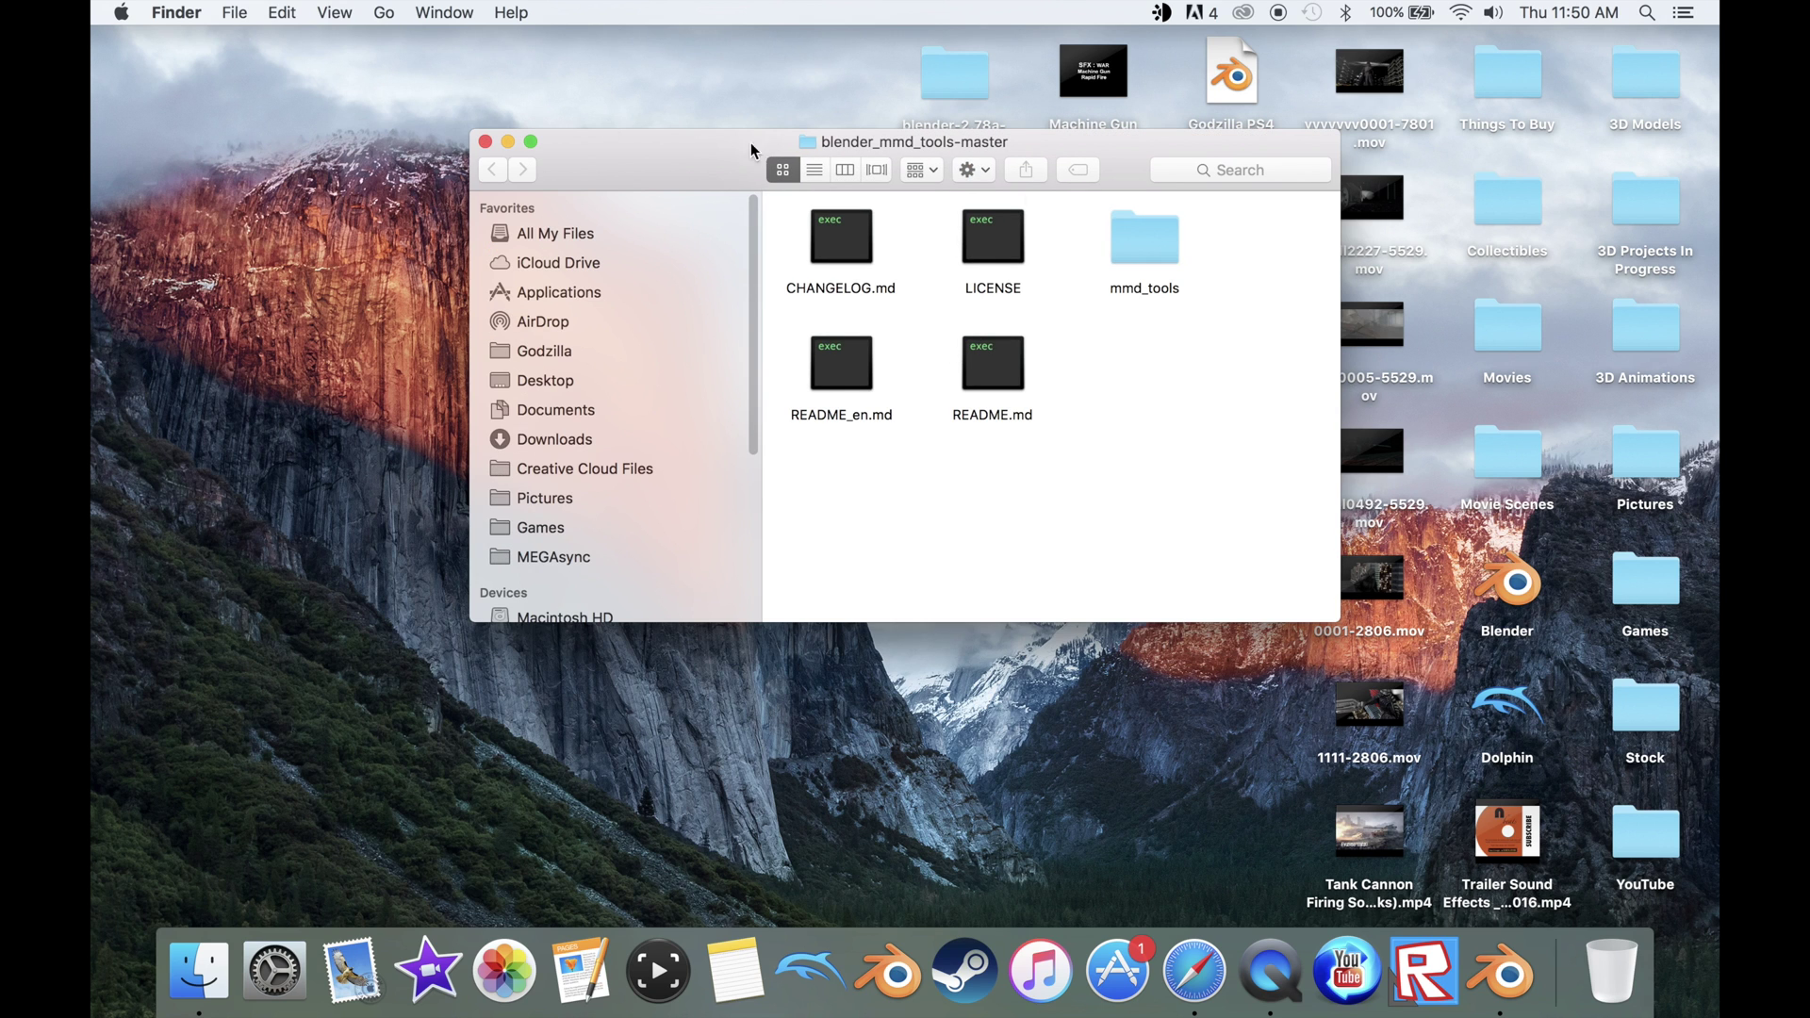
right_click(1142, 241)
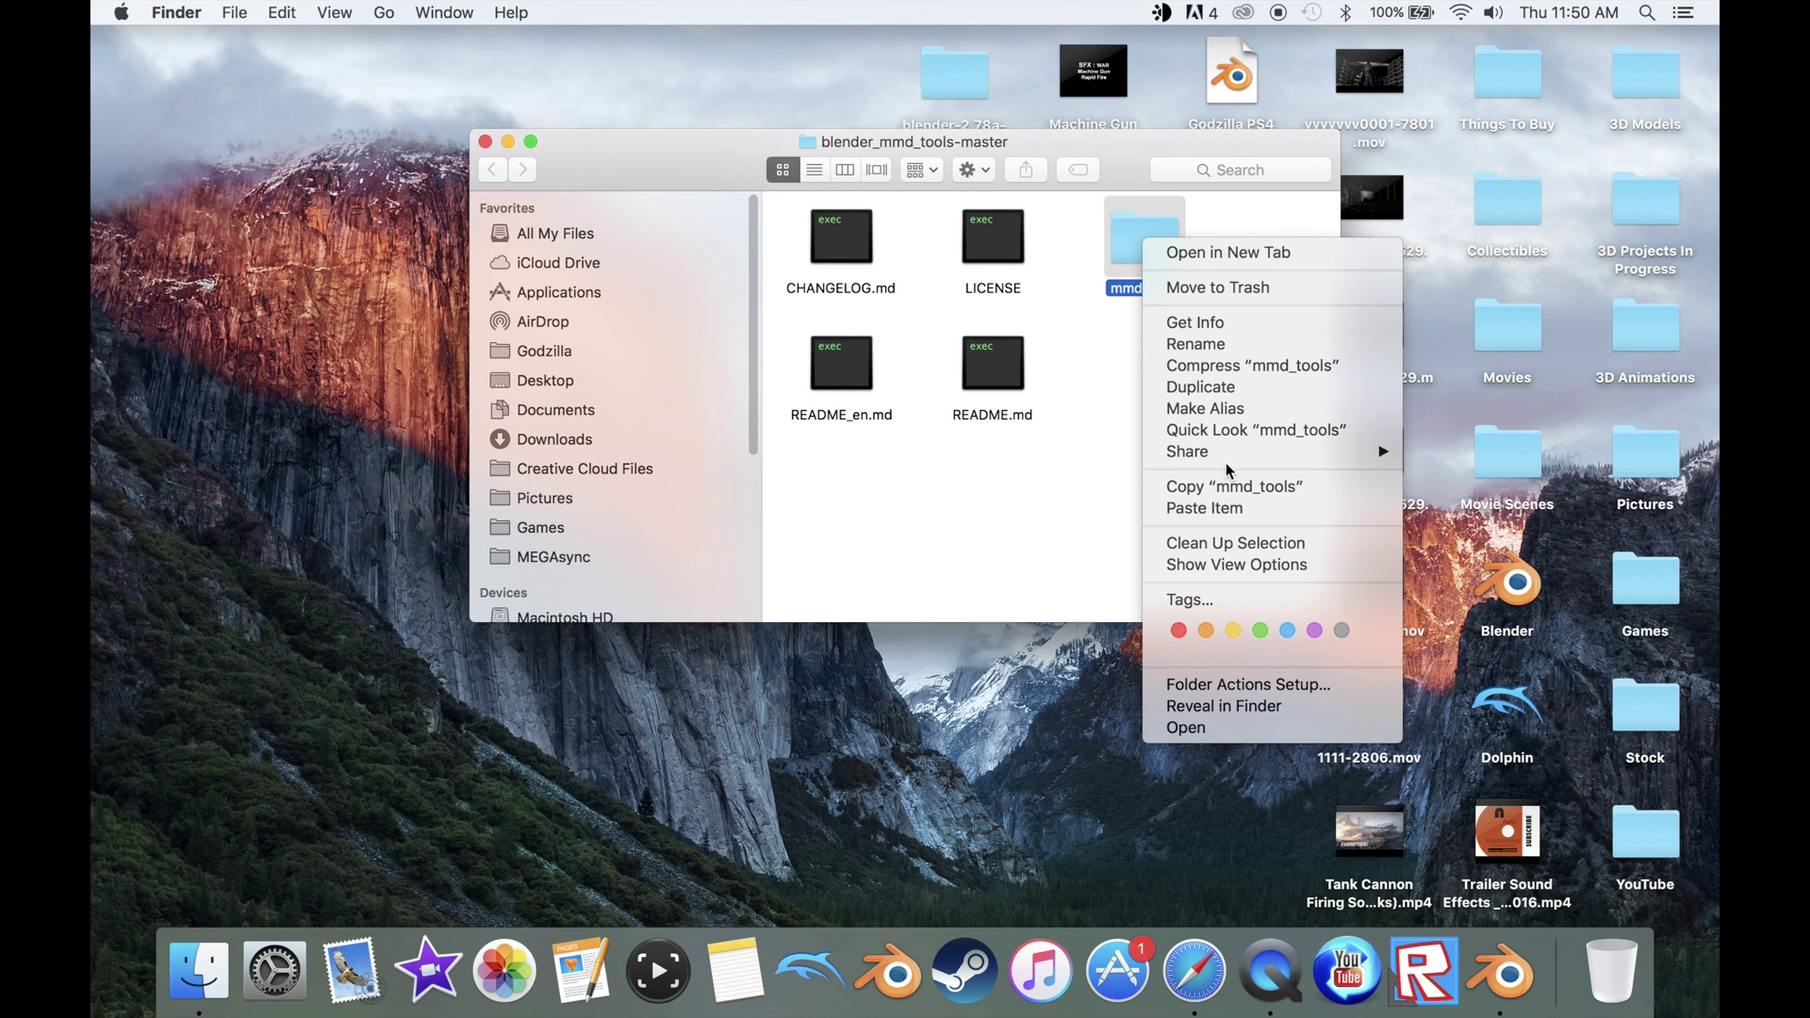
click(1225, 486)
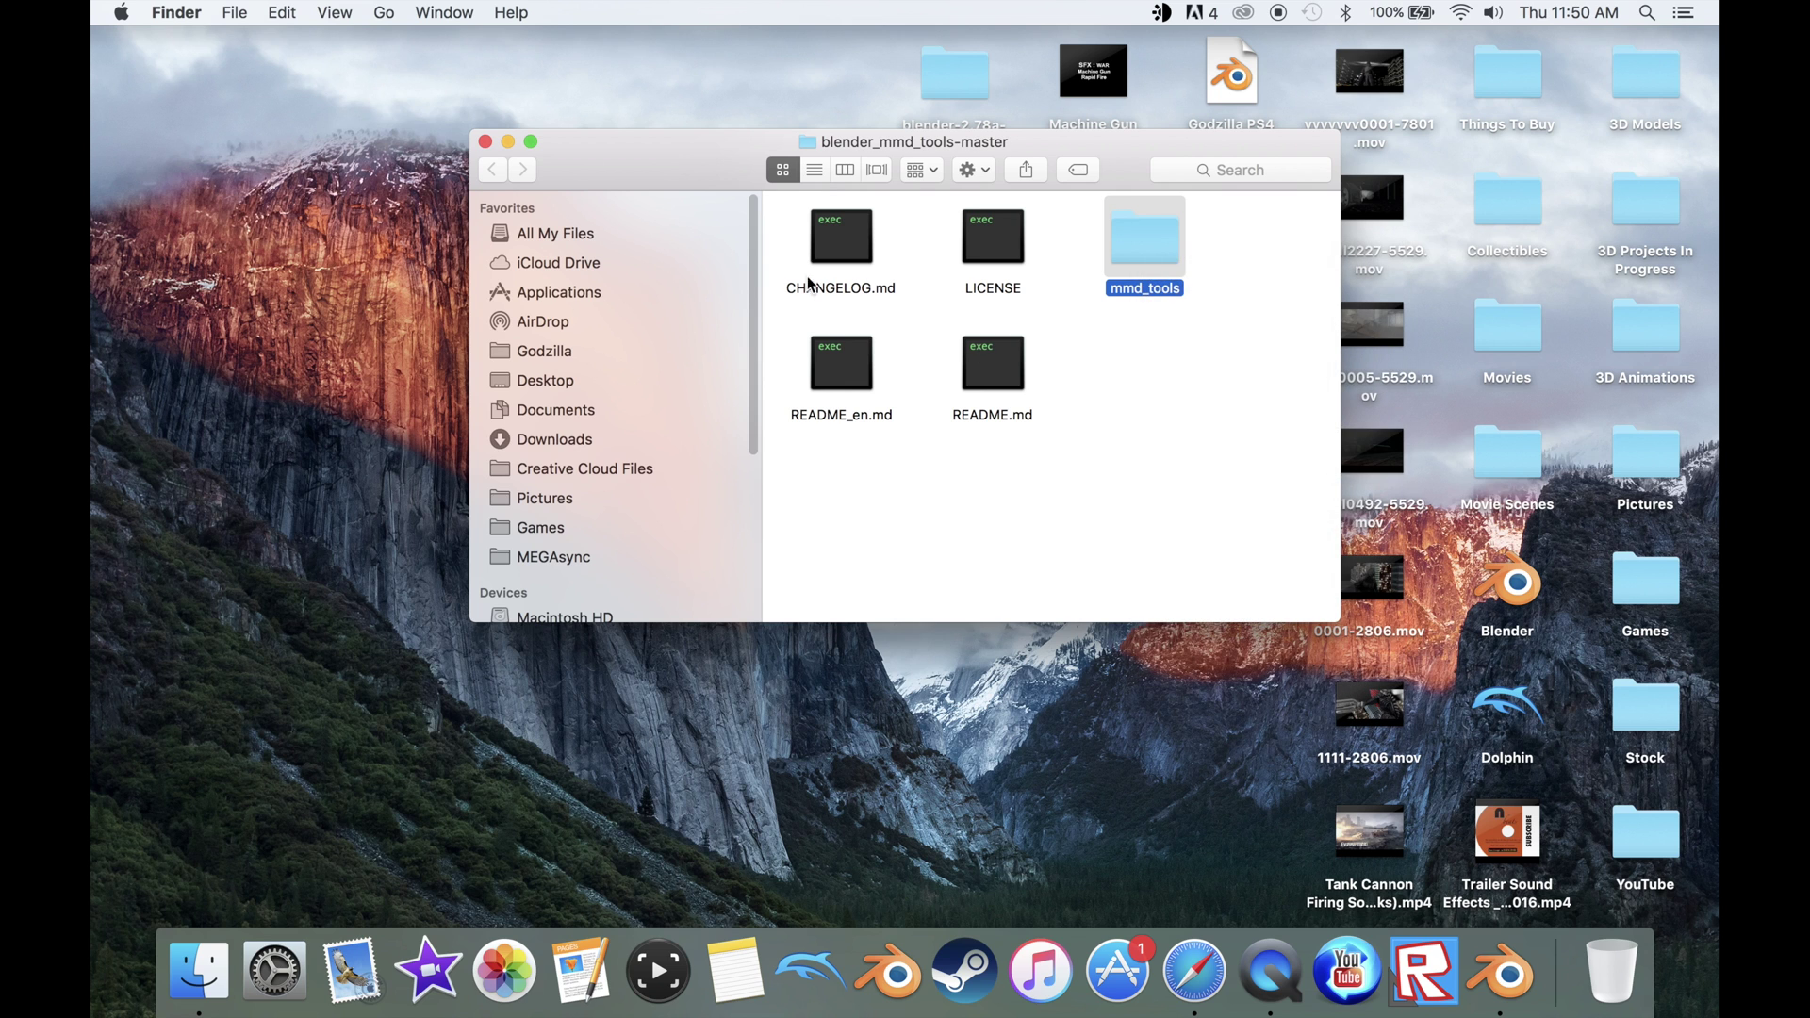
click(485, 141)
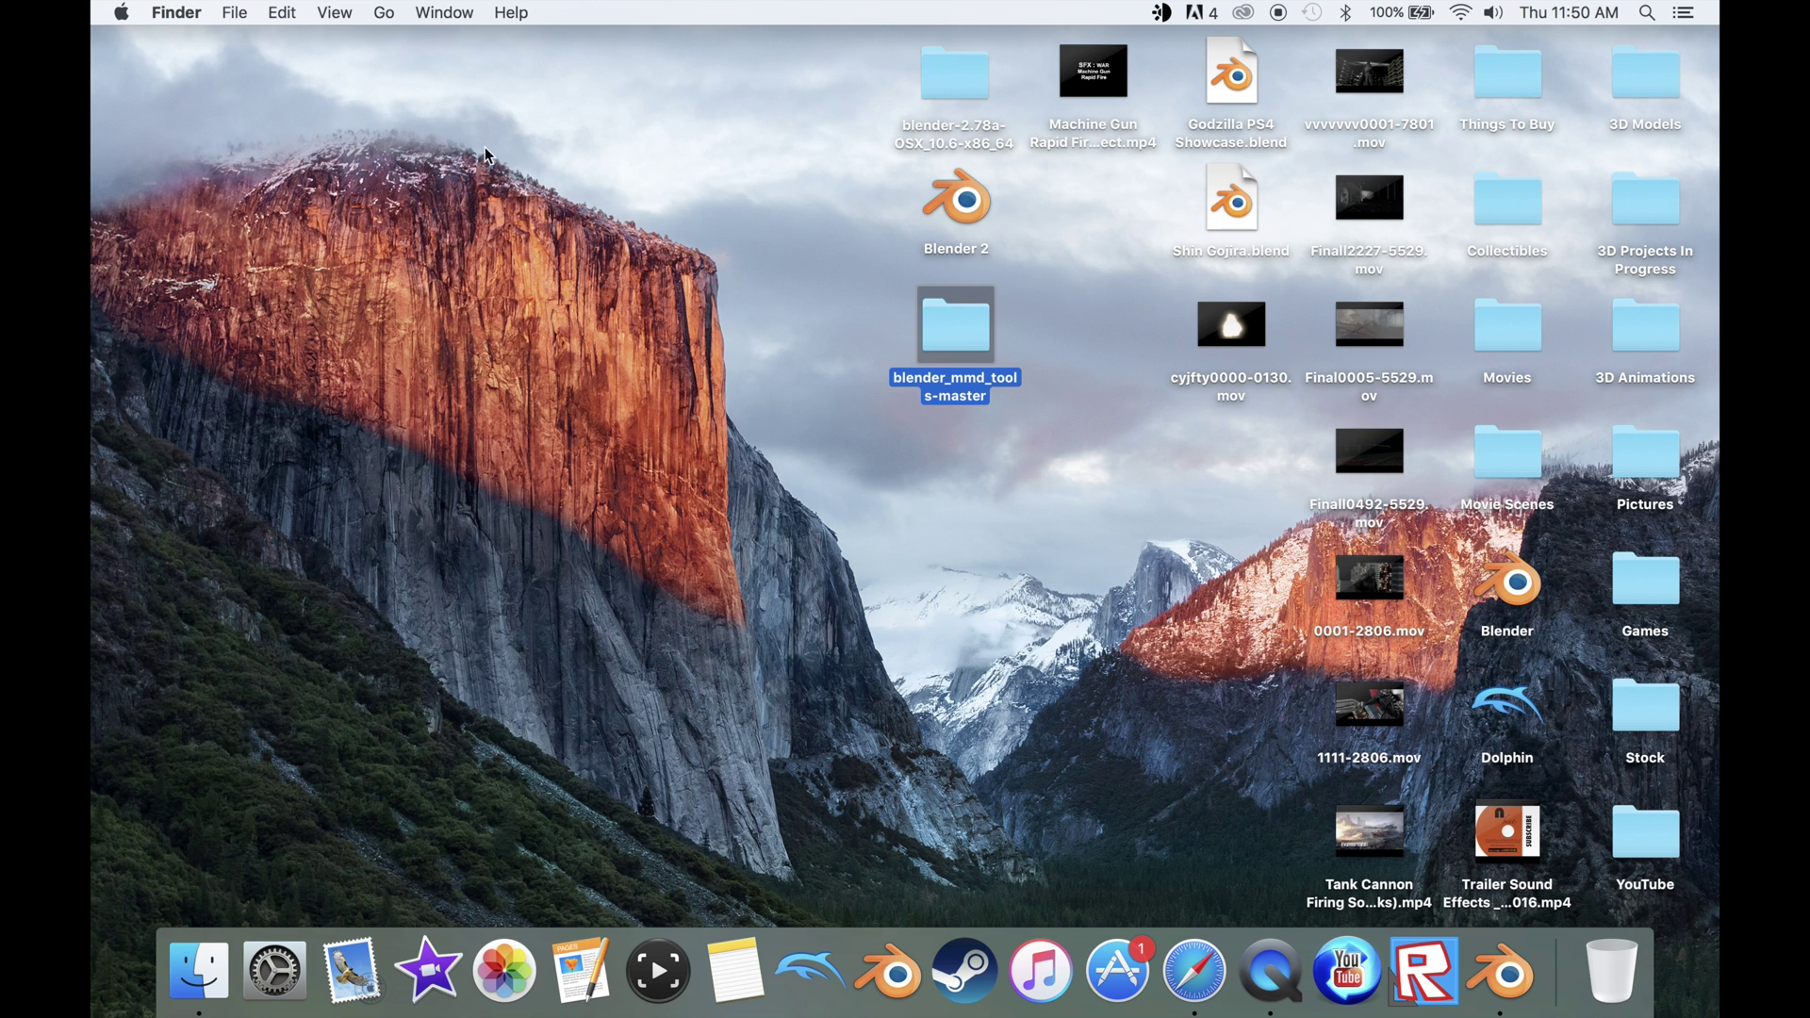
Step: Show the package contents of Blender 2 and open the folder Contents/Resources/2.78/scripts/addons
click(970, 215)
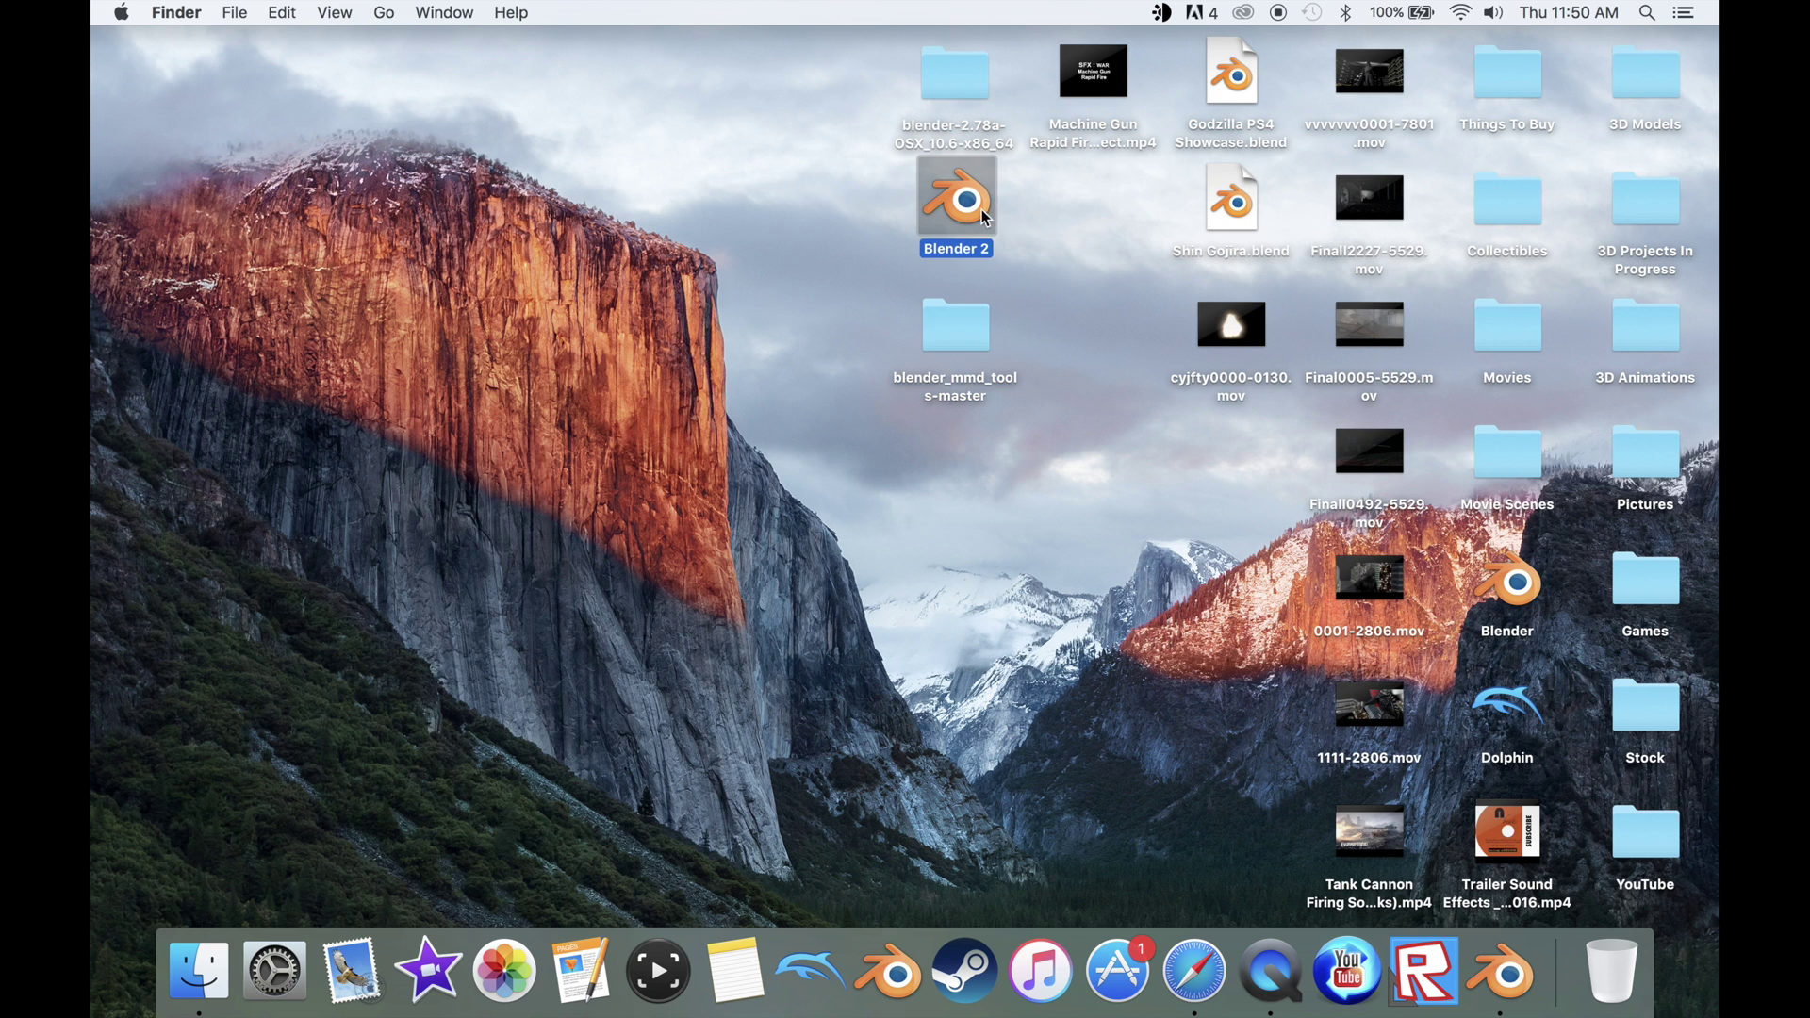
right_click(980, 207)
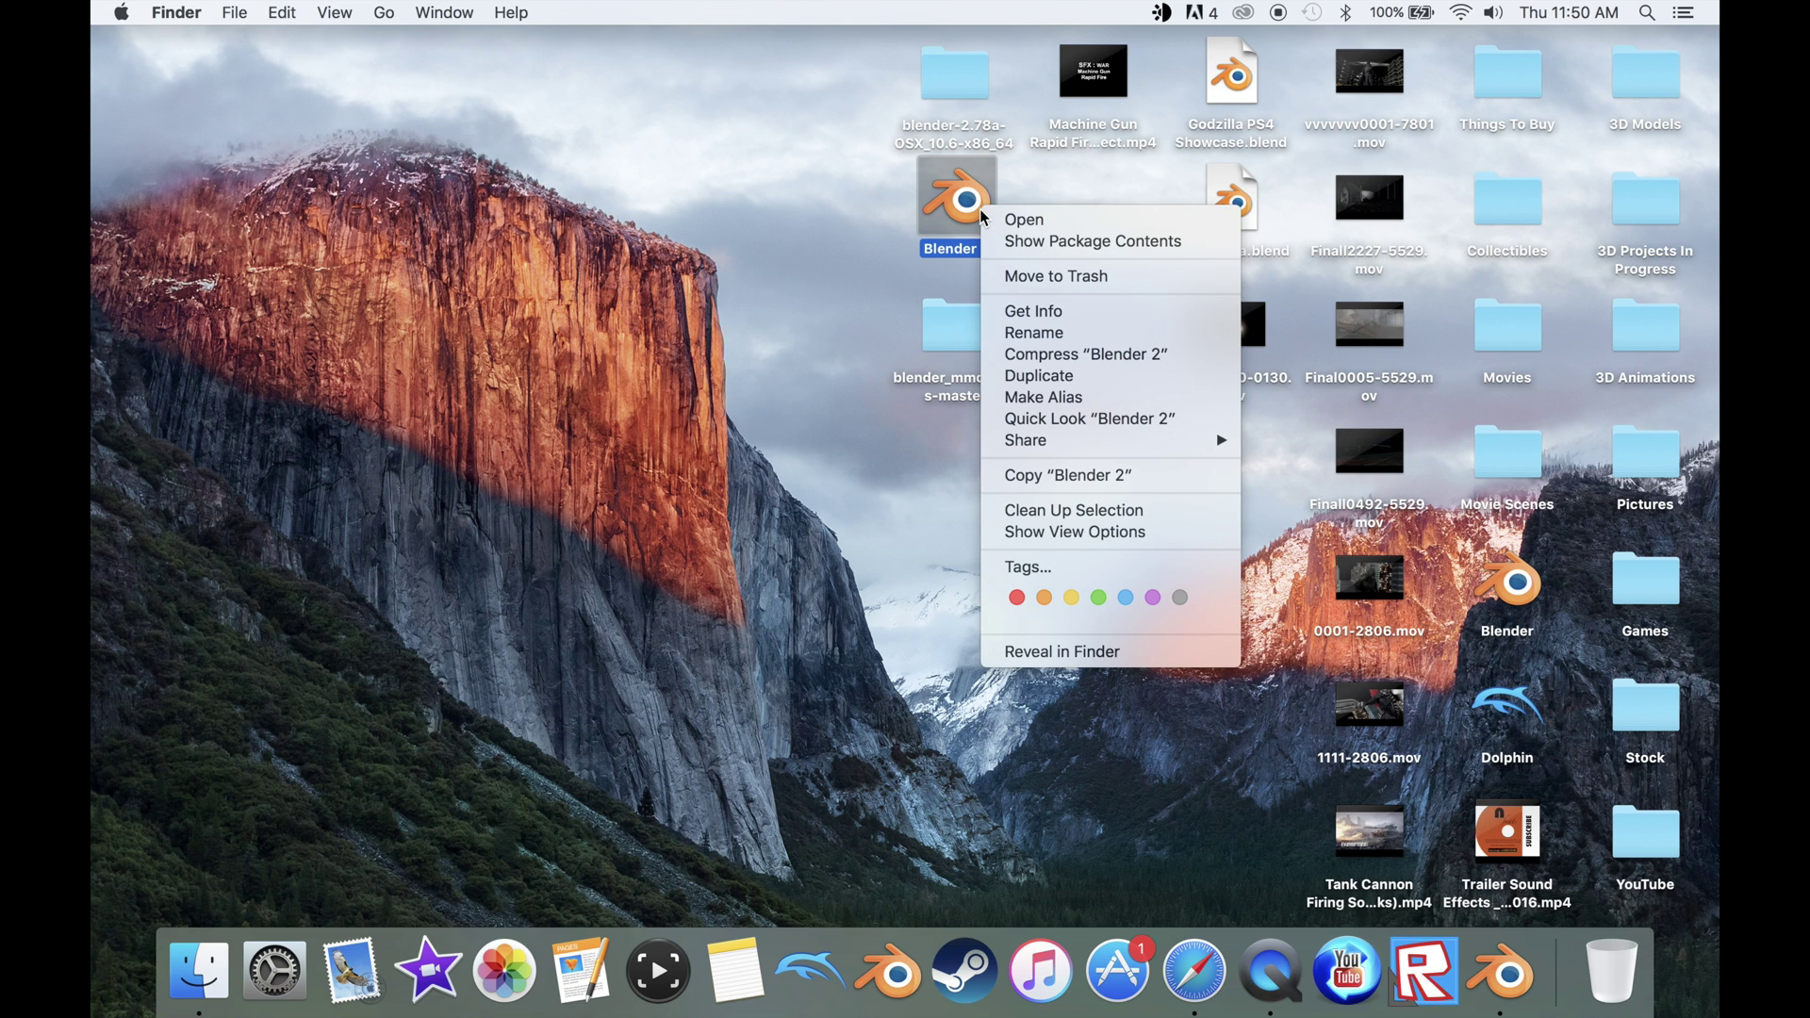
click(1035, 243)
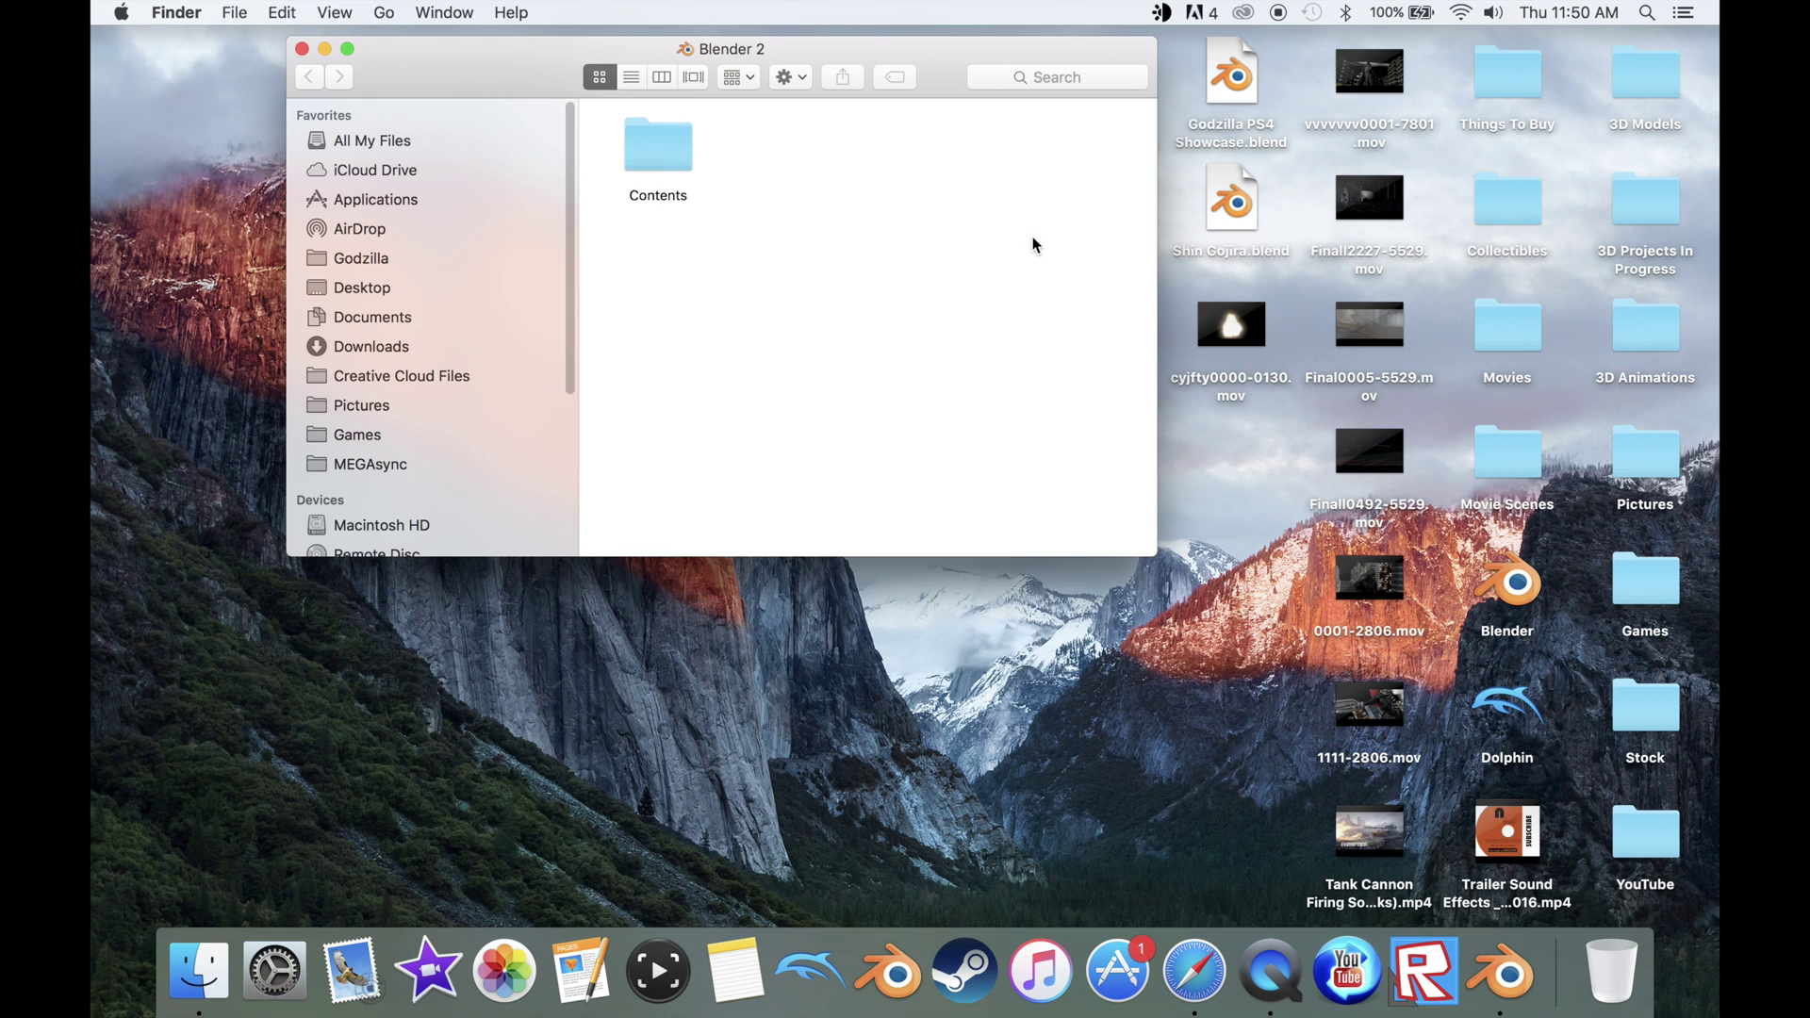
click(650, 158)
double_click(650, 158)
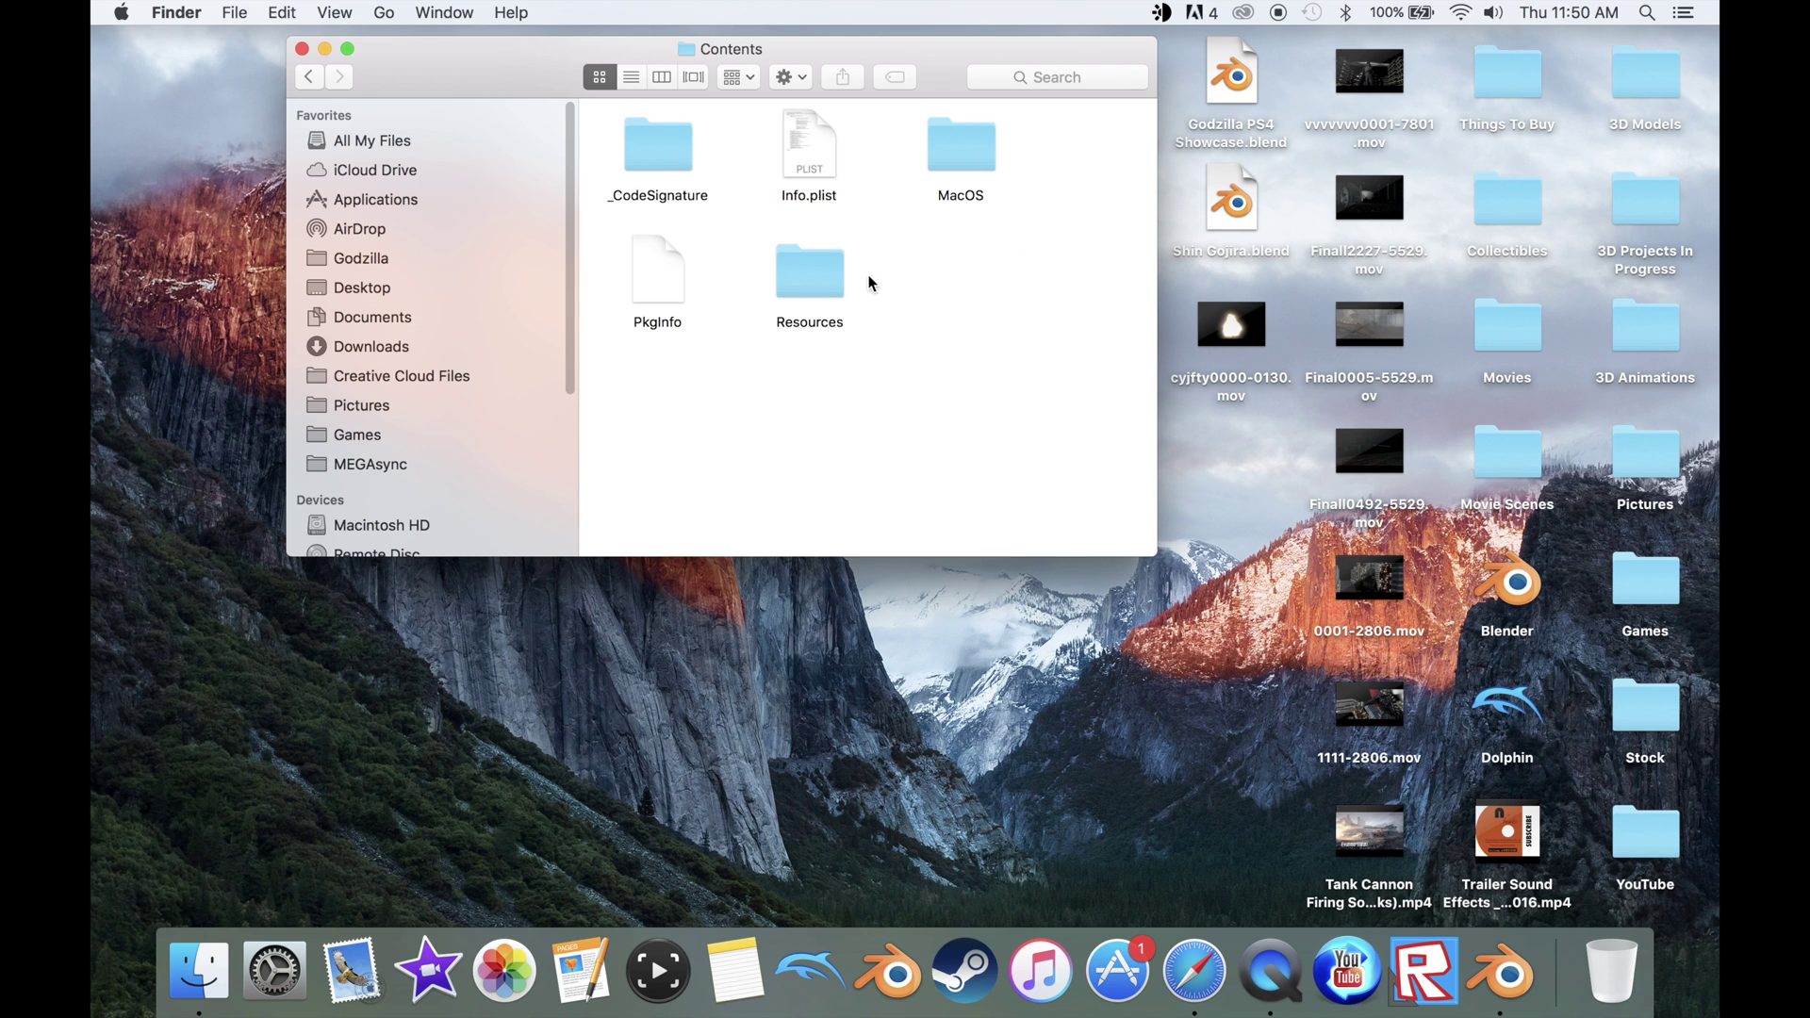
click(828, 286)
double_click(828, 285)
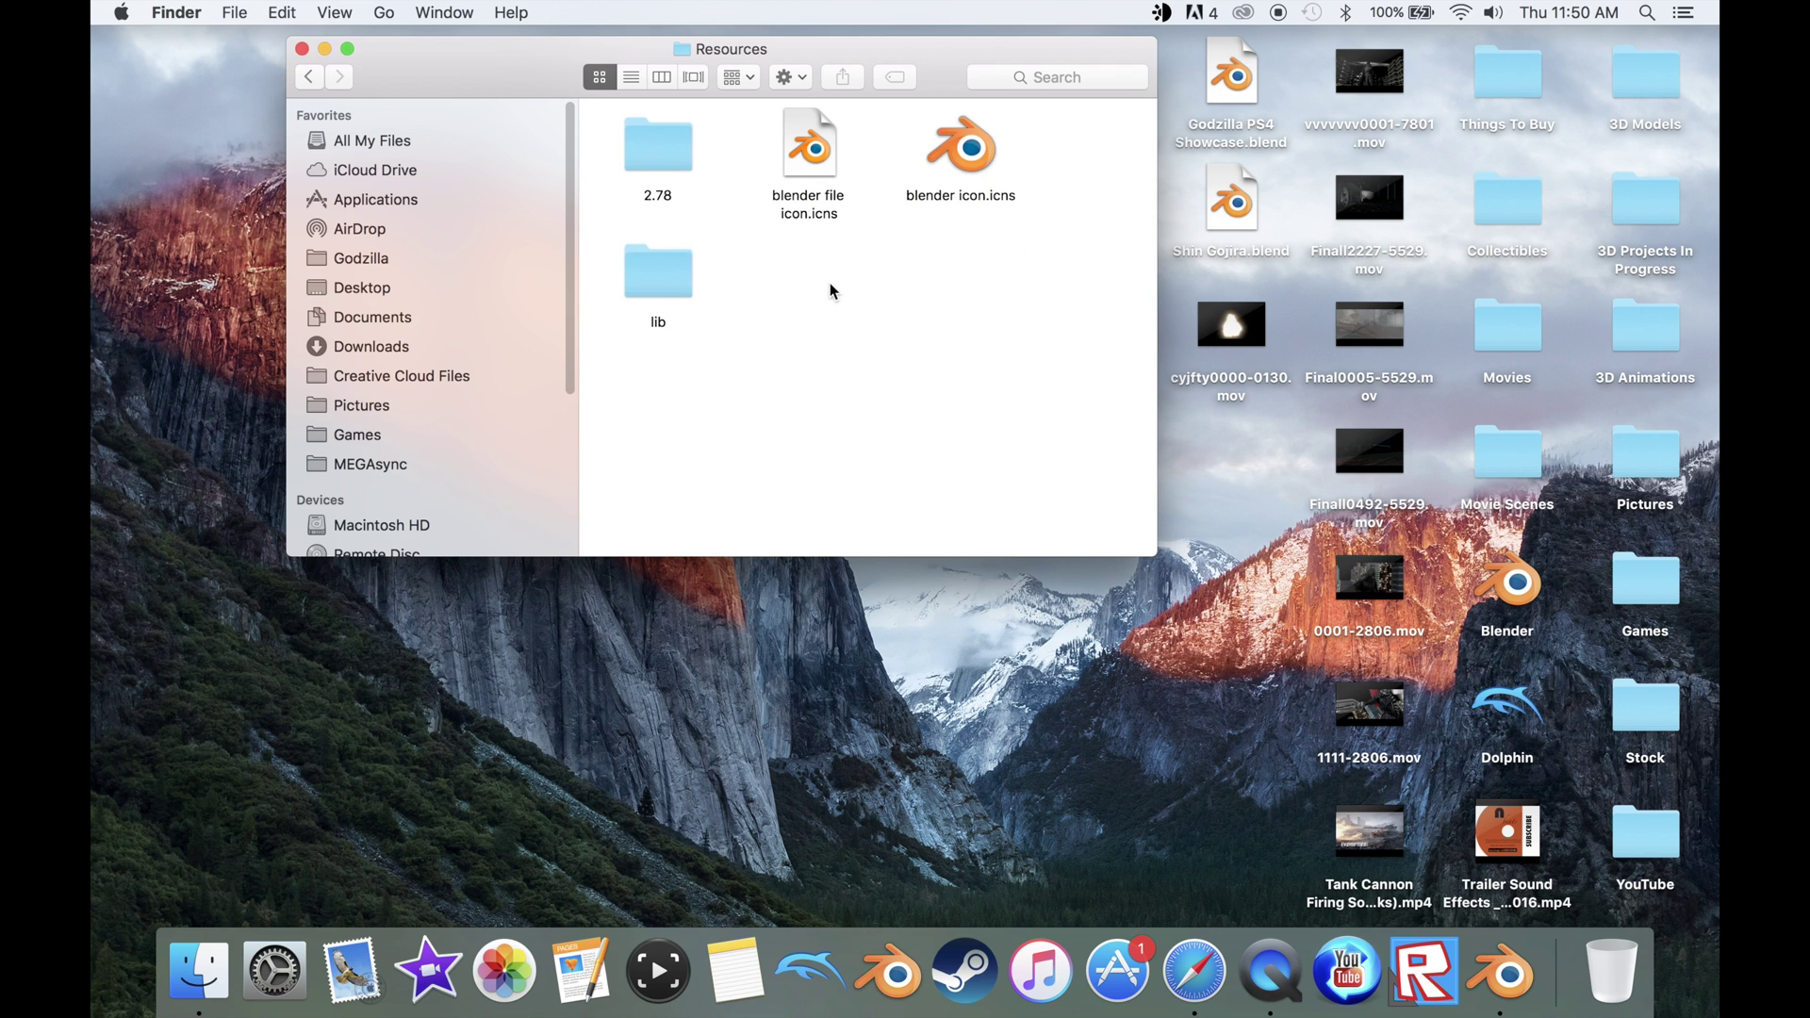
double_click(671, 156)
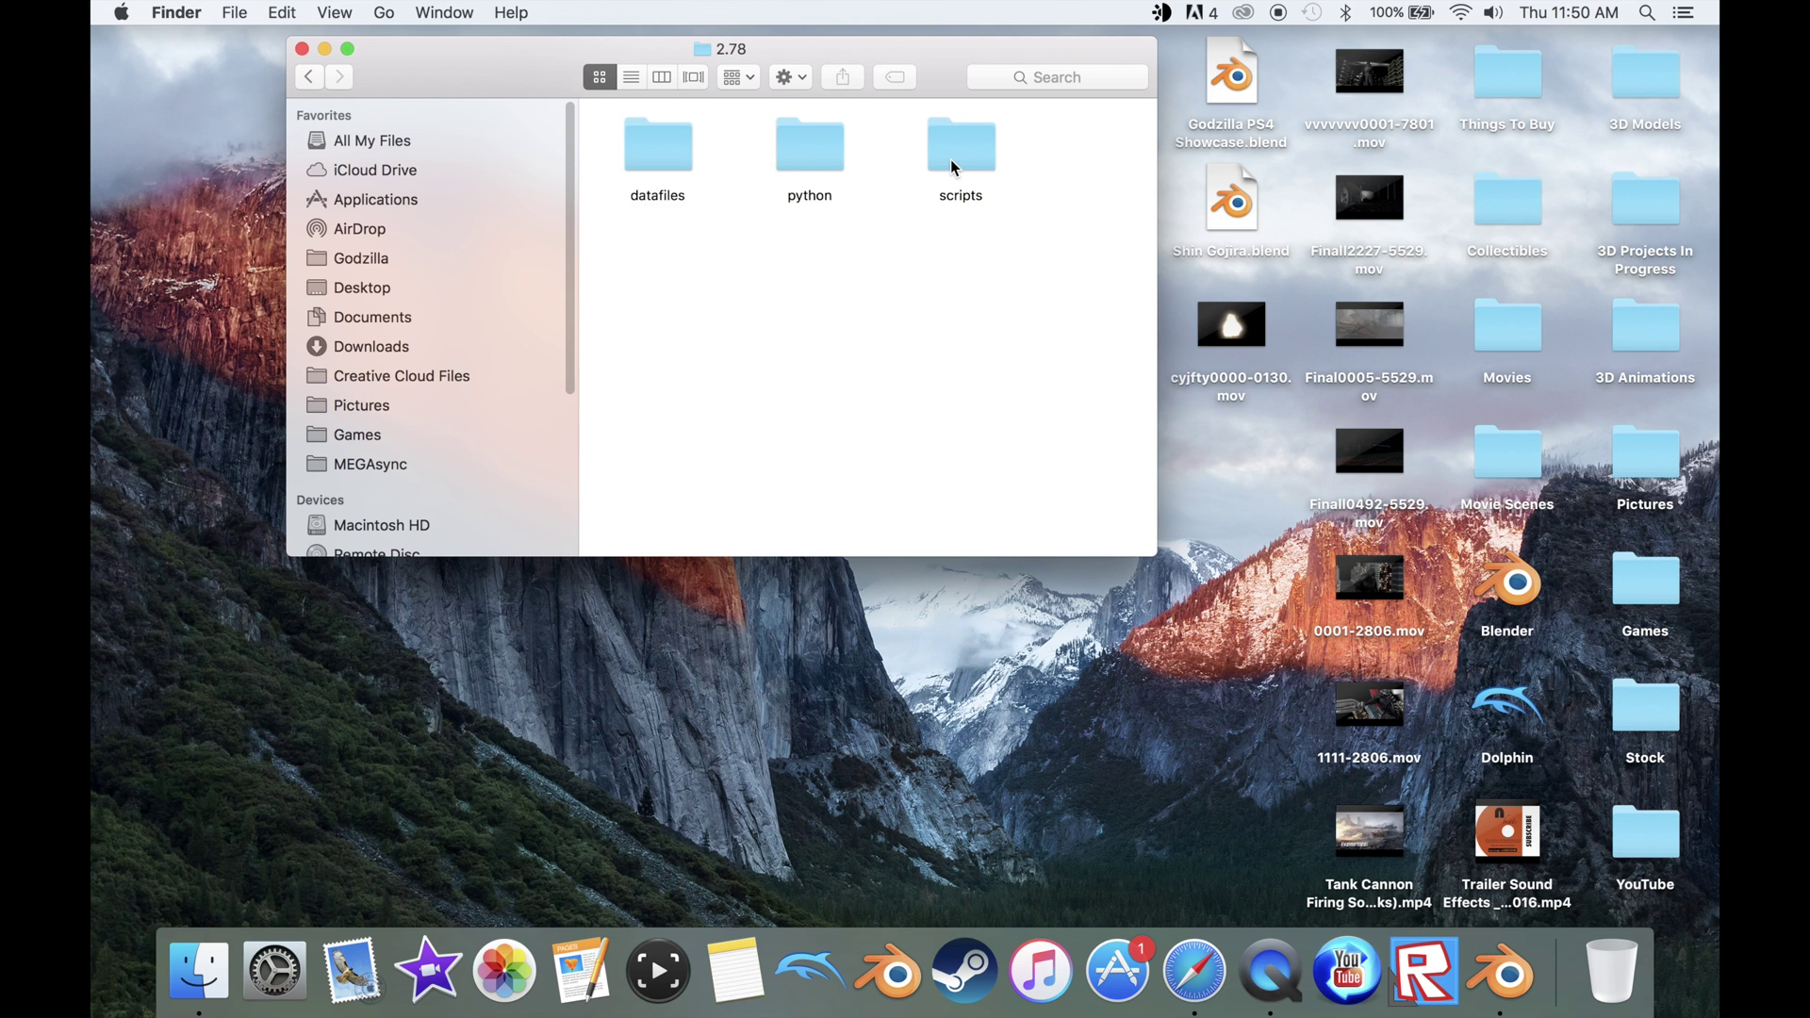
double_click(950, 157)
double_click(669, 146)
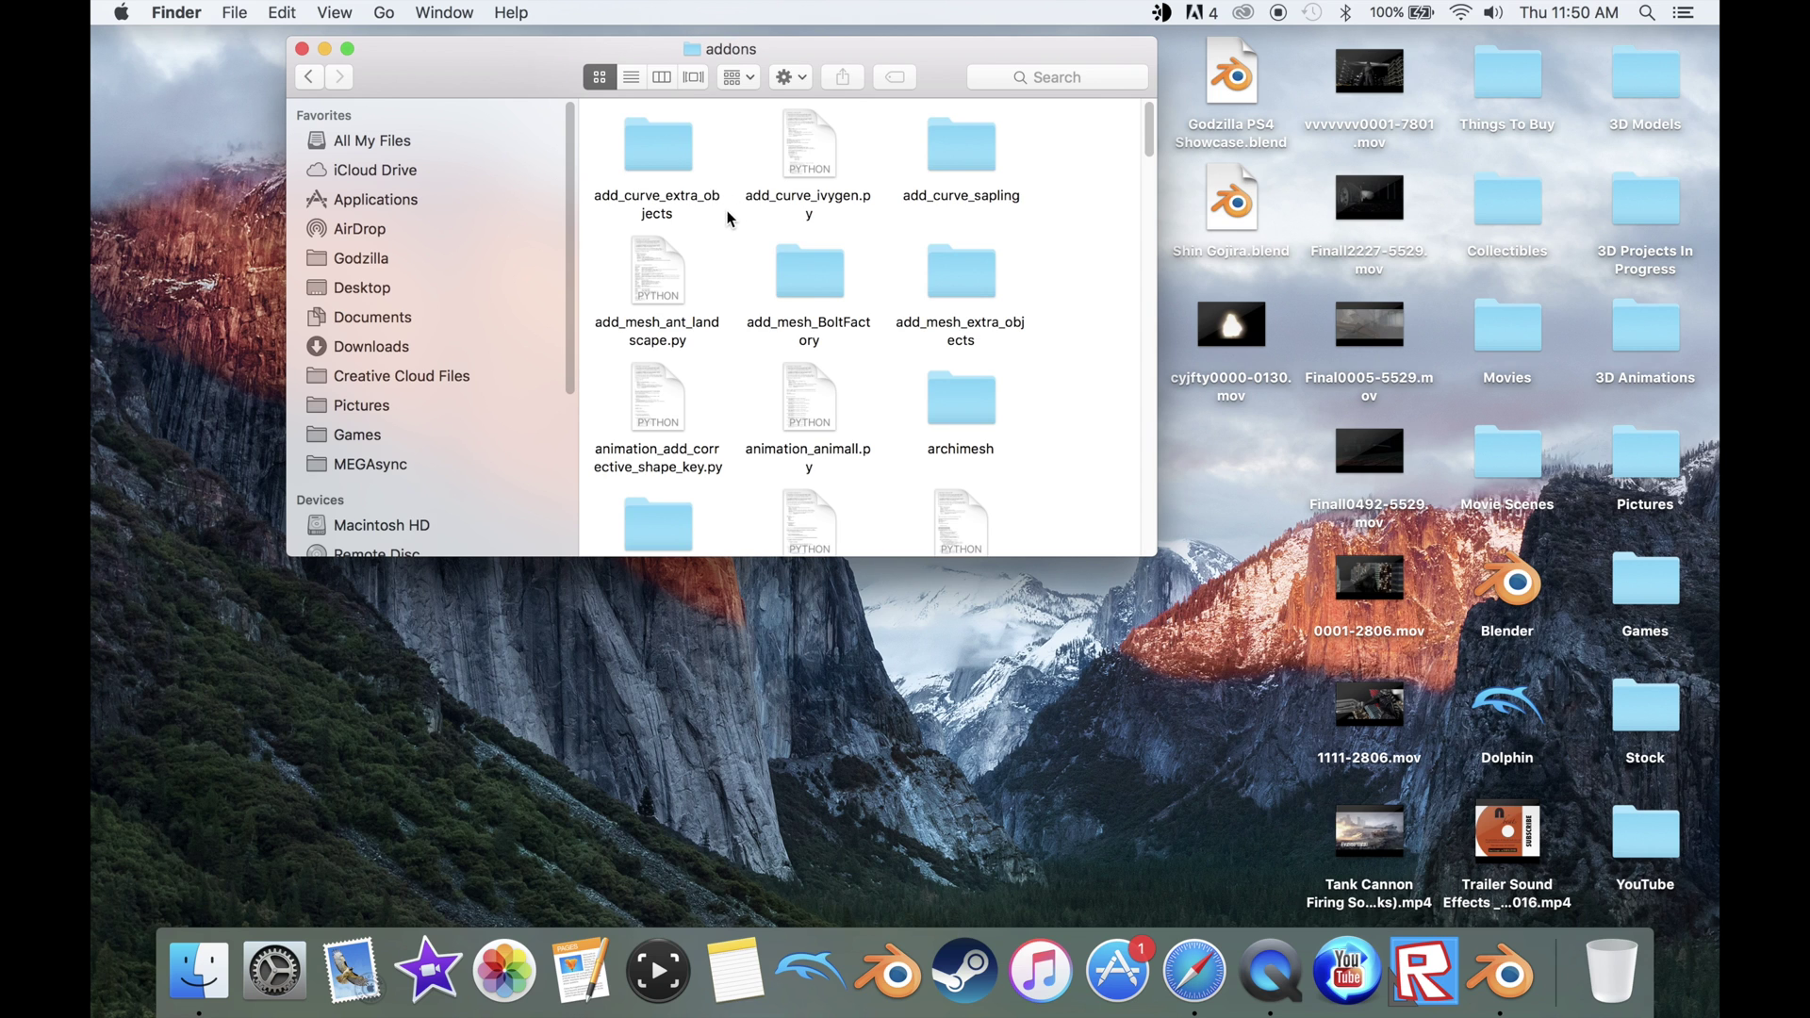
Step: Paste the copied mmd_tools folder into the addons folder and close the folder window
right_click(728, 215)
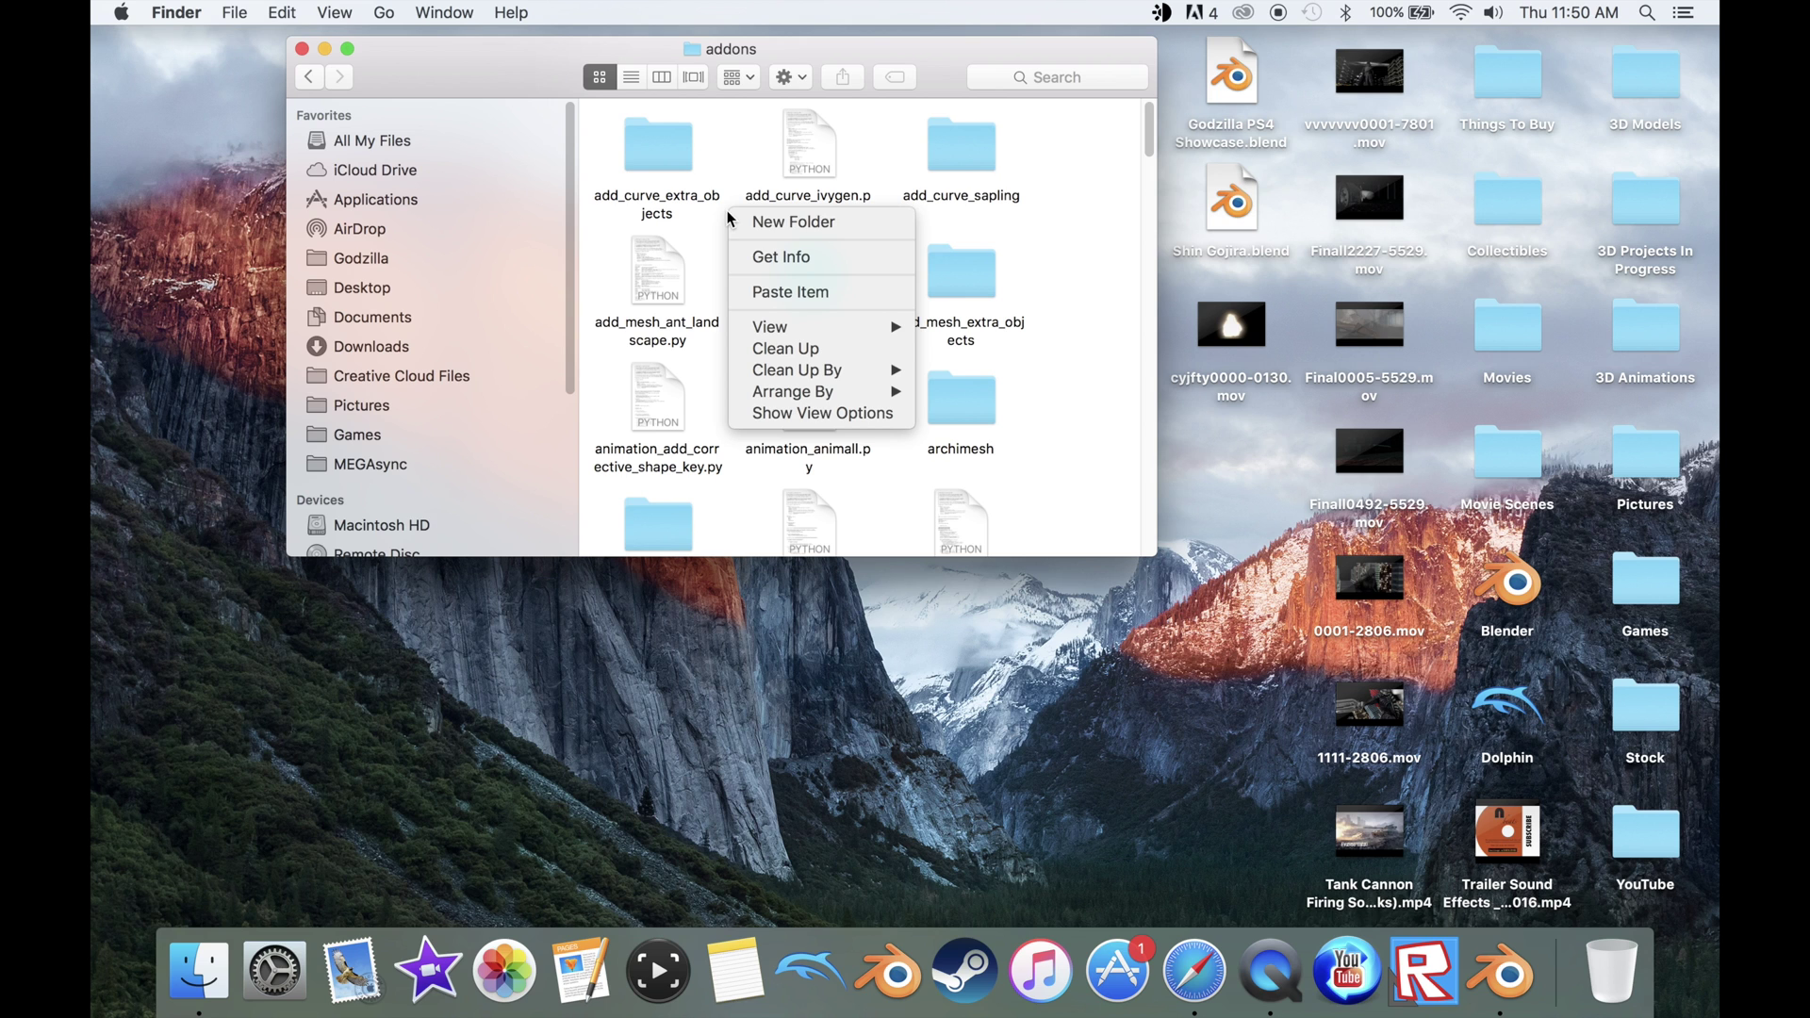
click(773, 292)
scroll(950, 306, down, 15)
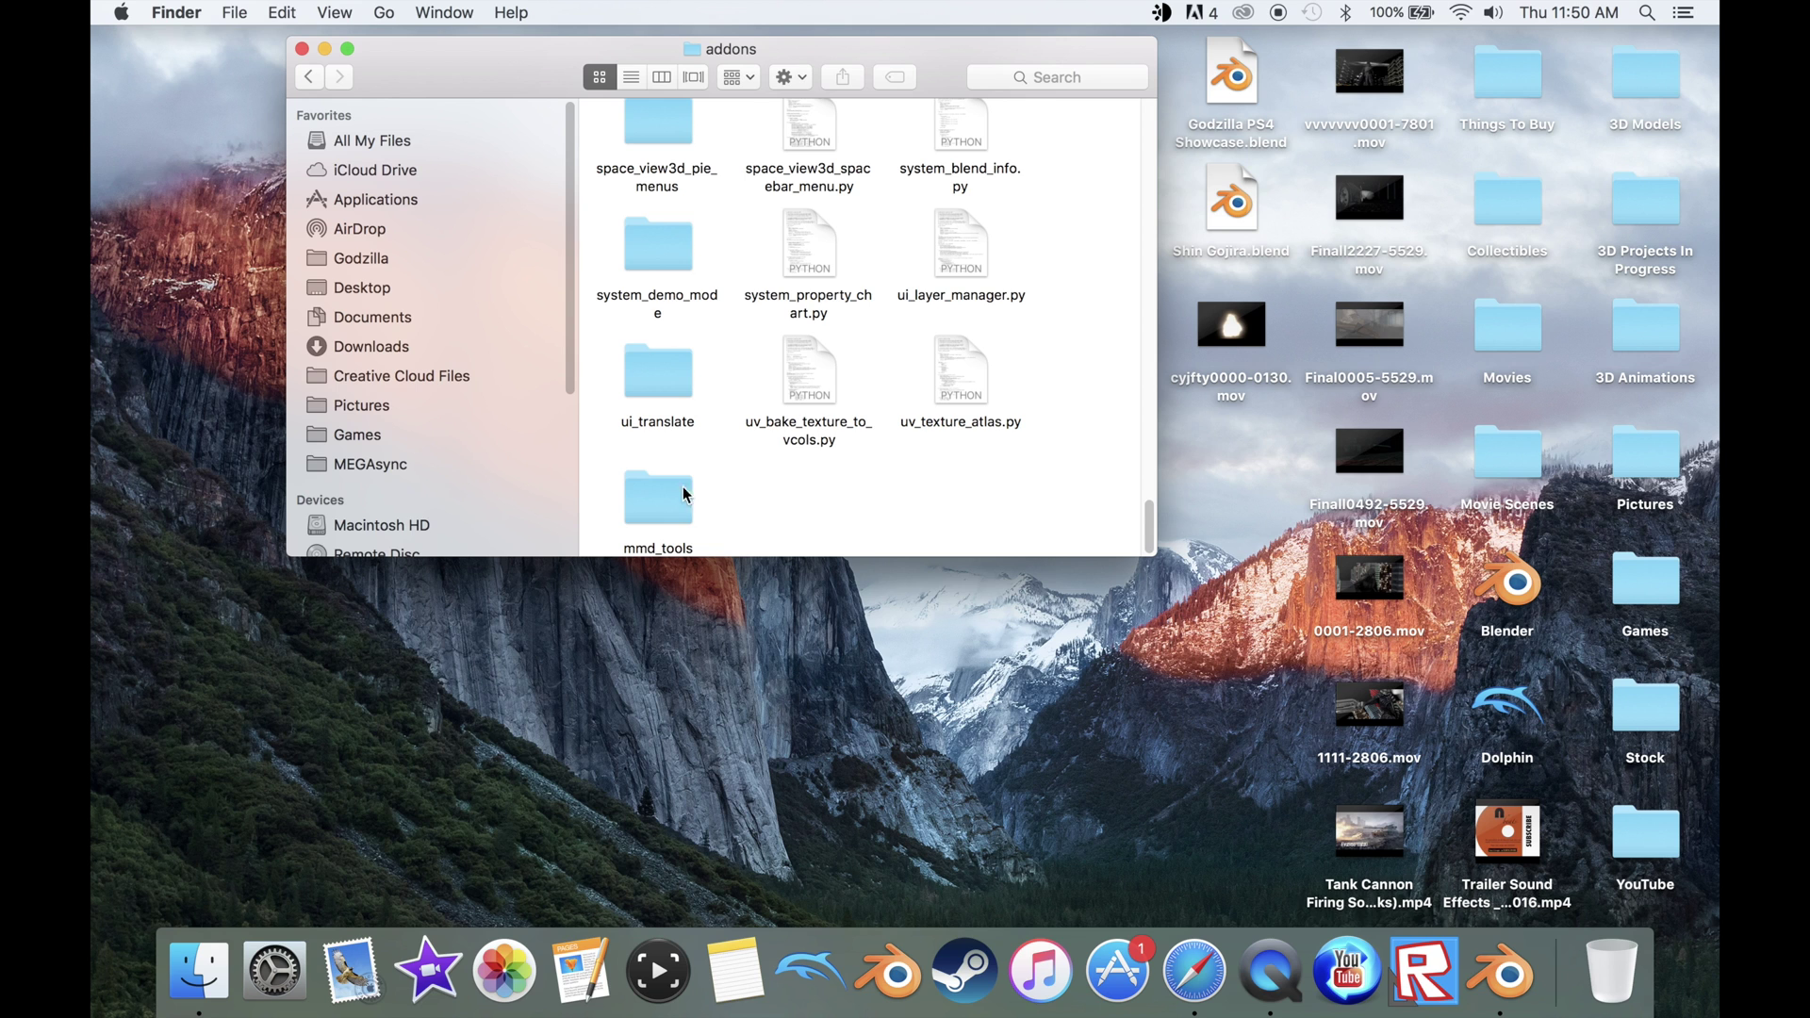
click(302, 48)
click(549, 275)
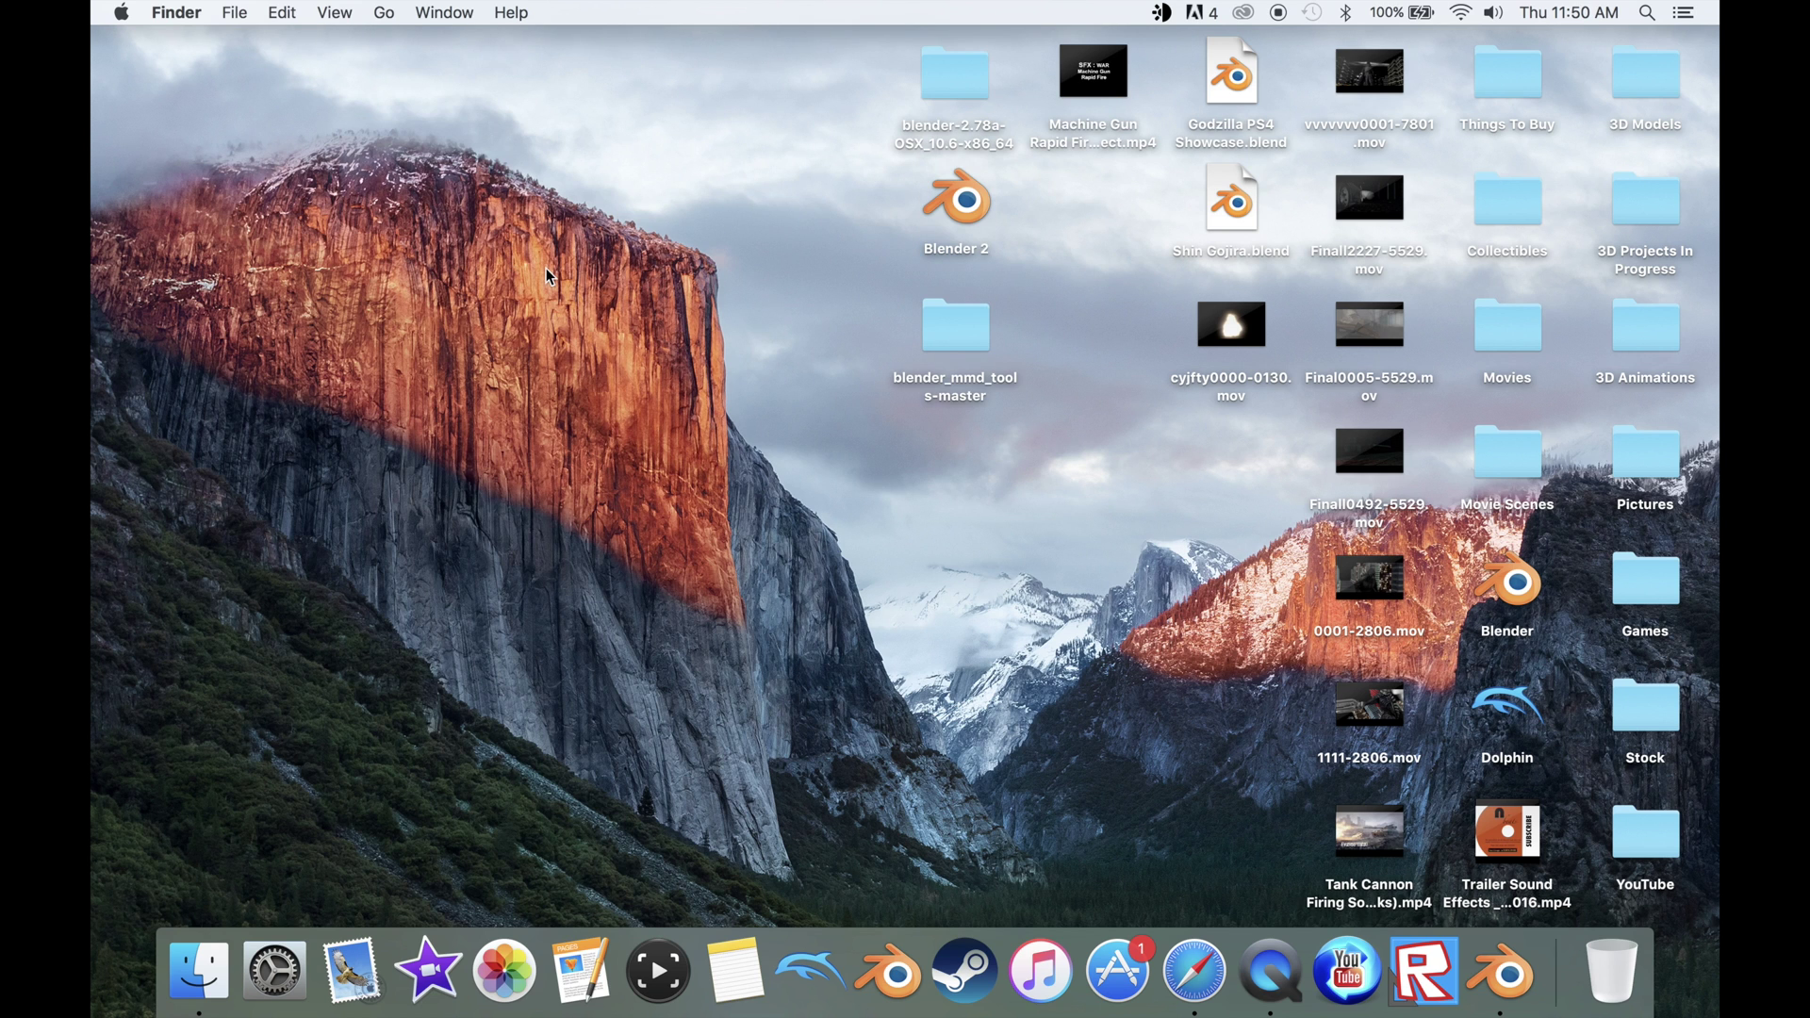
Step: Switch to the full-screen Blender window and delete the default cube and lamp from the scene
key(ctrl+Right)
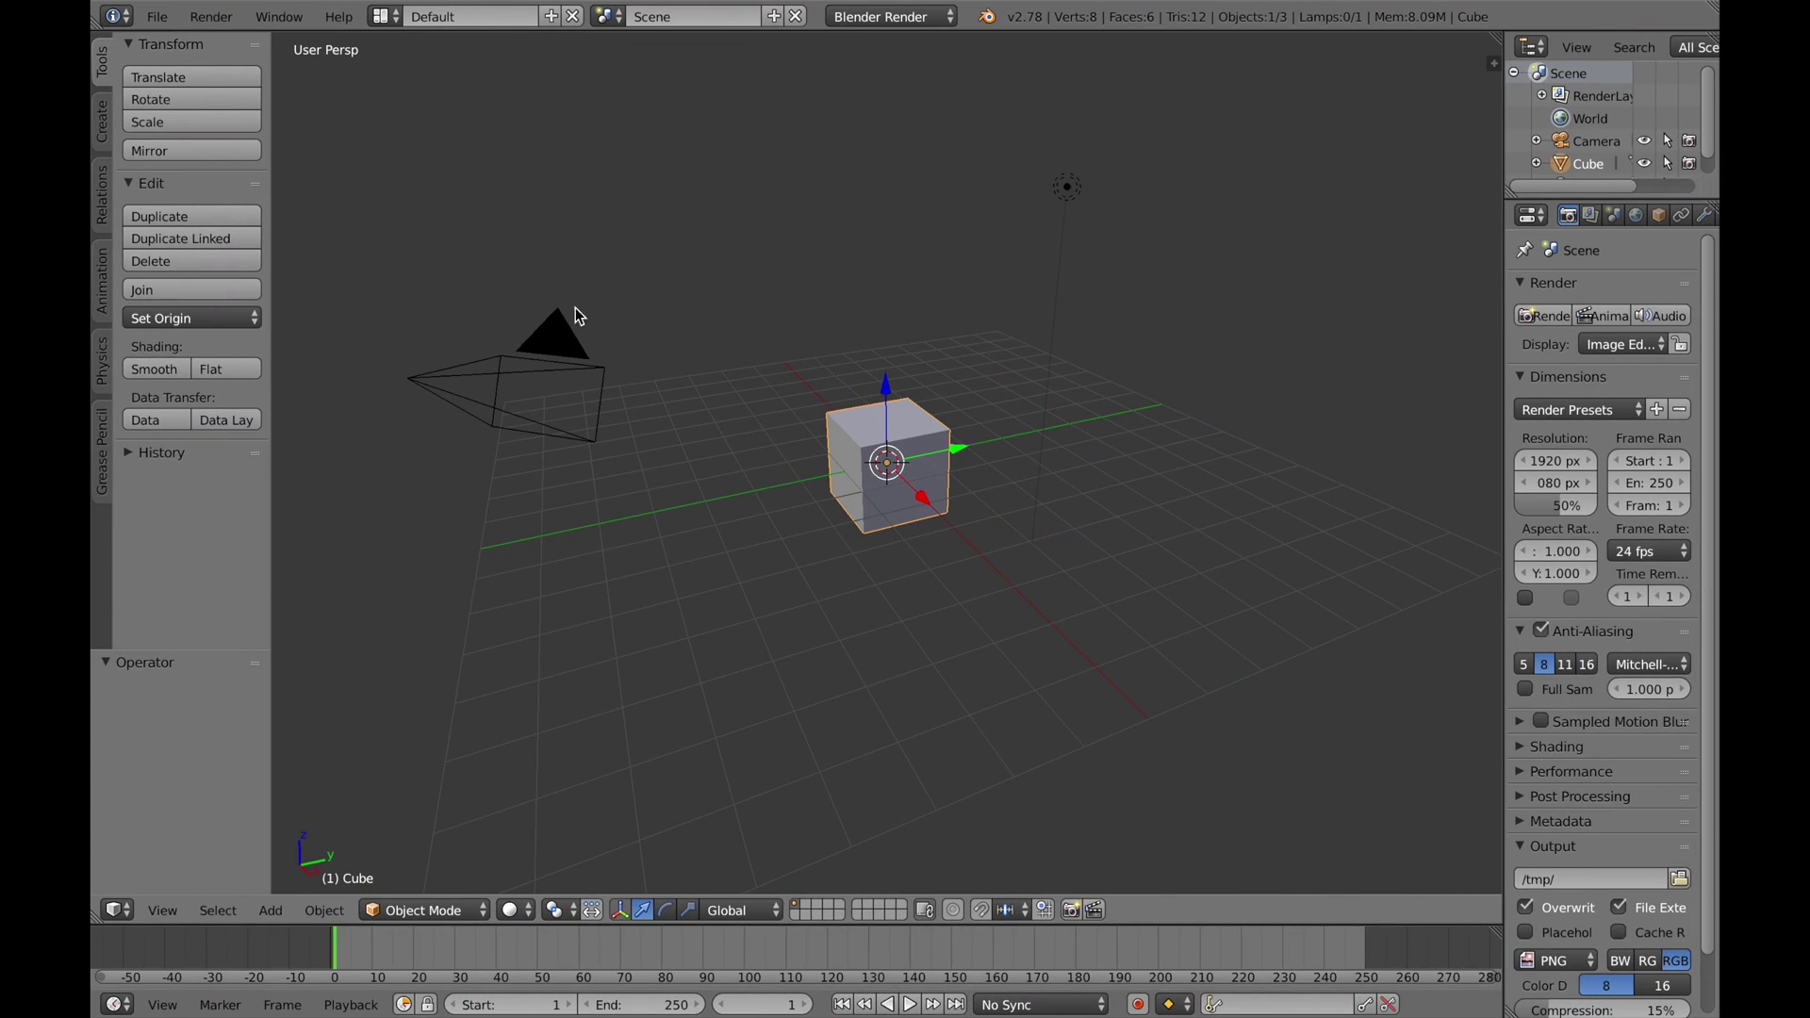
key(Delete)
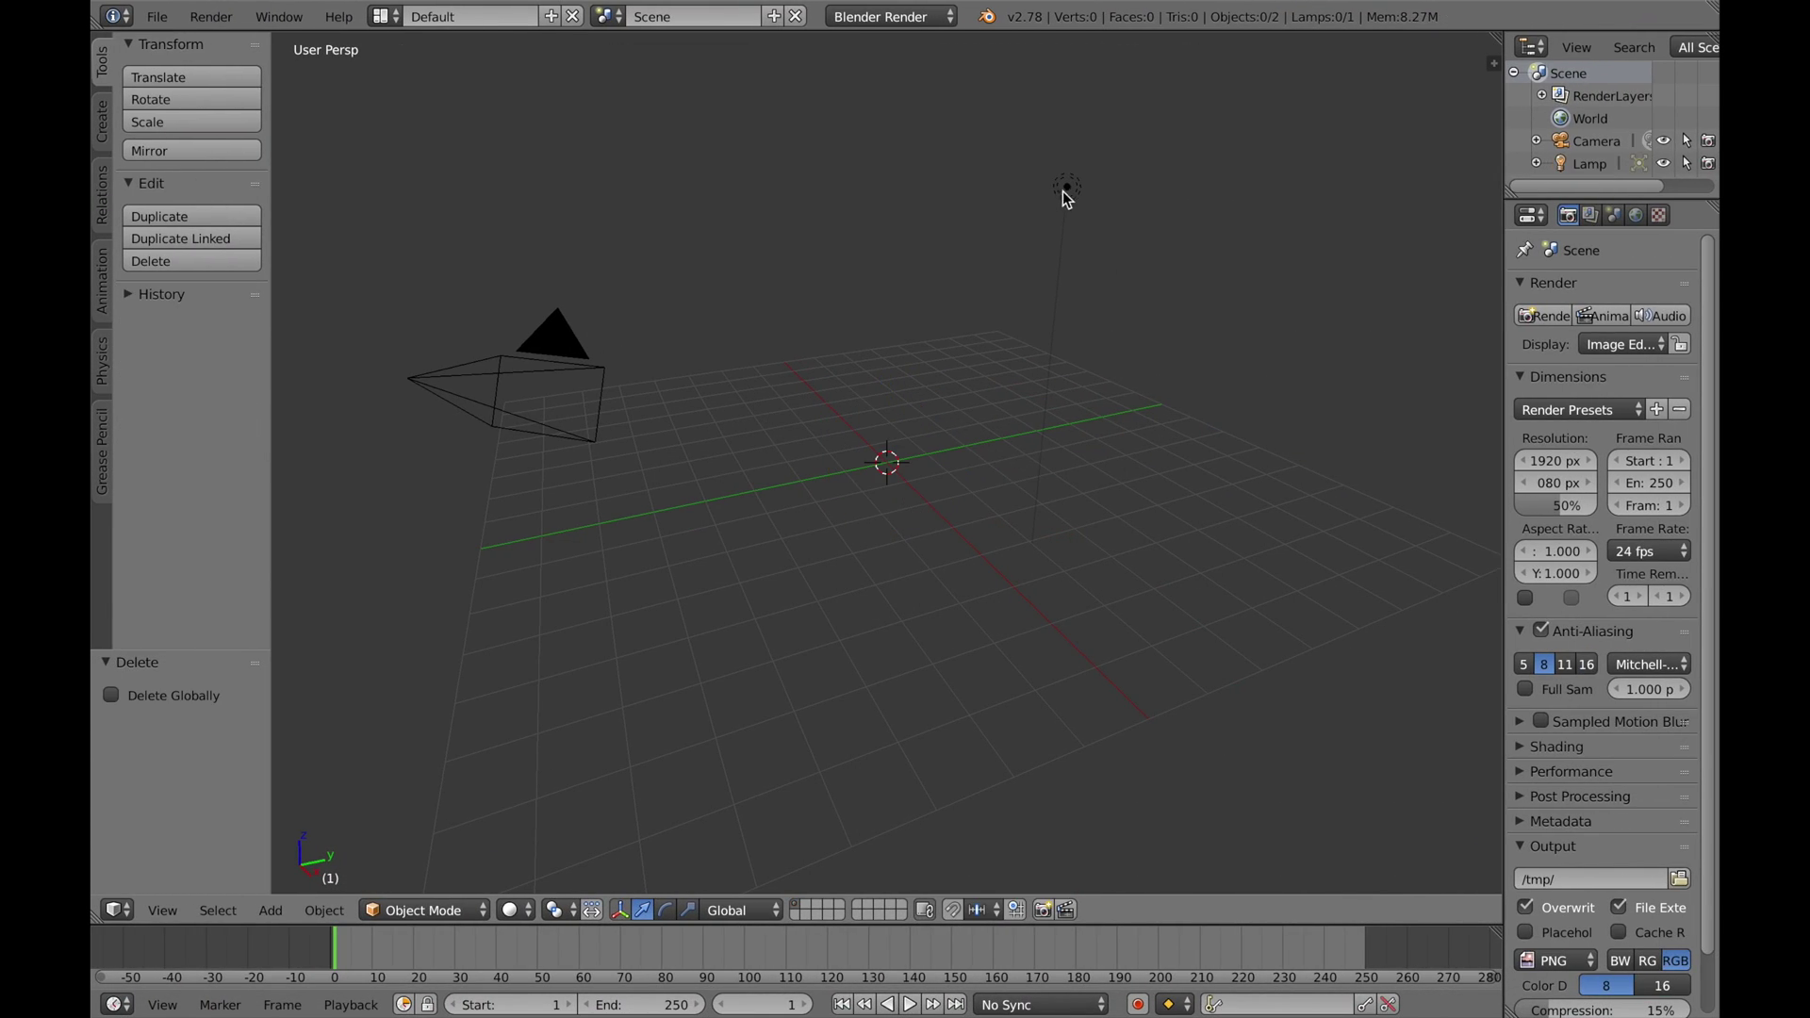
right_click(1067, 193)
key(Delete)
Step: Add a Hemi lamp at the scene's origin and set its energy to 5
click(290, 914)
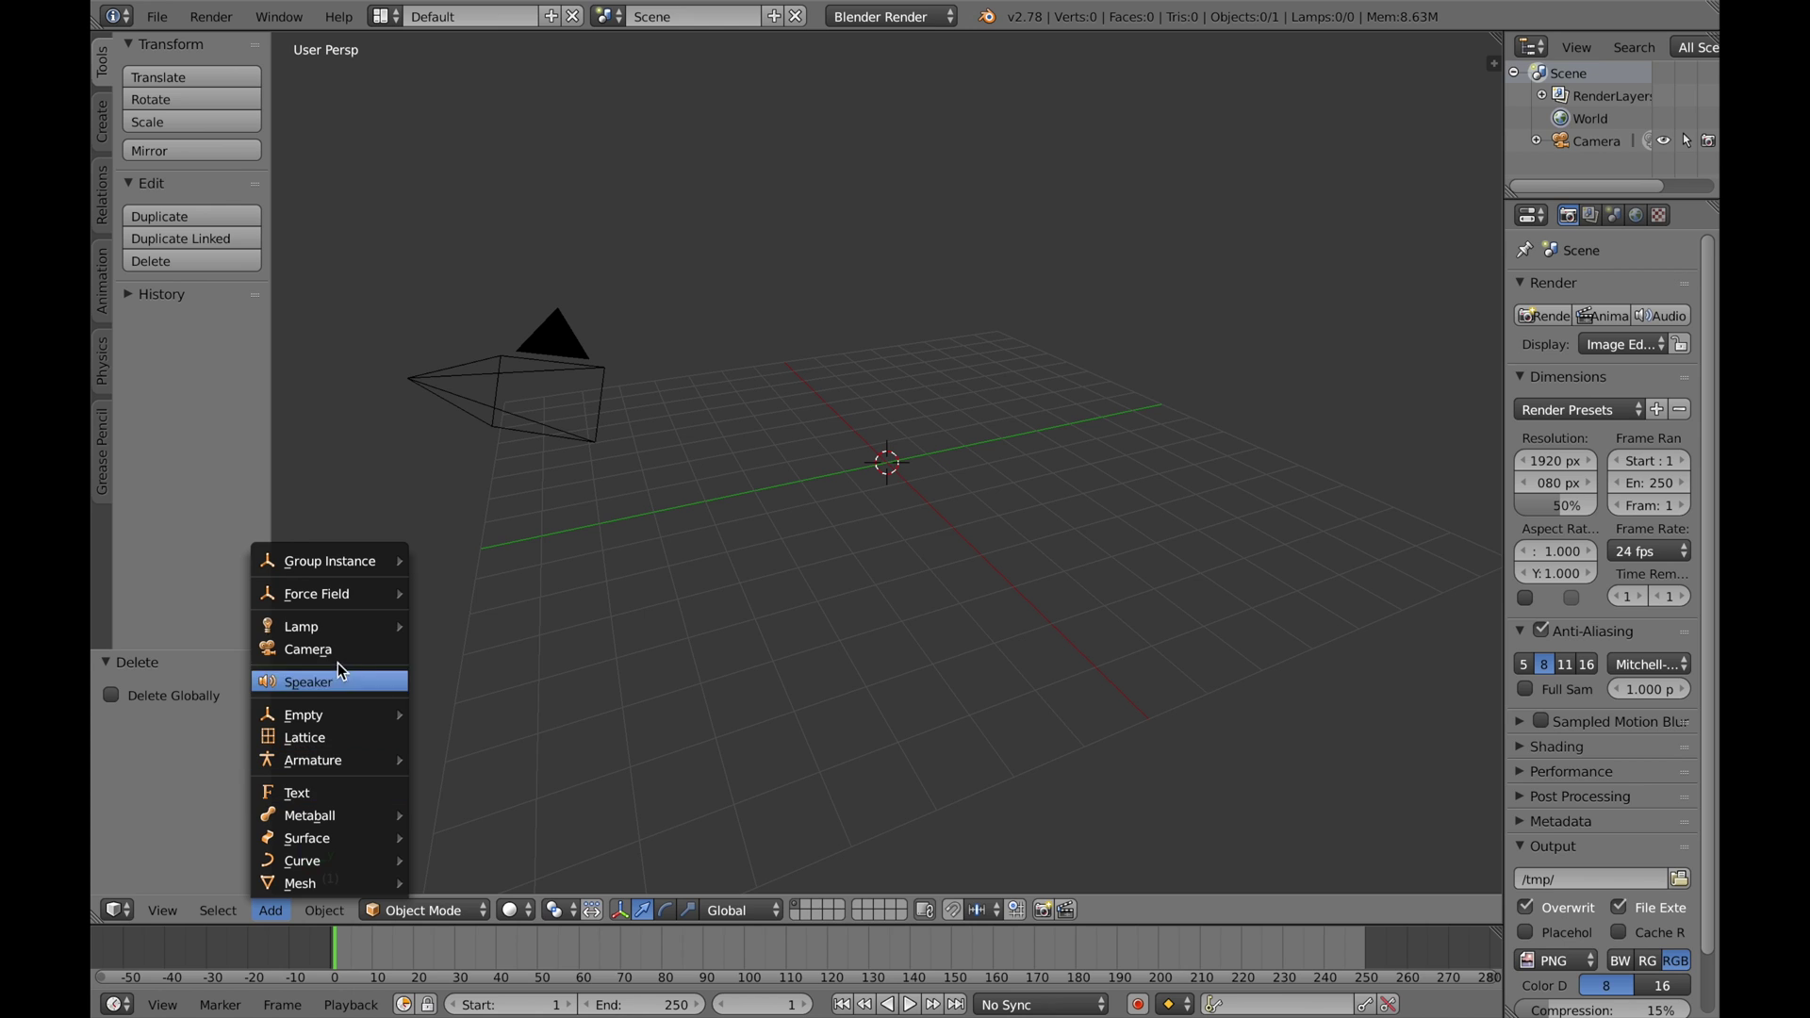
mouse_move(341, 628)
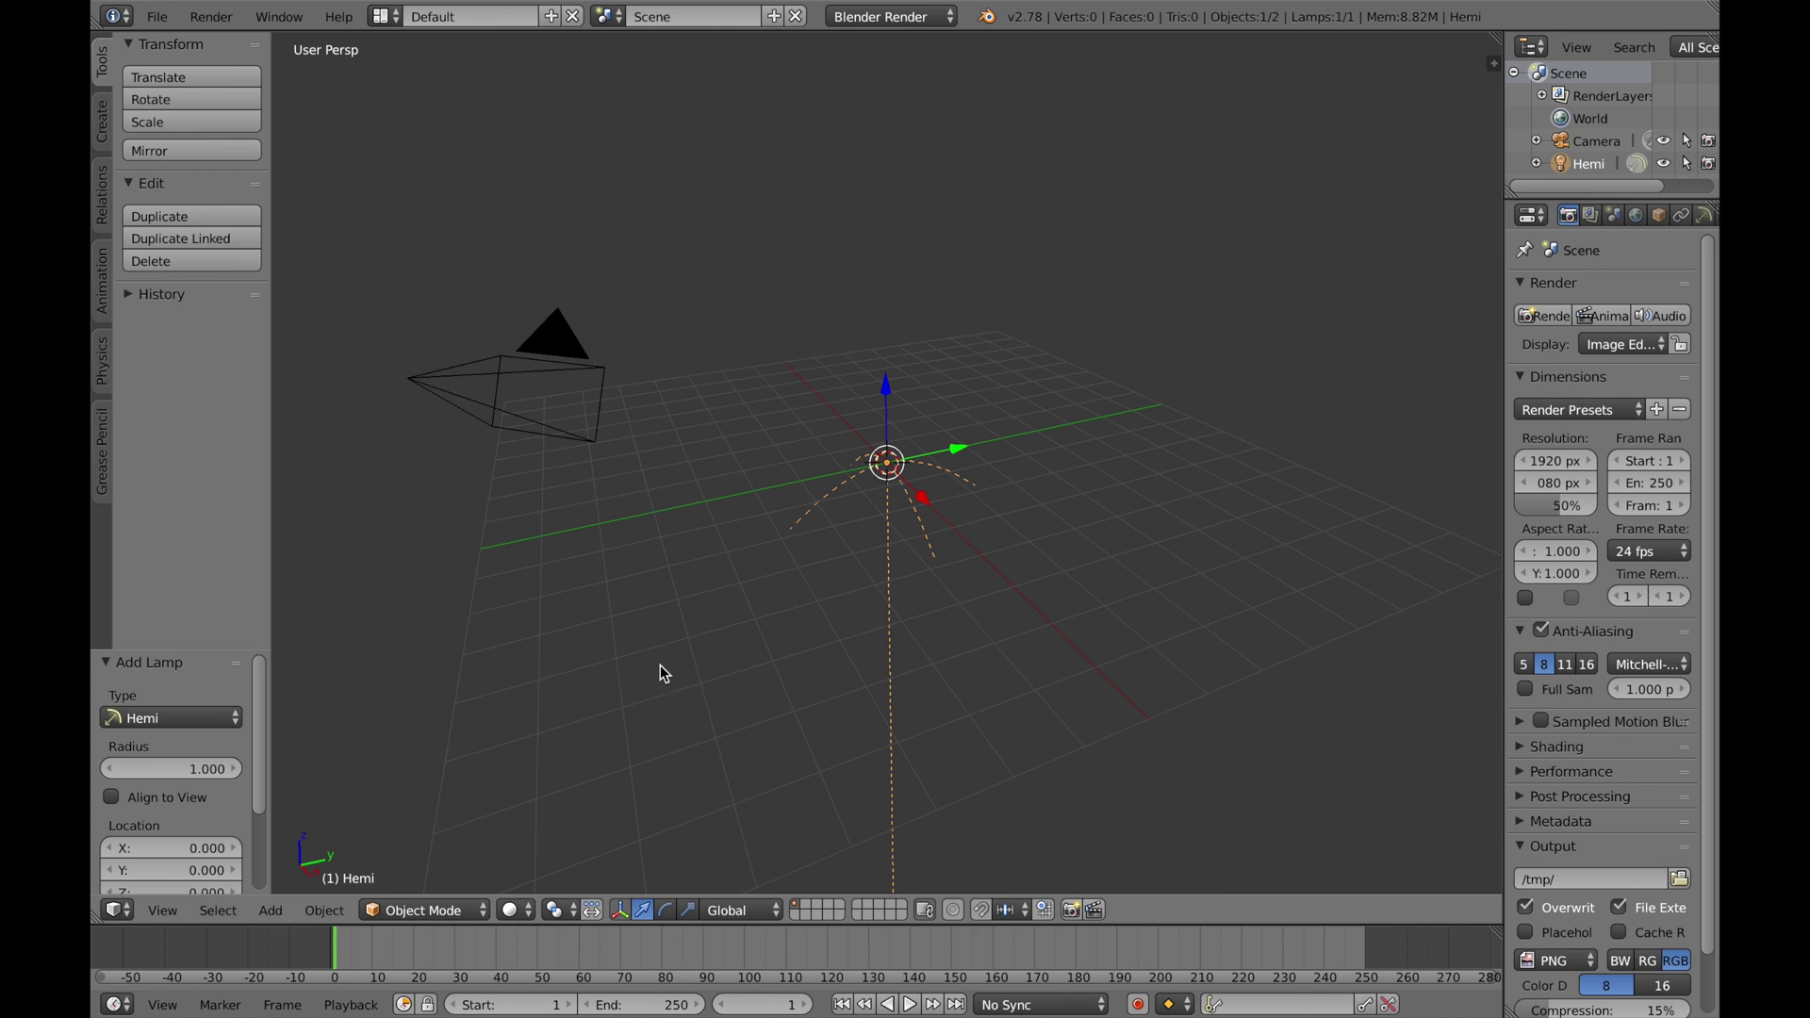
click(1704, 217)
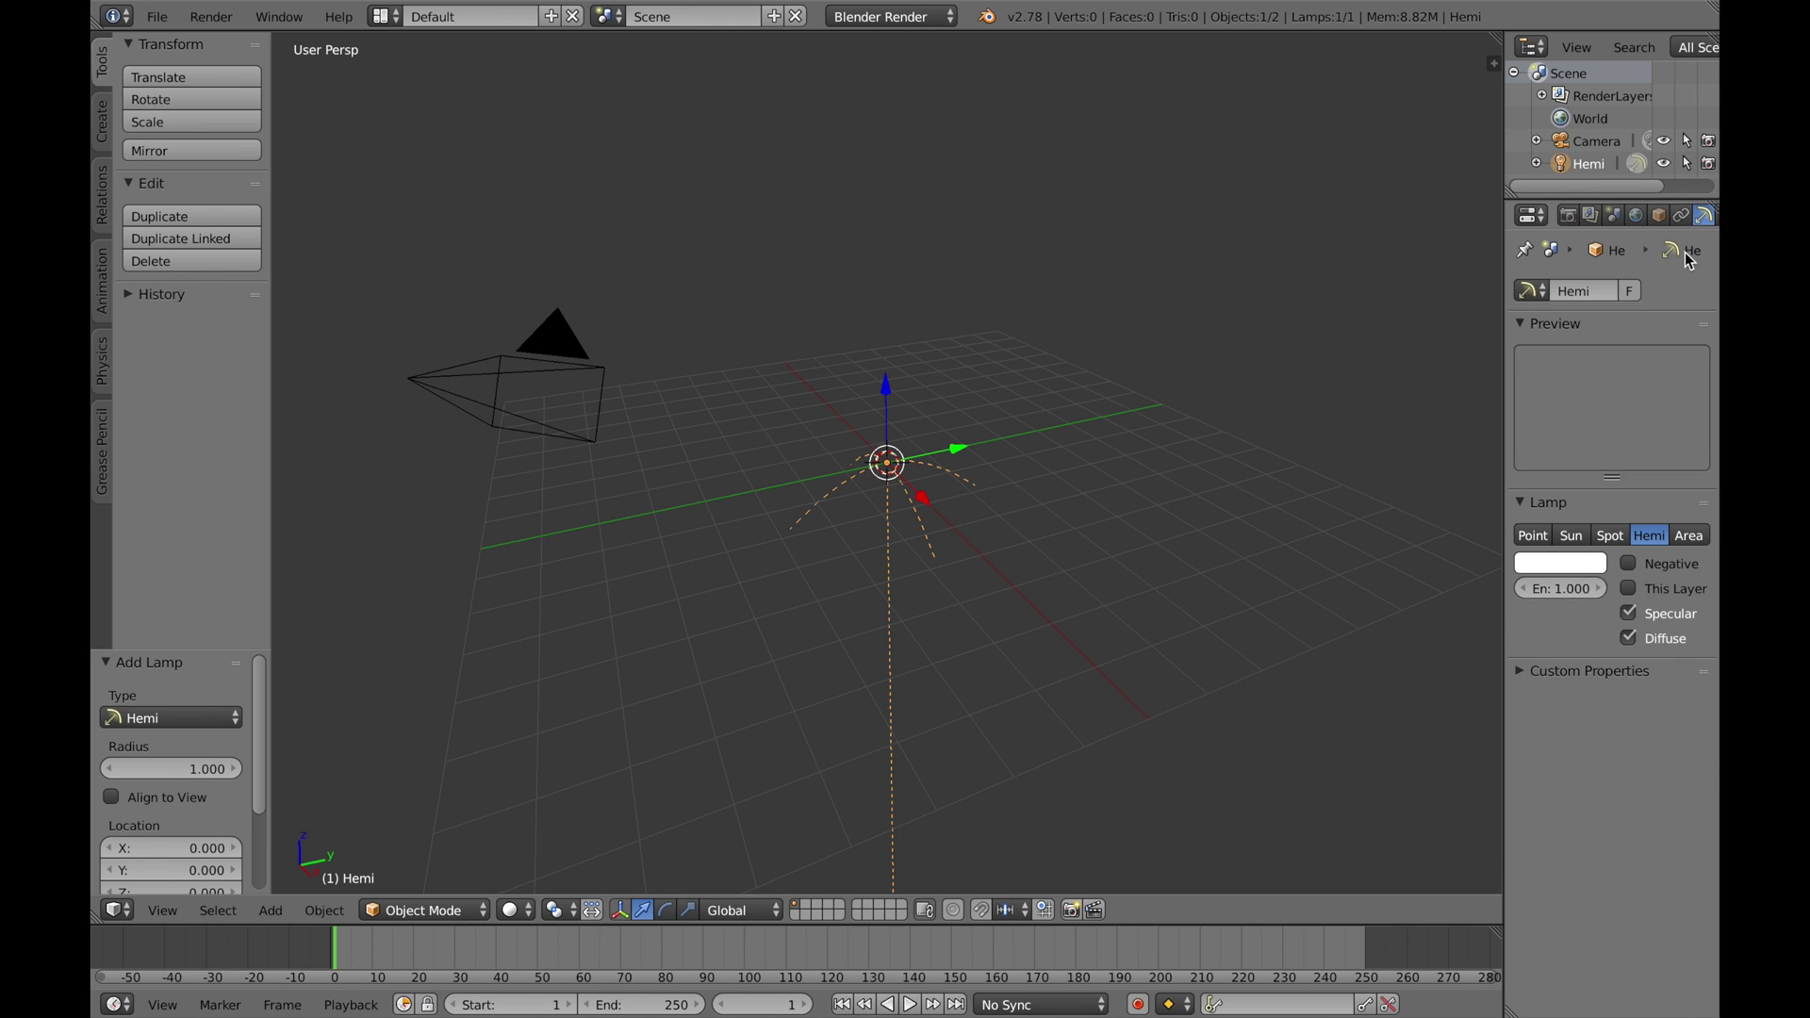
click(1560, 592)
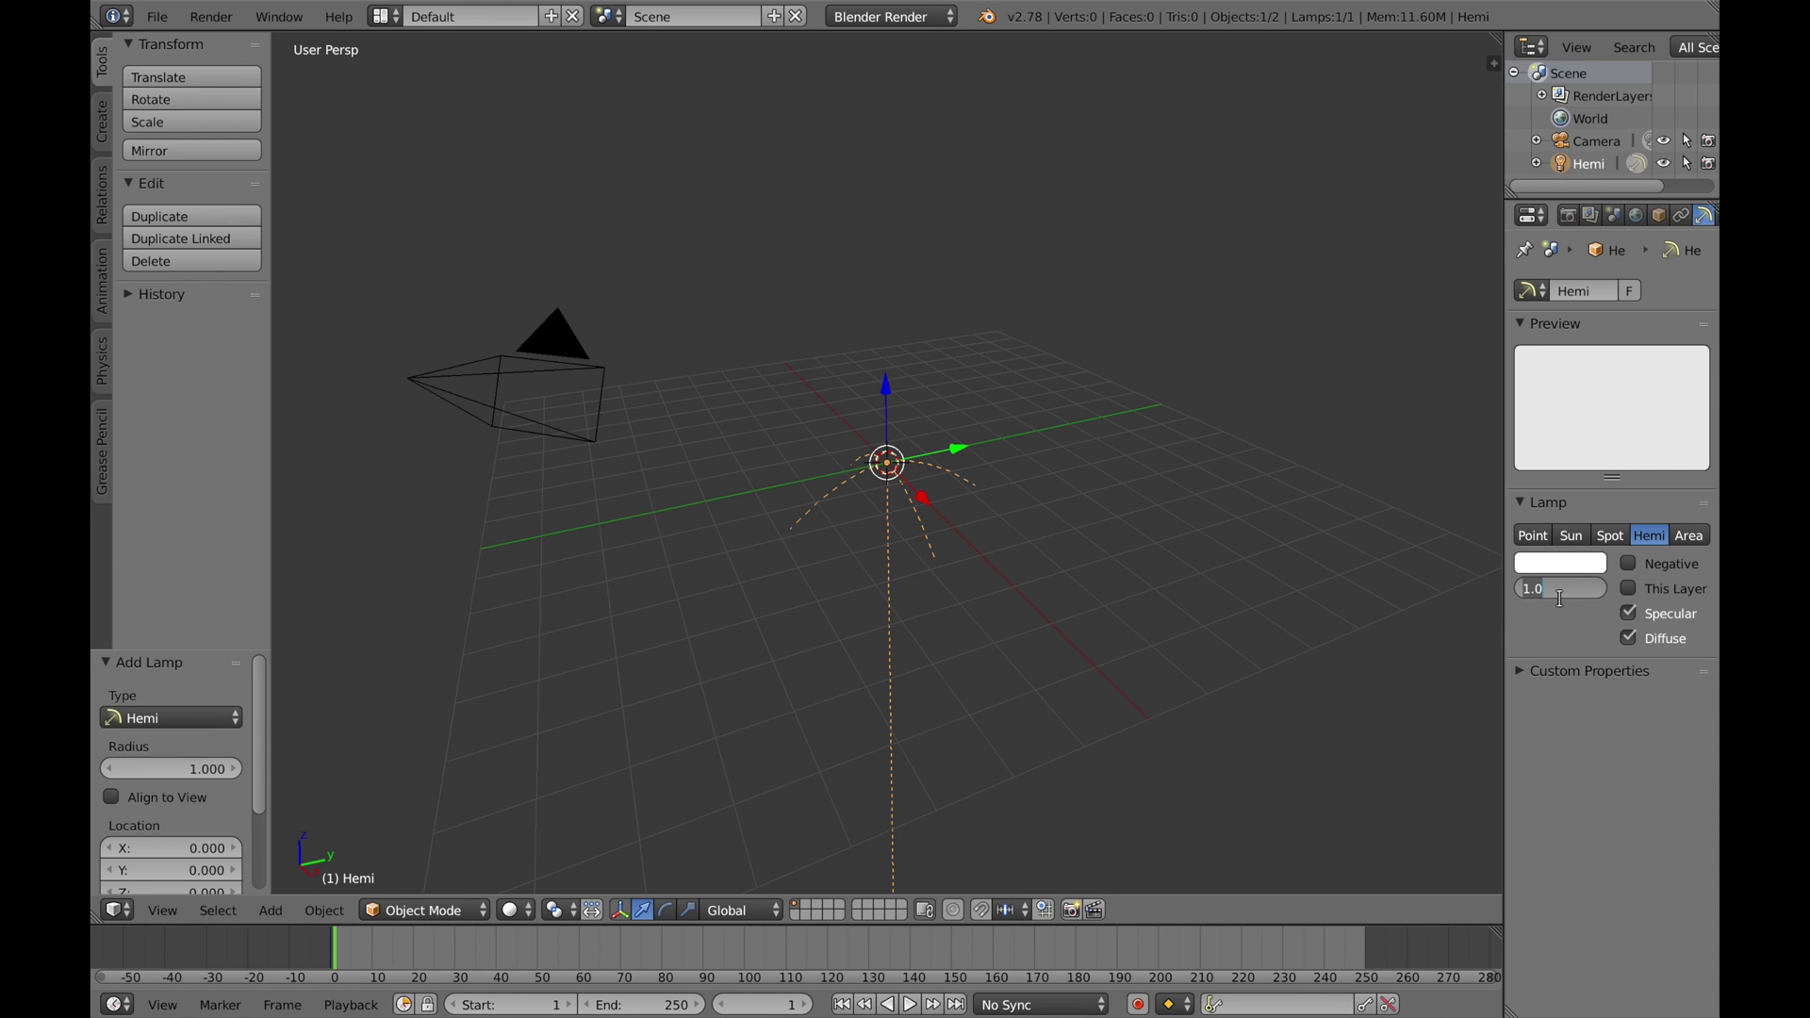
text(5)
key(Return)
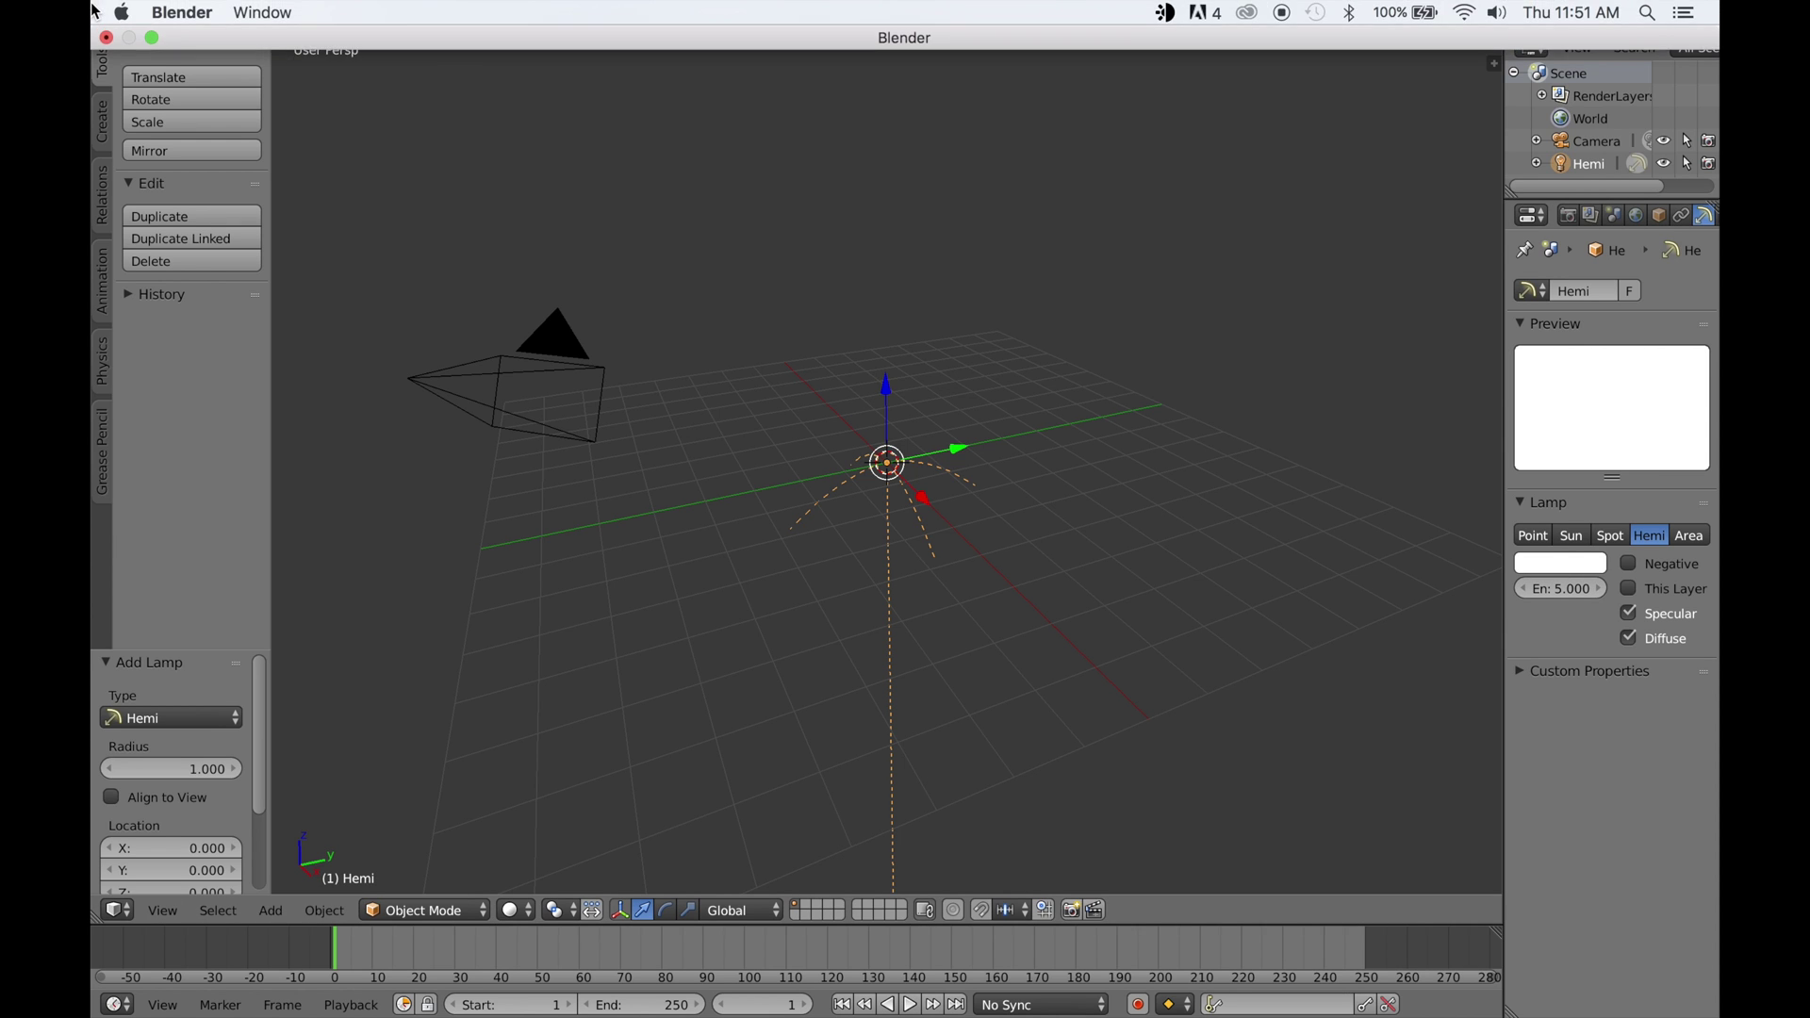
Step: Find the mmd_tools add-on in the user preferences by searching "mm", enable it, and save the user settings
click(167, 21)
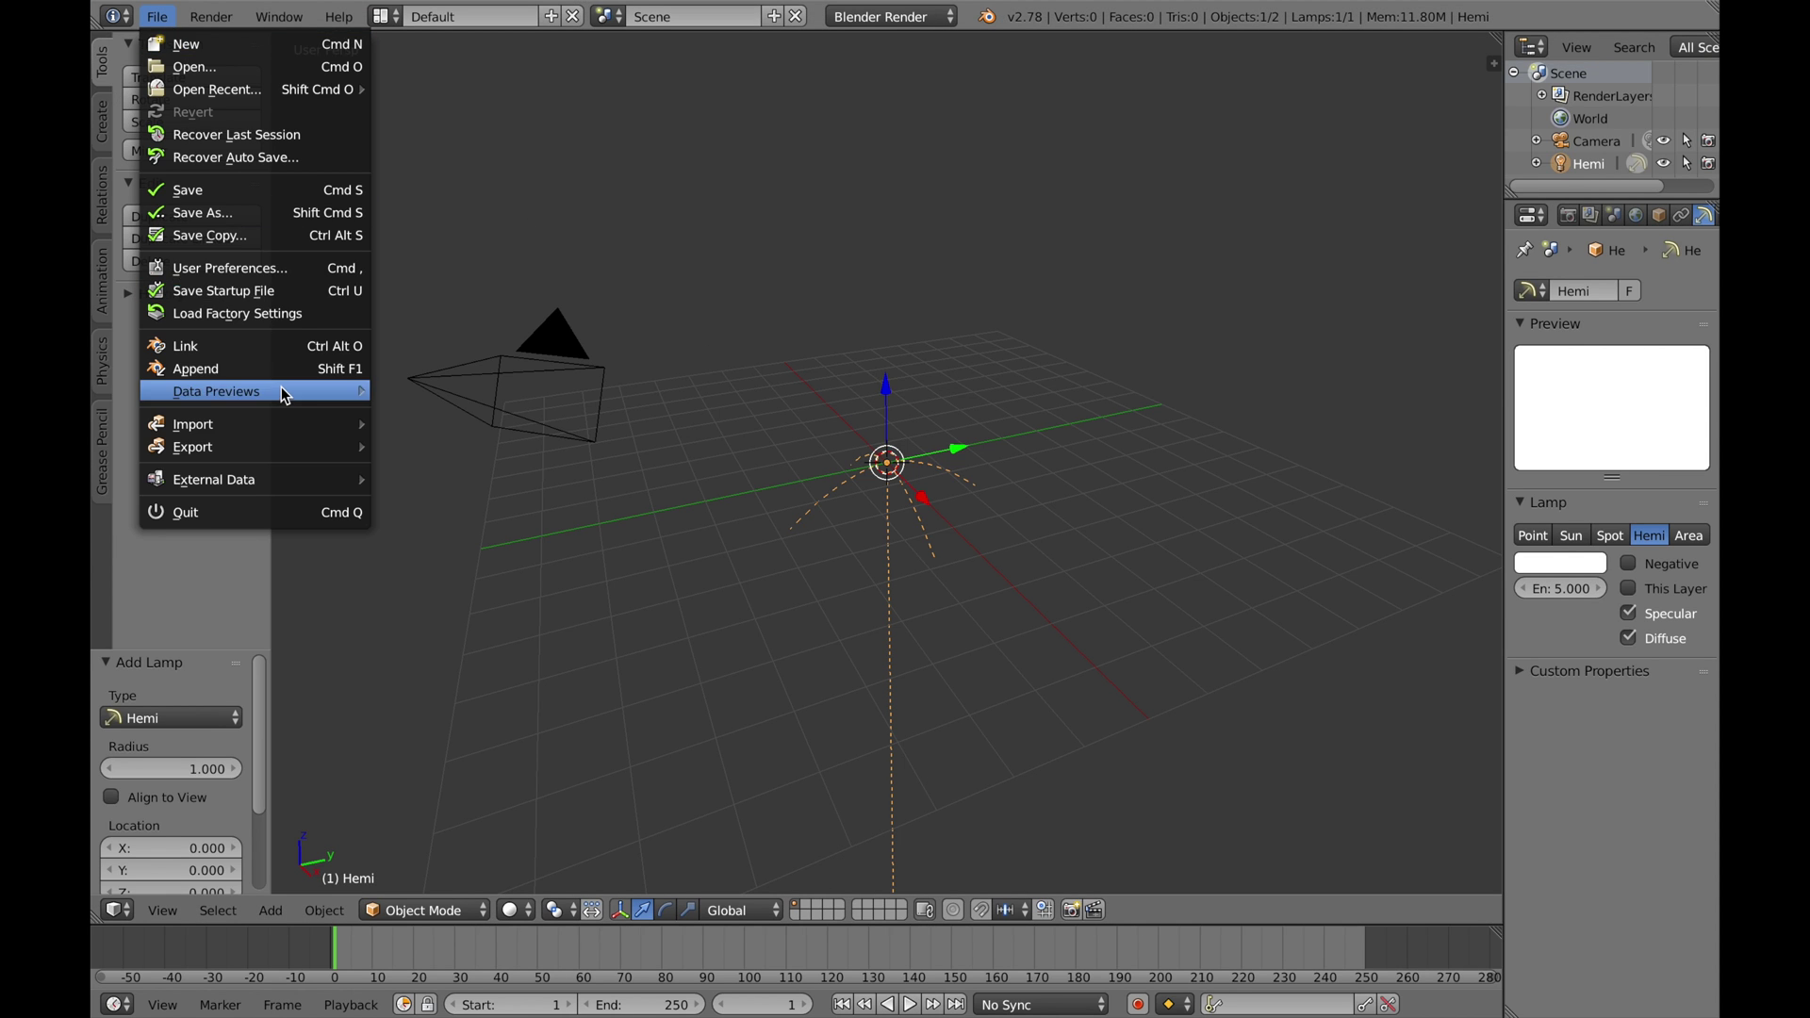
click(307, 269)
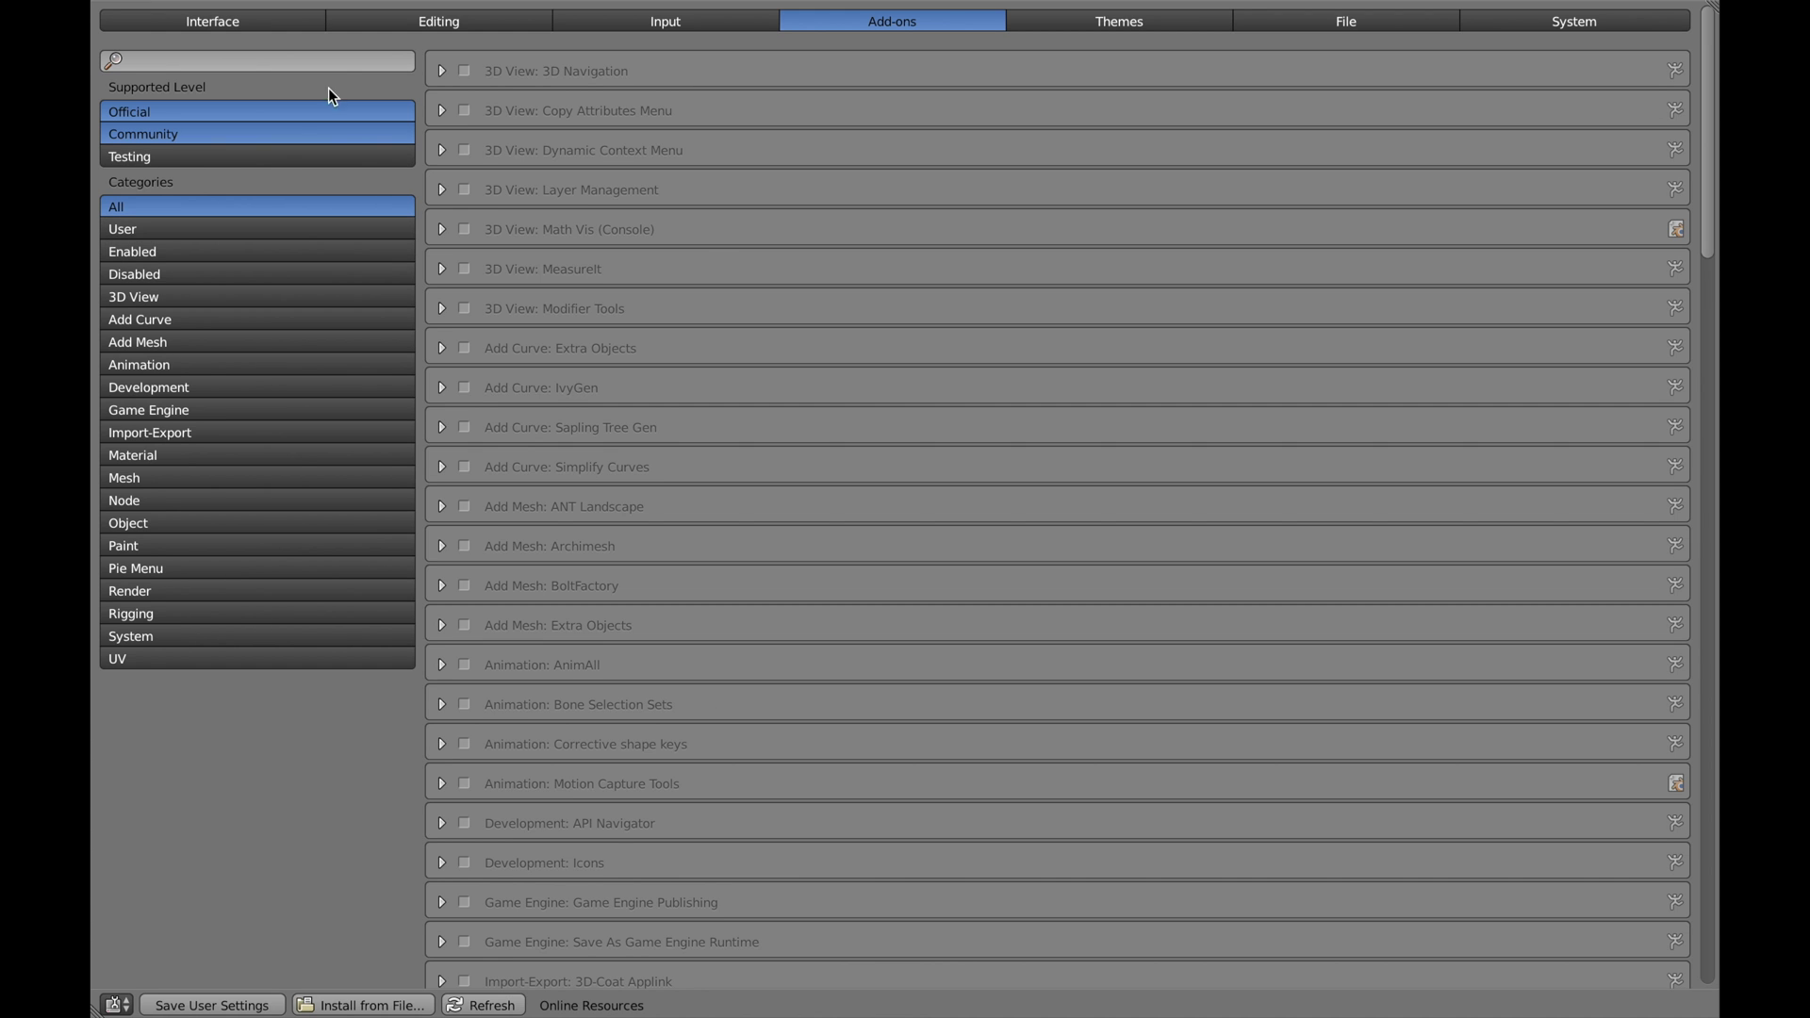
click(340, 60)
text(mm)
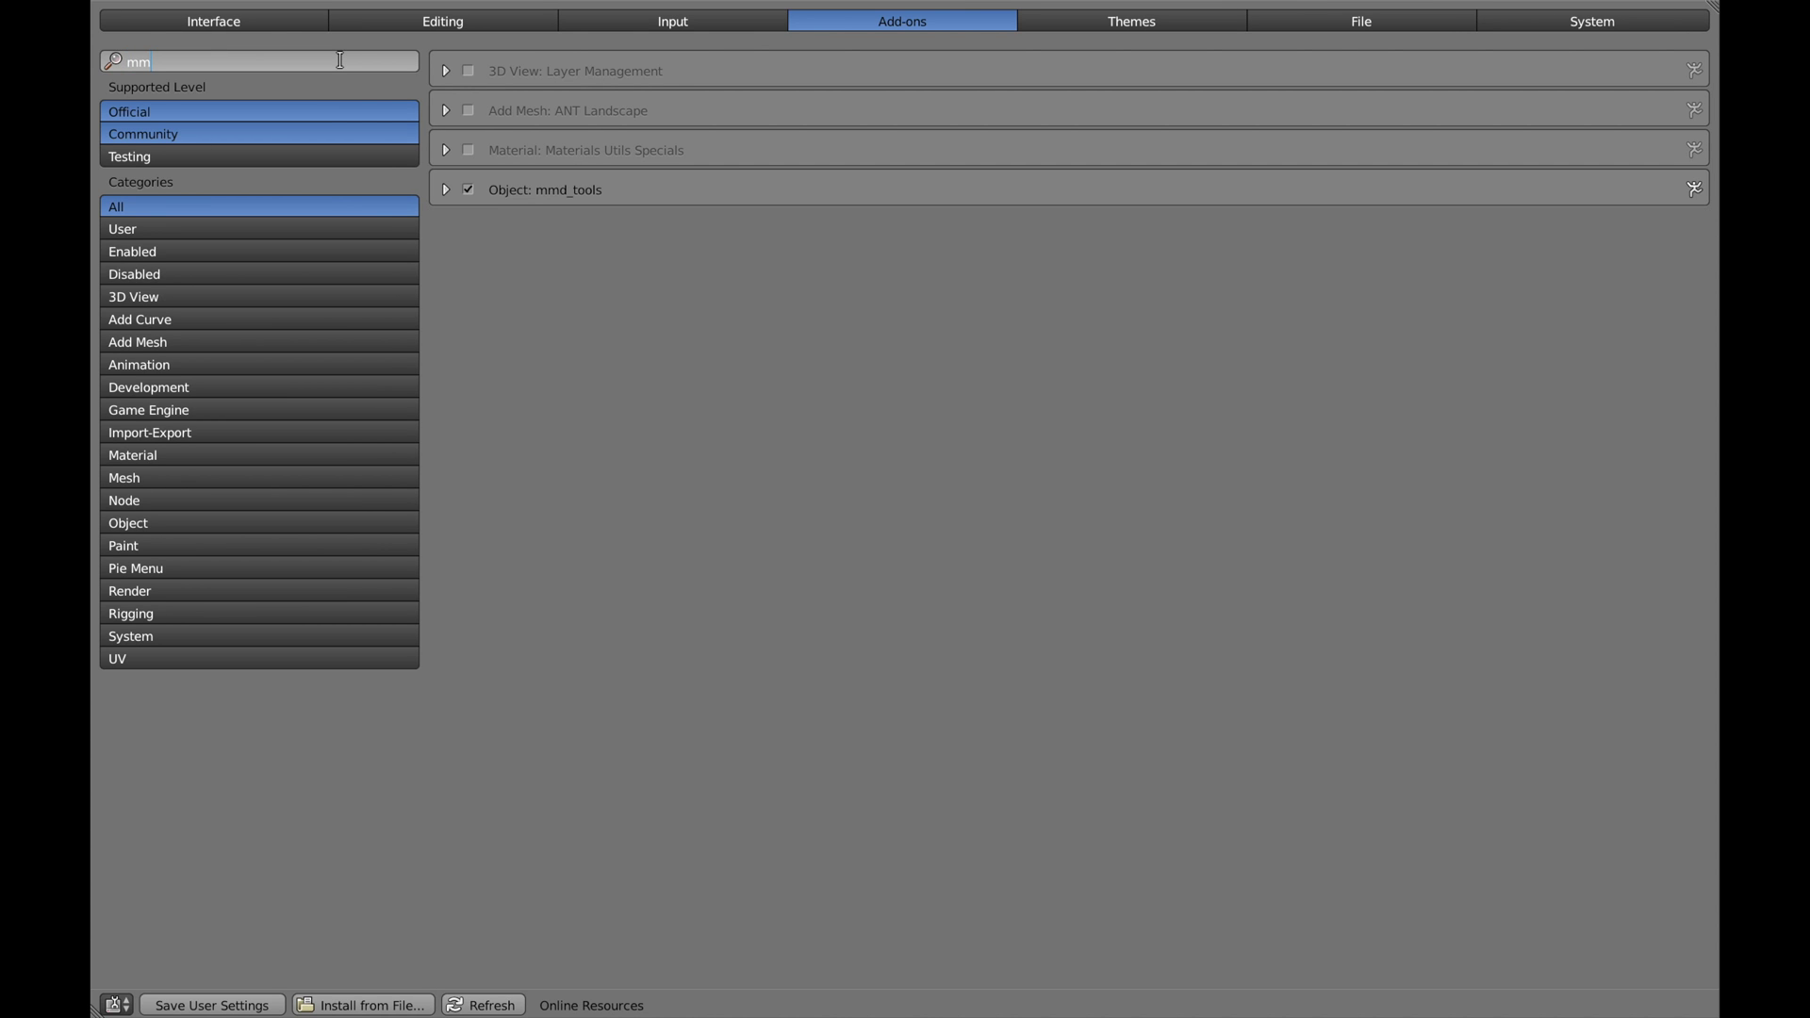
click(470, 189)
click(469, 189)
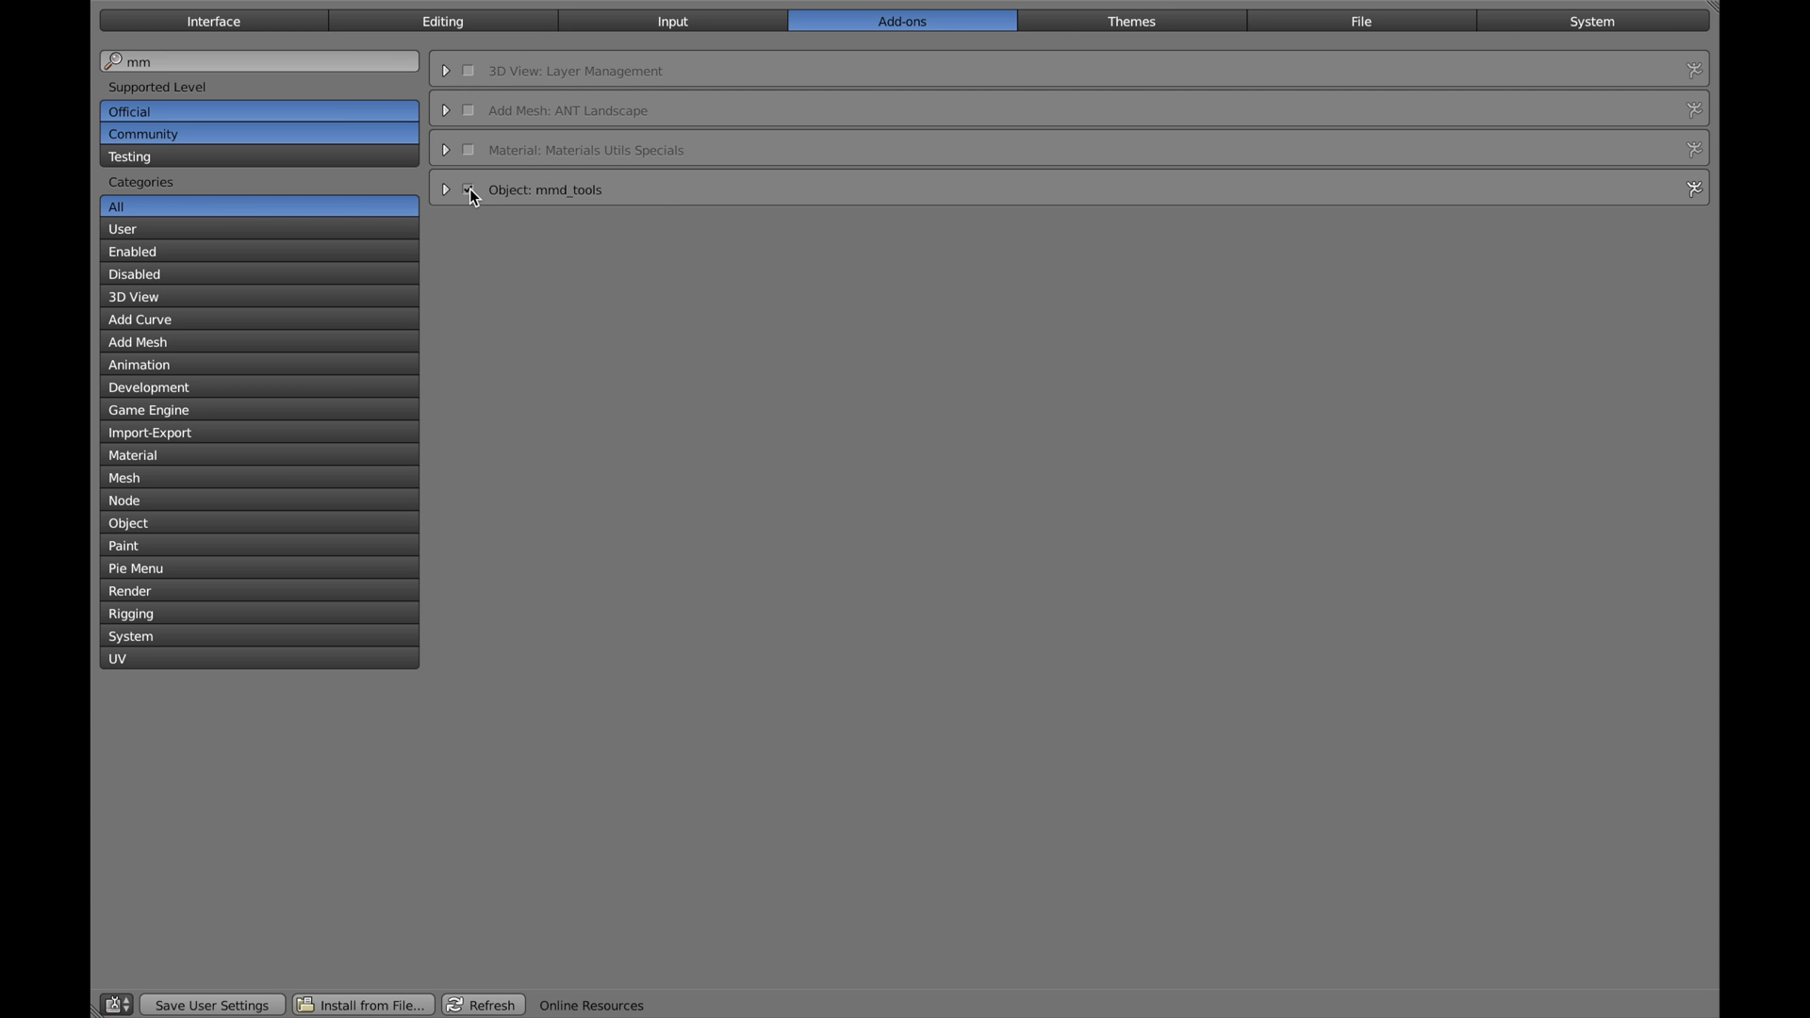
click(238, 1006)
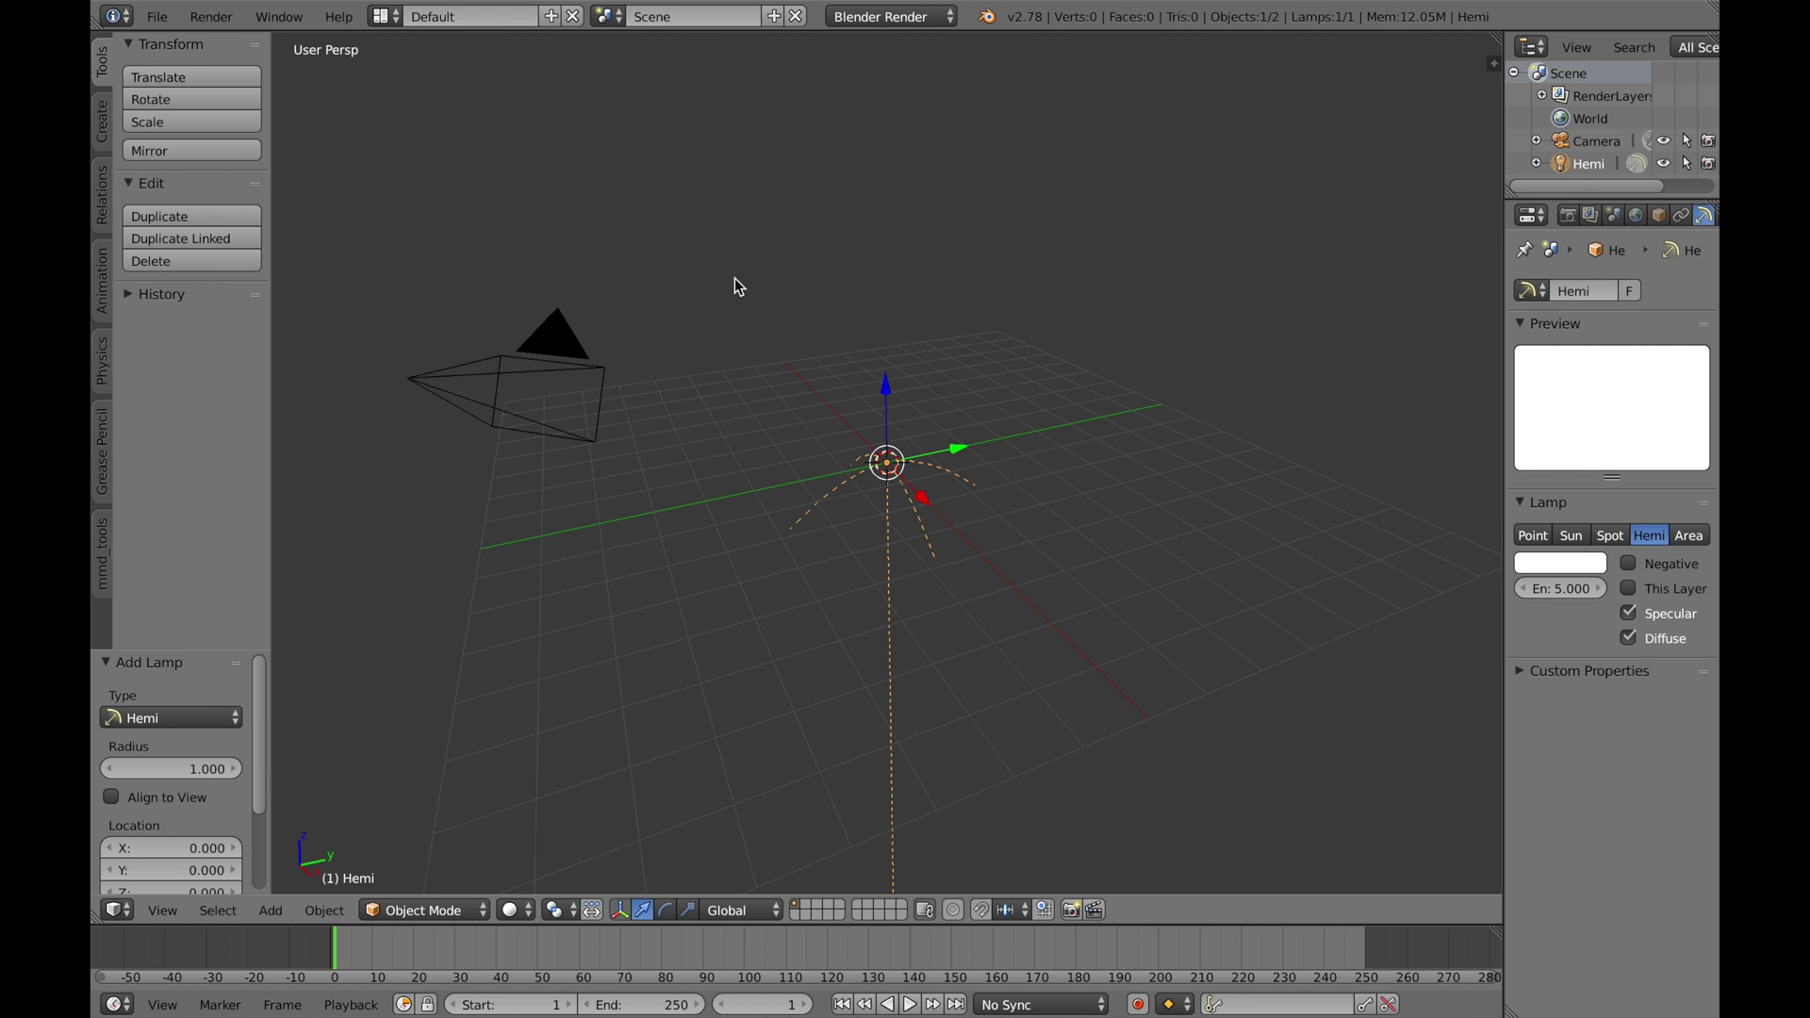
Step: Deselect everything and import the MikuMikuDance model Godzilla 2014 PS3.pmx from the recent Godzilla 2014 folder
scroll(906, 364, down, 5)
key(a)
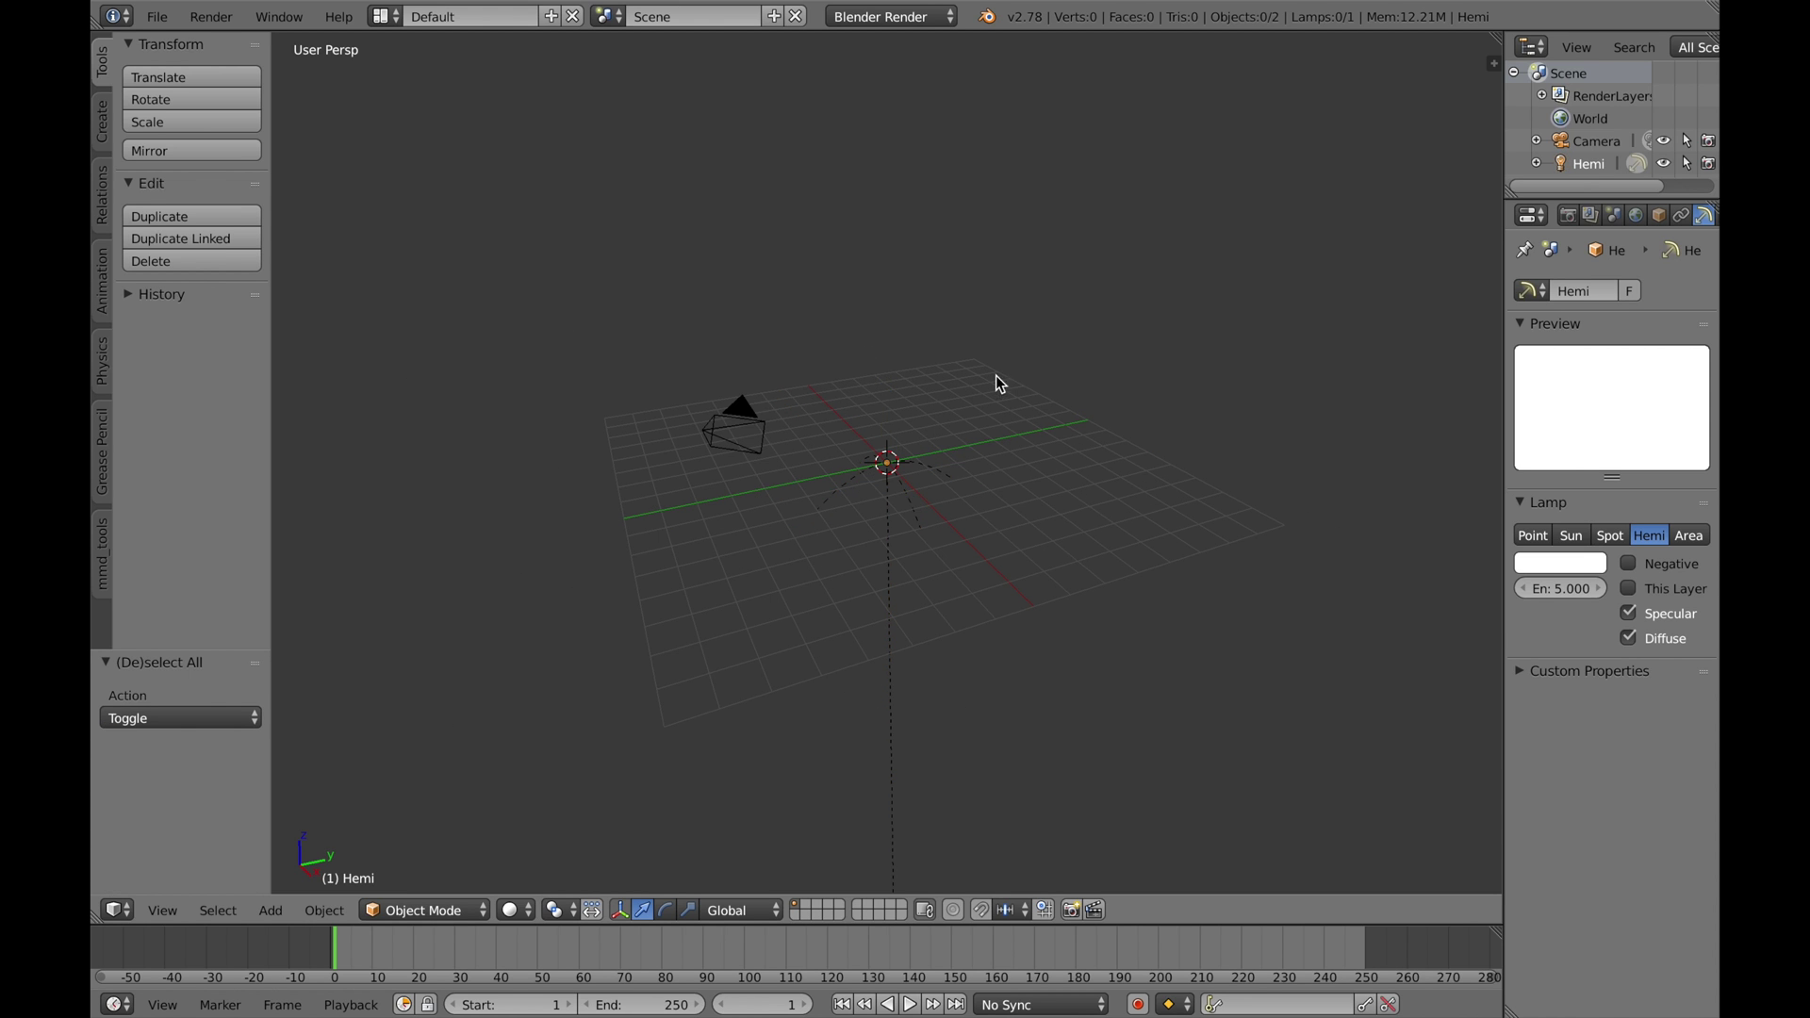
middle_drag(998, 380, 1080, 552)
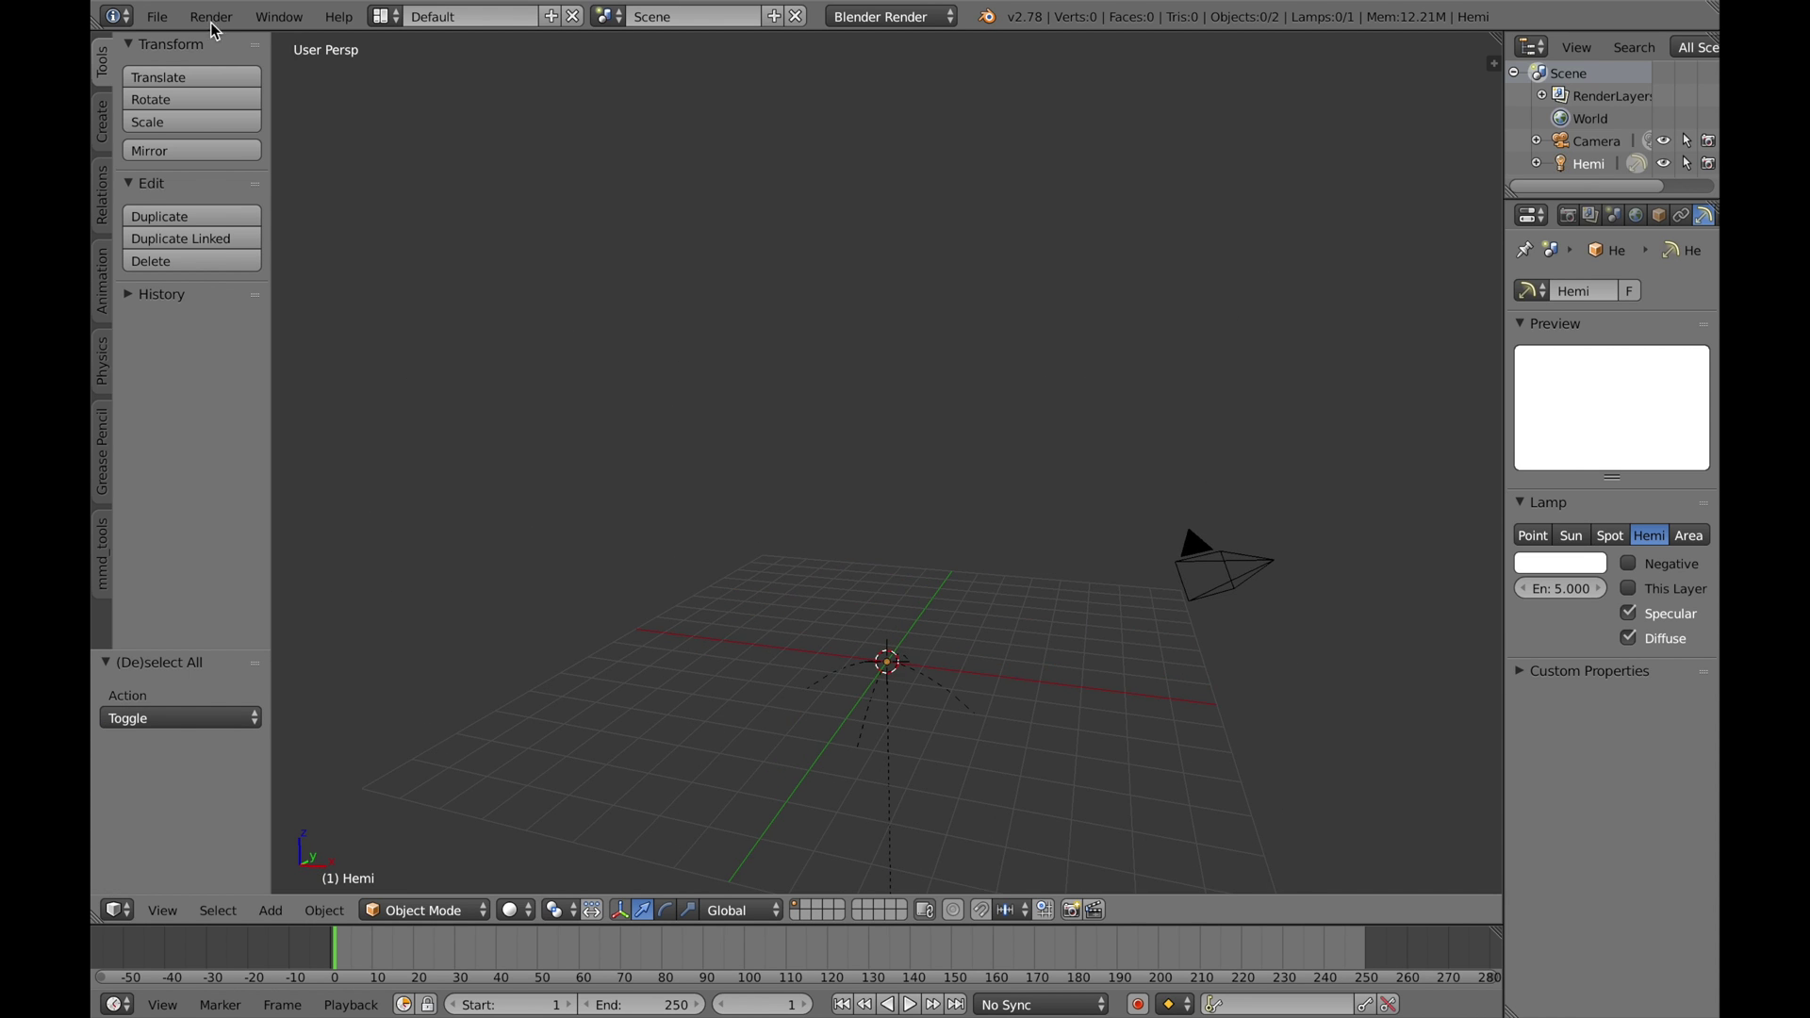
click(168, 19)
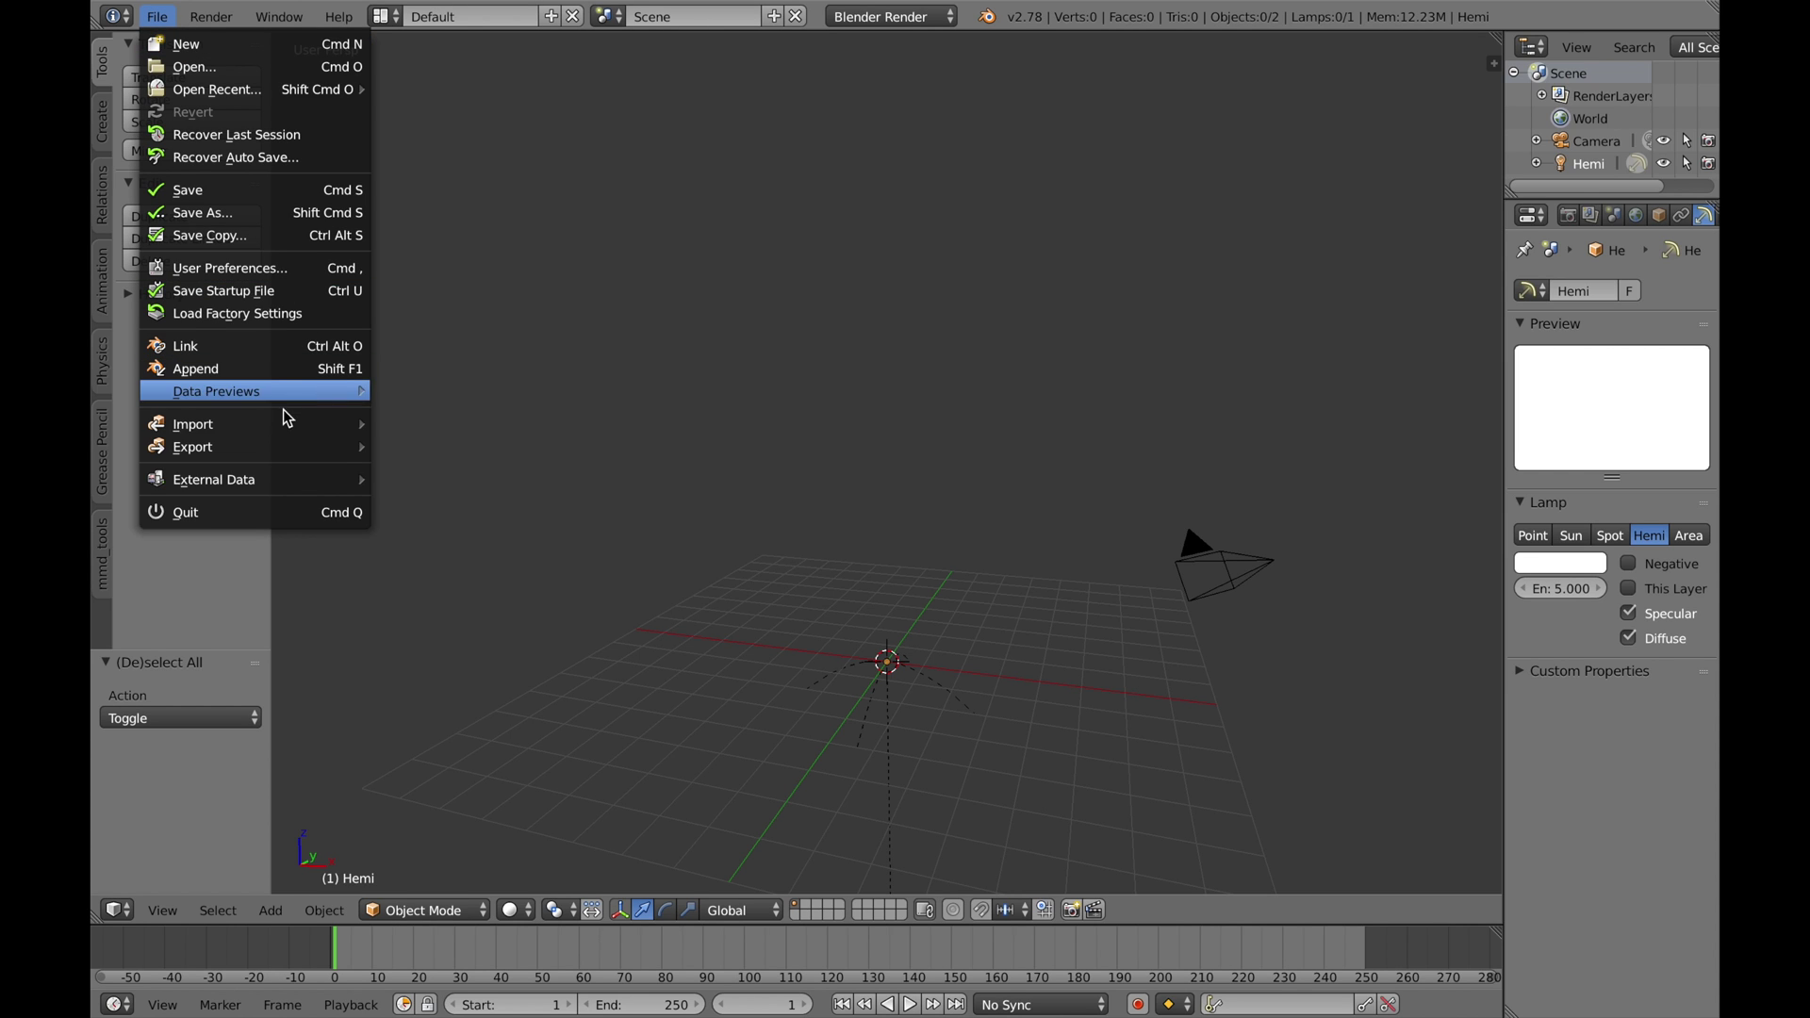
mouse_move(285, 426)
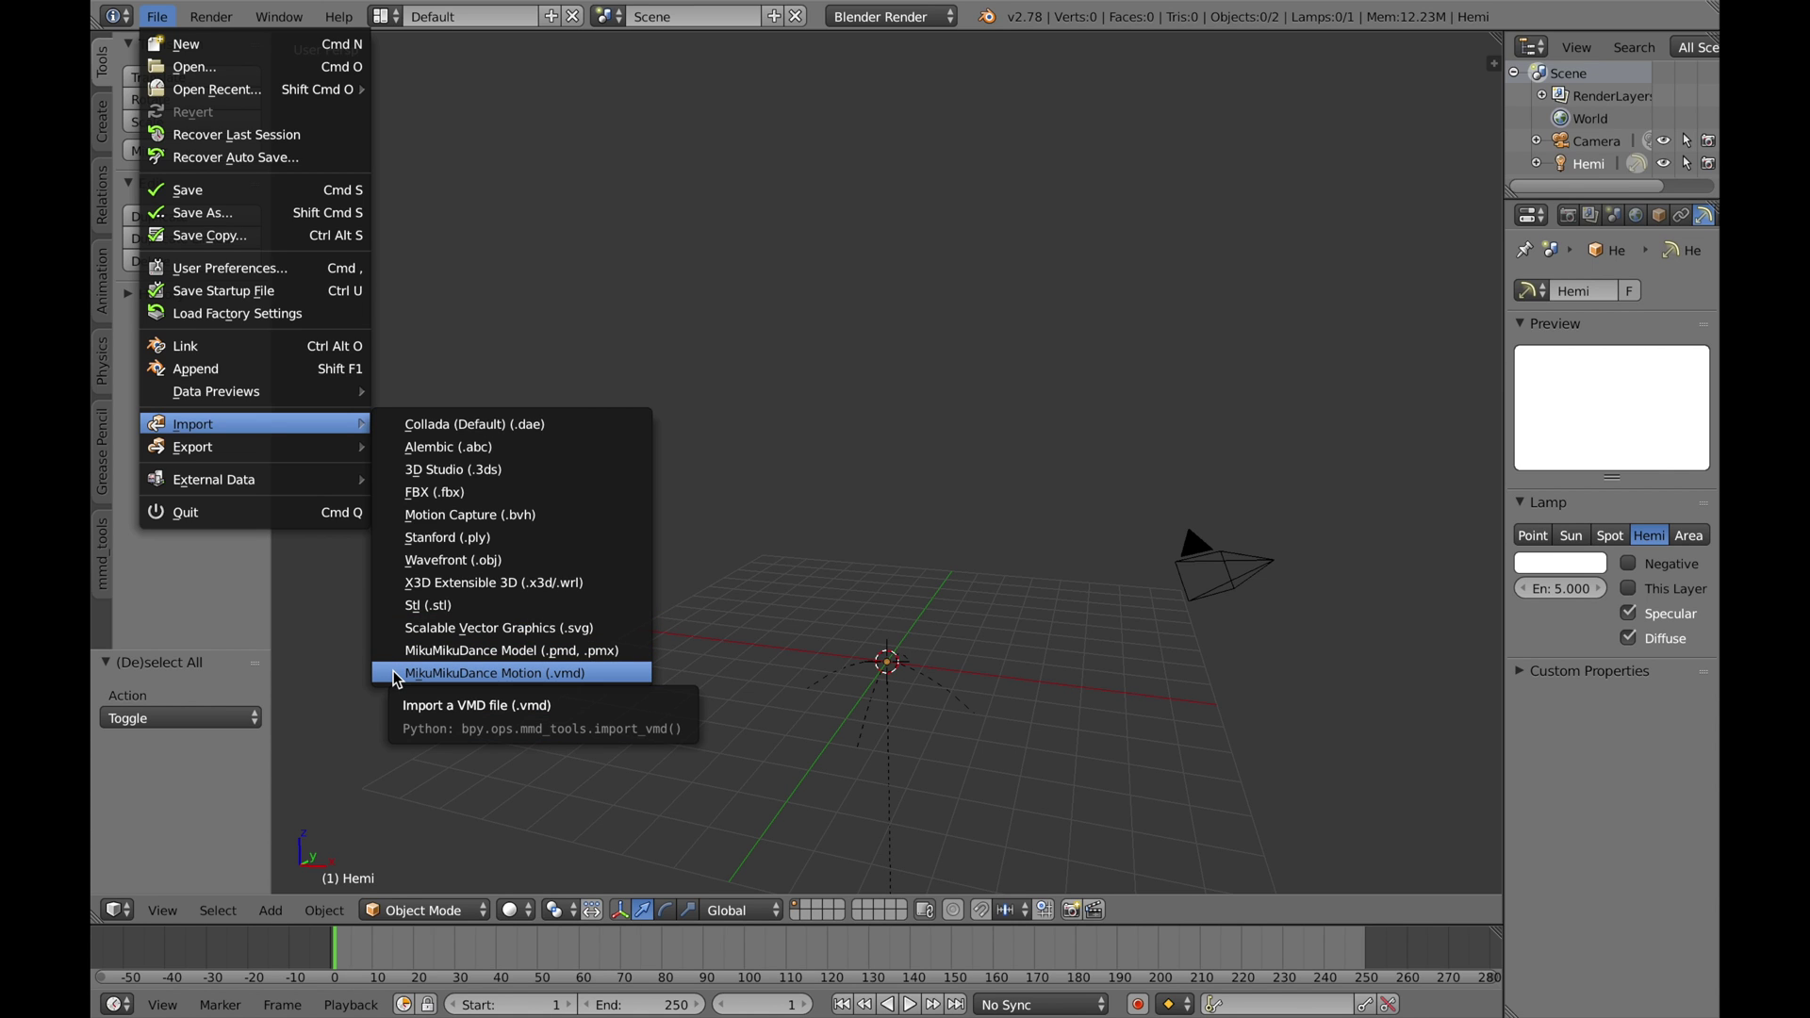
click(453, 662)
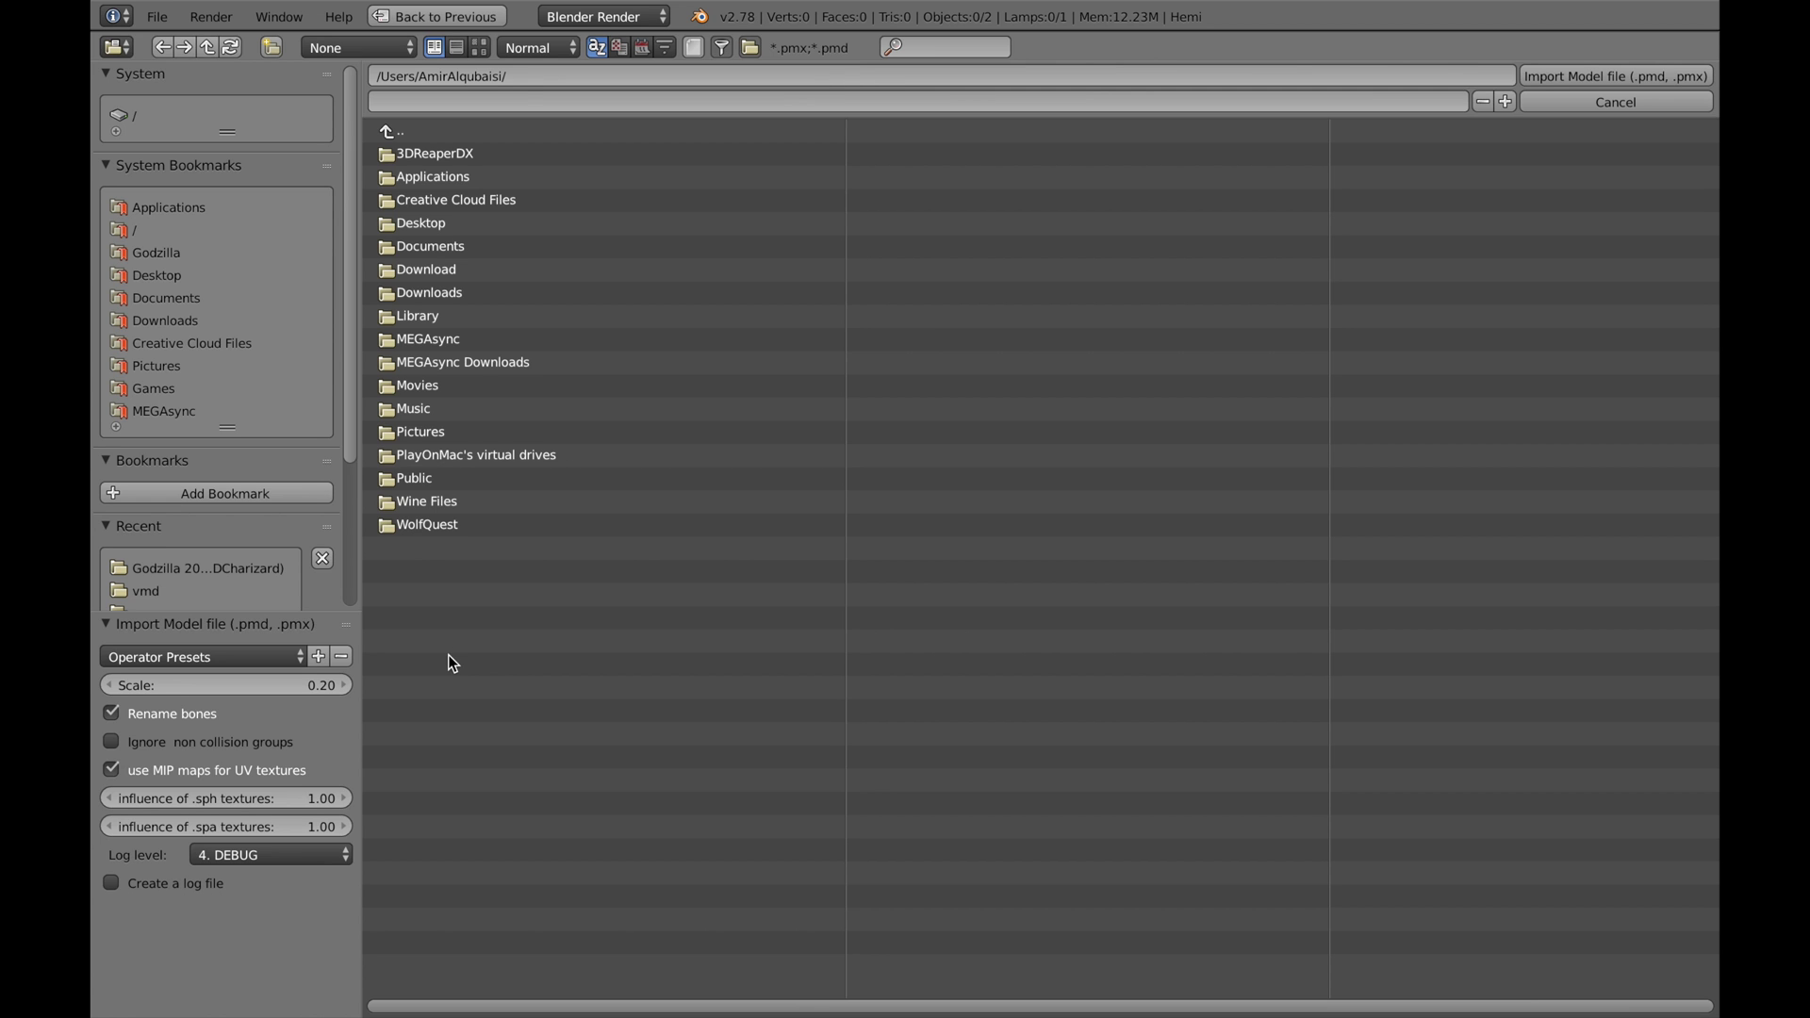
click(235, 569)
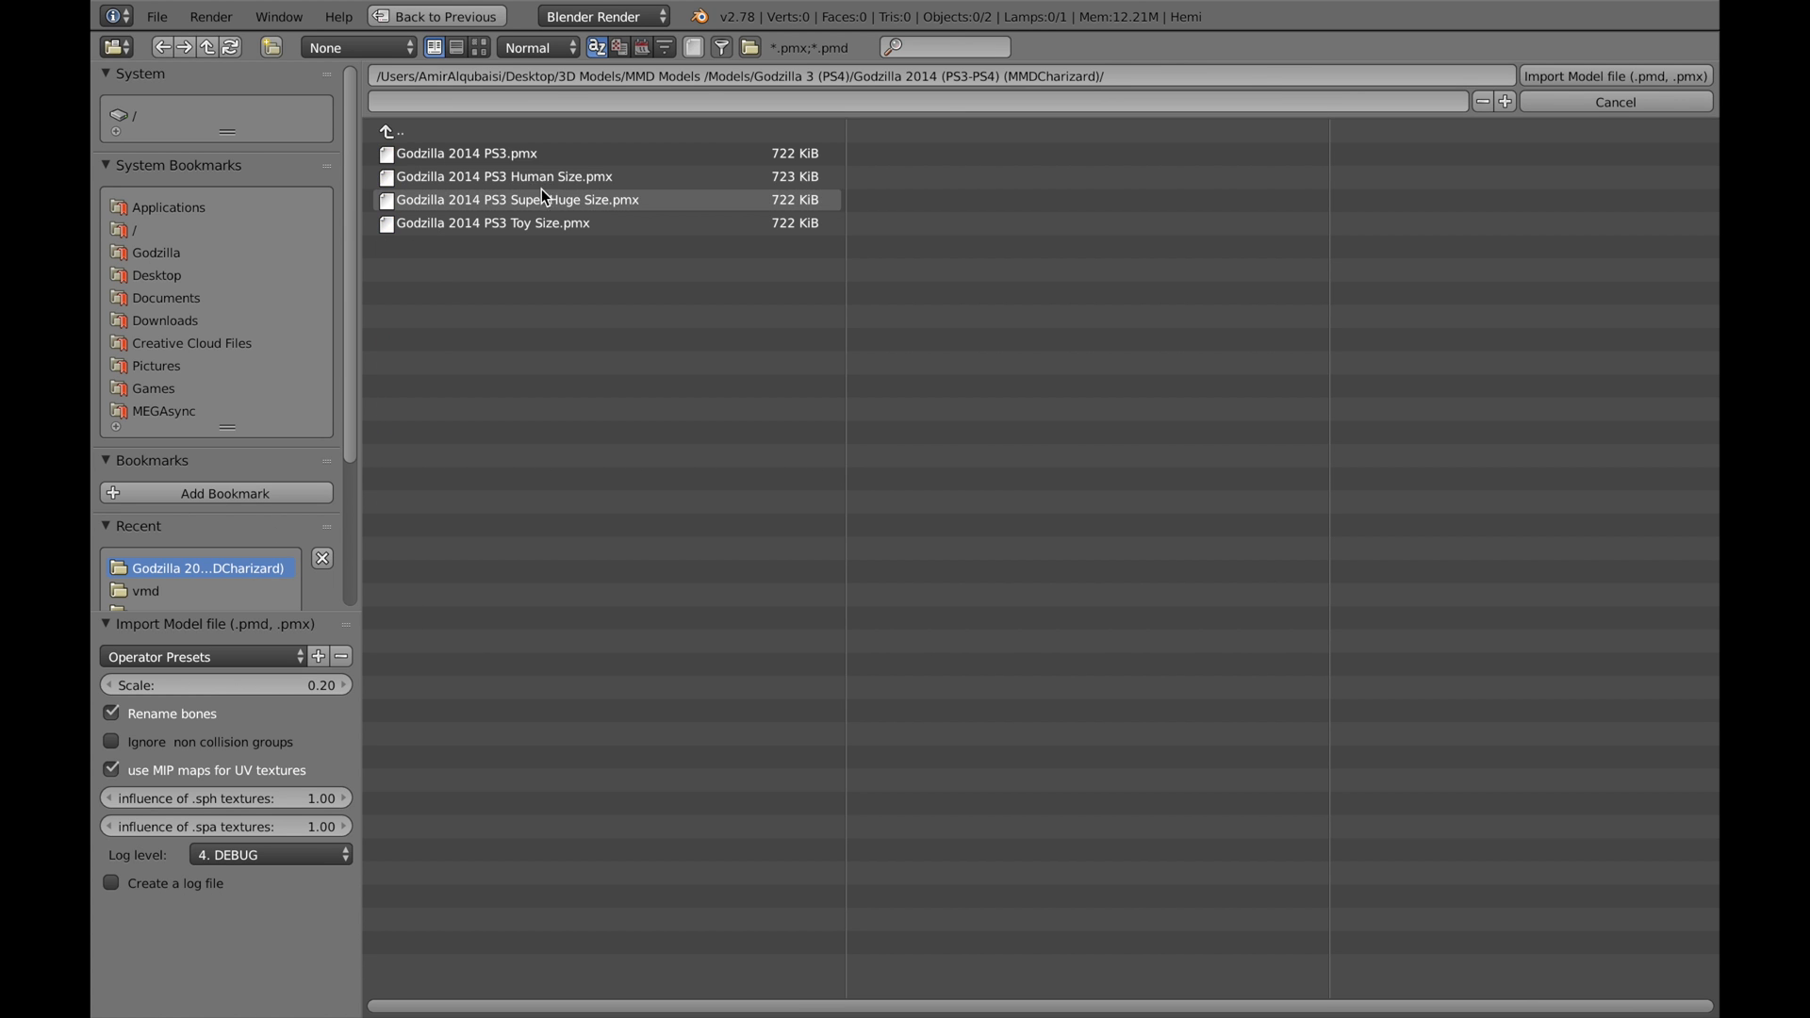
double_click(648, 153)
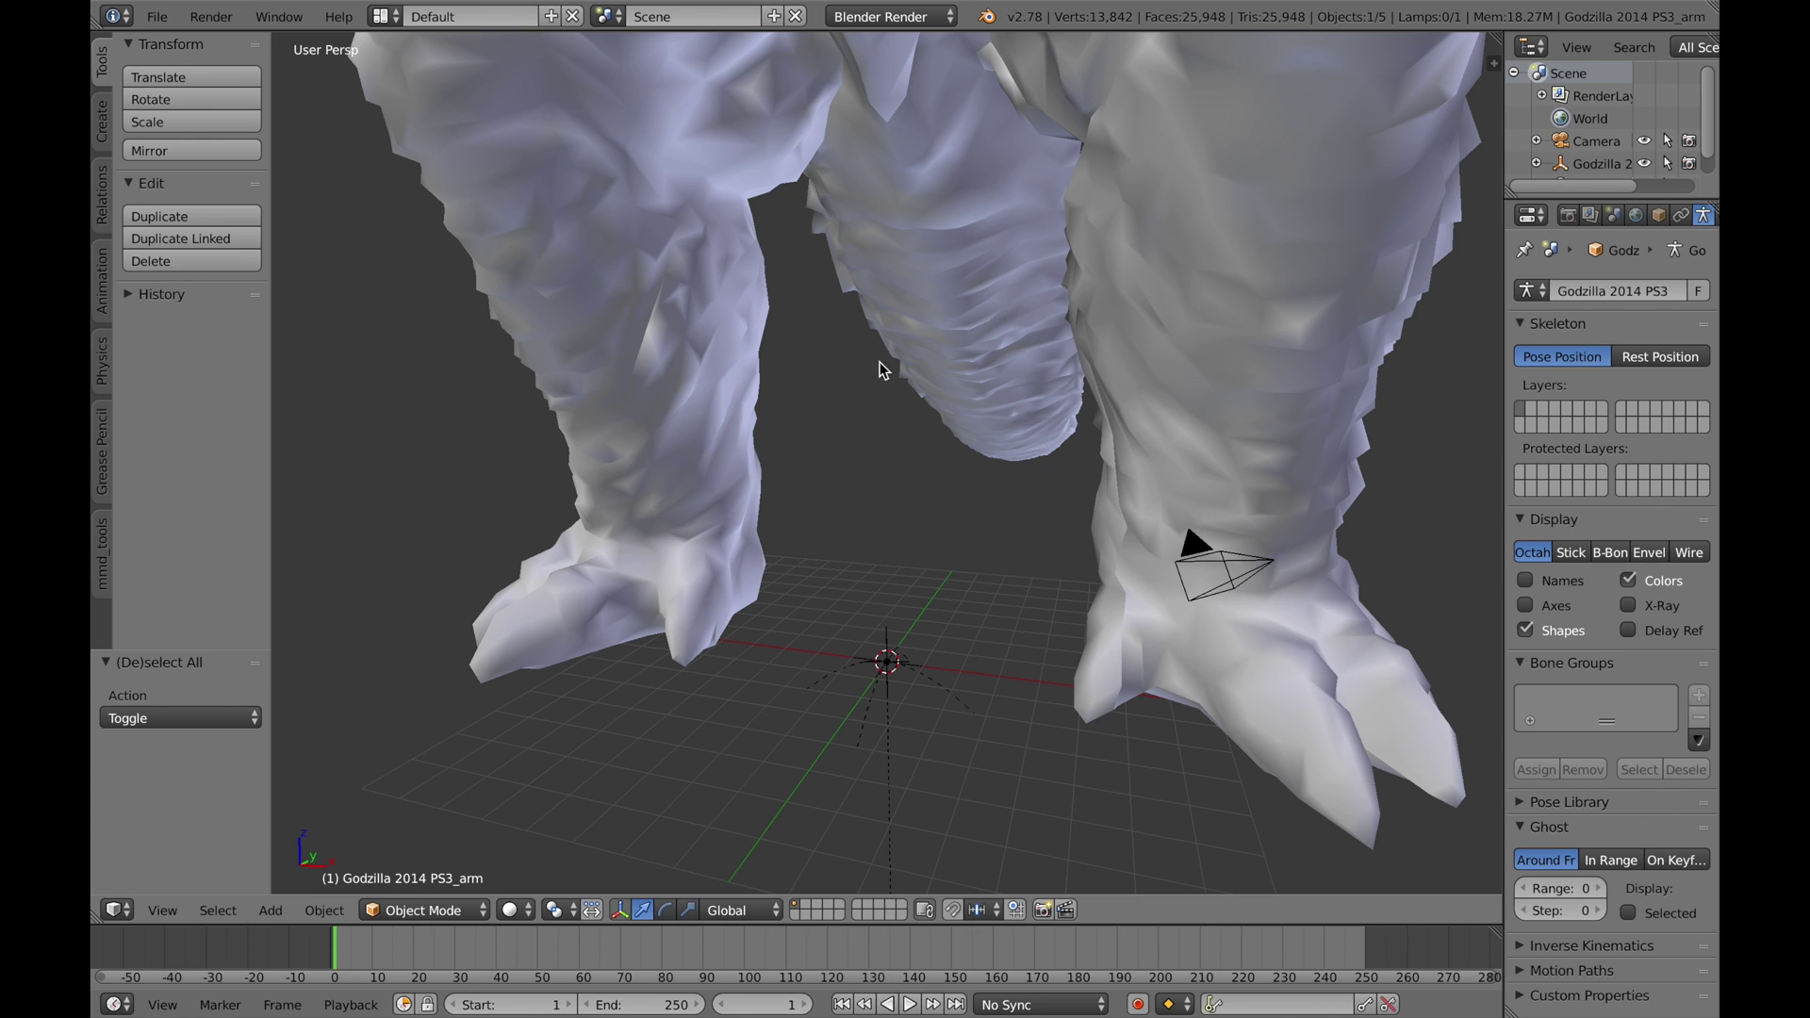
Step: Set the viewport shading to Material to inspect the imported Godzilla model with its textures
click(523, 909)
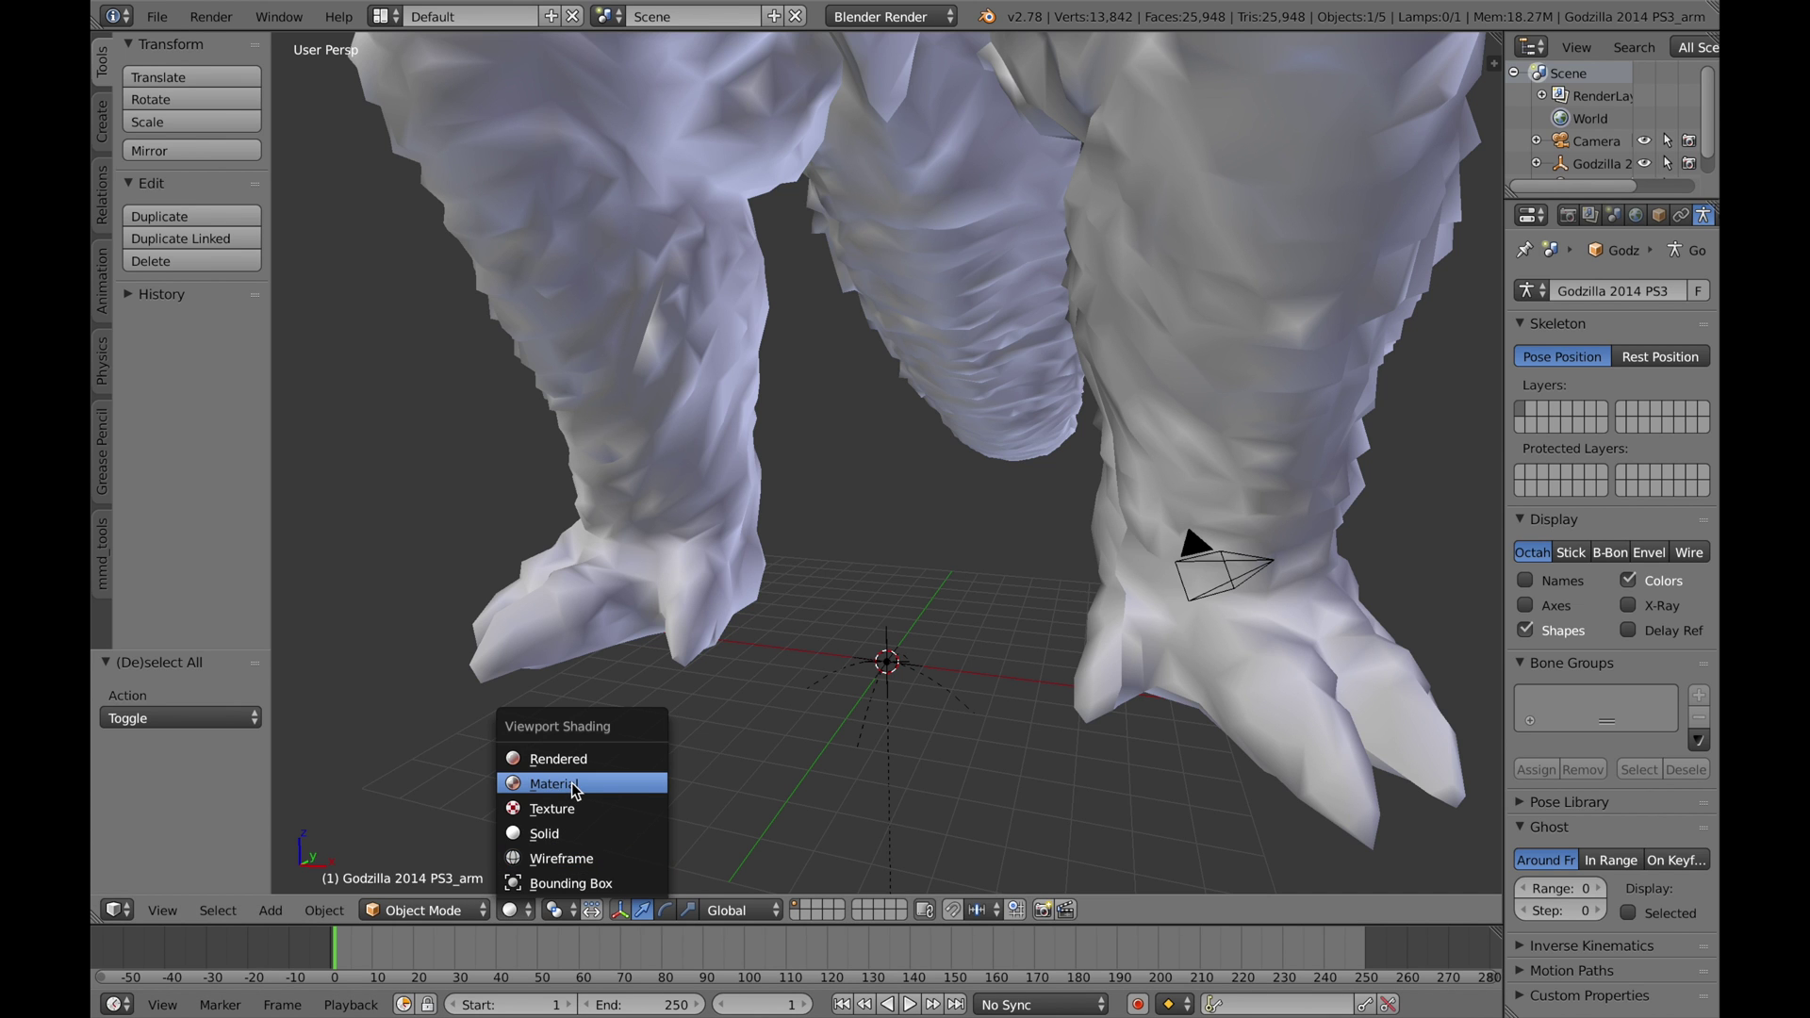
click(638, 792)
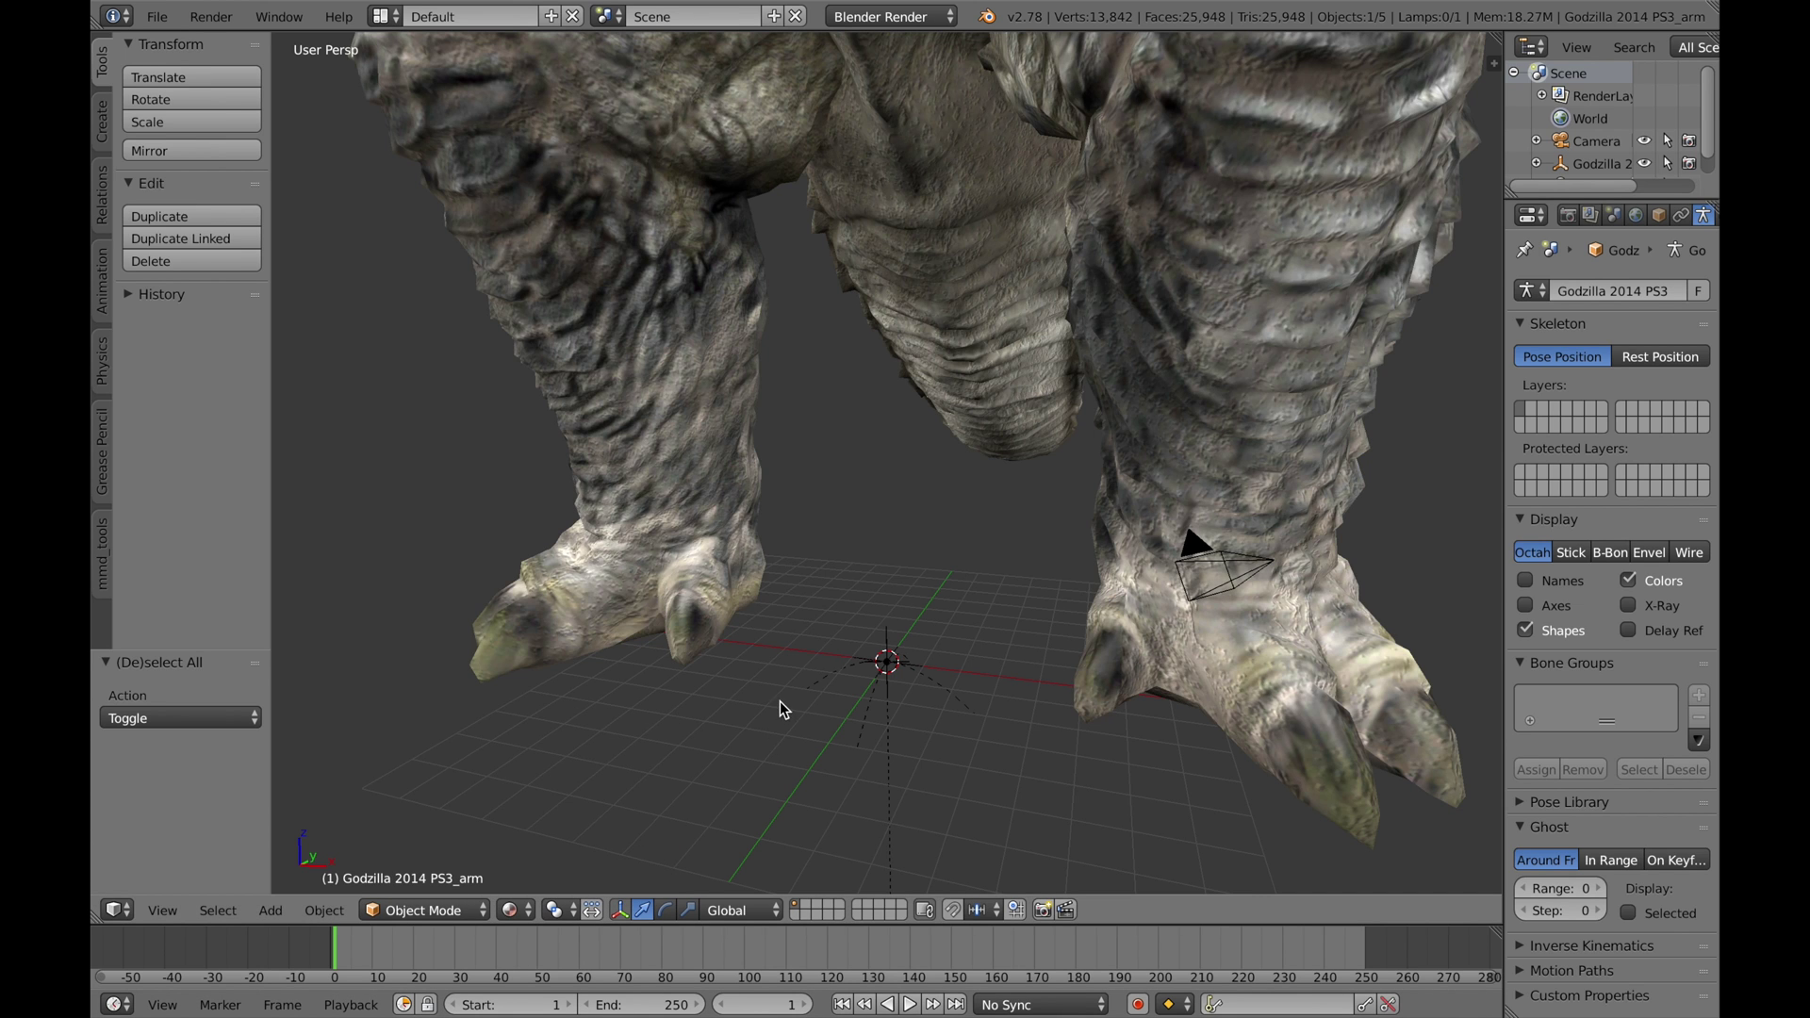
scroll(787, 699, down, 2)
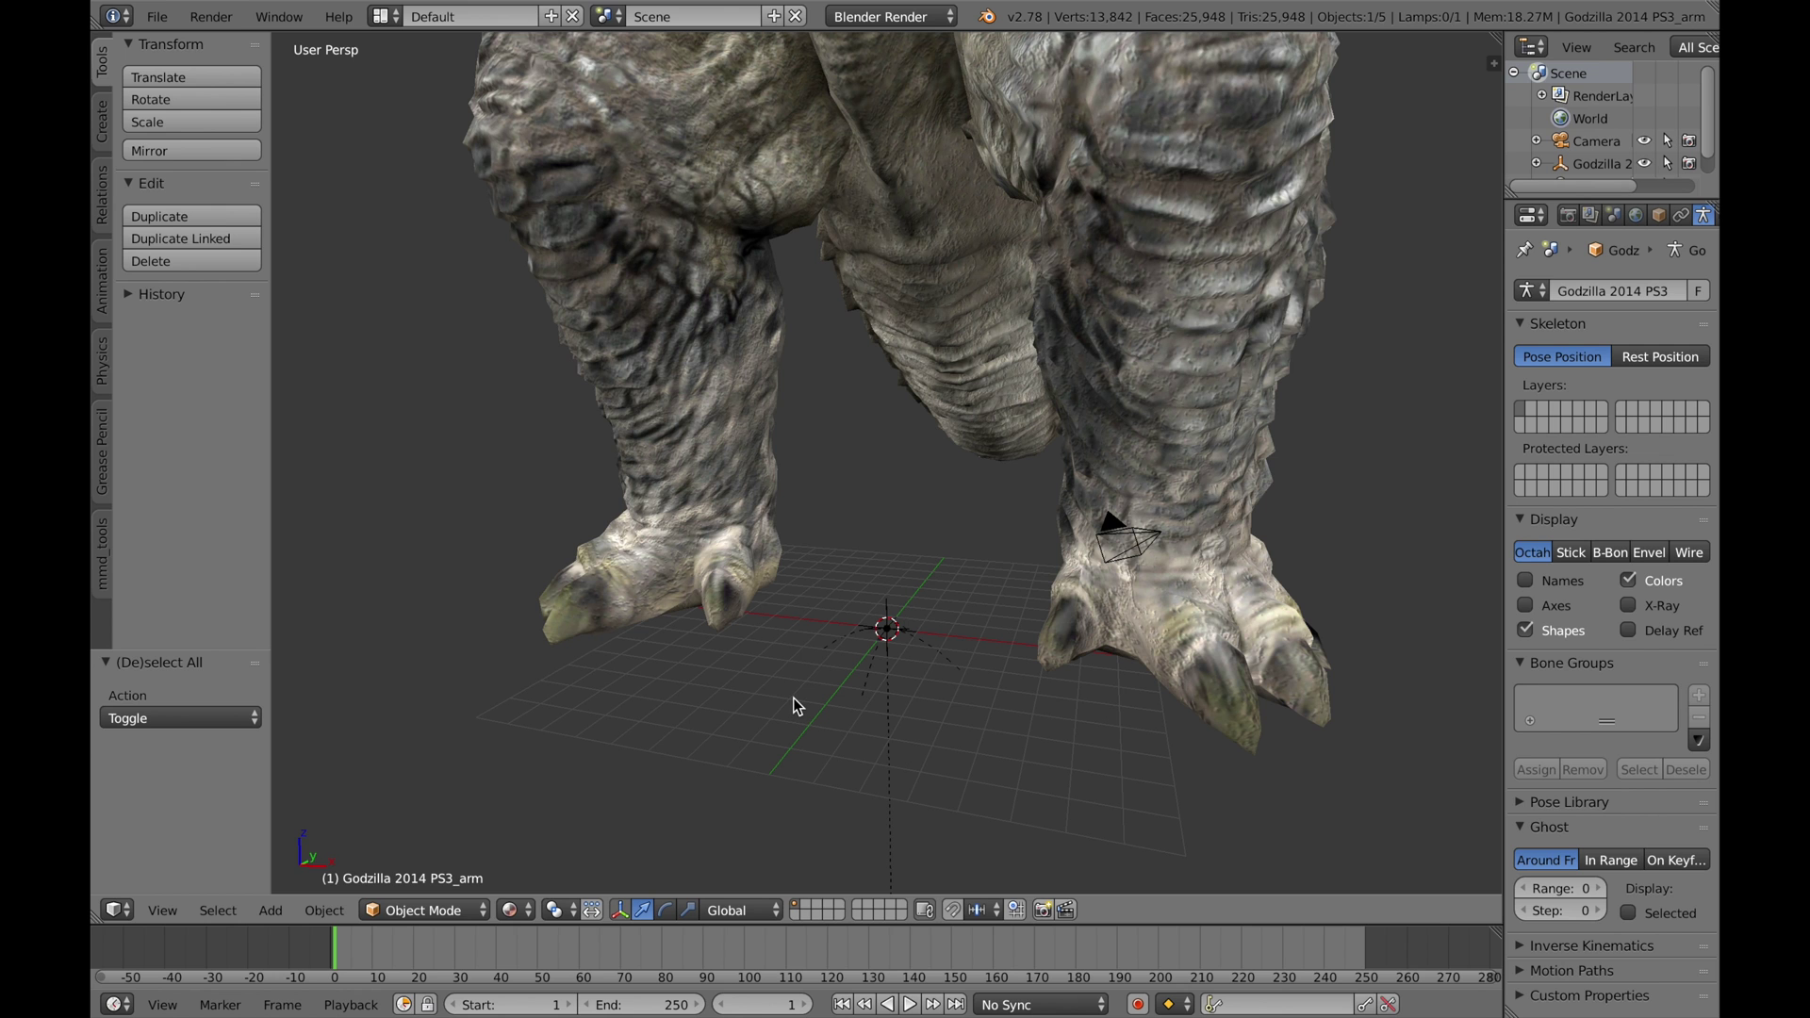
scroll(794, 698, down, 3)
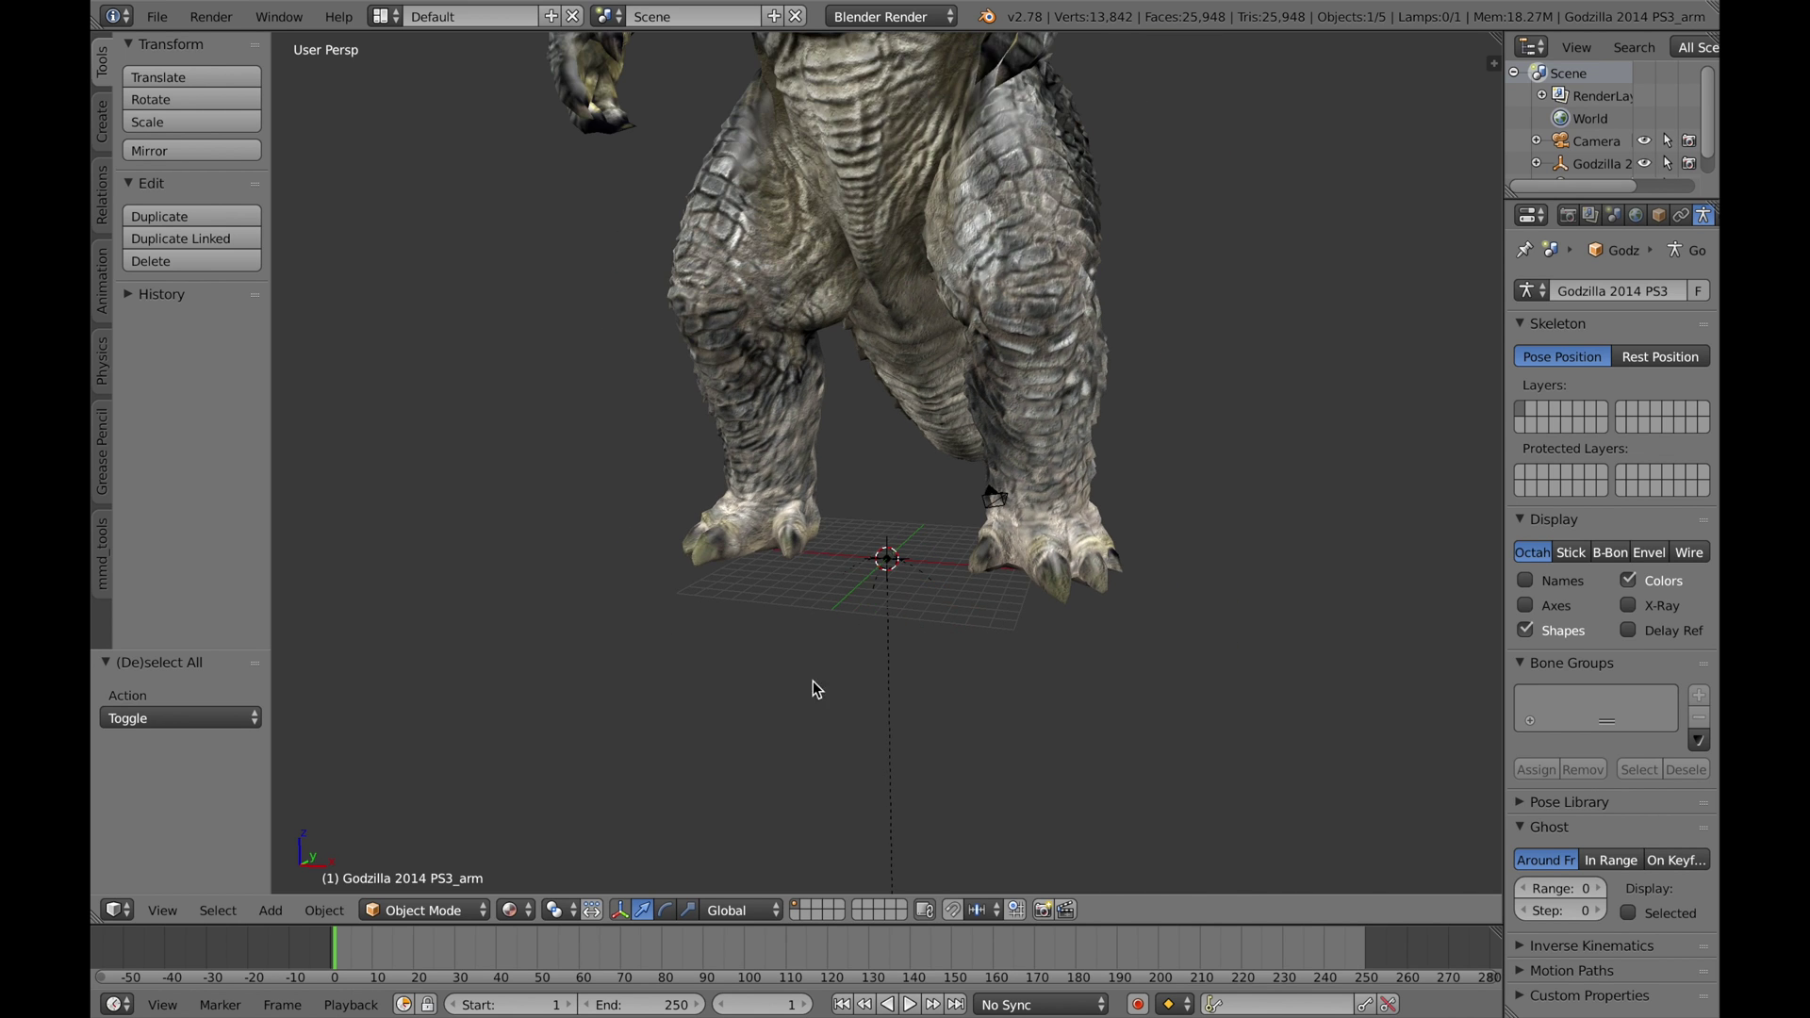
shift+middle_drag(869, 590, 861, 816)
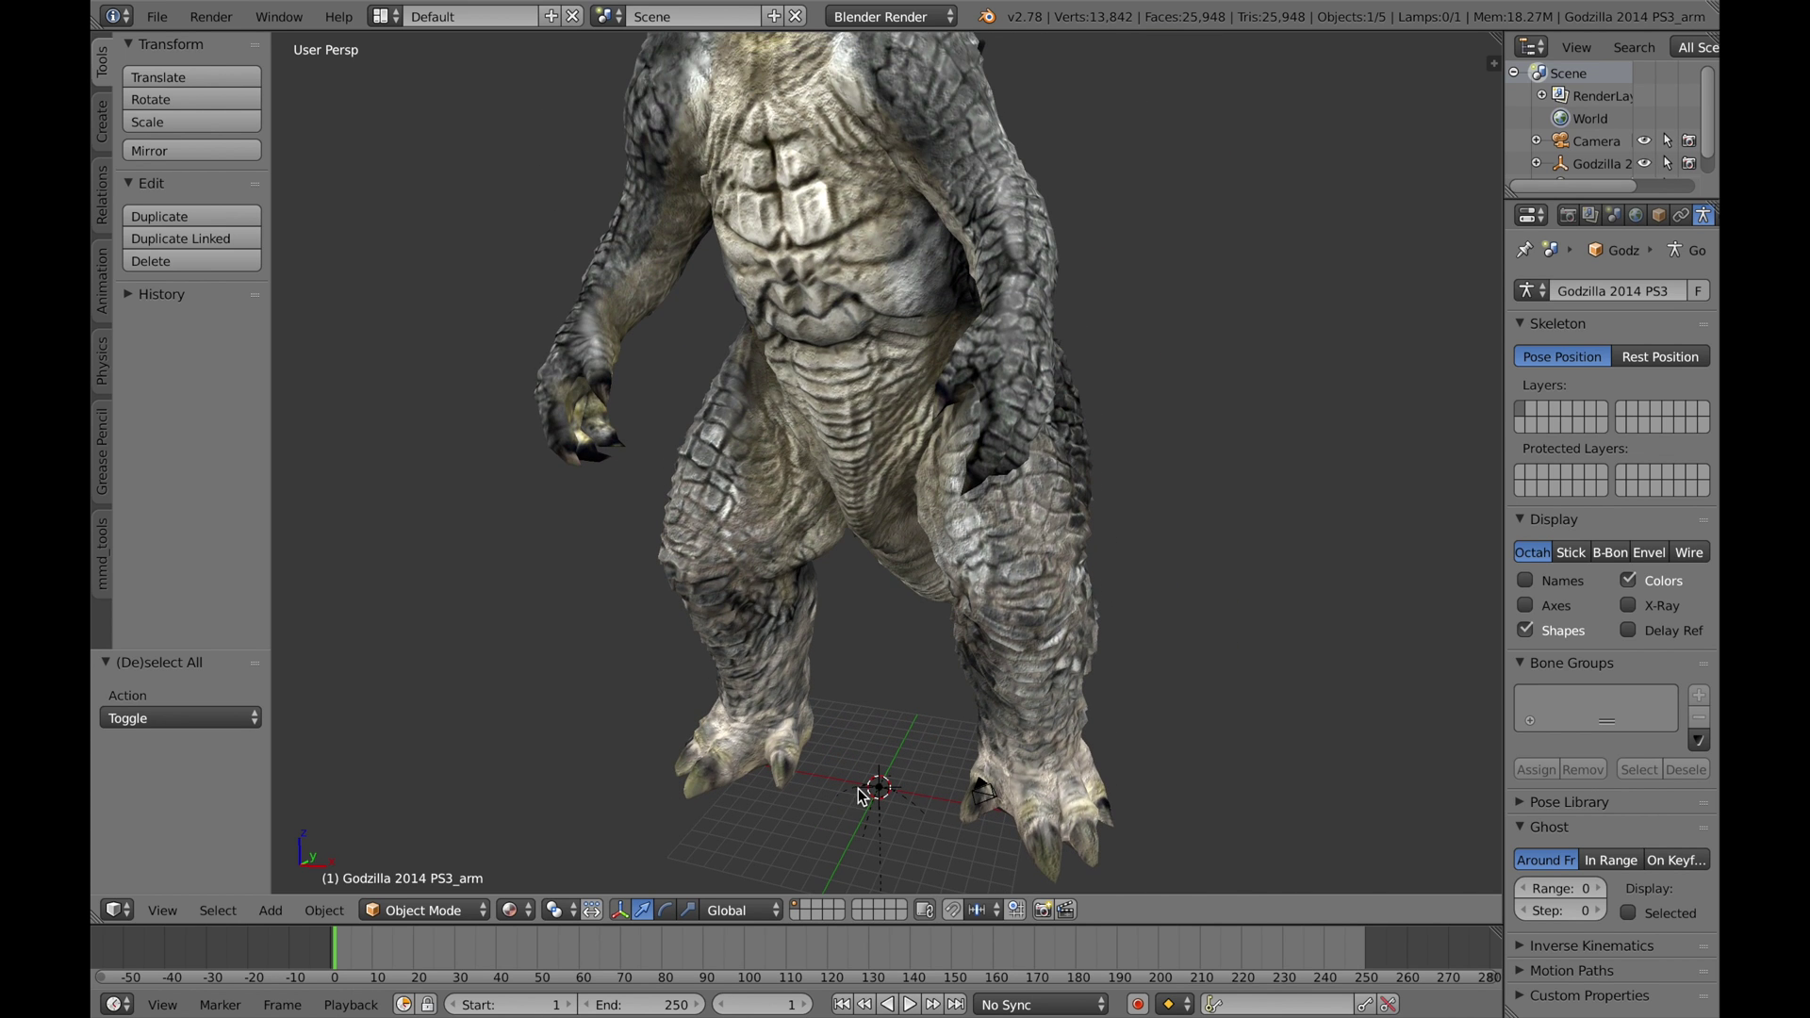
scroll(852, 796, down, 3)
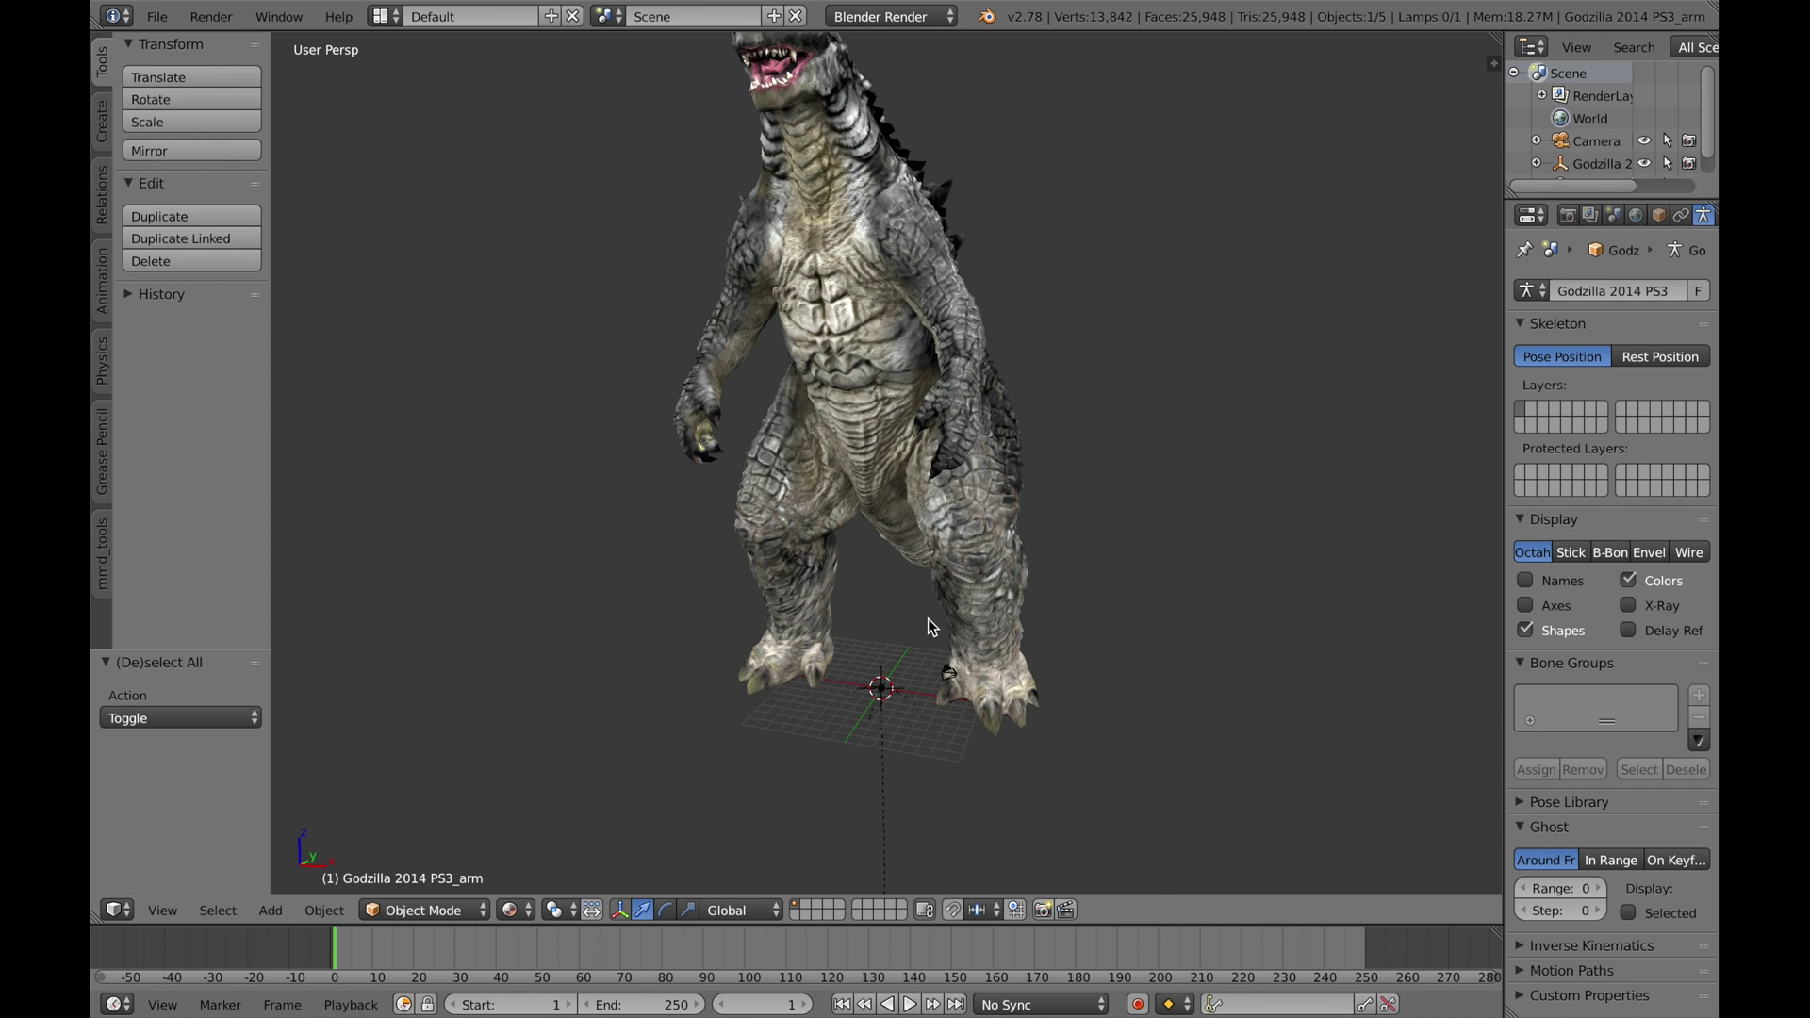
Step: Set the specular intensity to 0 for the Godzilla mesh's materials, from body and eyes to eyelids and atomic breath
middle_drag(927, 618, 860, 756)
scroll(829, 356, up, 3)
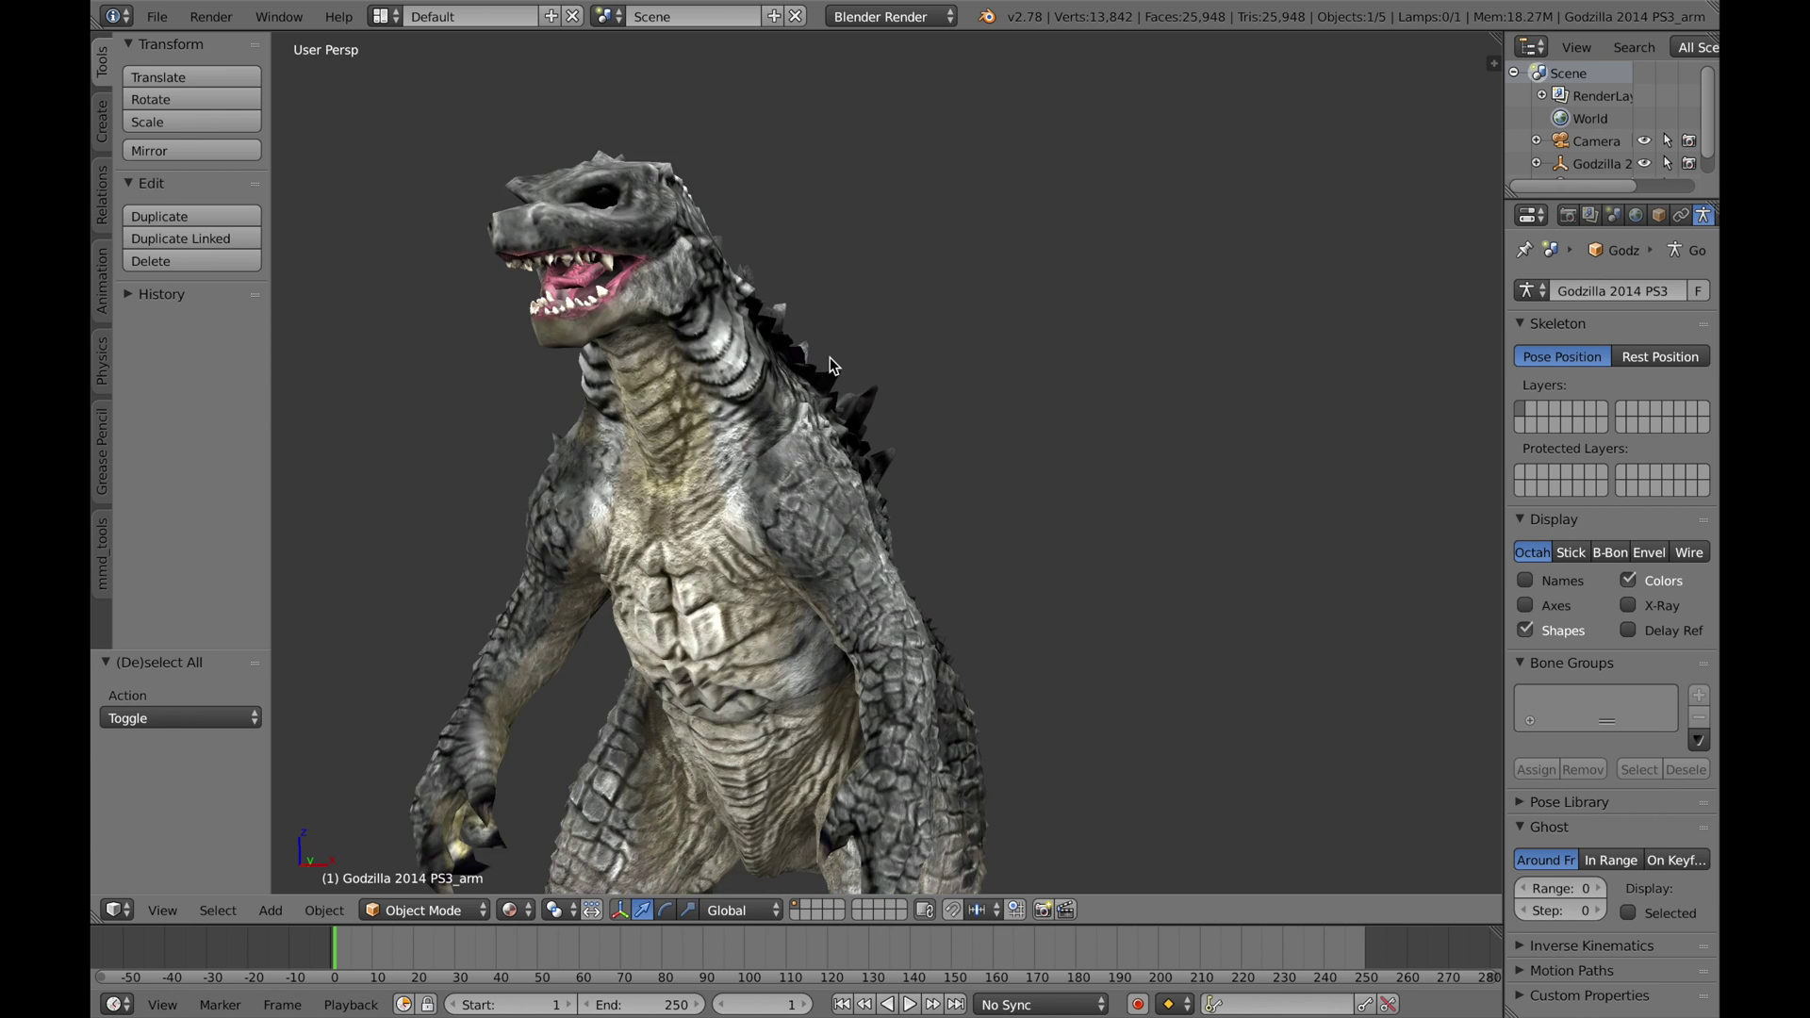
middle_drag(829, 359, 766, 372)
right_click(766, 371)
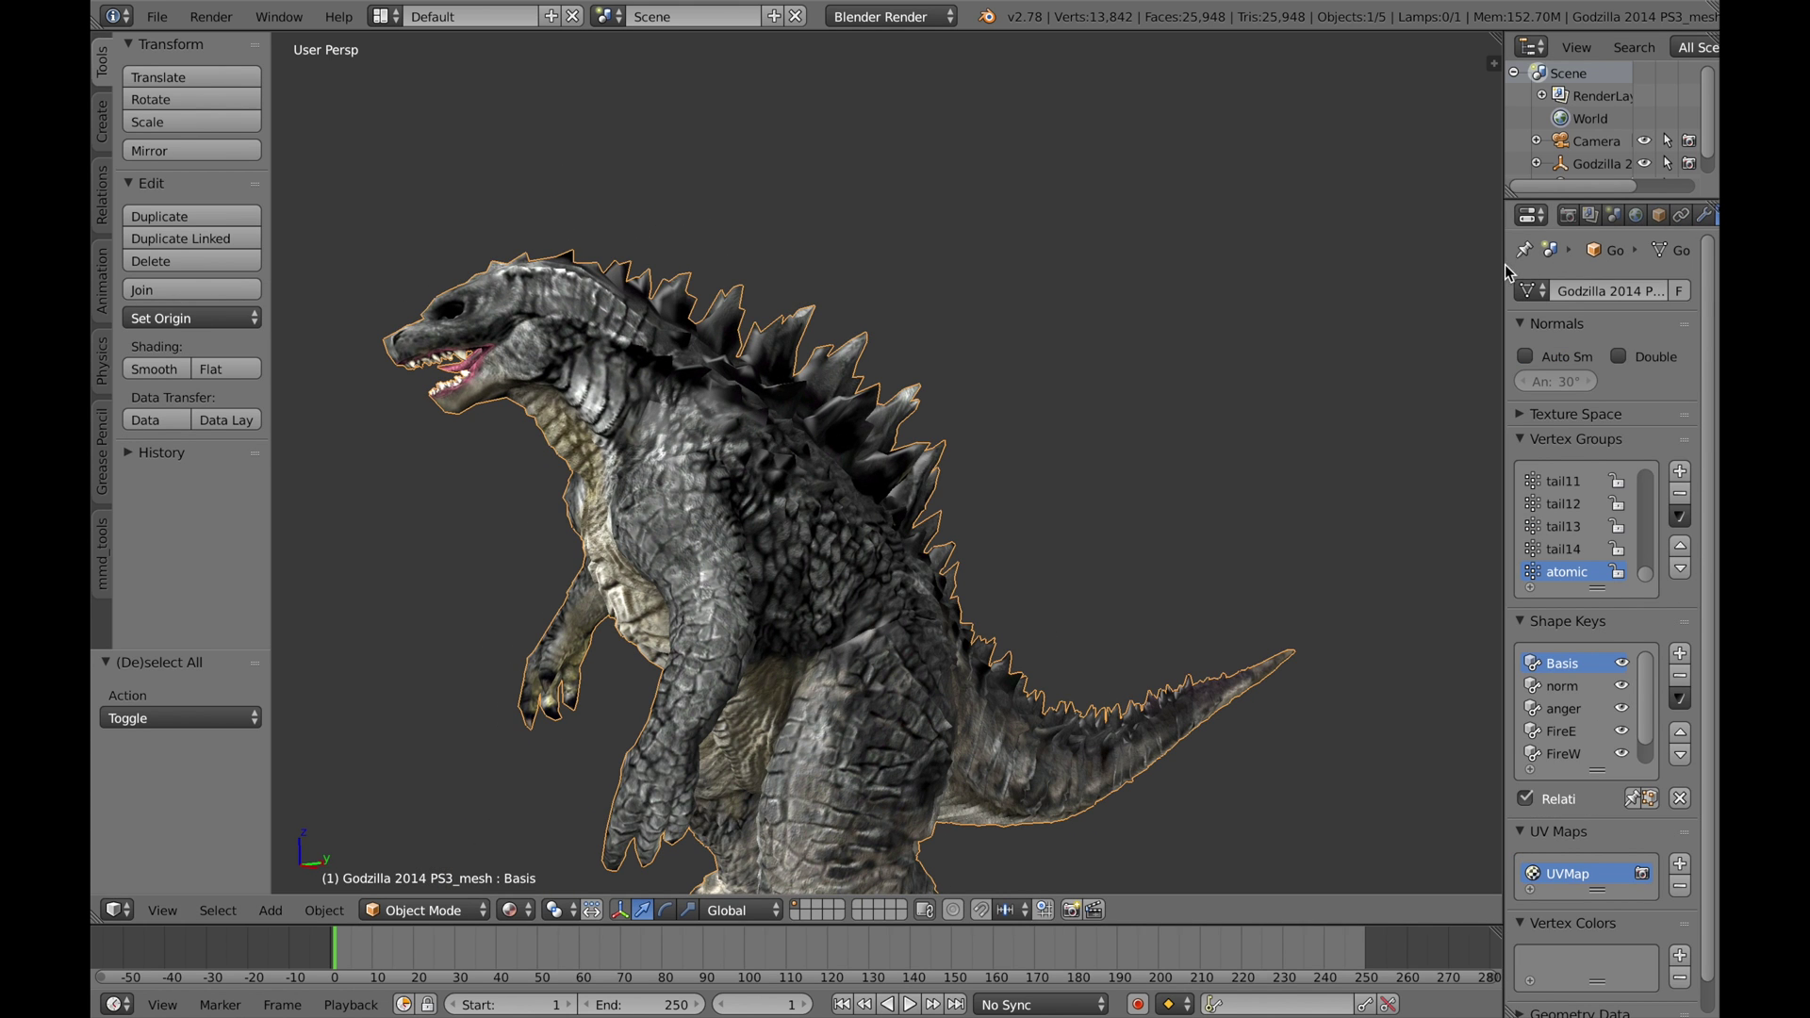
scroll(1696, 209, down, 2)
click(1692, 215)
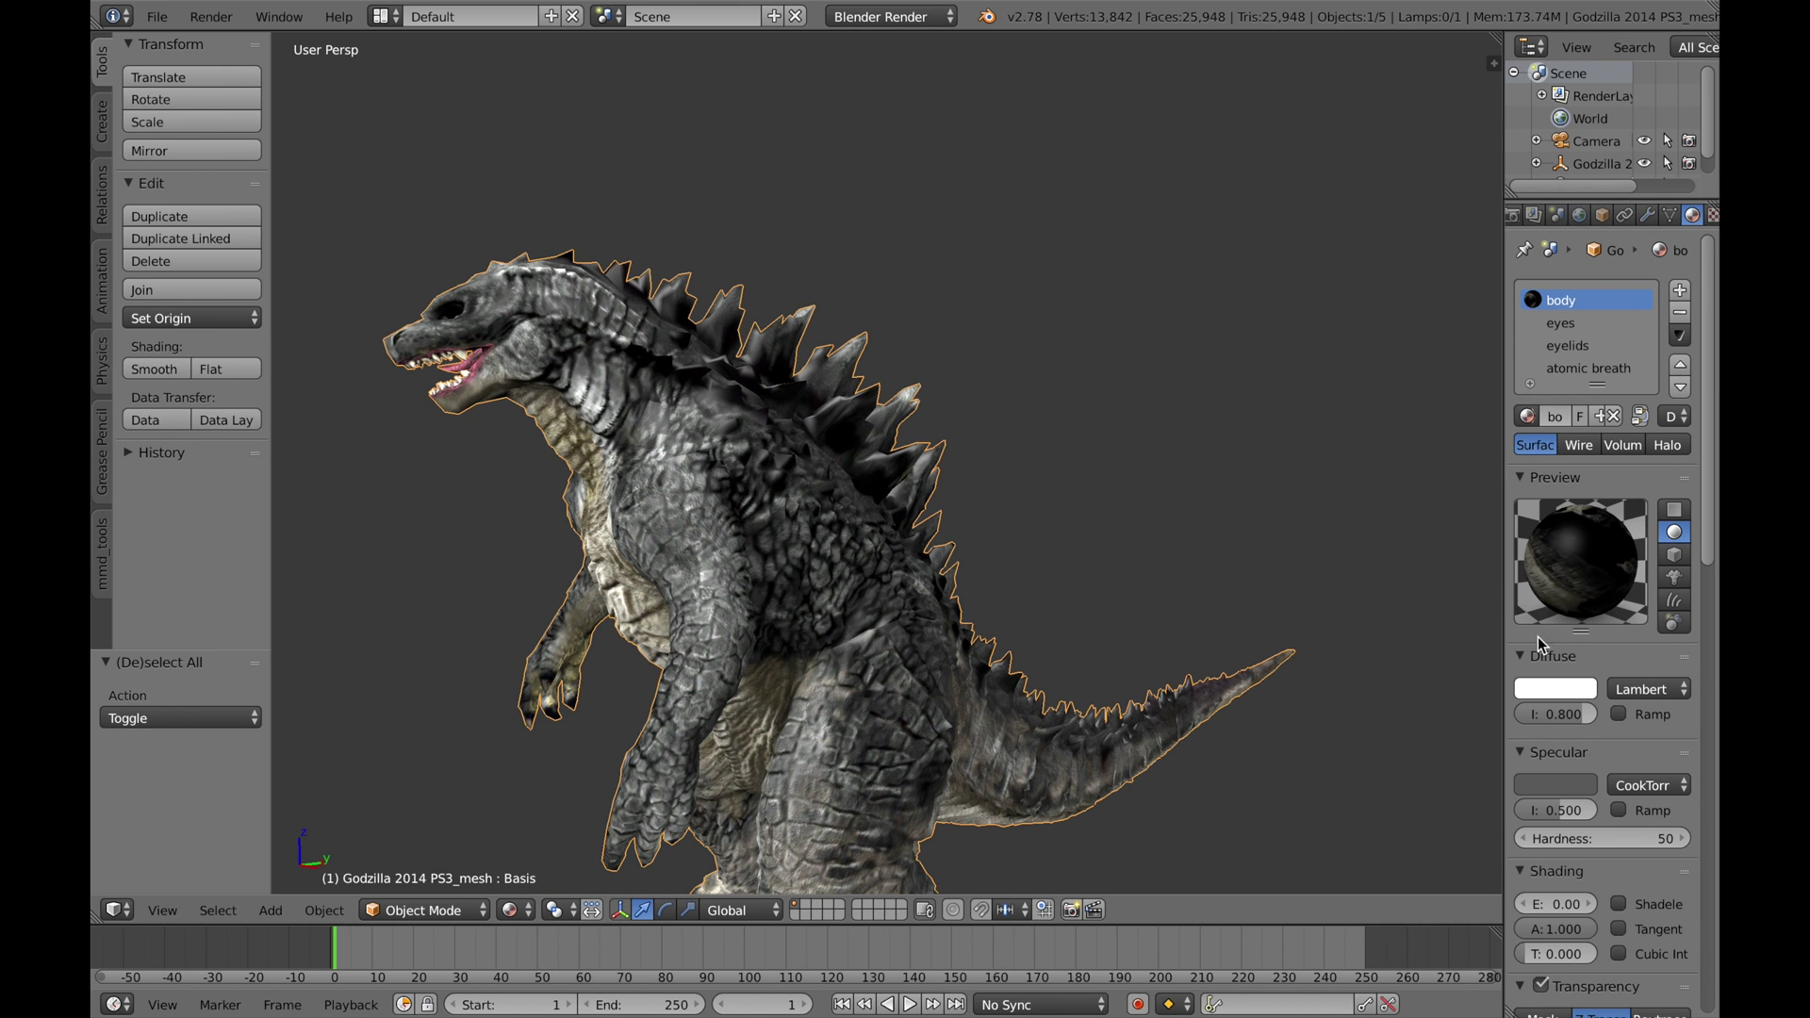
click(1593, 325)
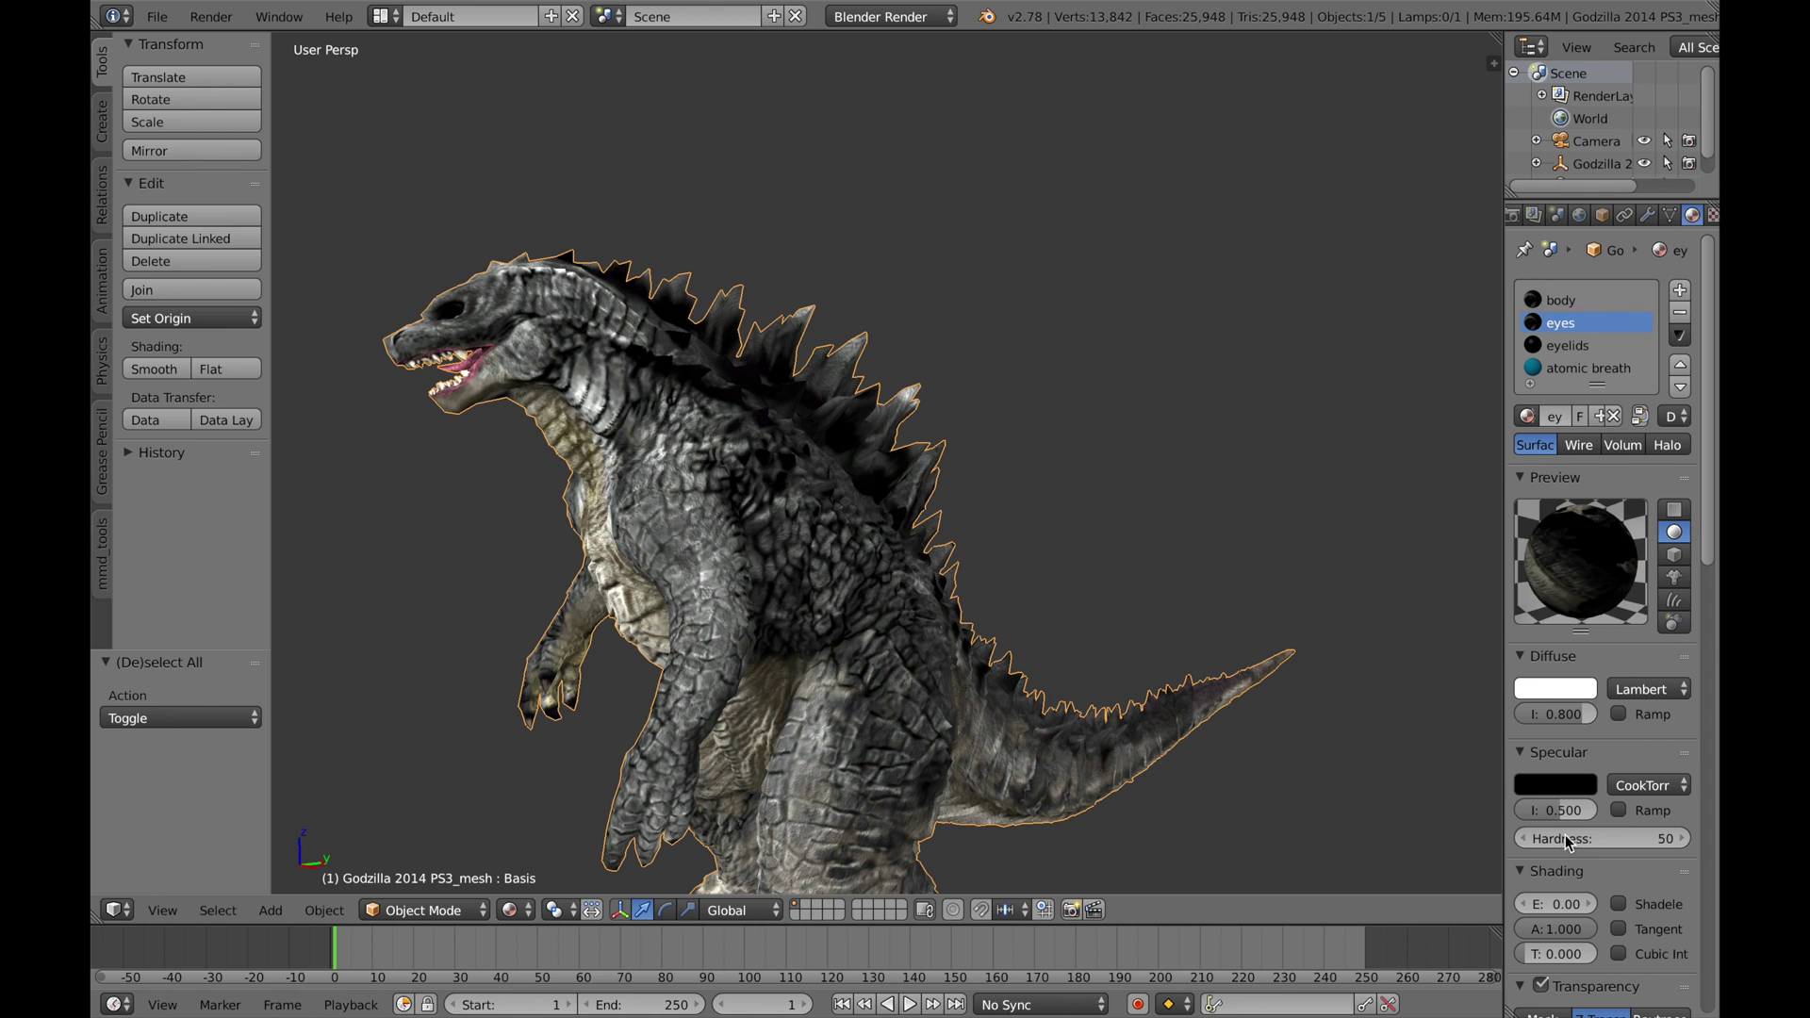
click(1612, 343)
drag(1572, 809, 1515, 811)
click(1571, 368)
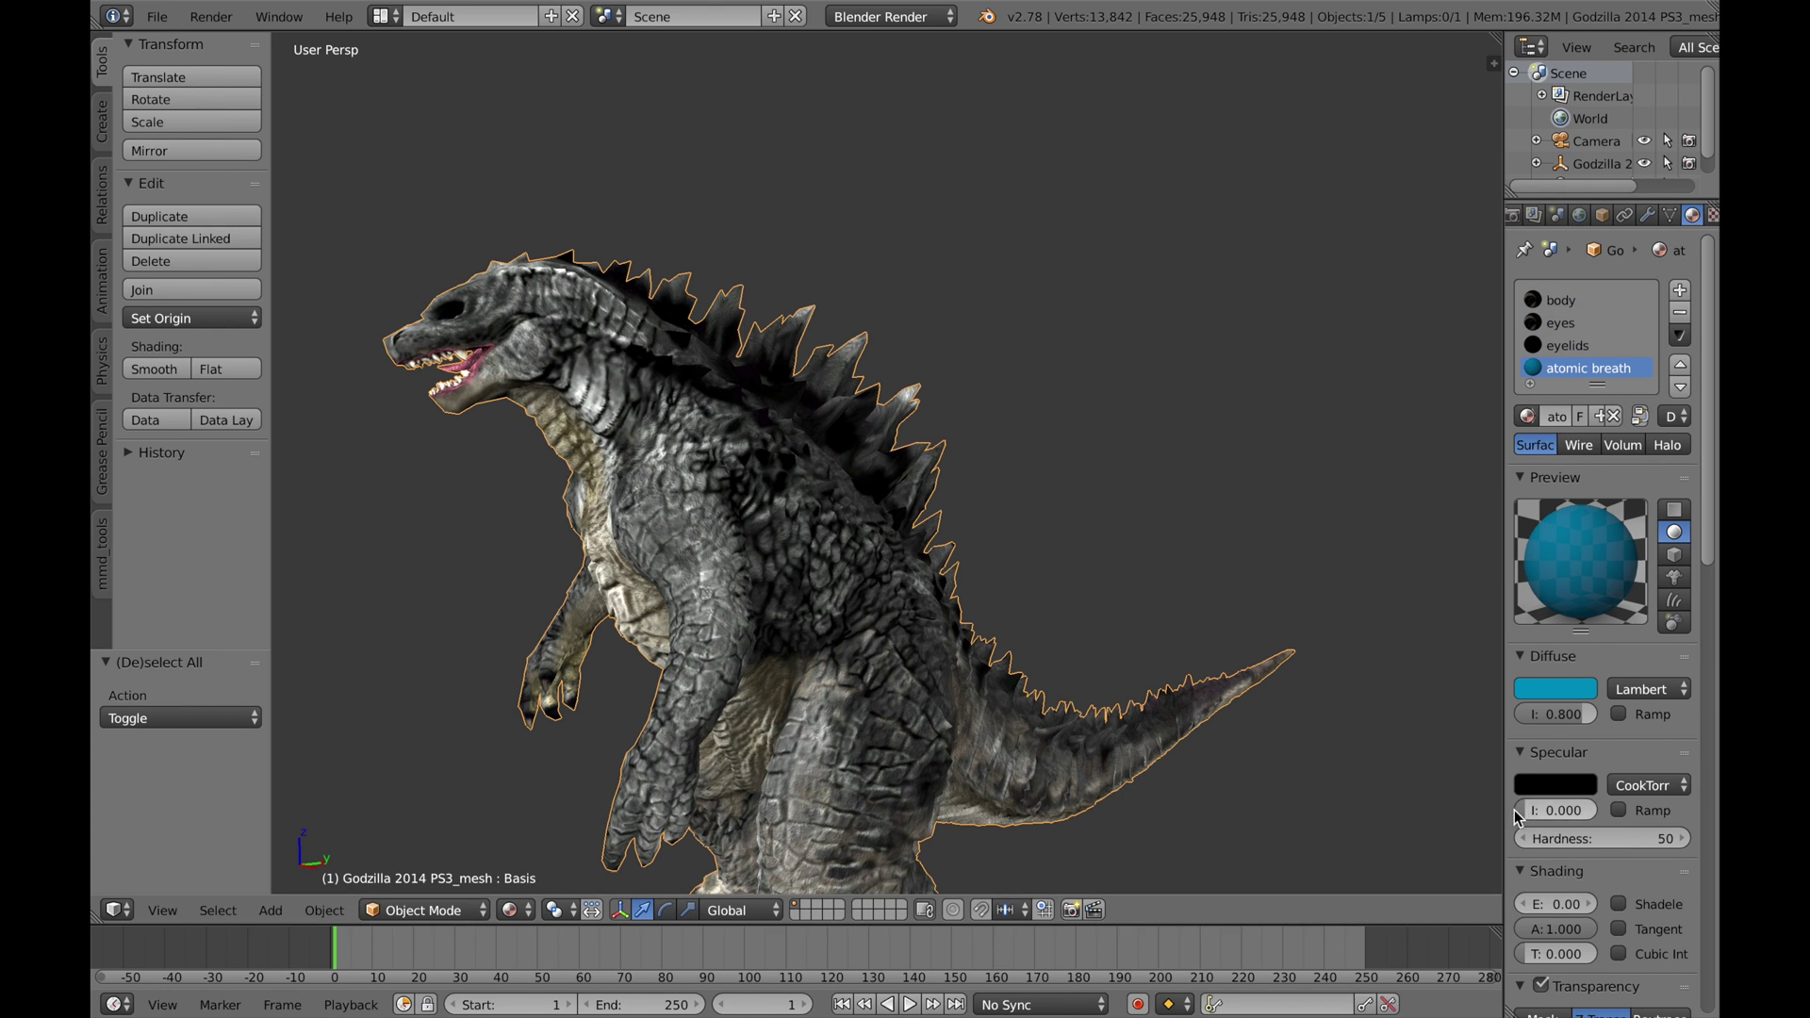
click(1565, 343)
click(1569, 301)
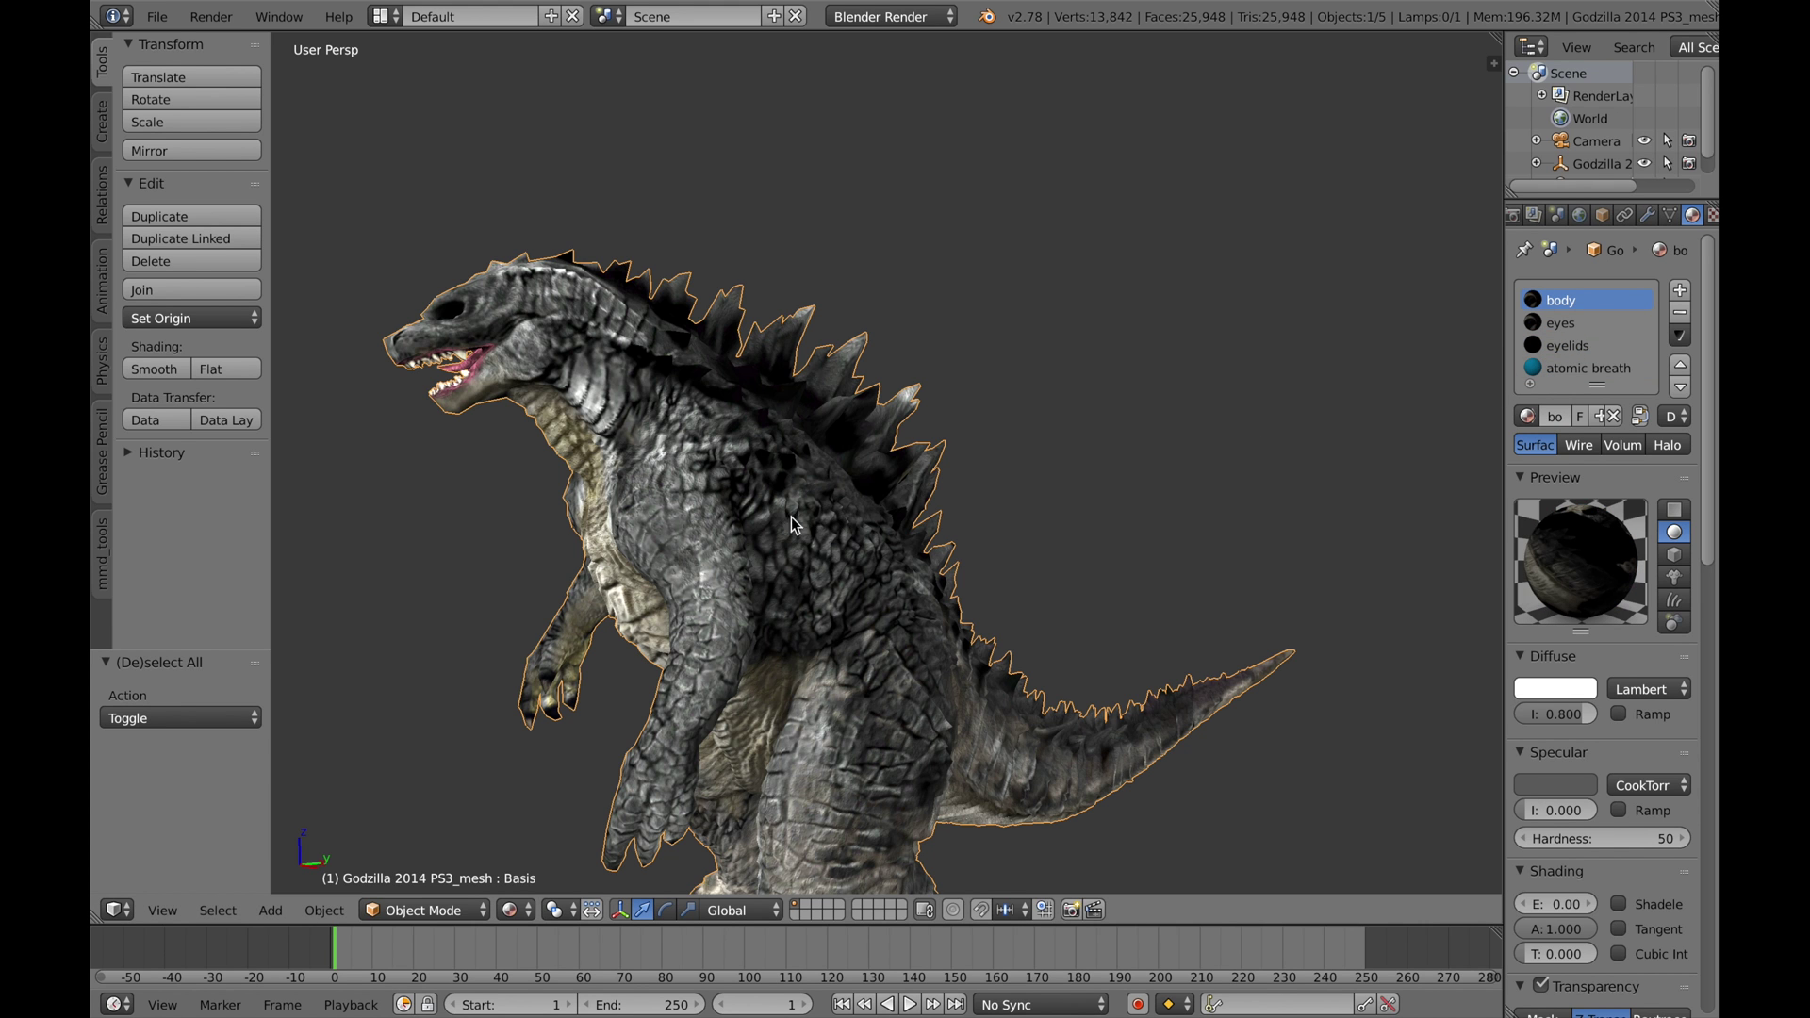
Step: Widen the properties area and delete the Godzilla 2014 PS3 empty object at the scene's origin, keeping the armature and mesh
middle_drag(790, 518, 999, 515)
scroll(805, 515, down, 3)
scroll(871, 572, down, 1)
shift+middle_drag(888, 572, 927, 470)
key(a)
mouse_move(935, 616)
shift+middle_down()
mouse_move(964, 537)
mouse_move(957, 453)
mouse_move(988, 499)
mouse_move(925, 585)
shift+middle_up()
scroll(1004, 462, up, 8)
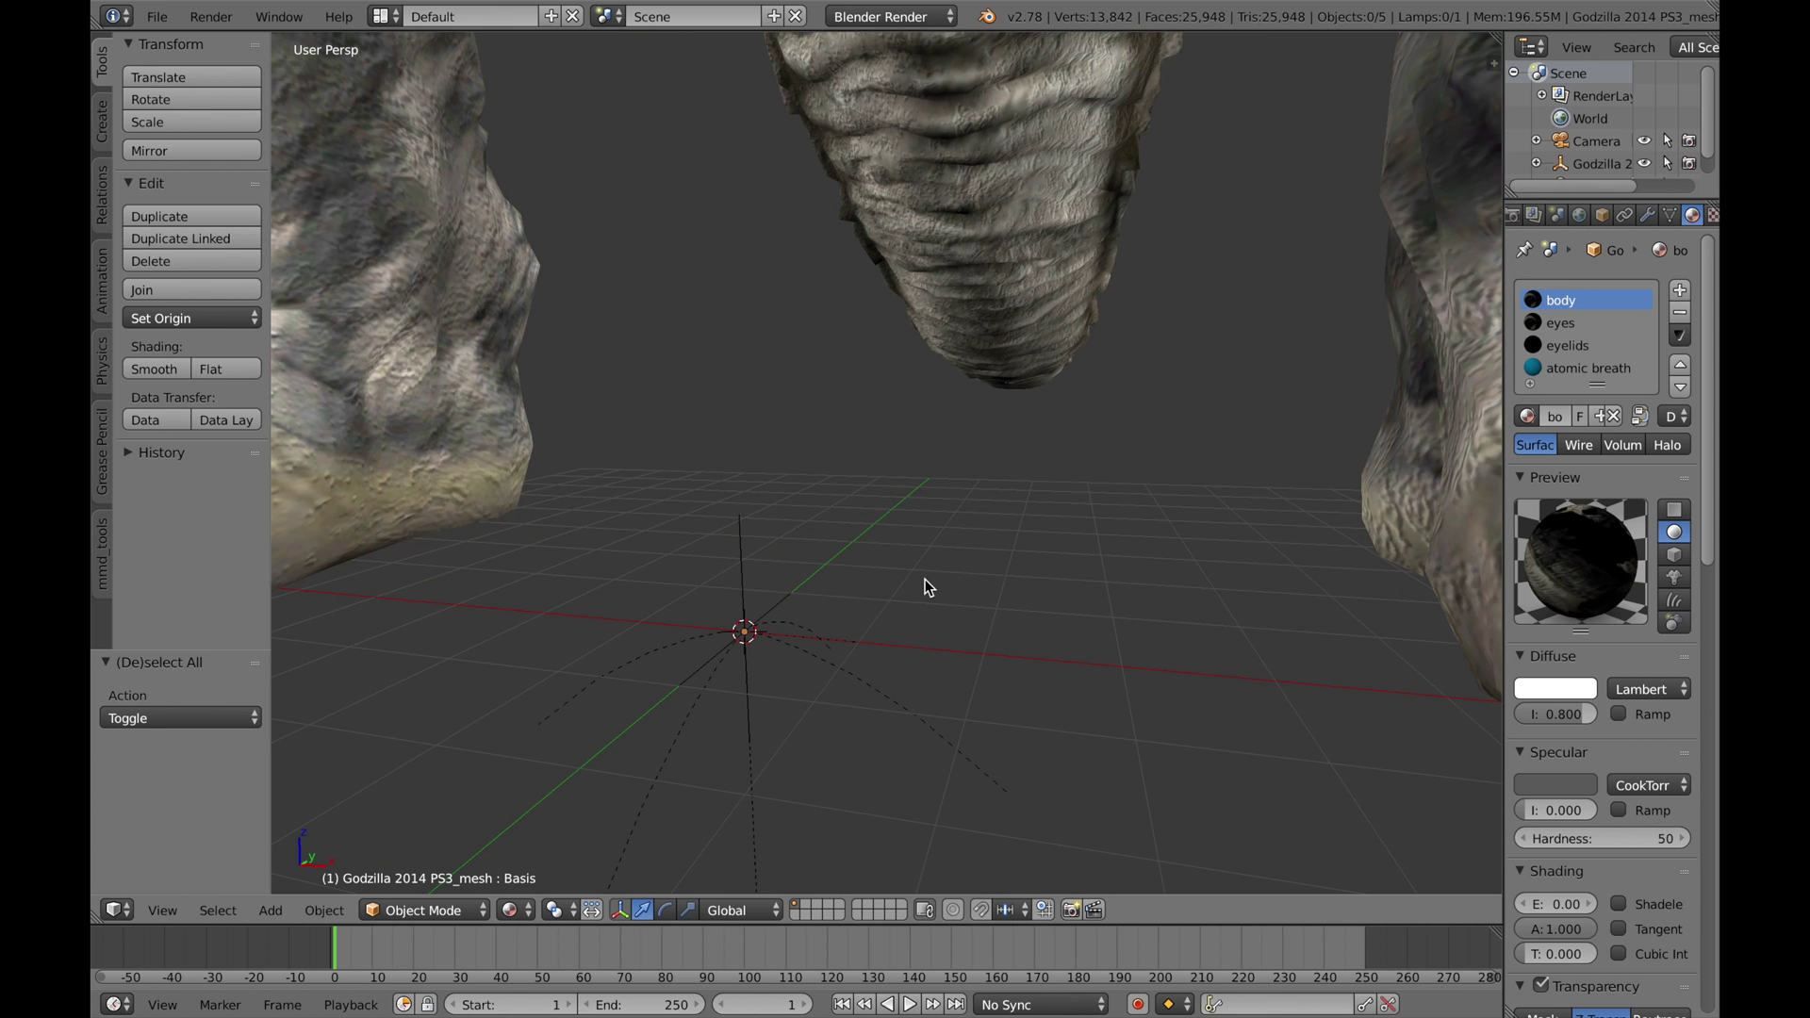
right_click(739, 550)
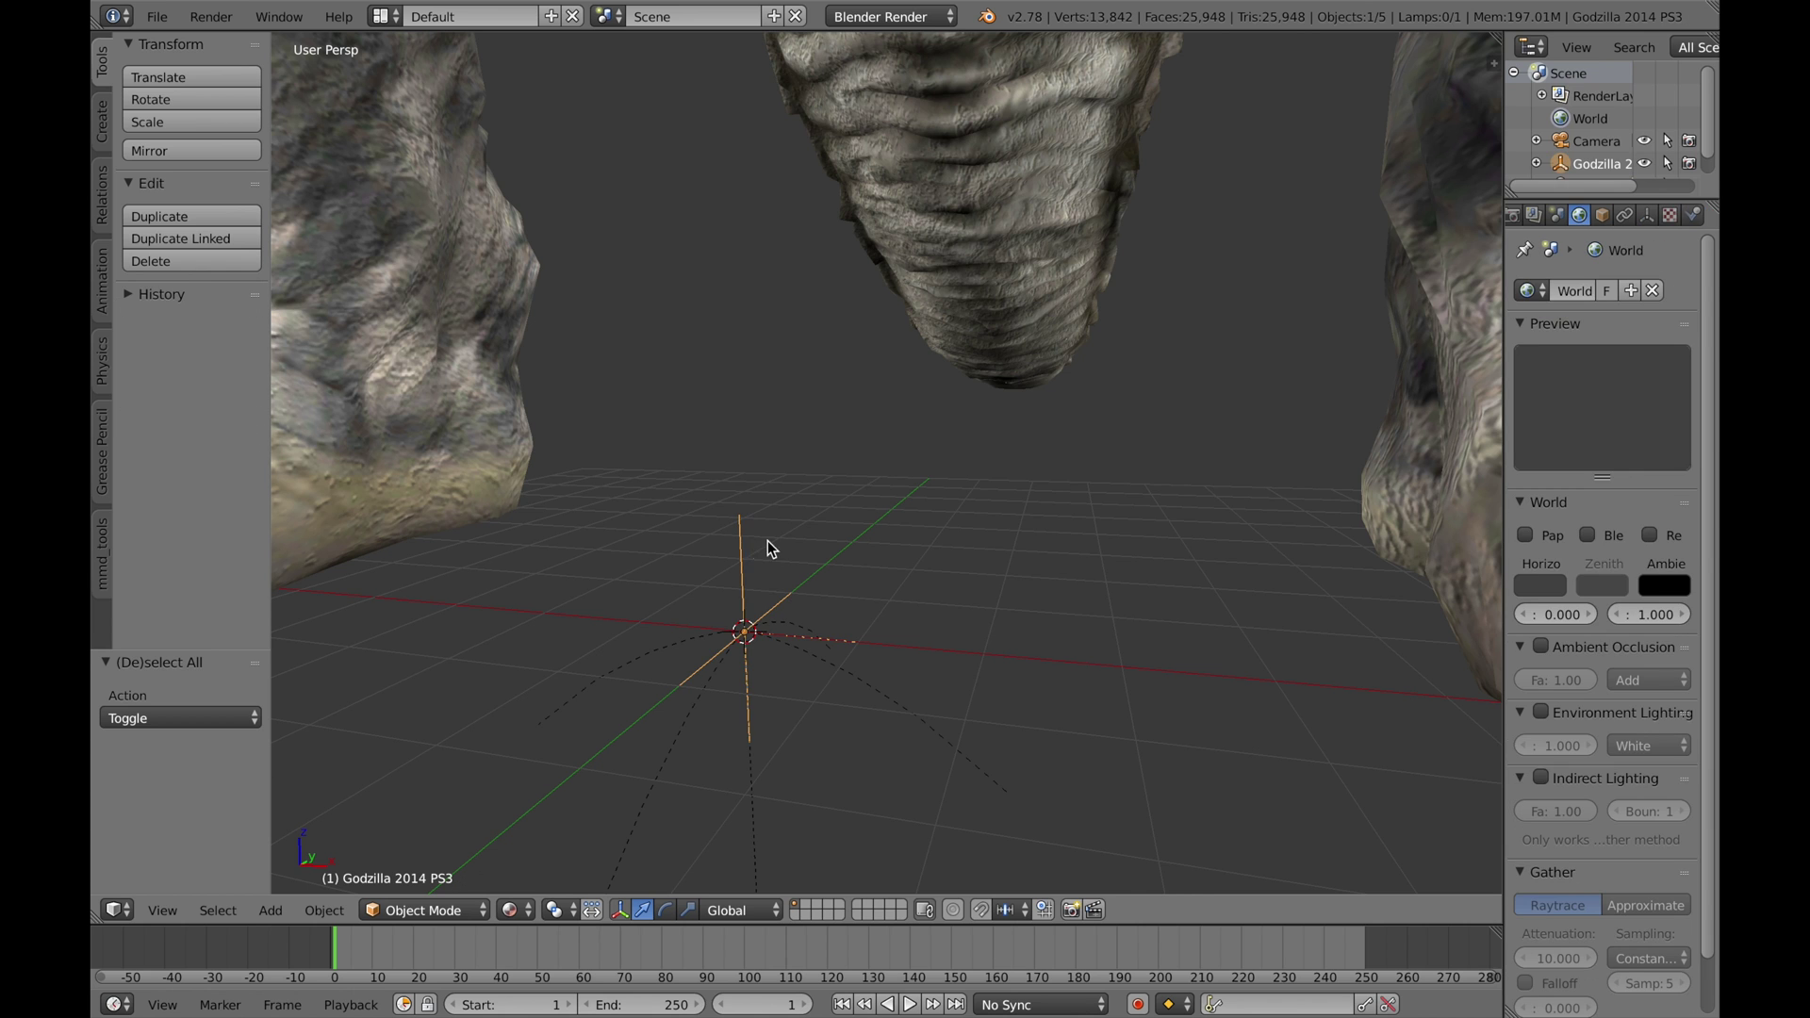
middle_drag(767, 540, 933, 575)
scroll(1664, 147, down, 1)
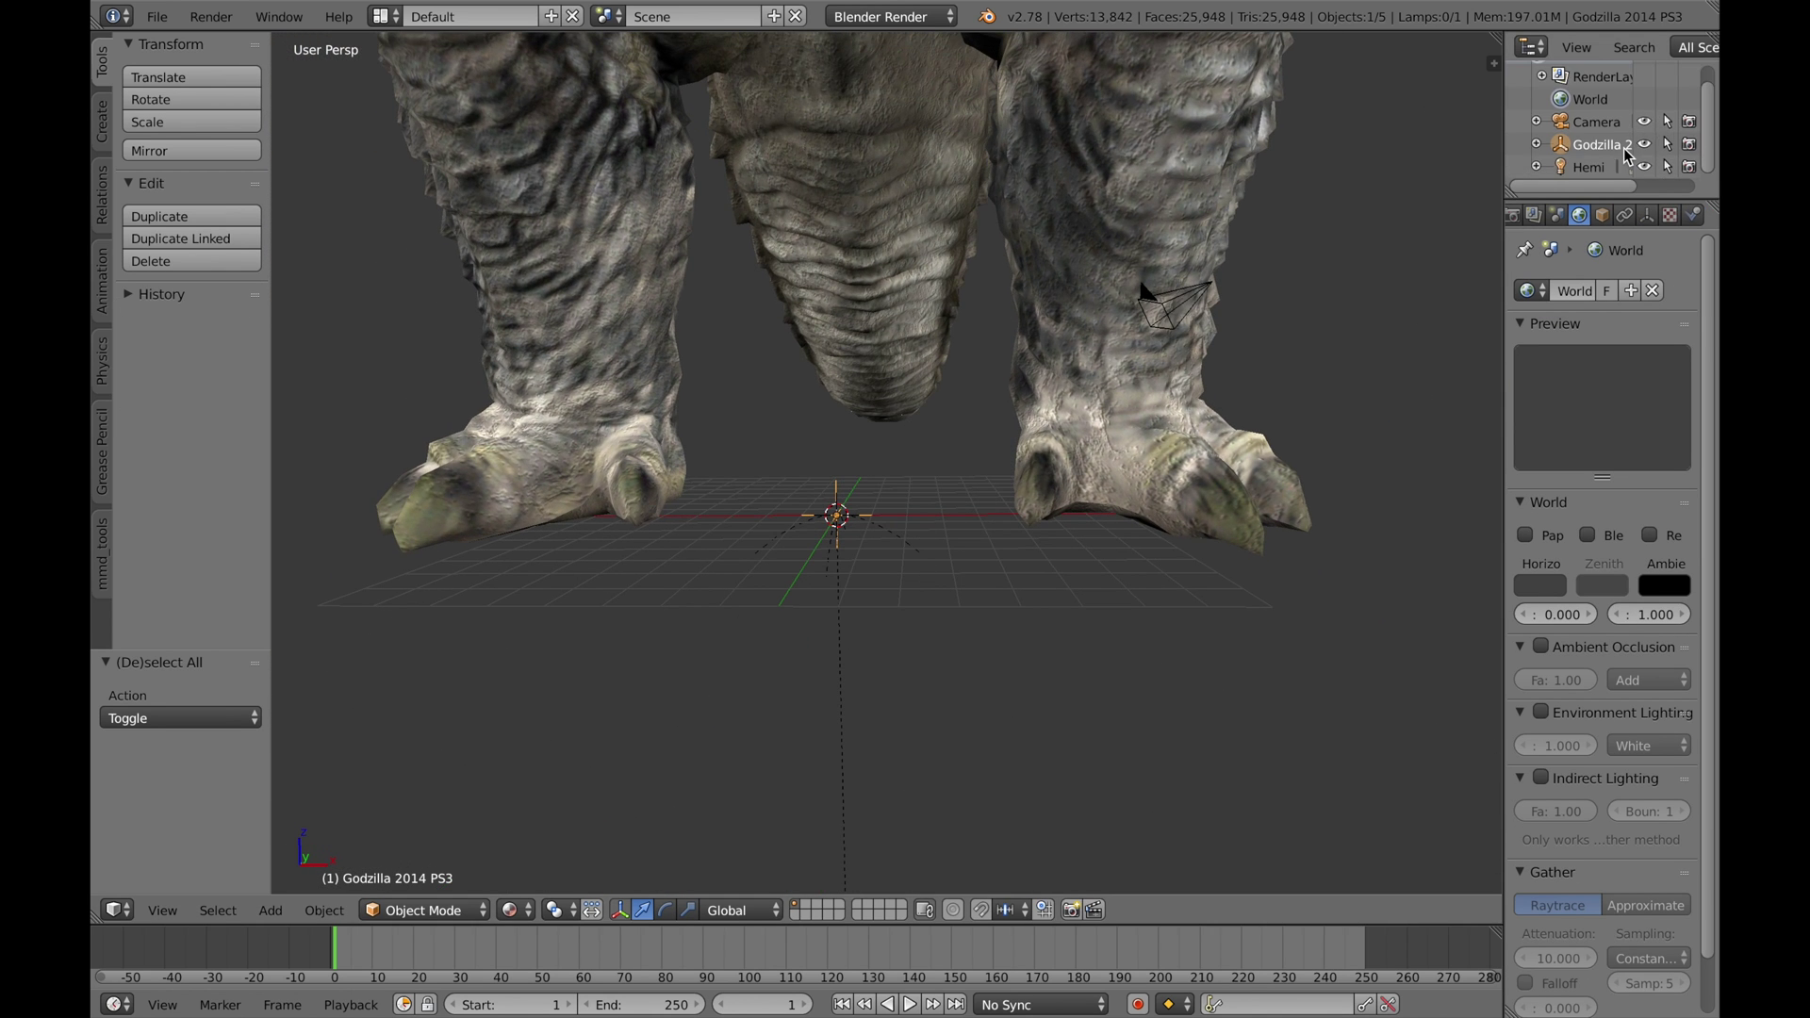
drag(1503, 167, 1390, 167)
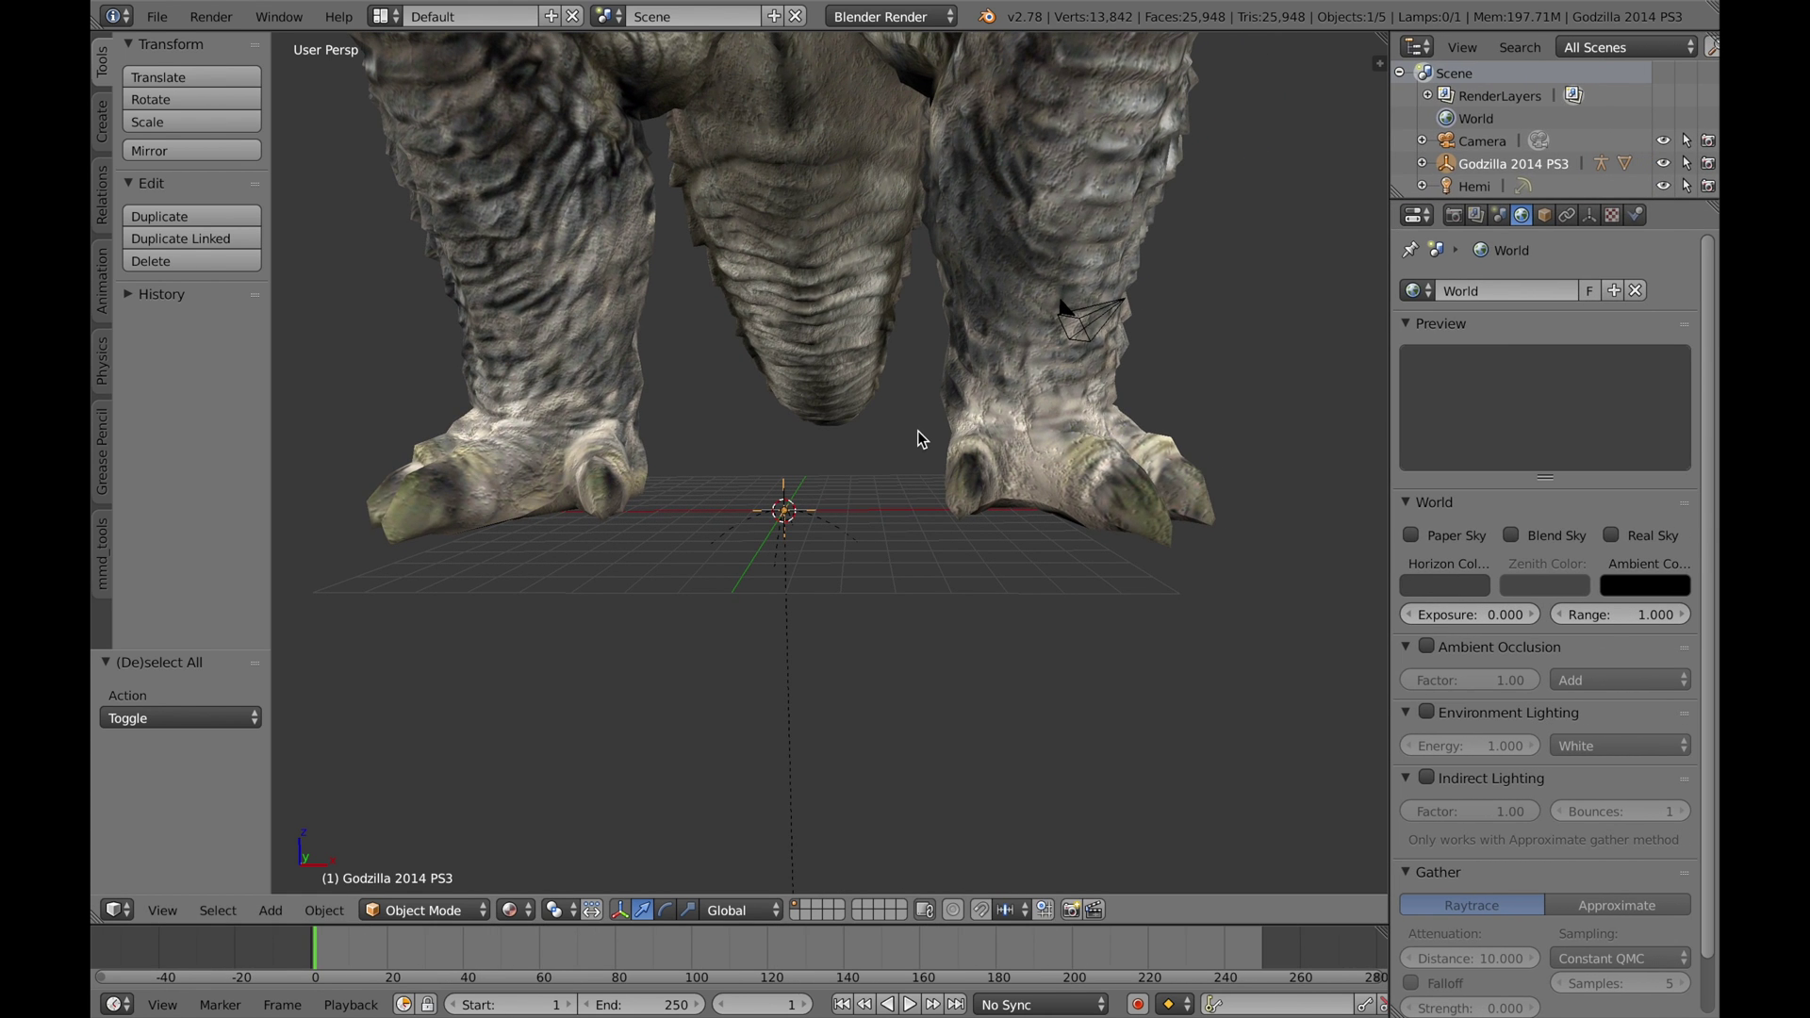
middle_drag(998, 314, 1010, 511)
scroll(1009, 511, down, 1)
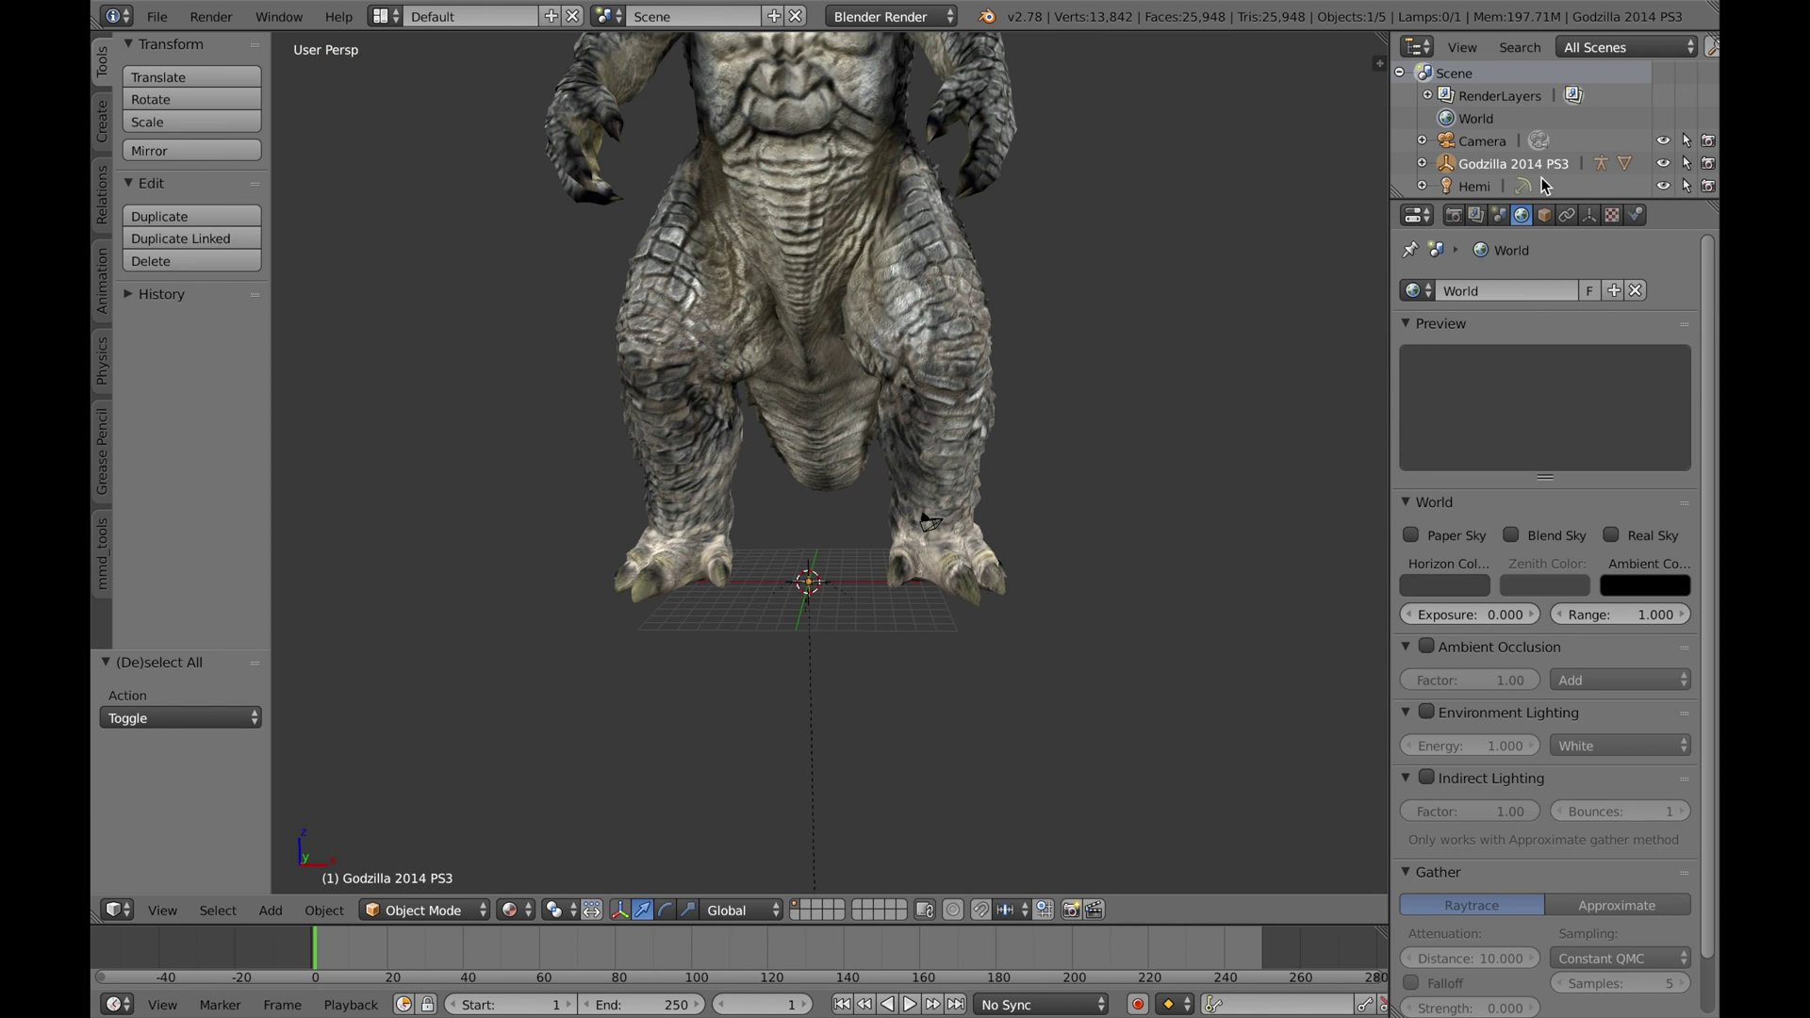
middle_drag(1071, 283, 1059, 464)
key(x)
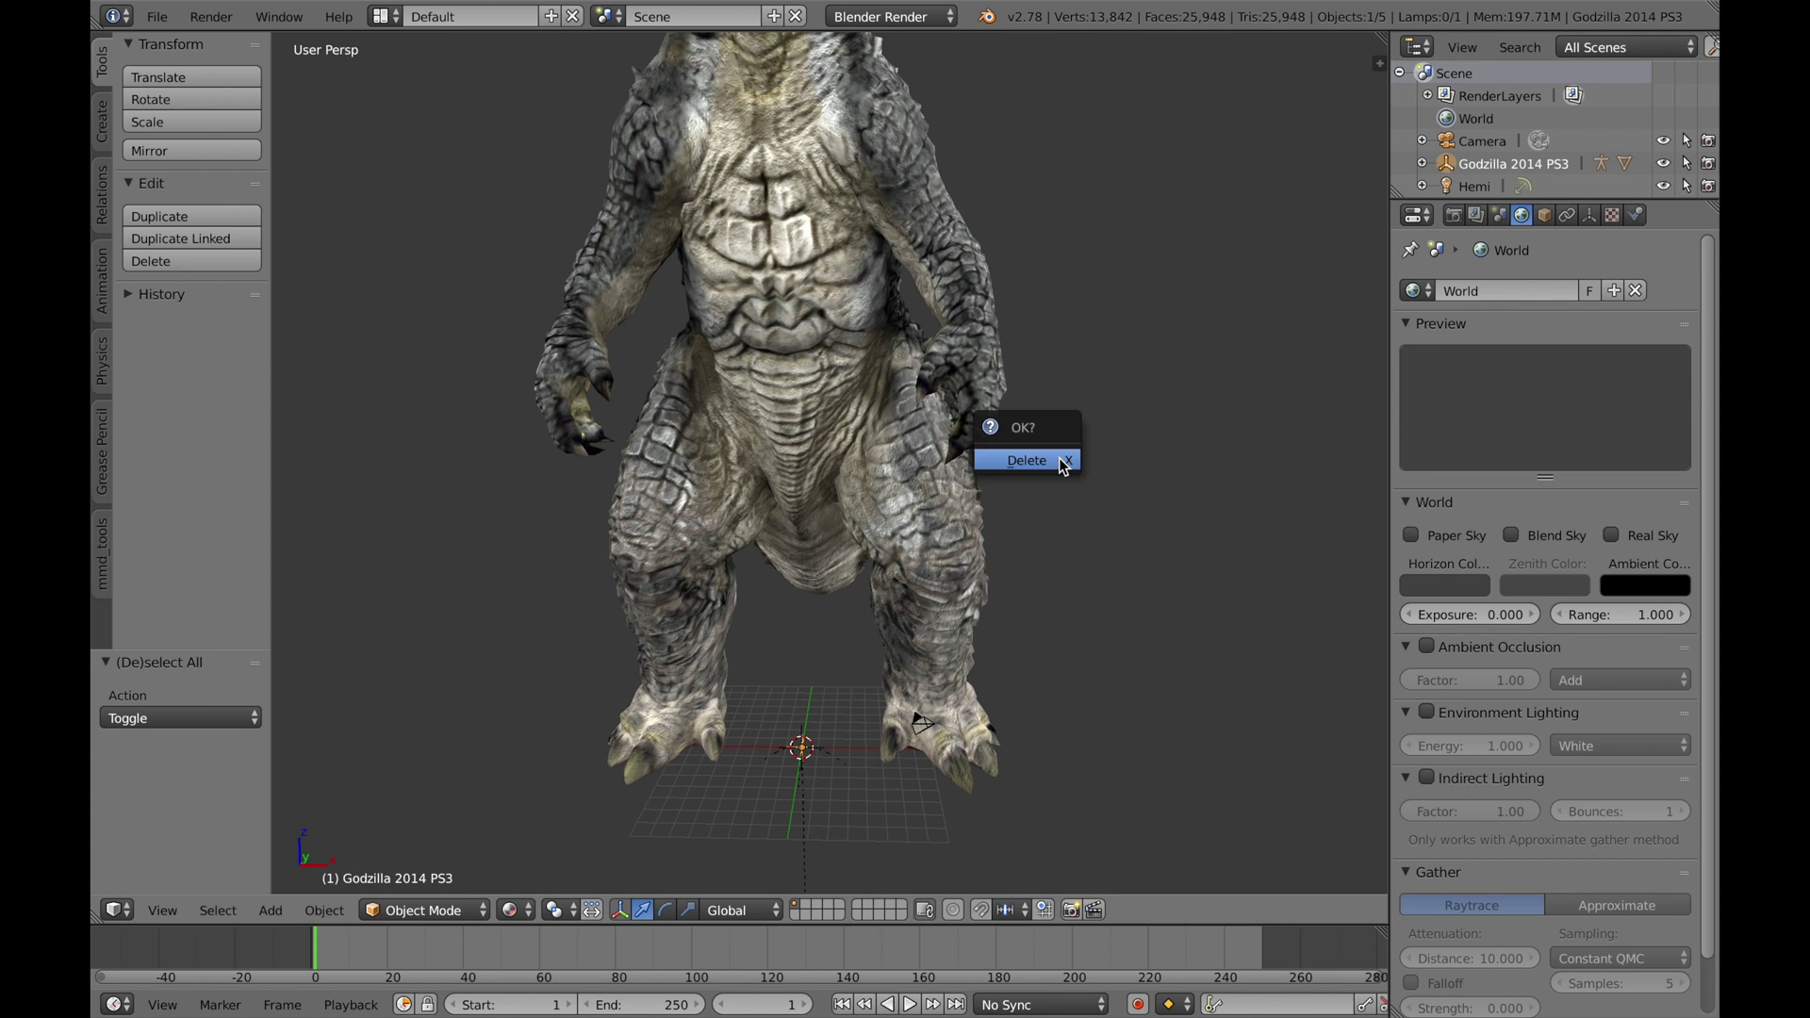
click(1063, 462)
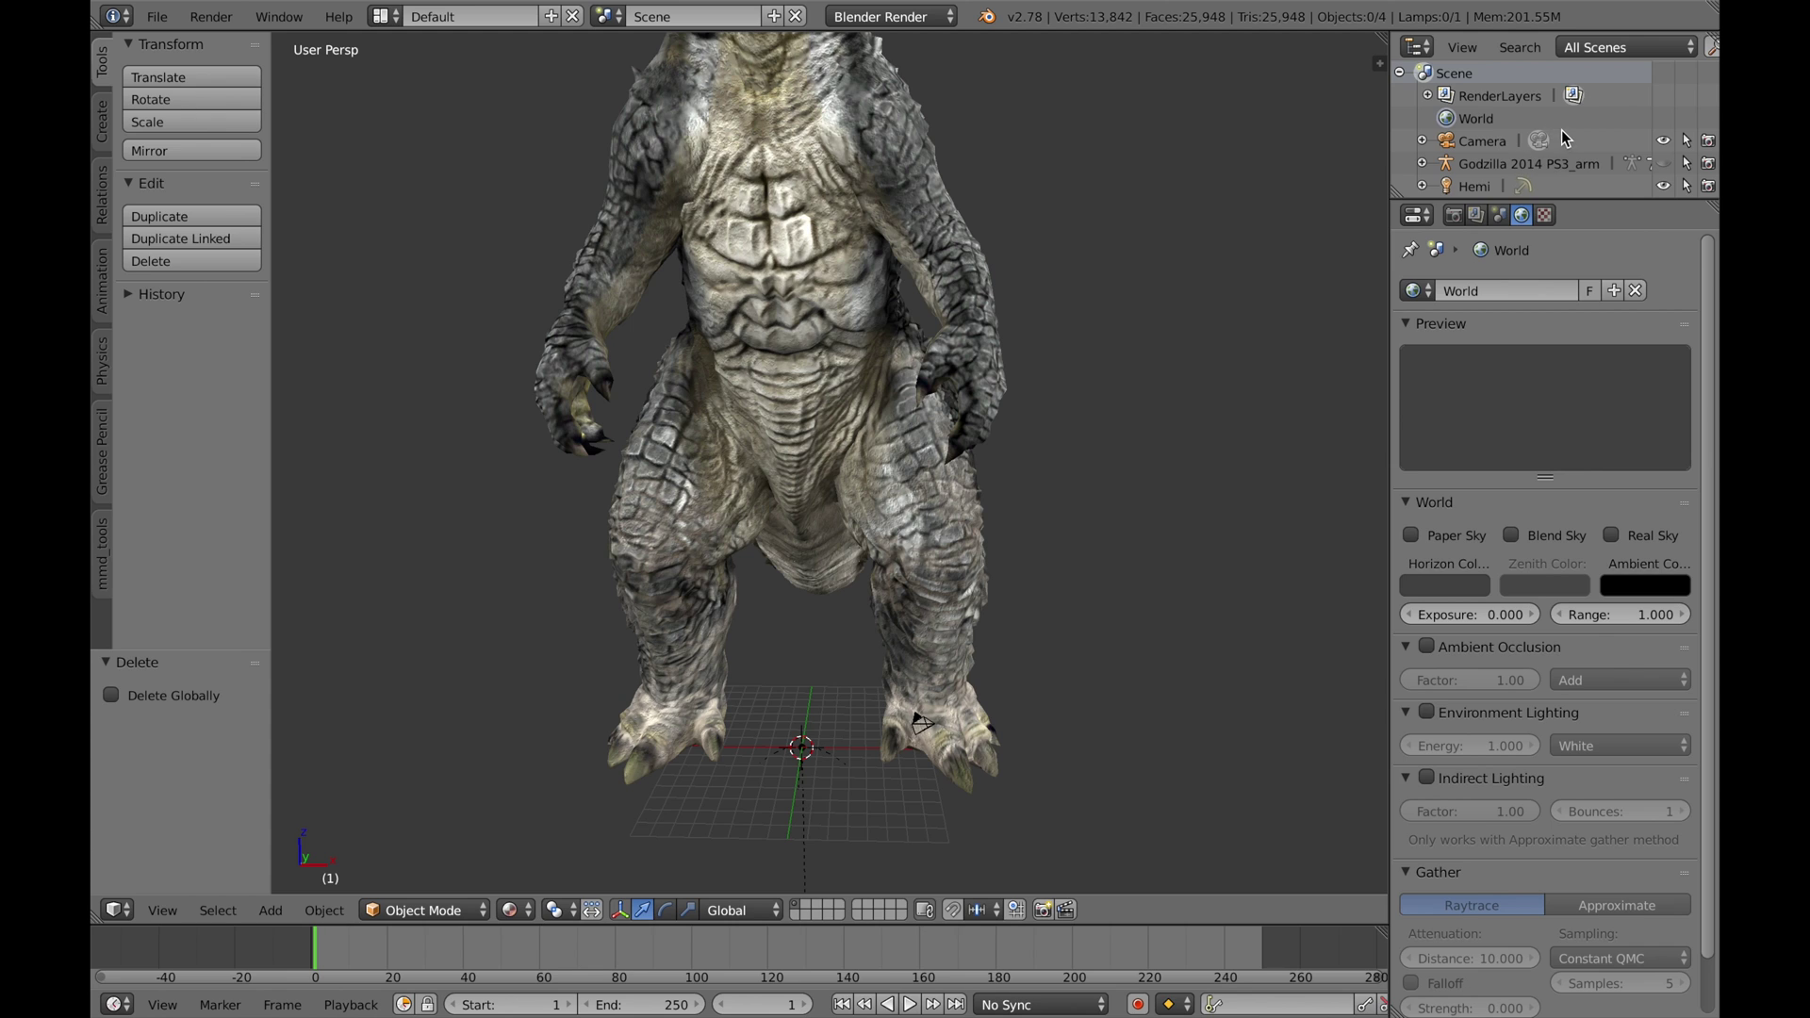
Step: Unhide the Godzilla 2014 PS3_arm armature, select it, and enable X-Ray display for its bones
click(1664, 163)
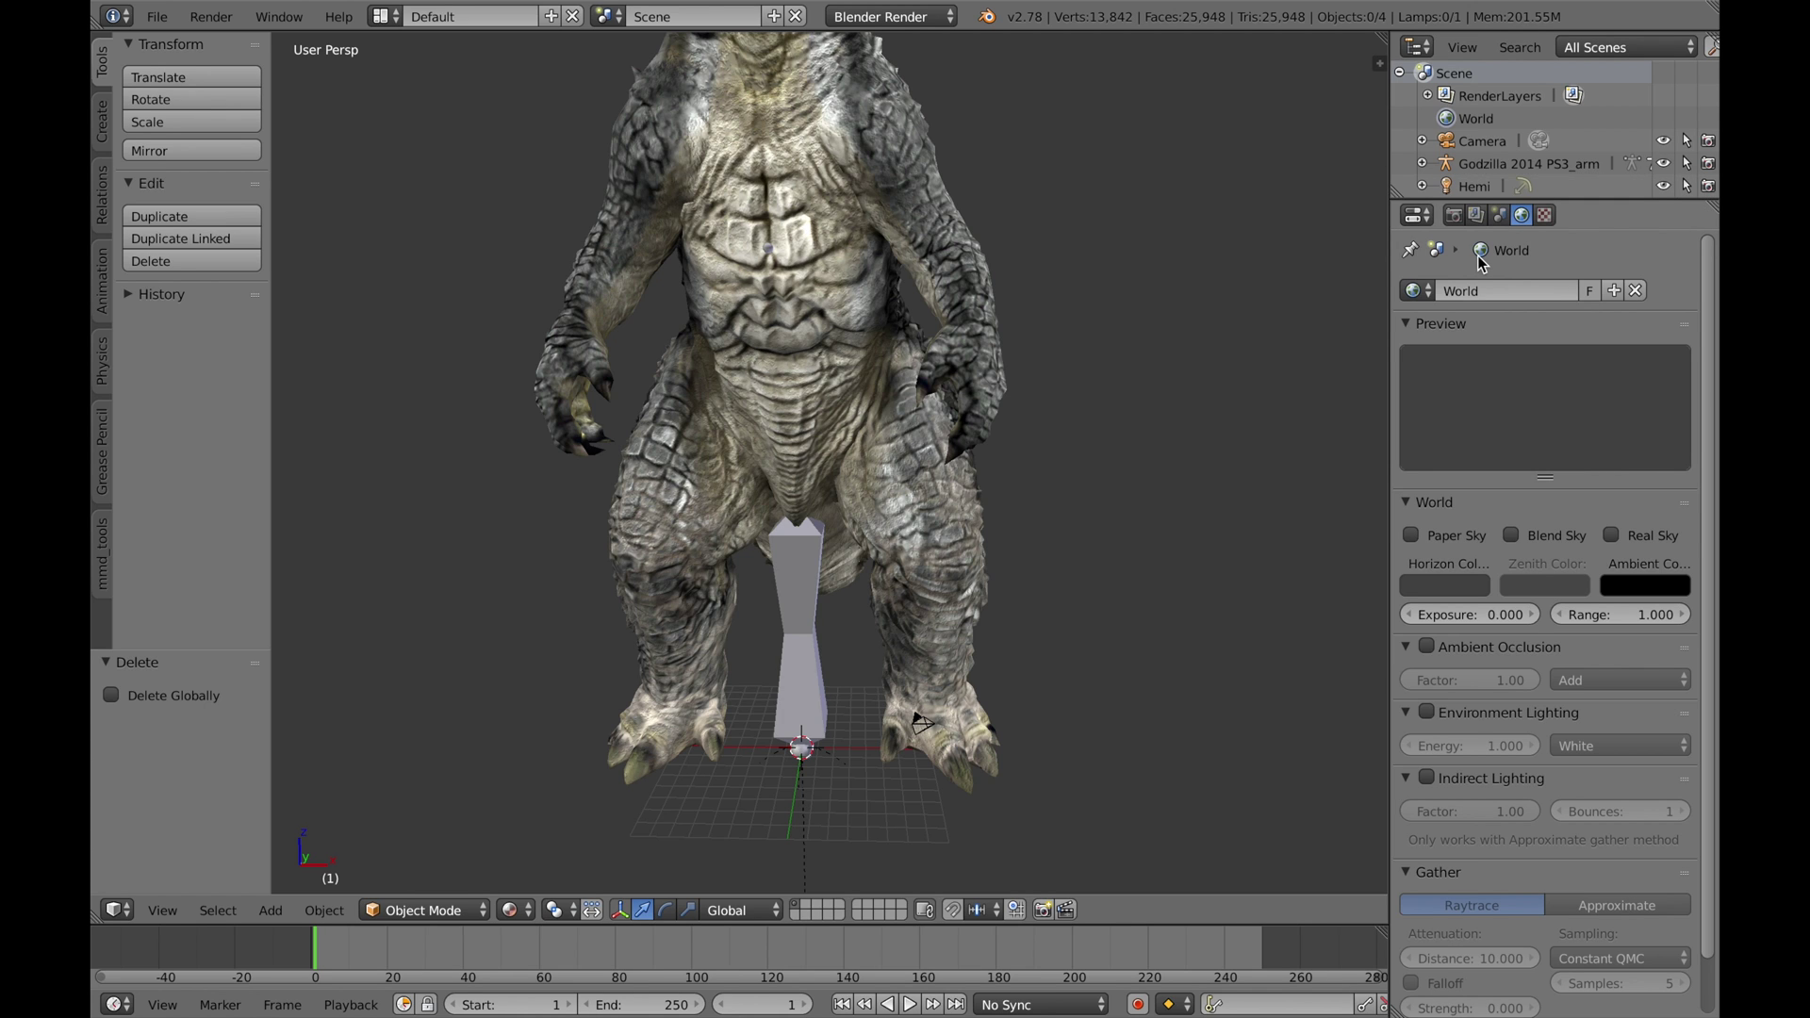
right_click(789, 562)
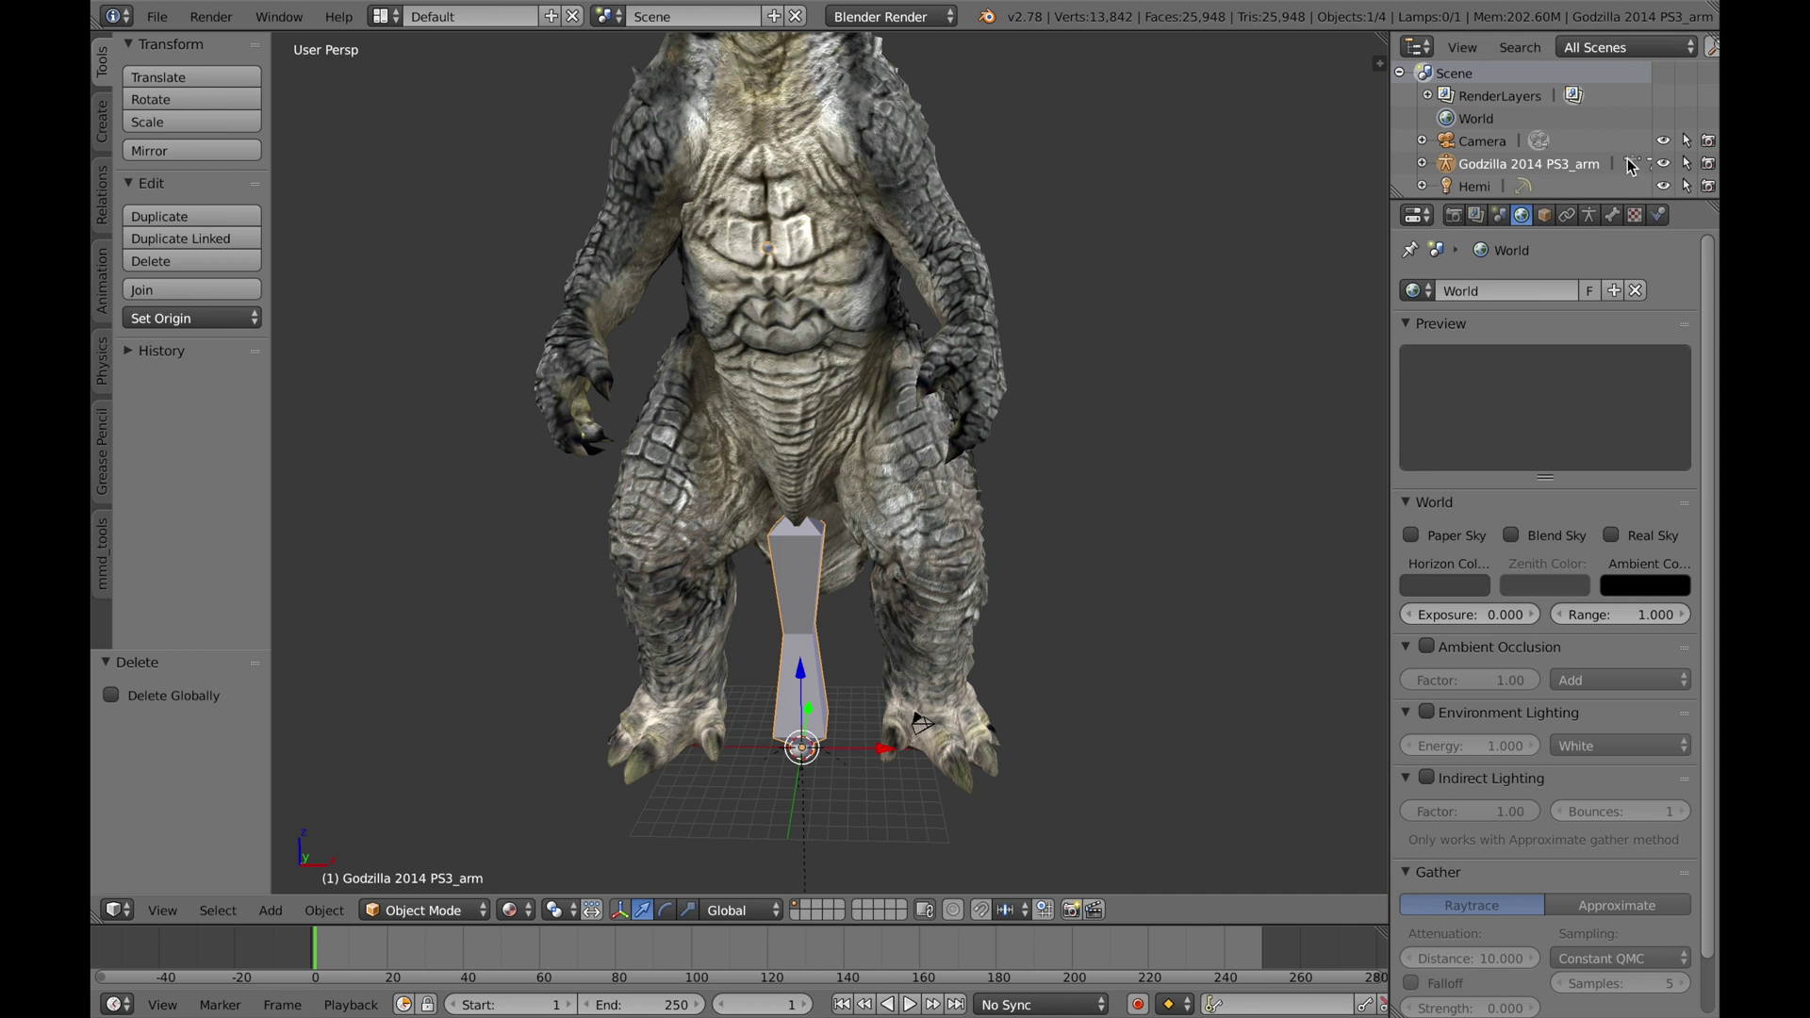
click(1566, 215)
click(1589, 215)
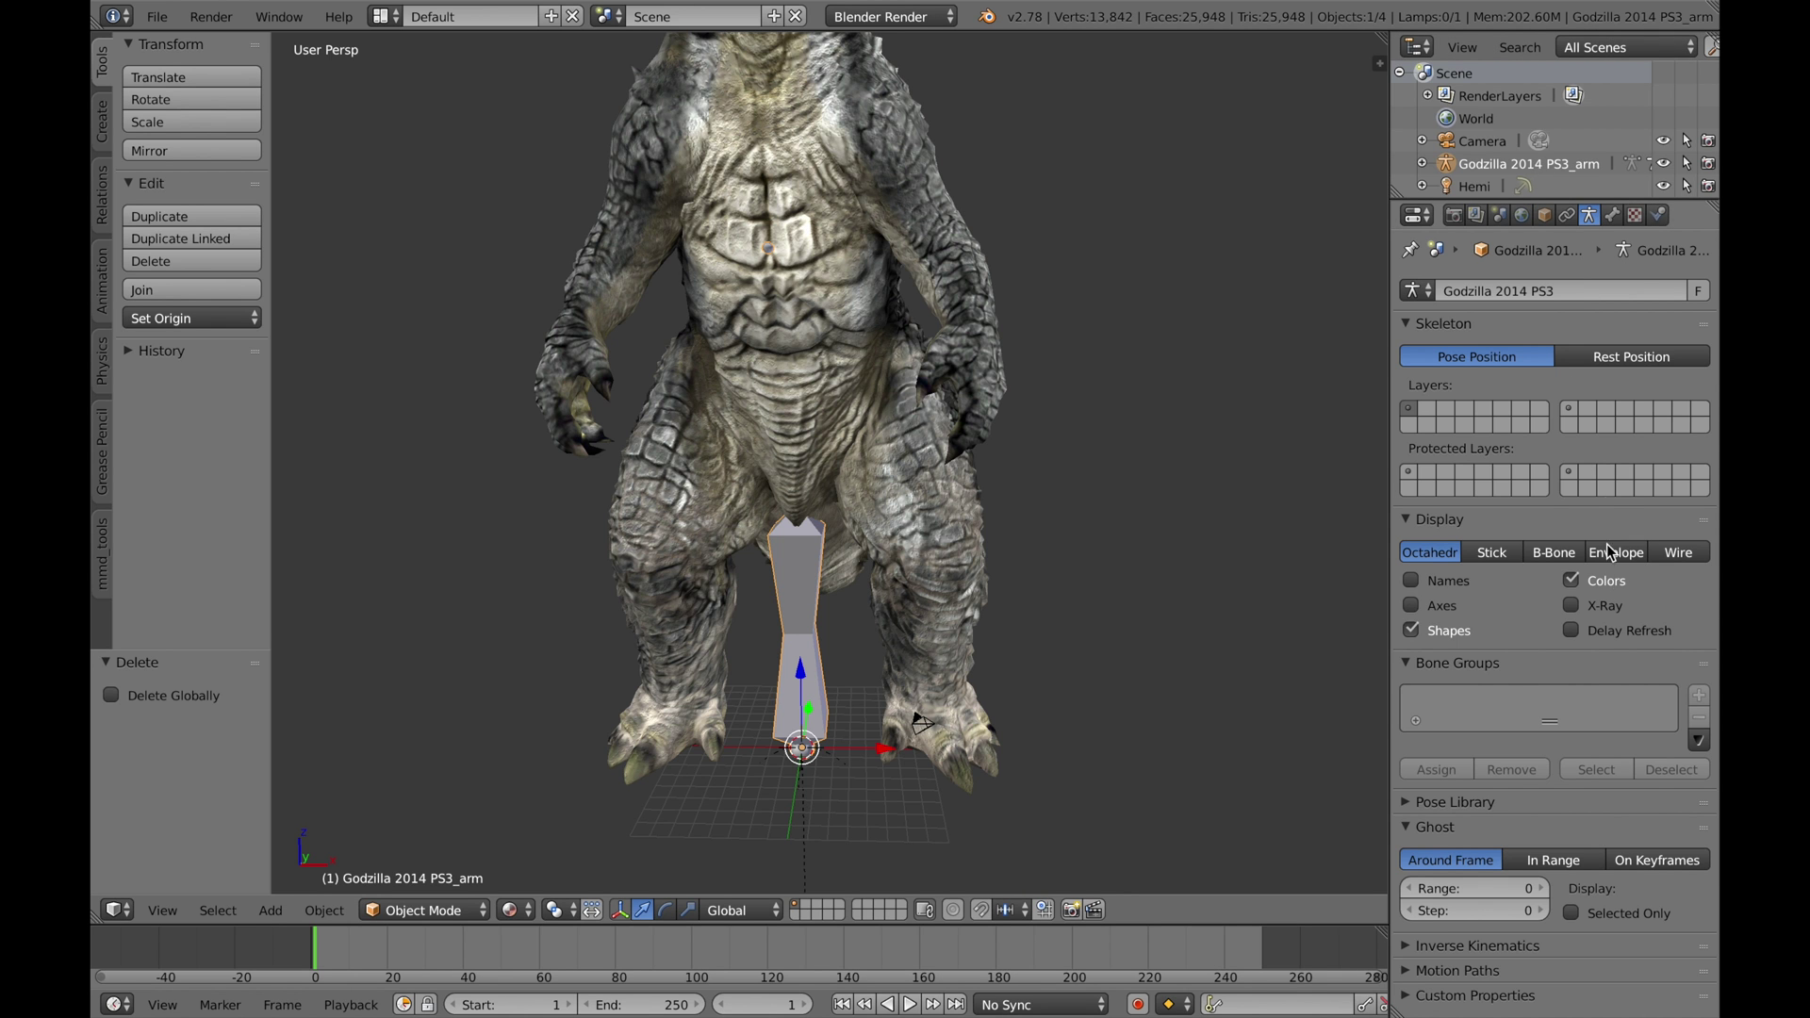
click(1611, 609)
scroll(1038, 355, down, 5)
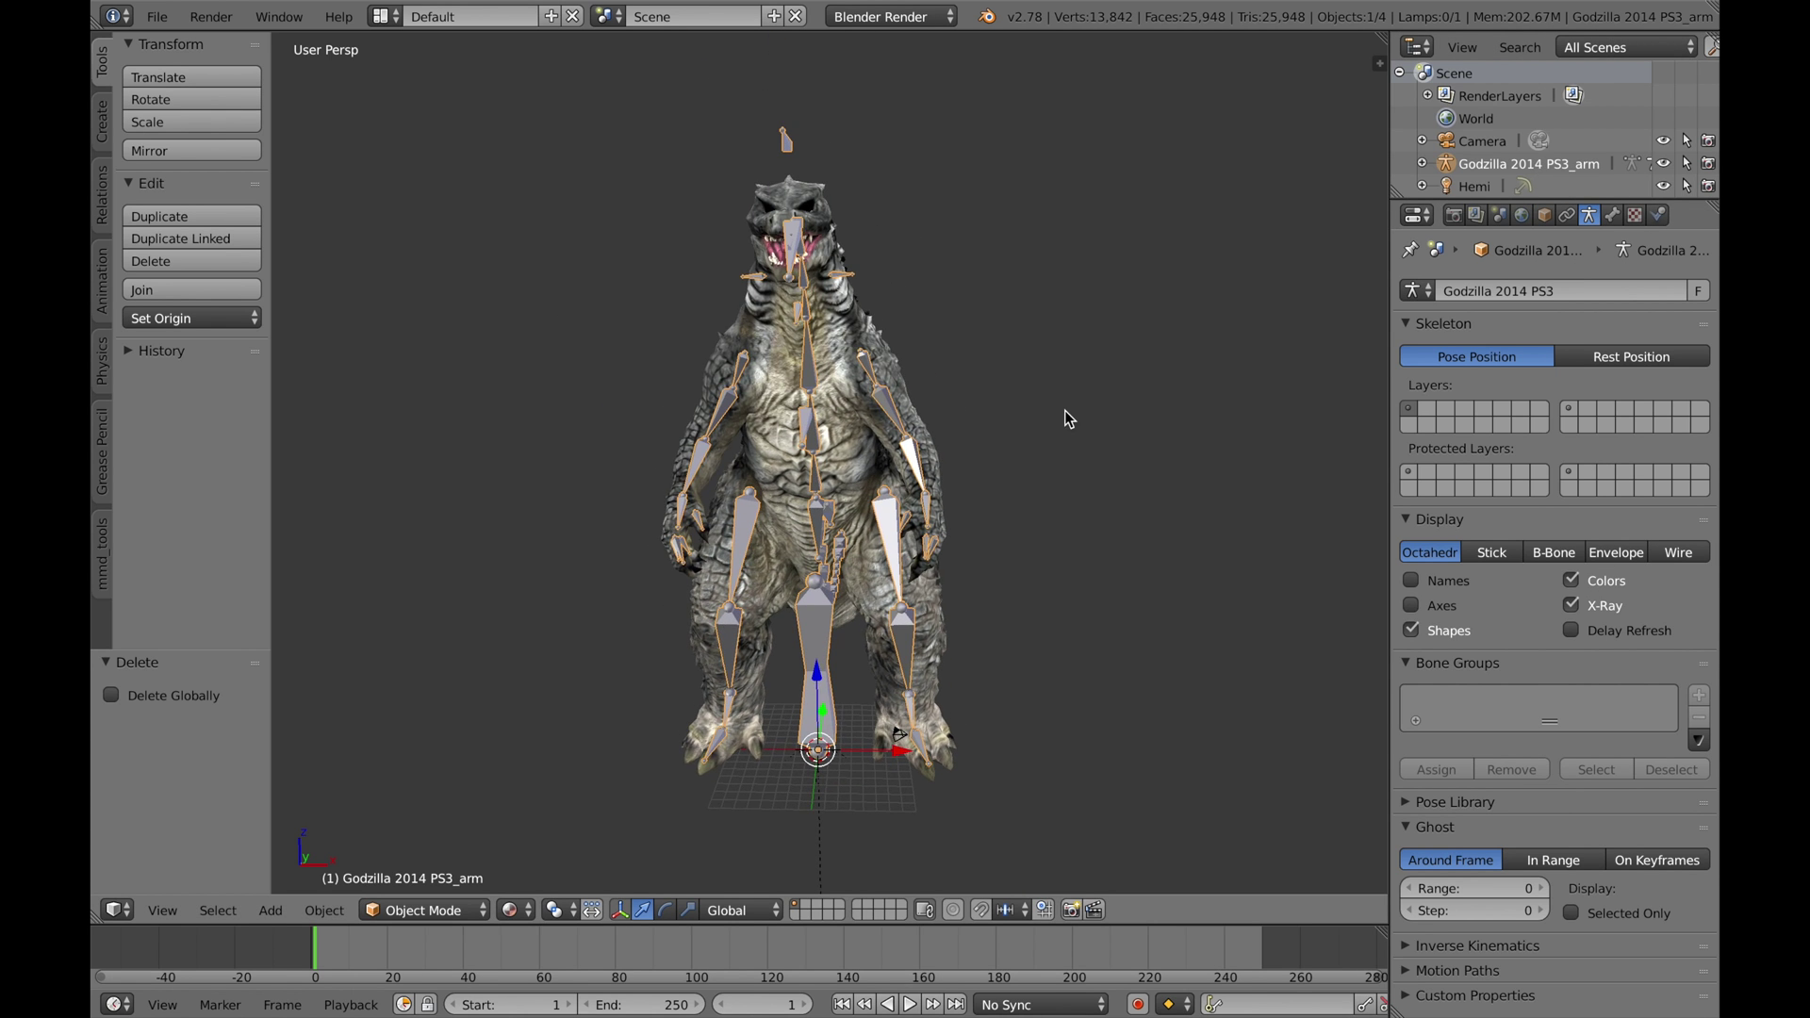
mouse_move(1067, 418)
middle_down()
mouse_move(927, 431)
mouse_move(1031, 415)
middle_up()
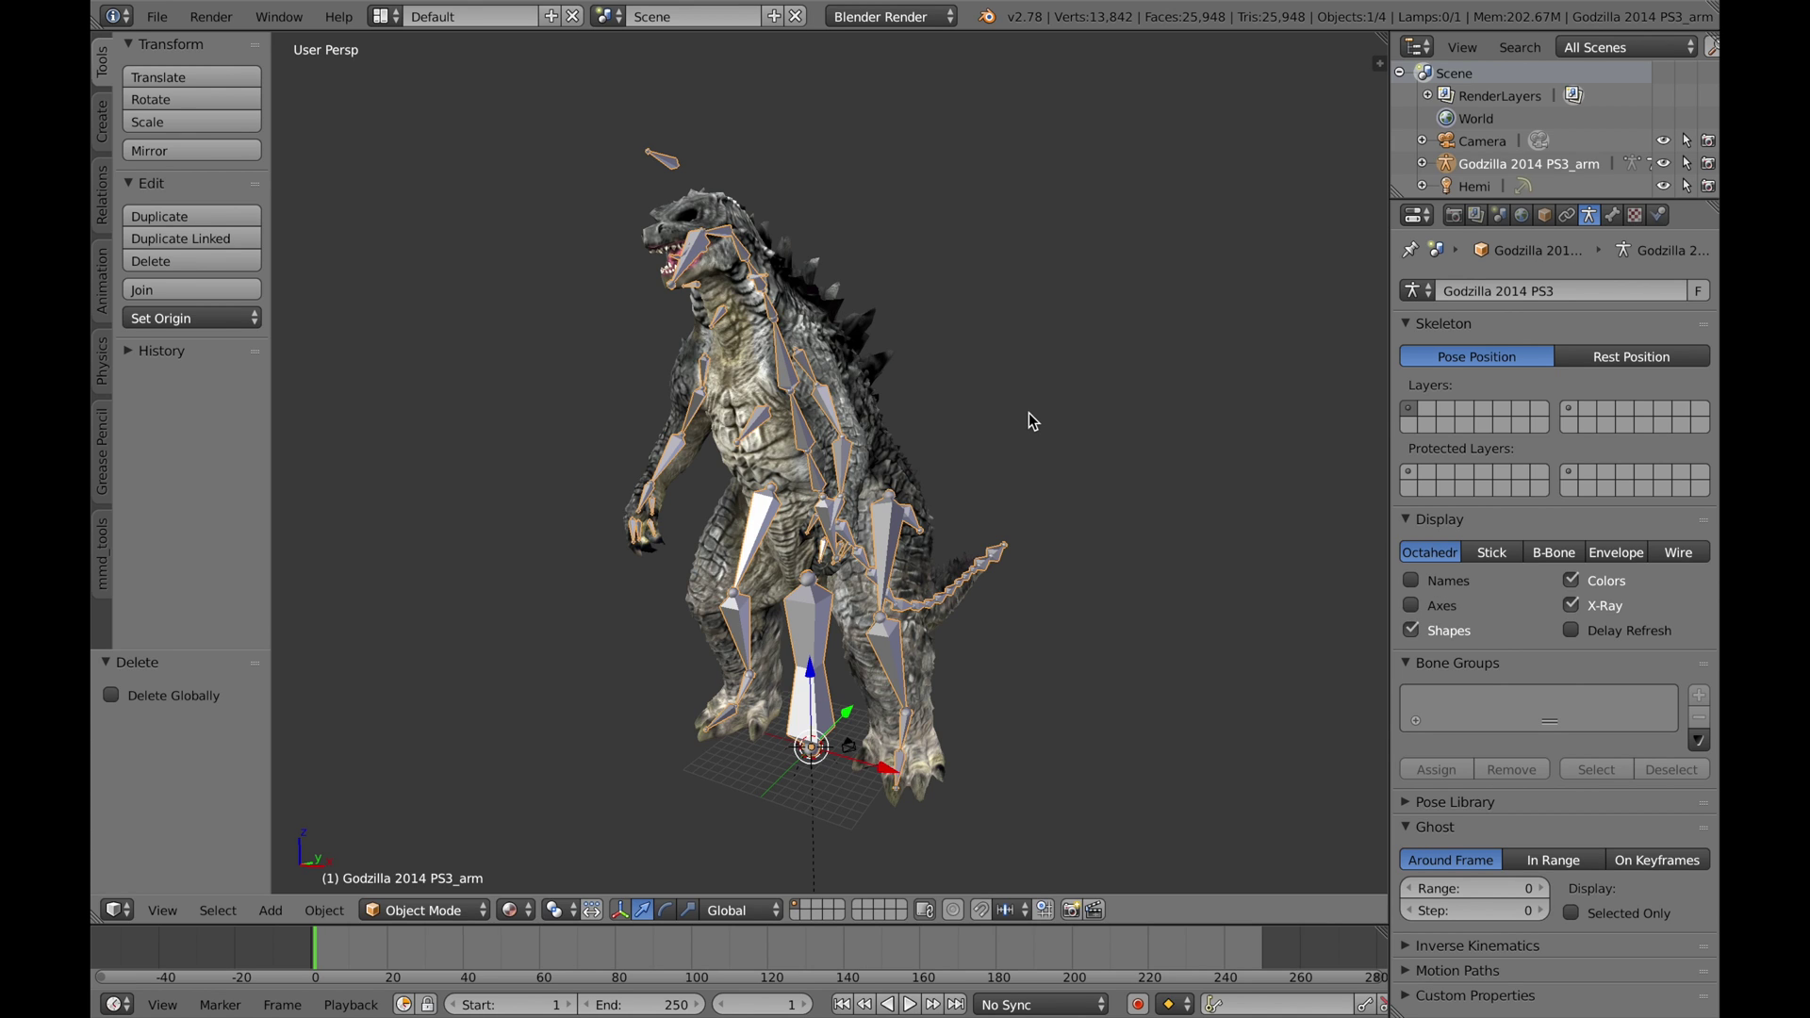
Step: Inspect the armature from several sides and switch it from Object Mode to Pose Mode
click(424, 909)
middle_drag(1069, 412, 826, 741)
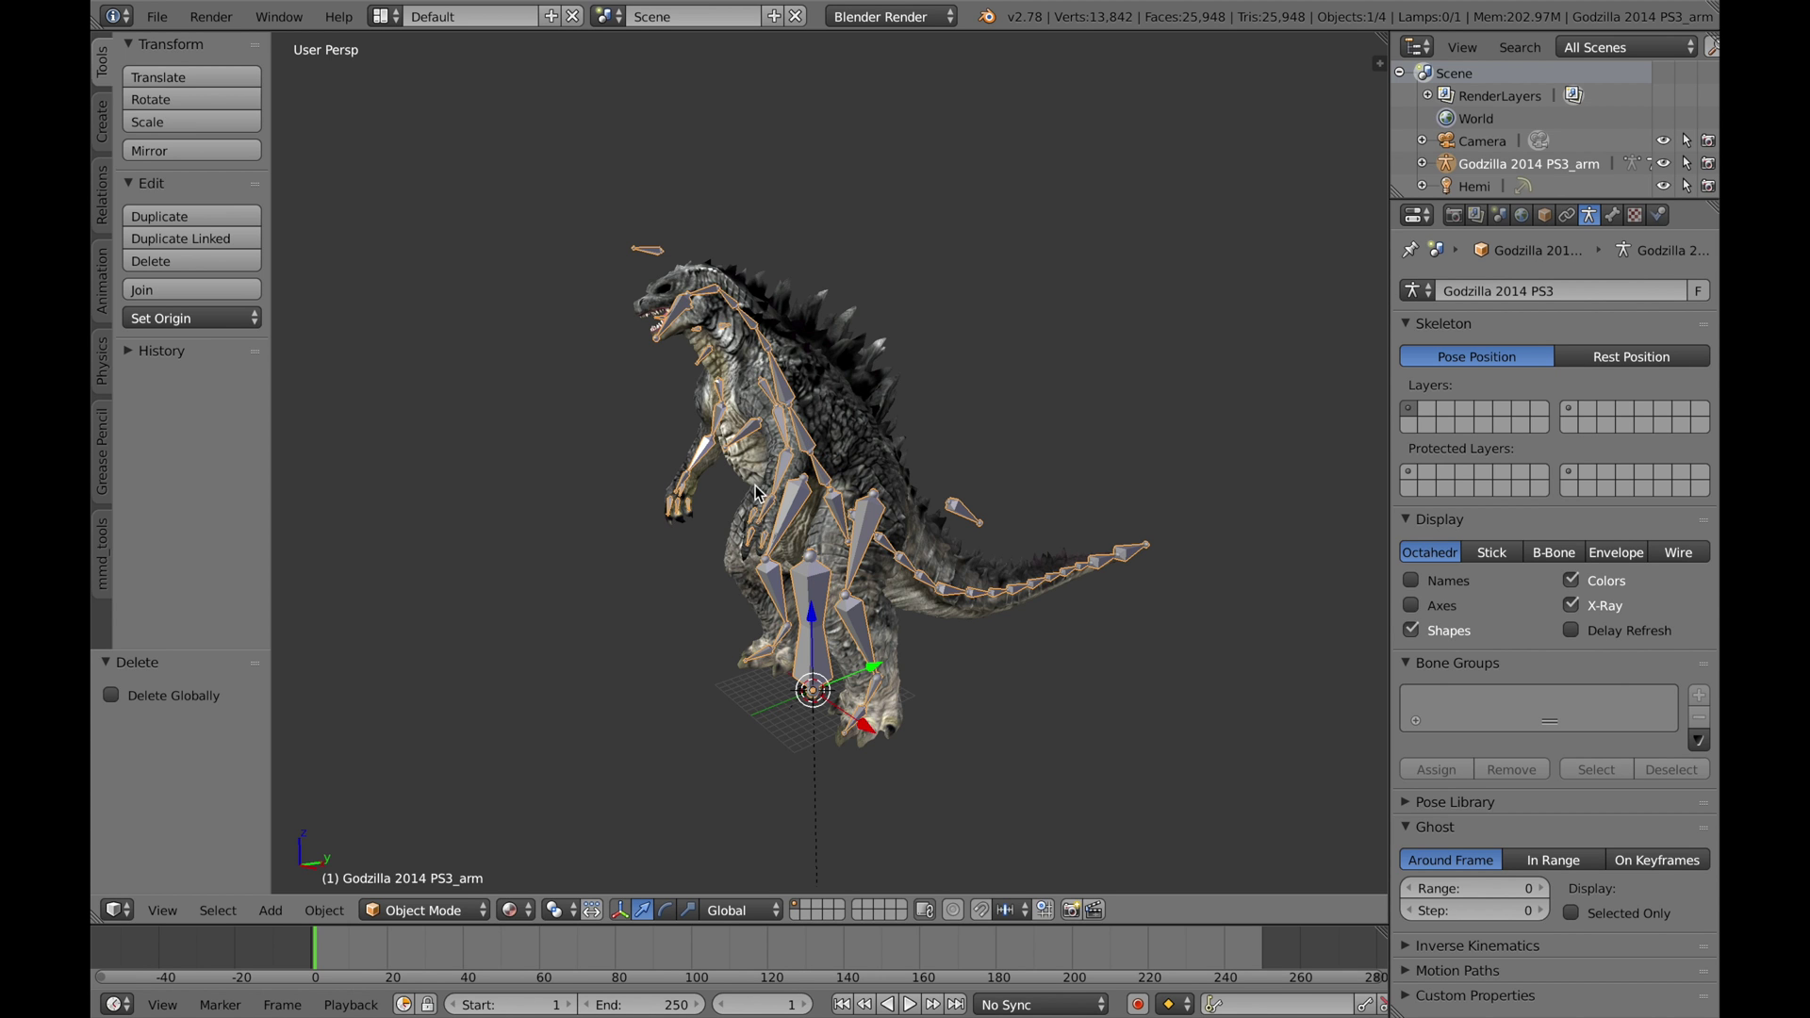
scroll(764, 462, up, 3)
middle_drag(764, 462, 815, 466)
scroll(817, 472, down, 5)
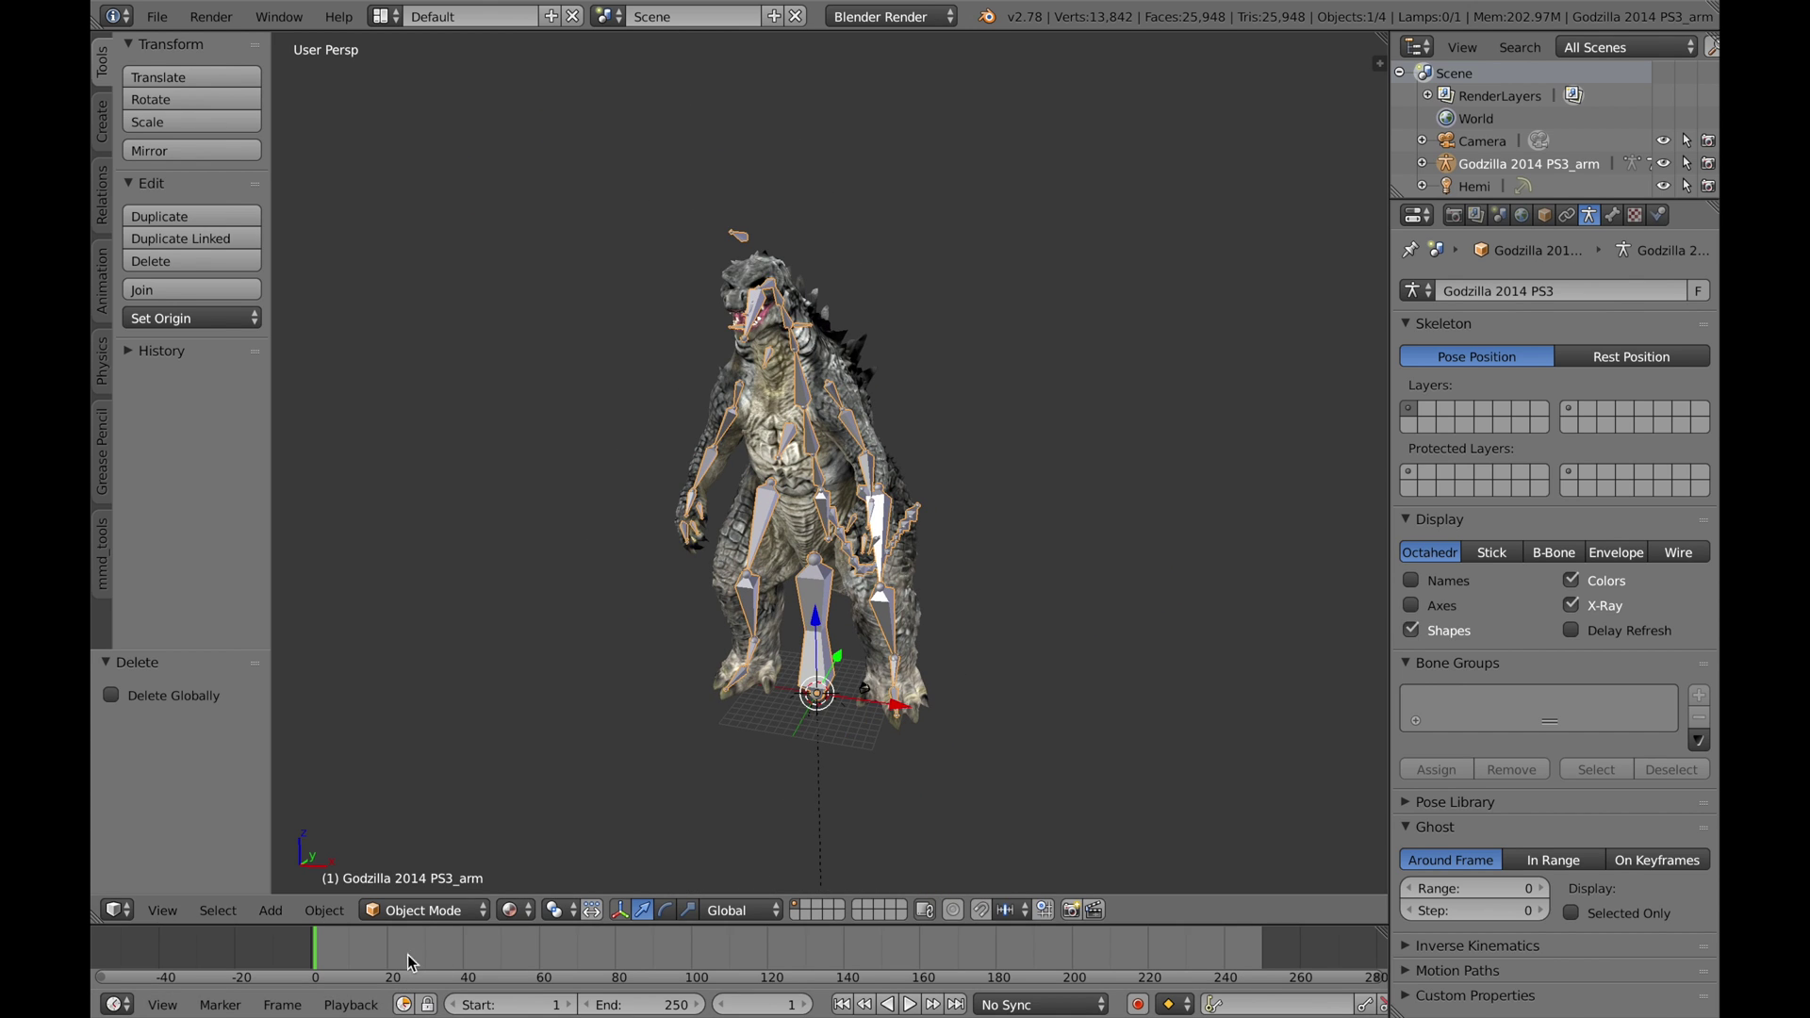
click(429, 912)
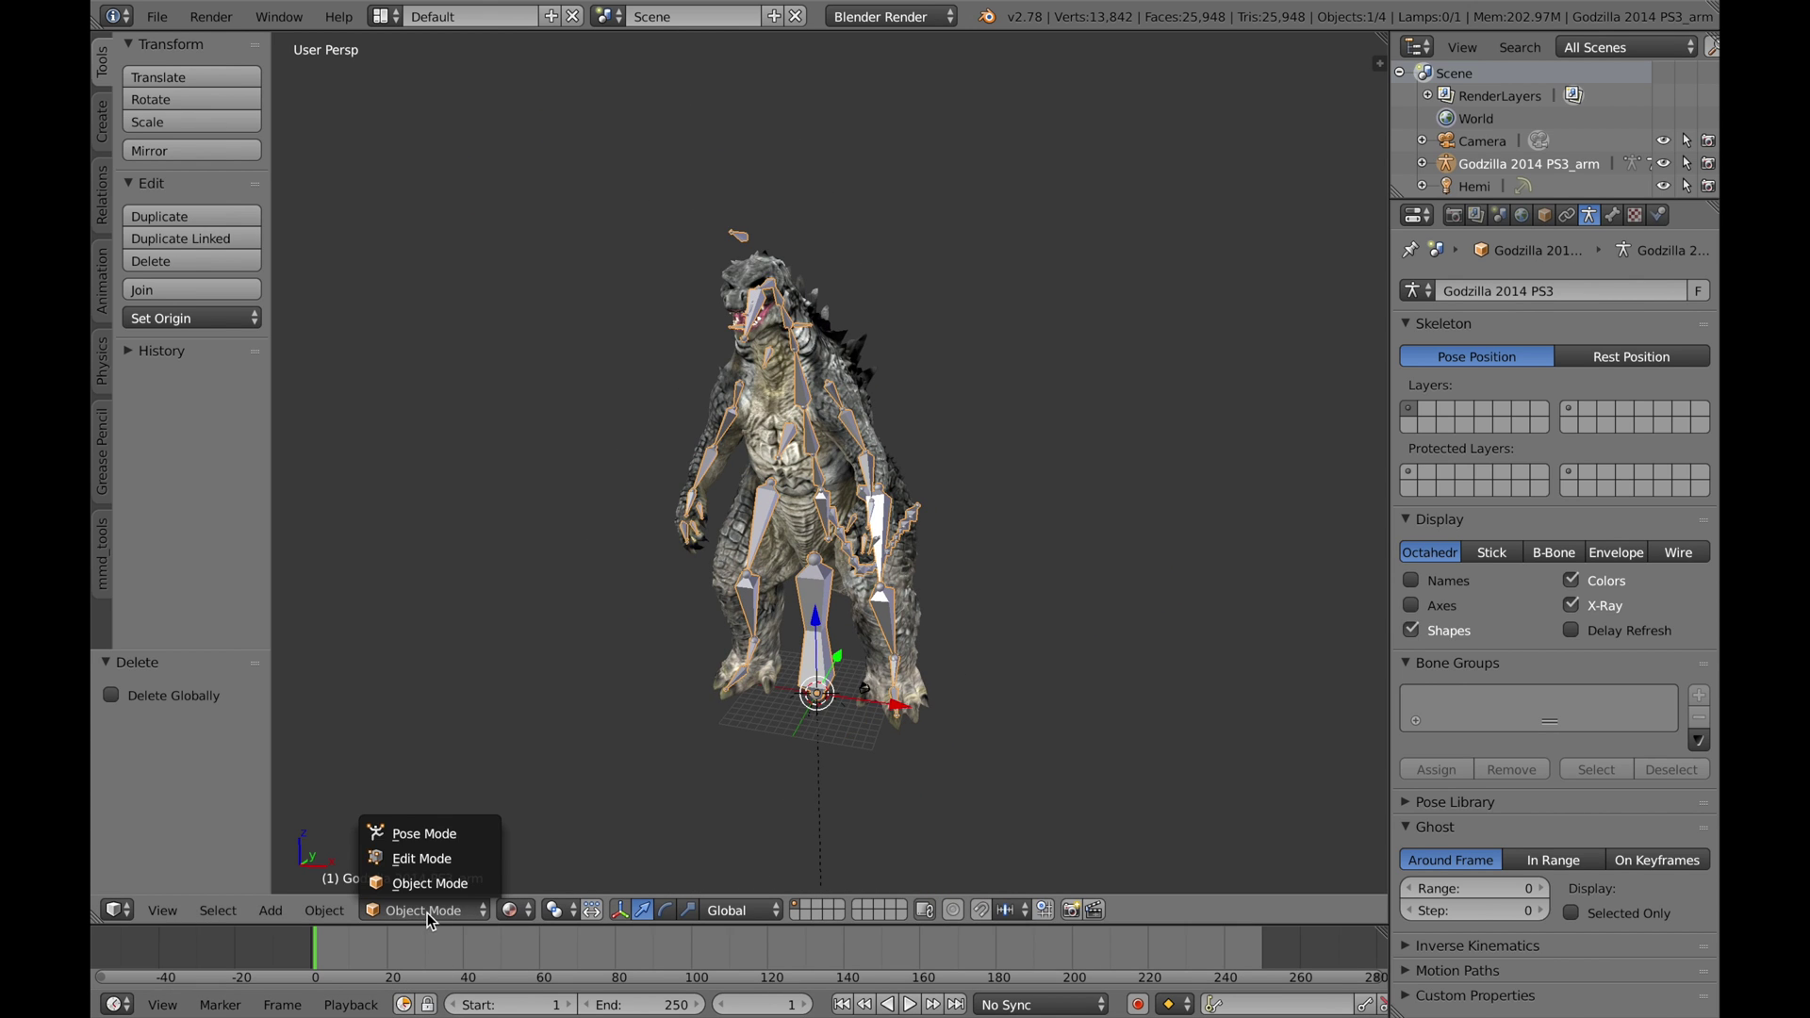
click(434, 835)
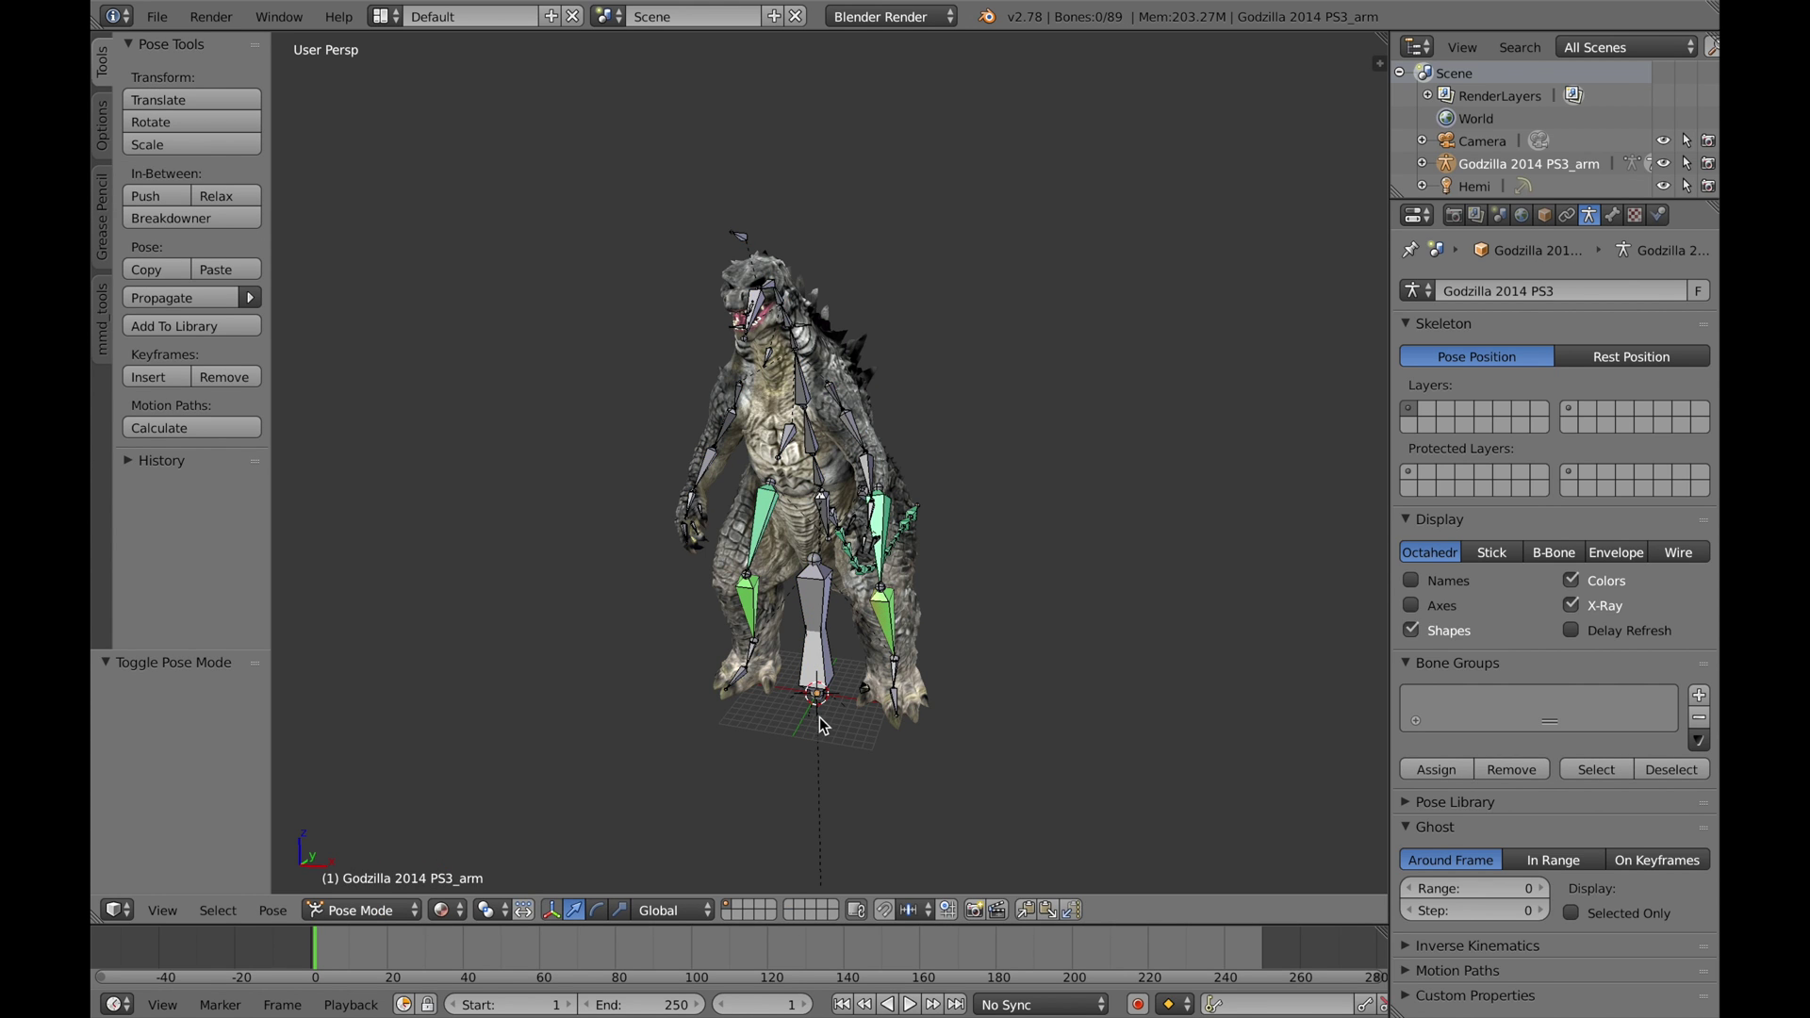
Step: Select all the armature's bones and scale them uniformly down to about 0.19
key(a)
key(a)
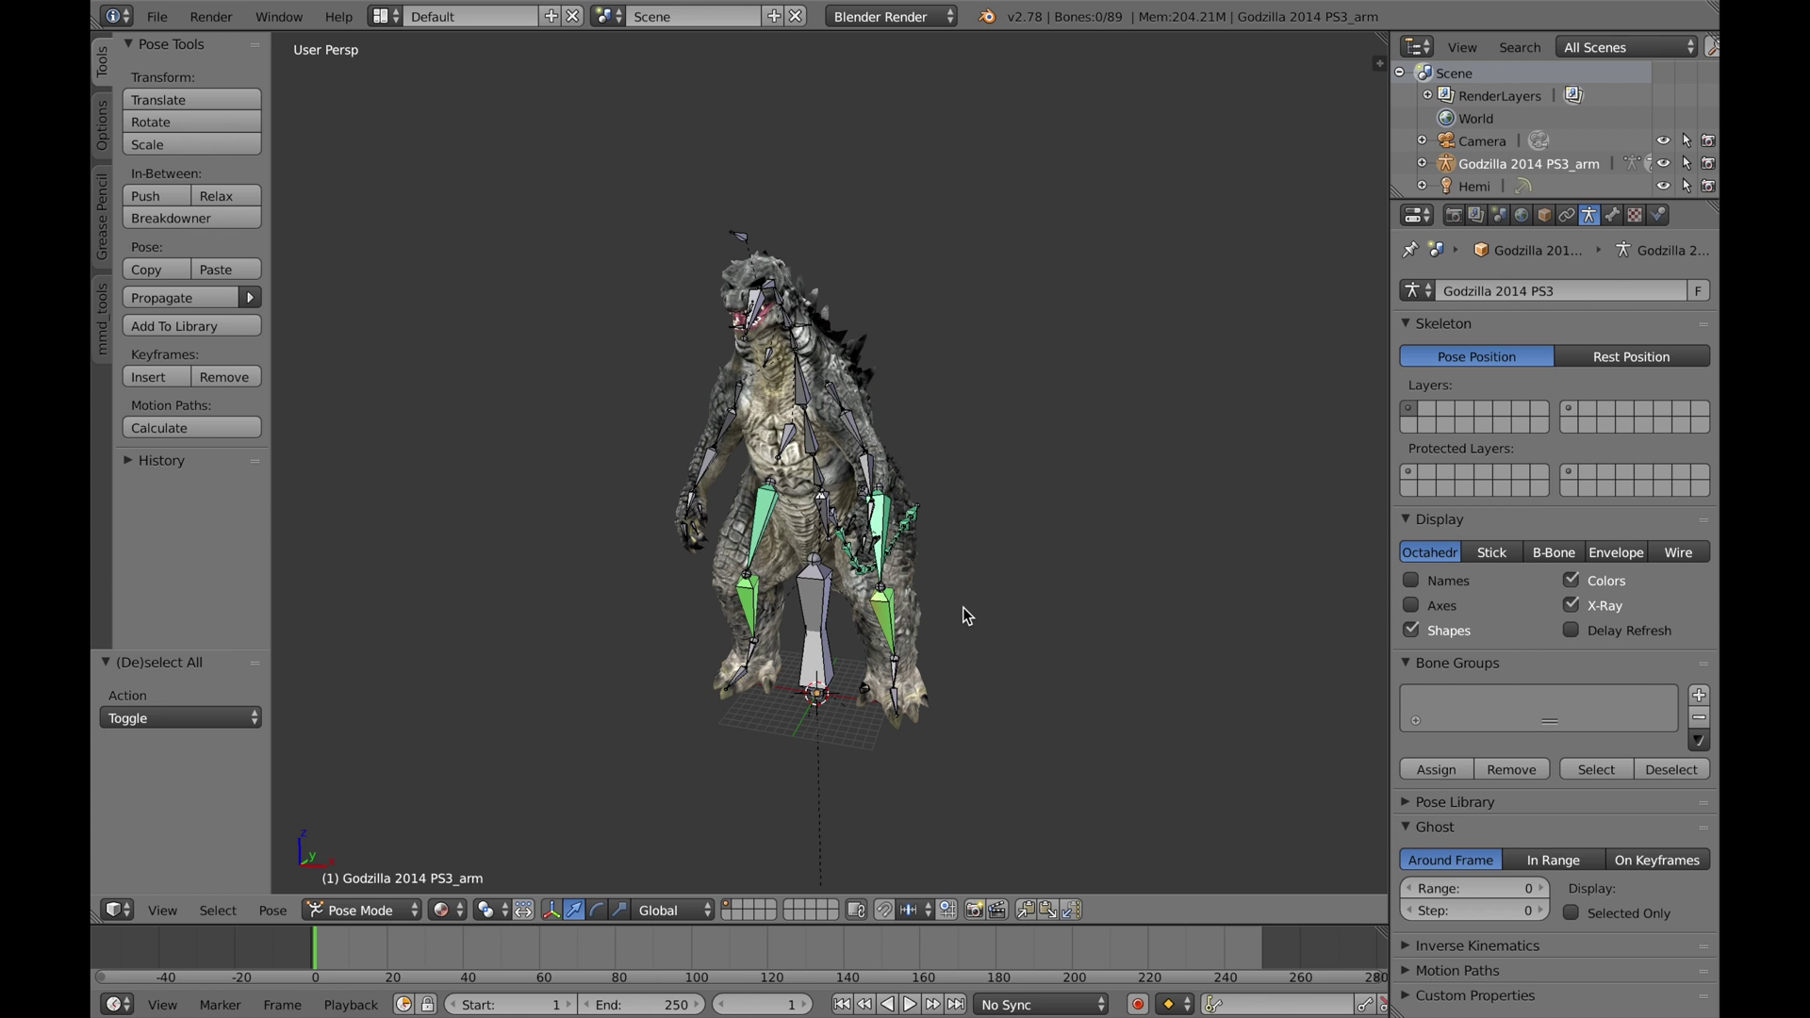
key(a)
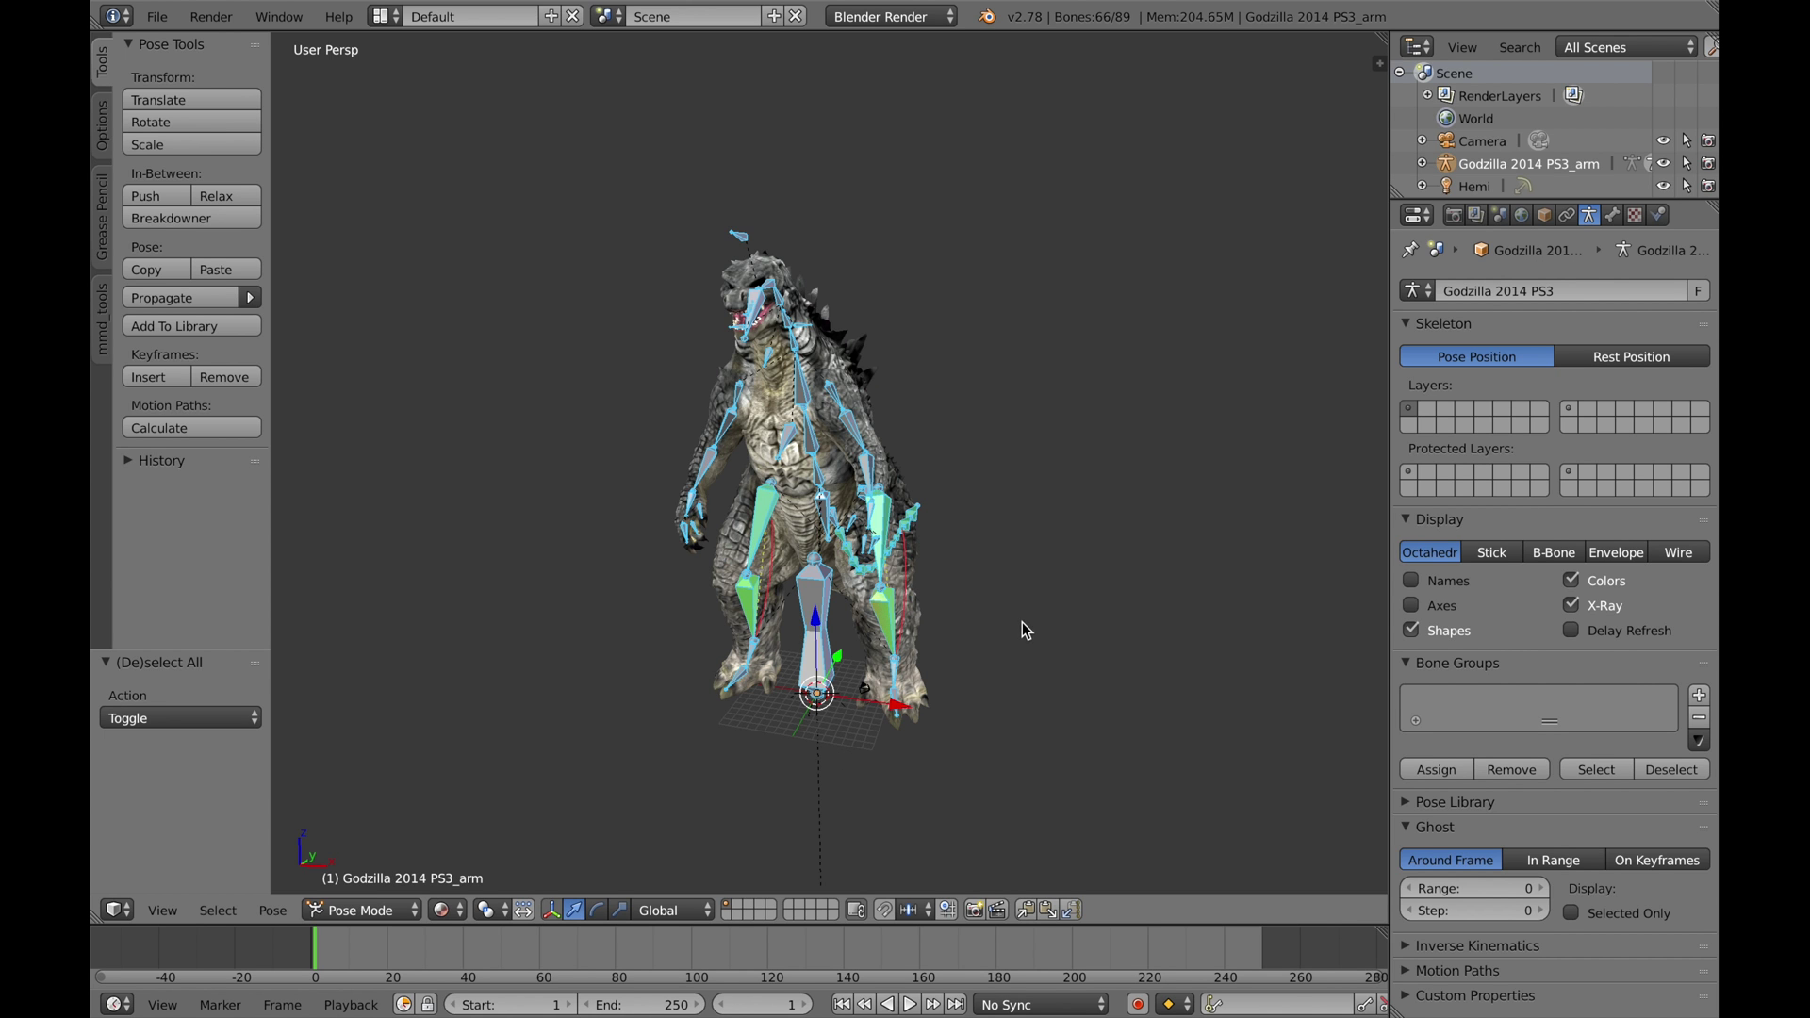
key(KP_1)
key(s)
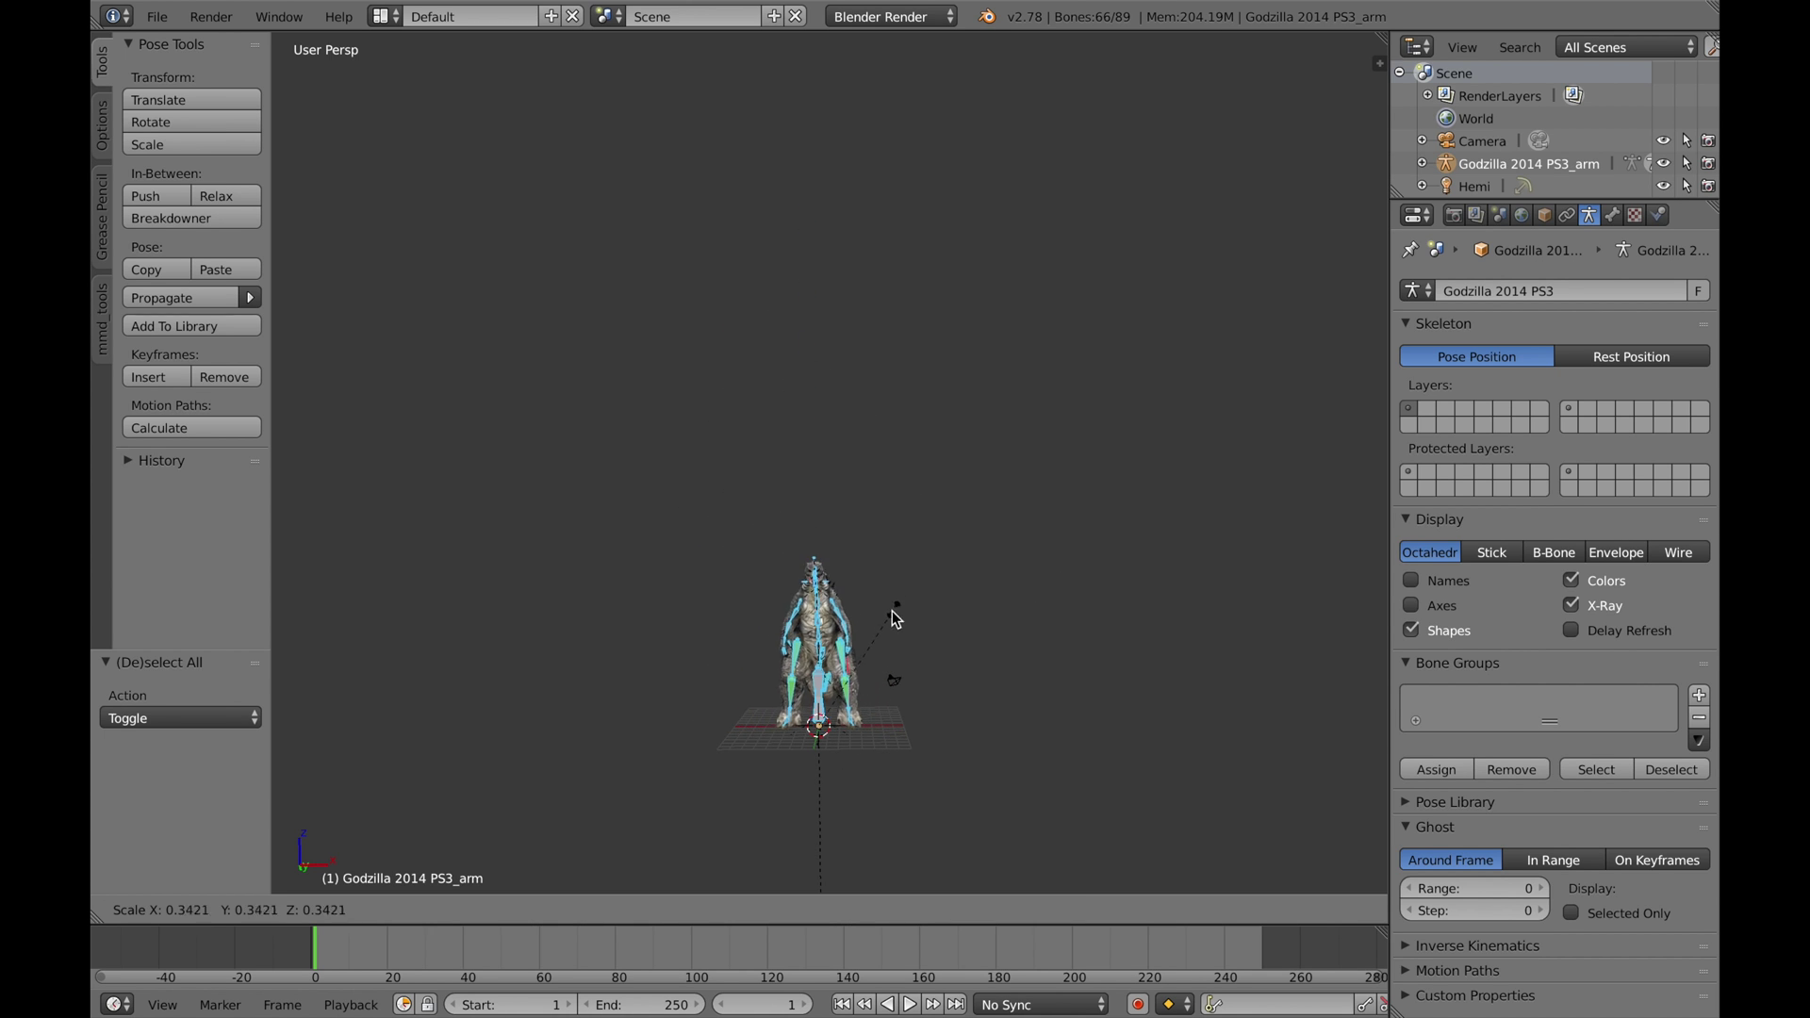
click(855, 673)
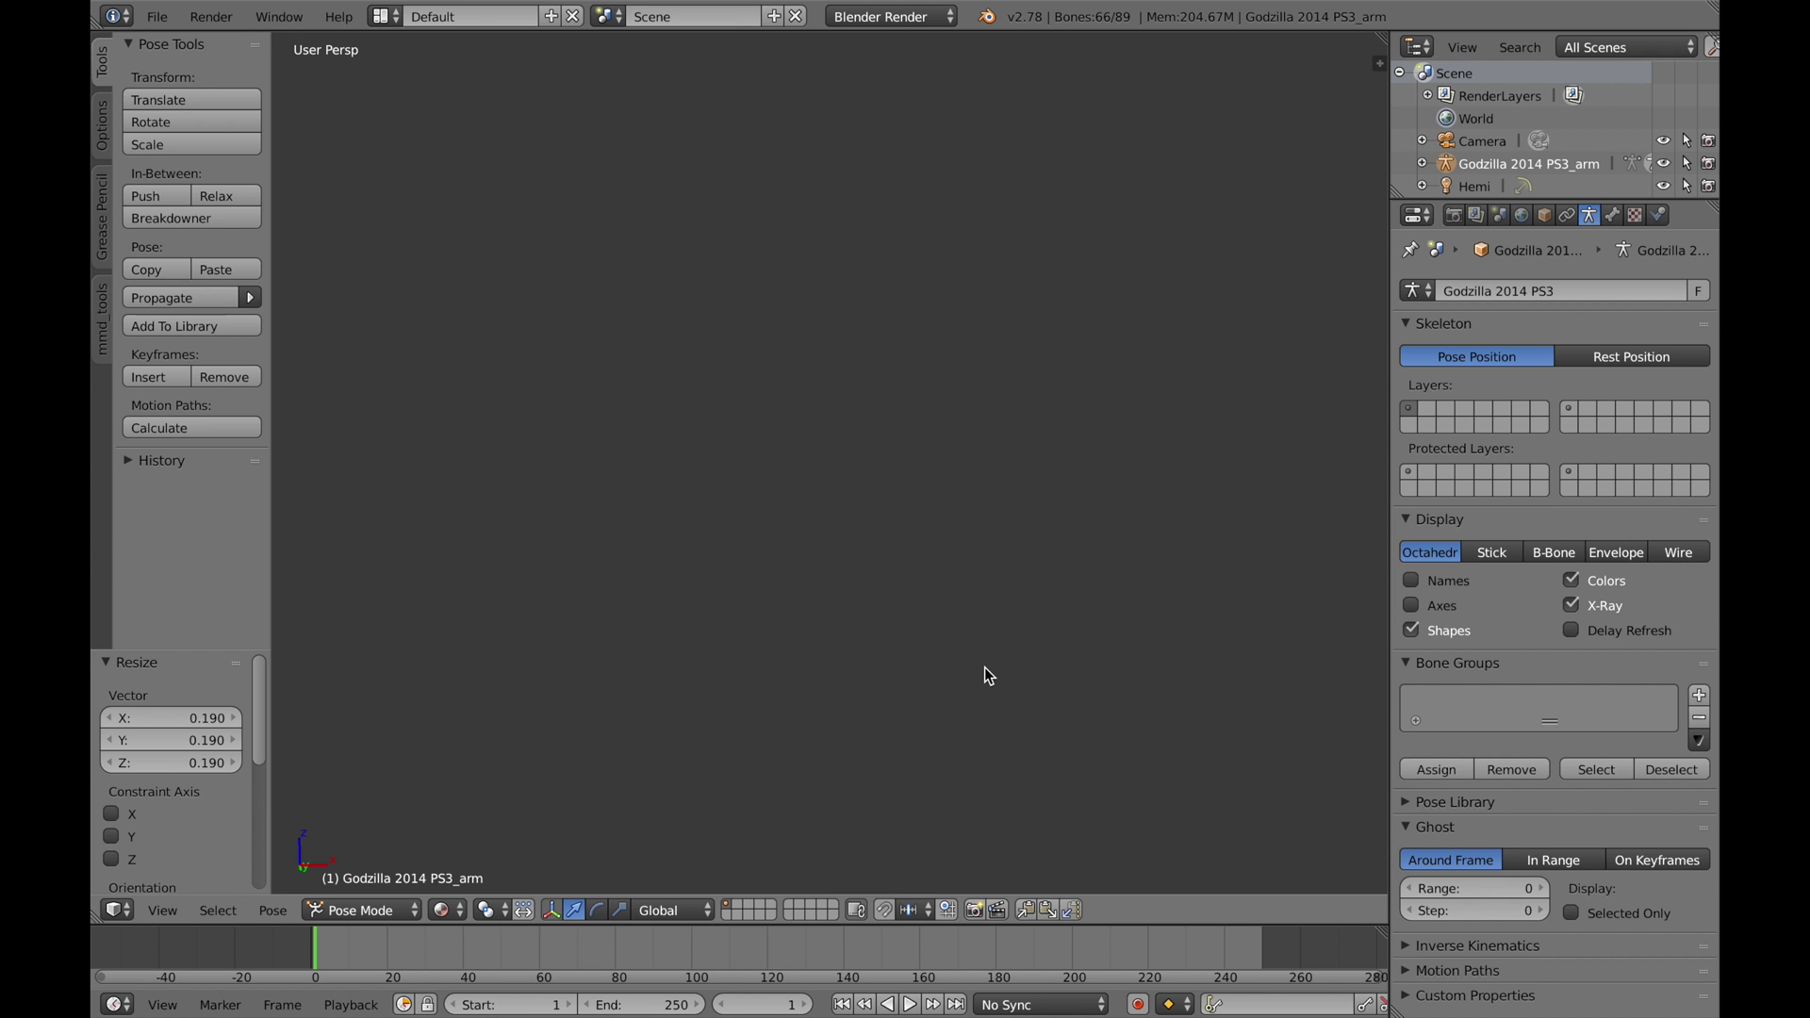
Step: Scale the selected bones uniformly once more, by about 0.78
shift+middle_drag(1015, 675, 1054, 563)
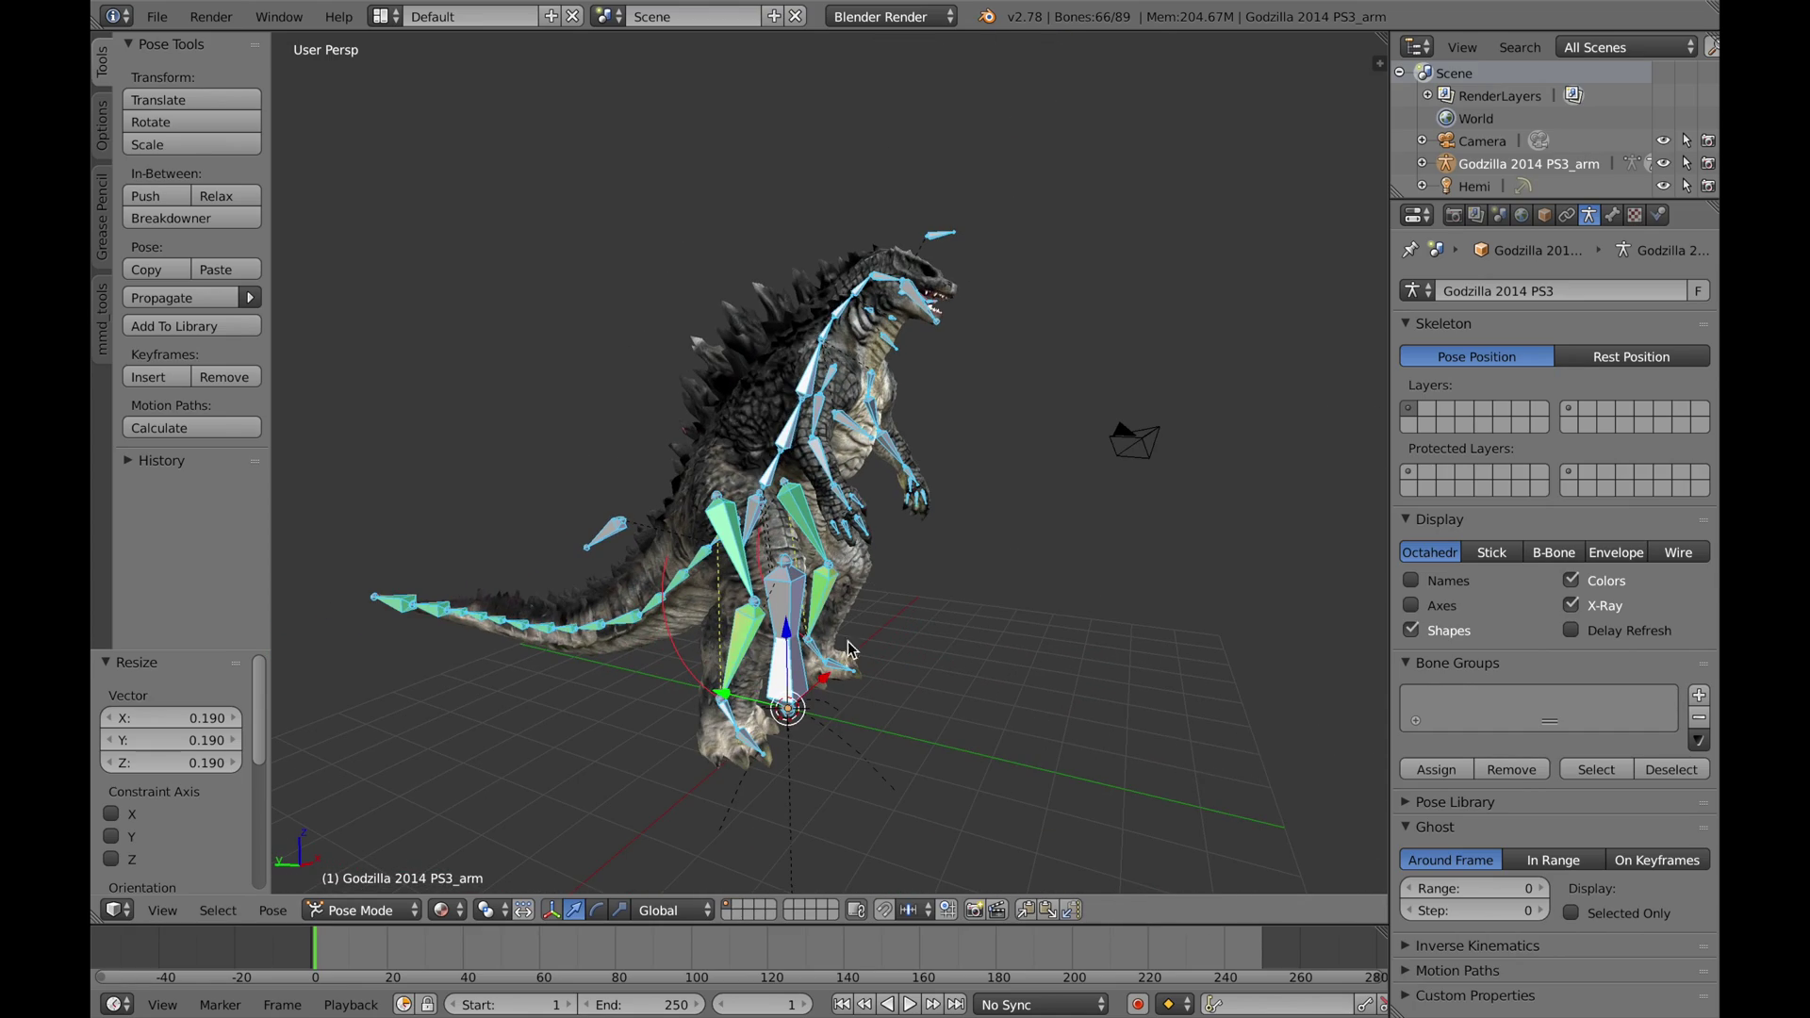
key(s)
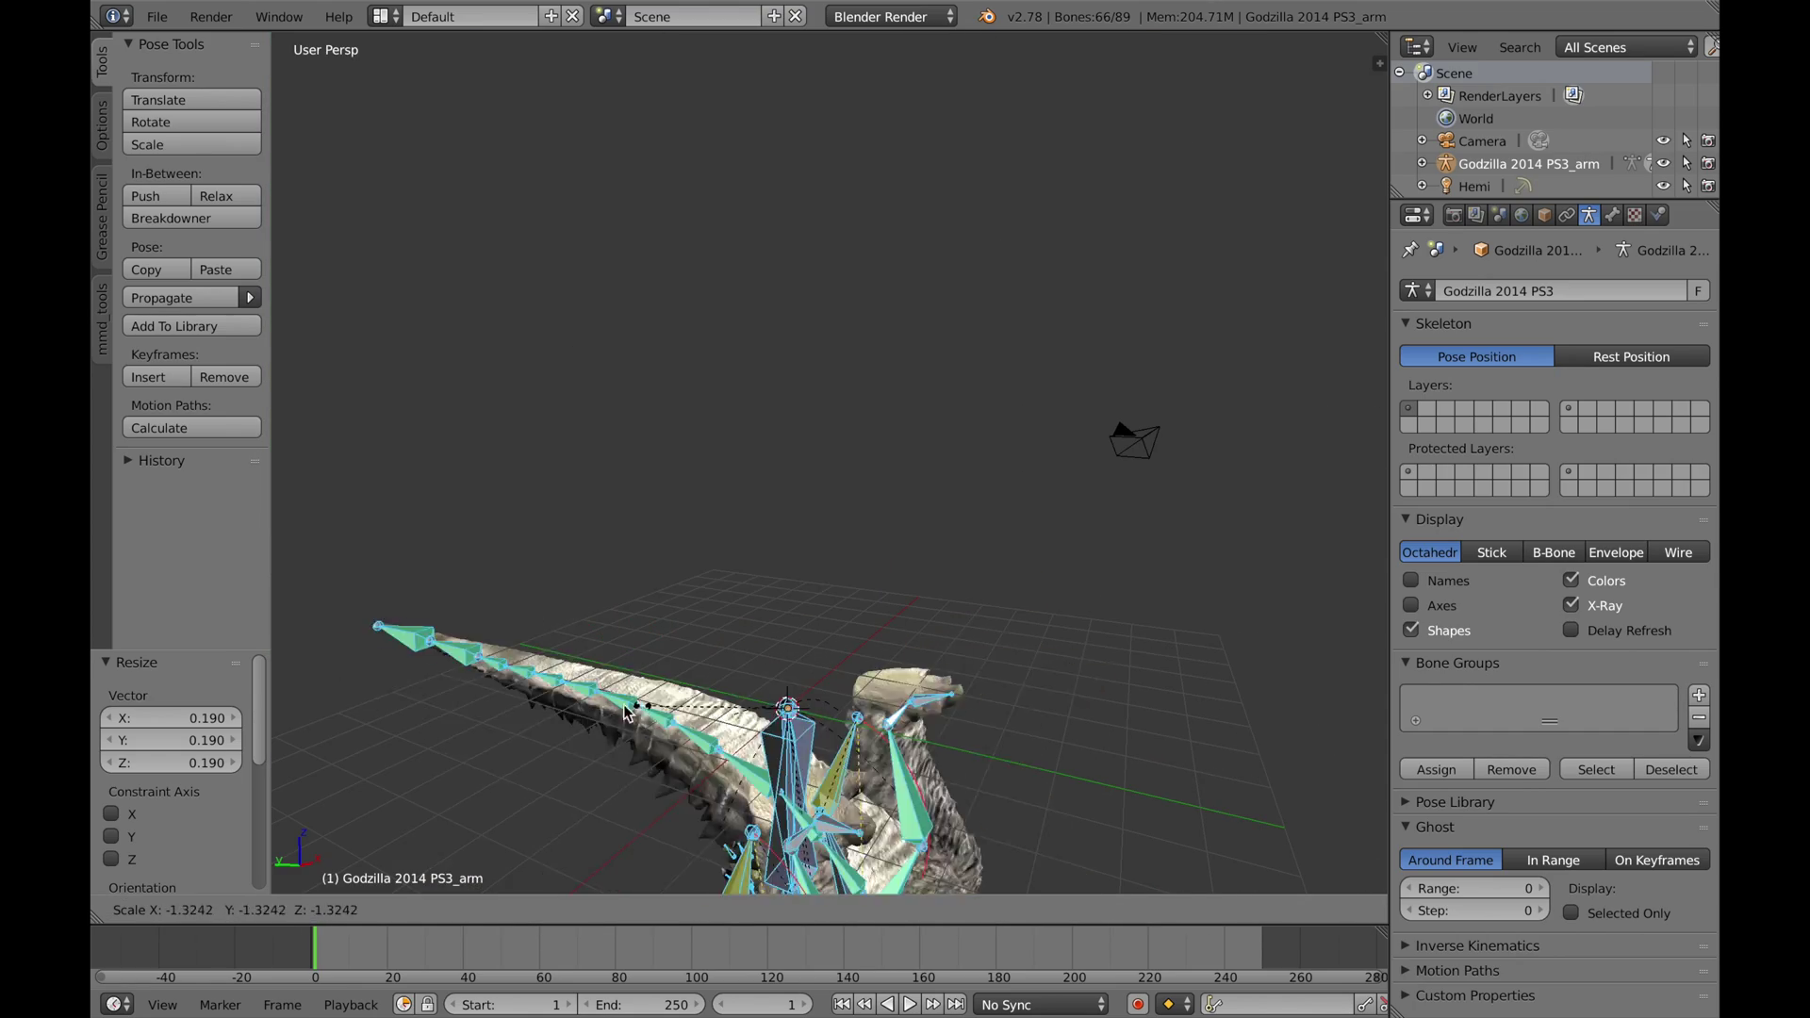
click(852, 654)
Step: Try a free trackball rotation of all the selected bones and undo it
key(r)
key(r)
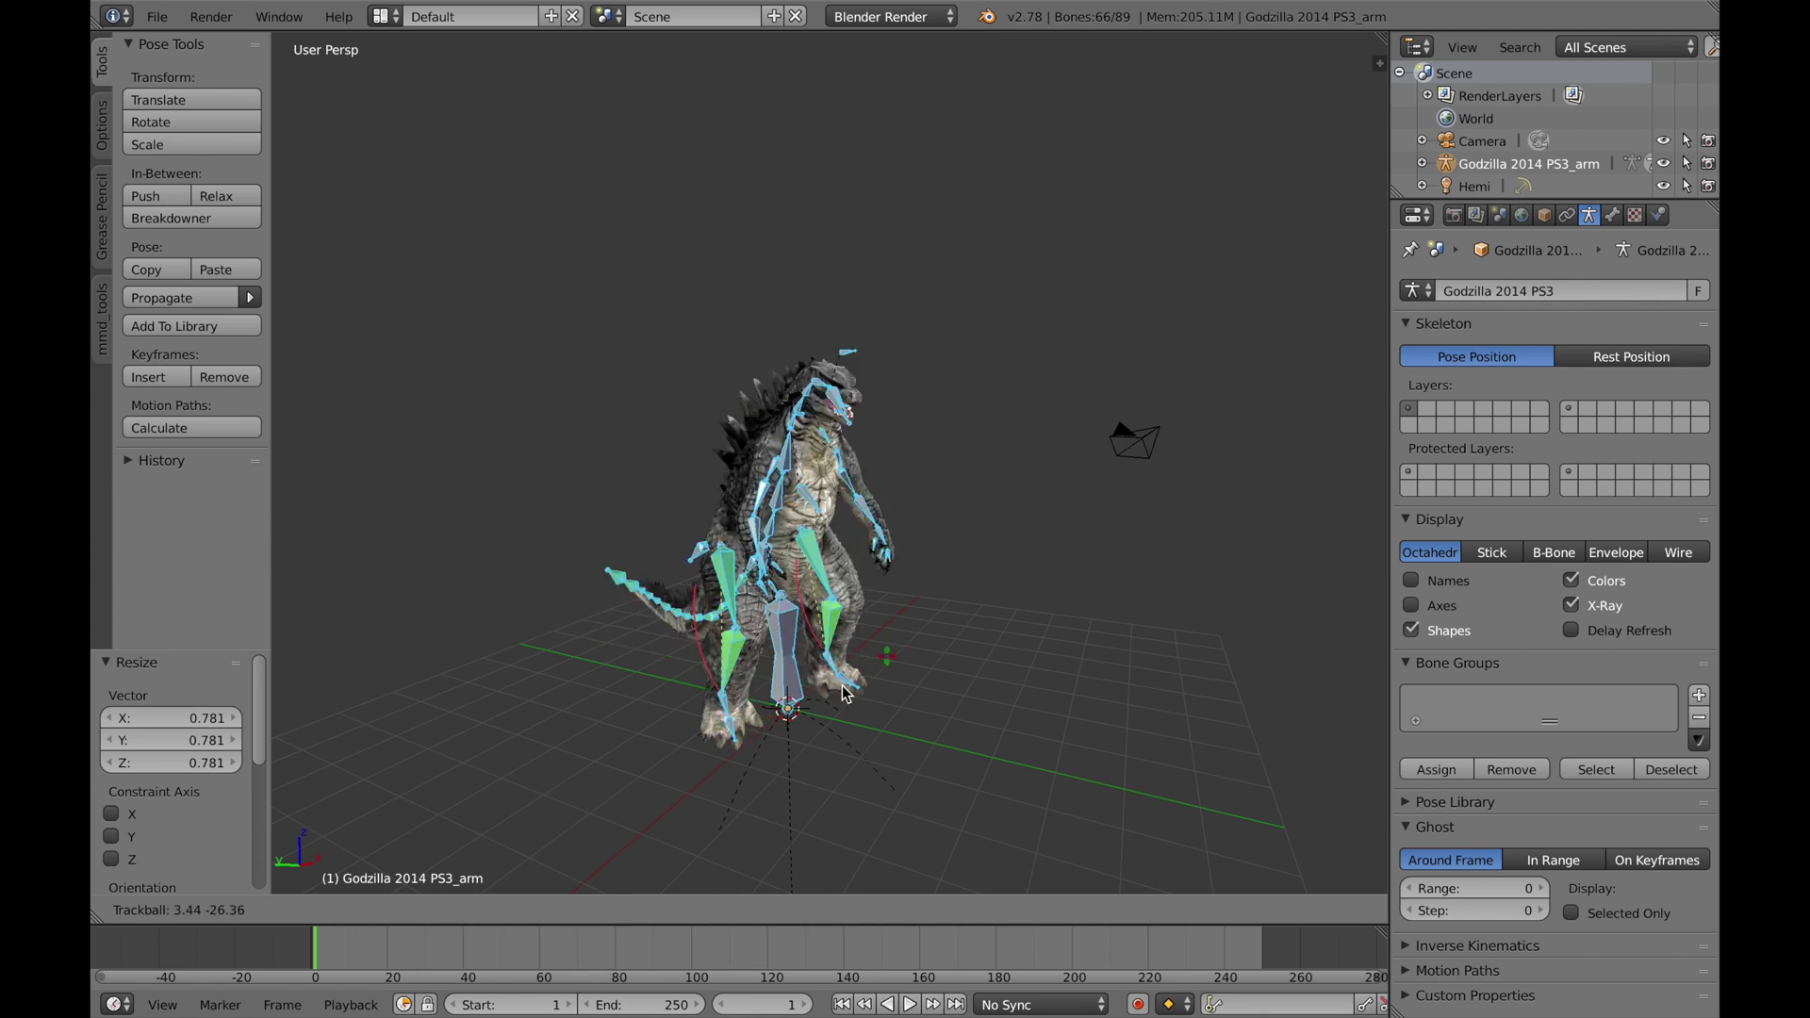
click(891, 529)
key(ctrl+z)
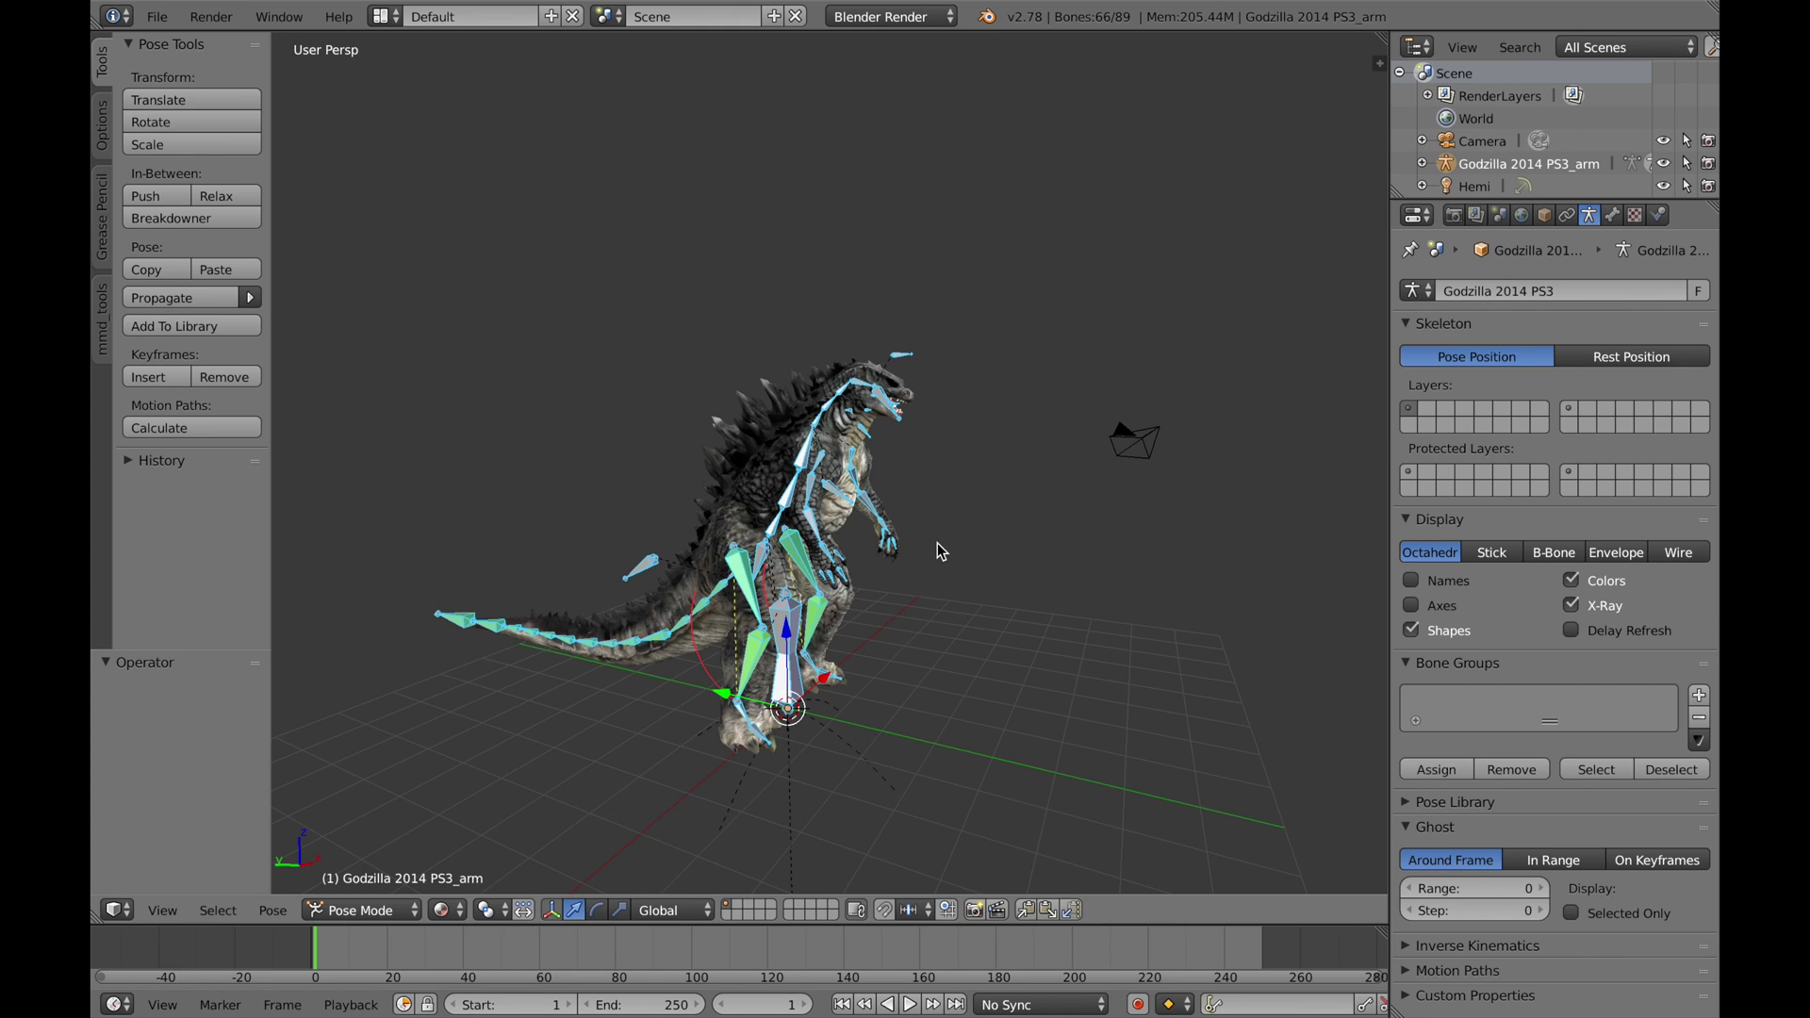
Step: Disable the armature's X-Ray display and hide the armature from the viewport
middle_drag(937, 543, 893, 484)
click(1603, 605)
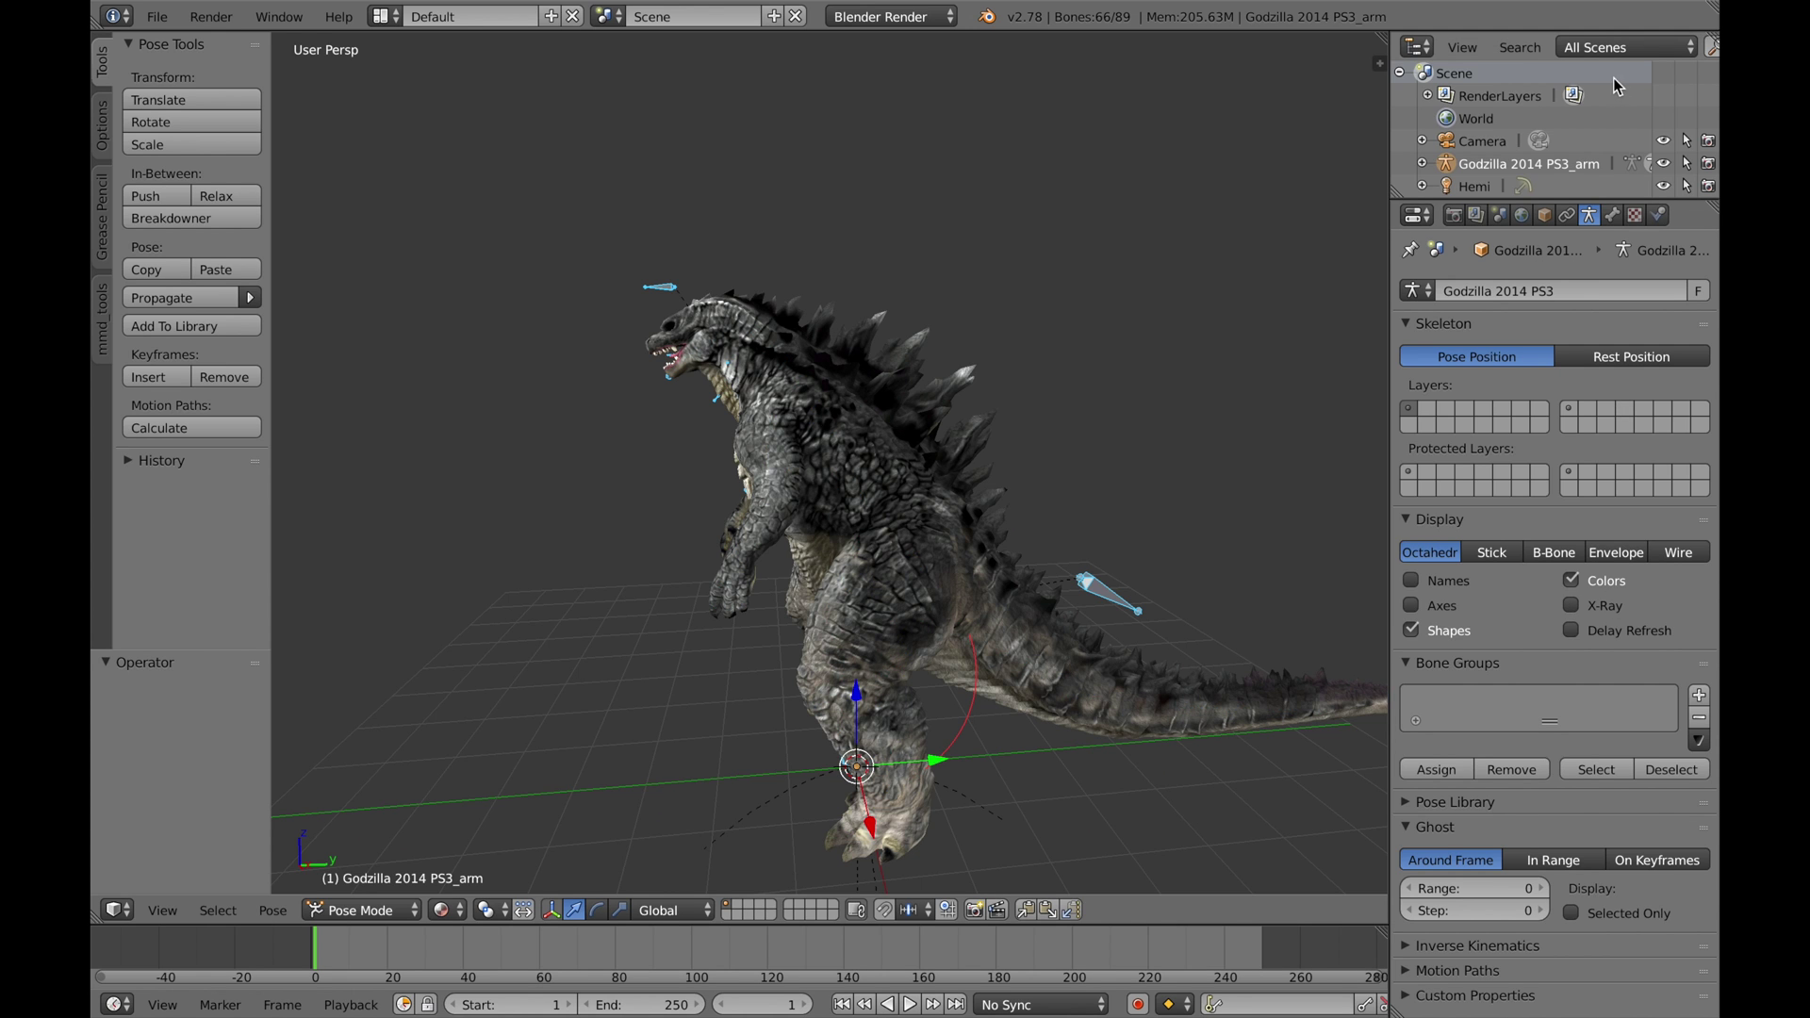
click(1664, 163)
Step: Make the Godzilla mesh active, deselect everything, and examine its materials, vertex groups and shape keys
right_click(796, 376)
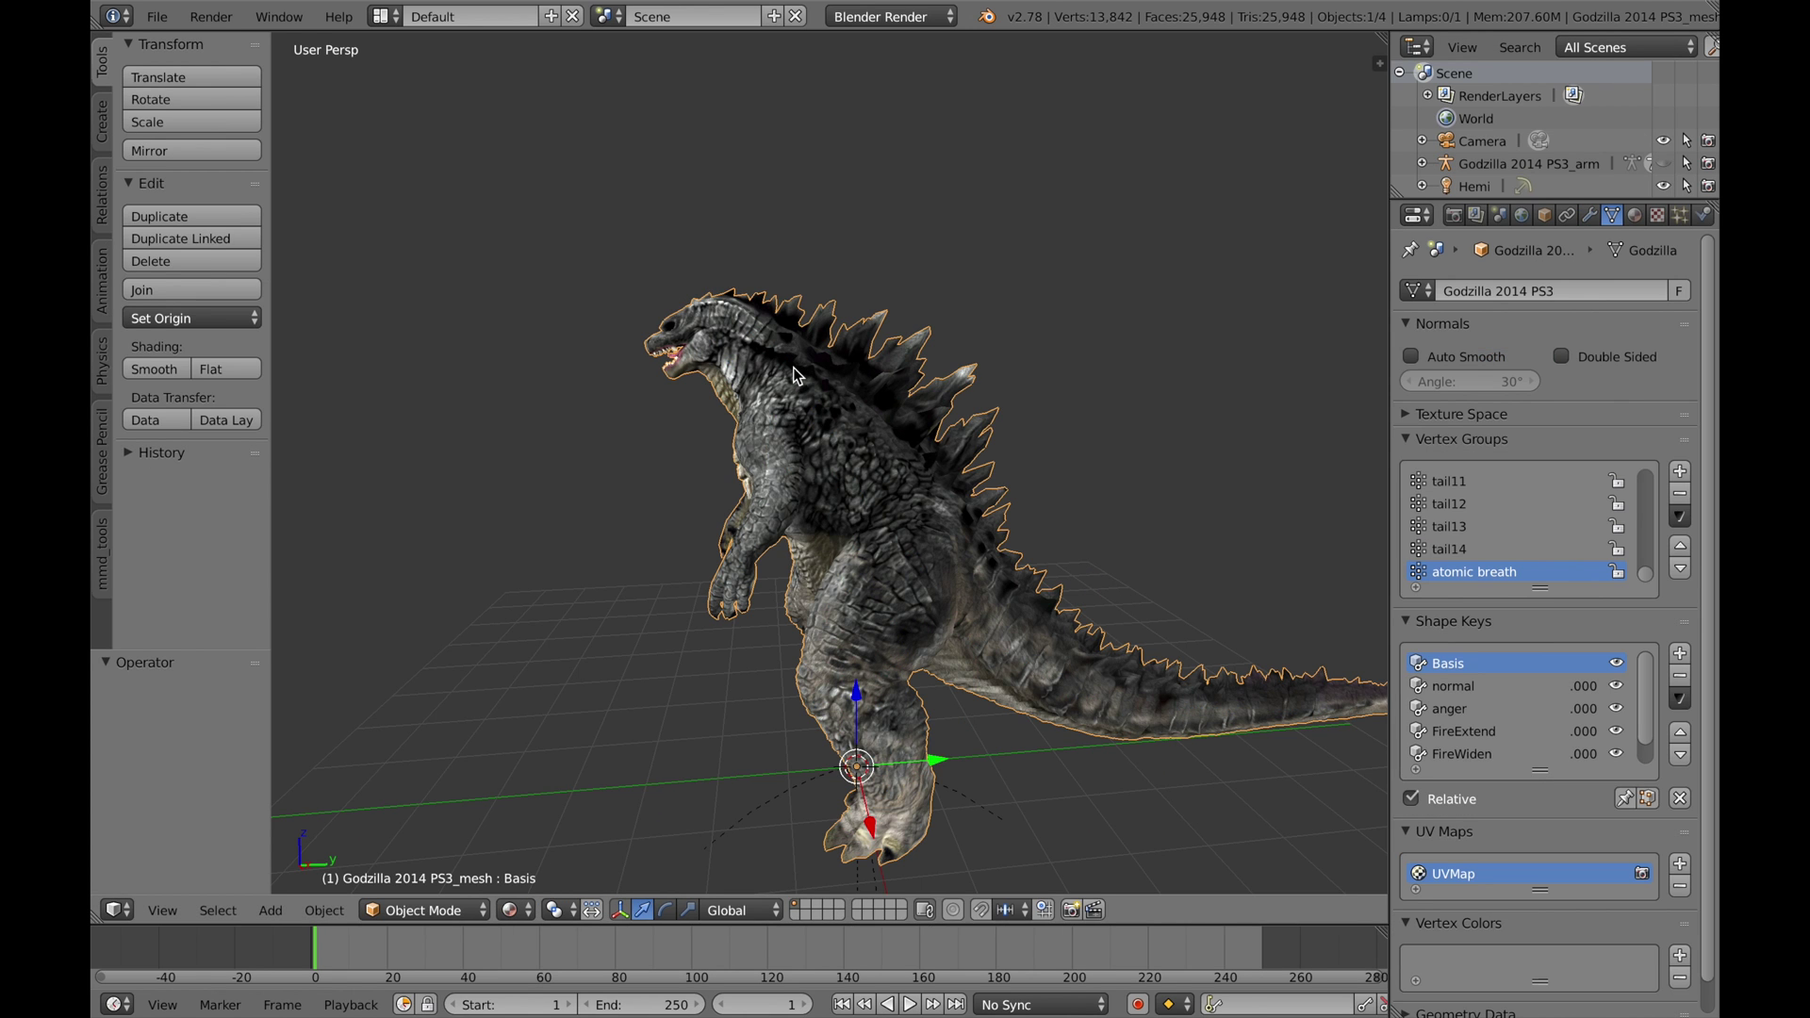
key(a)
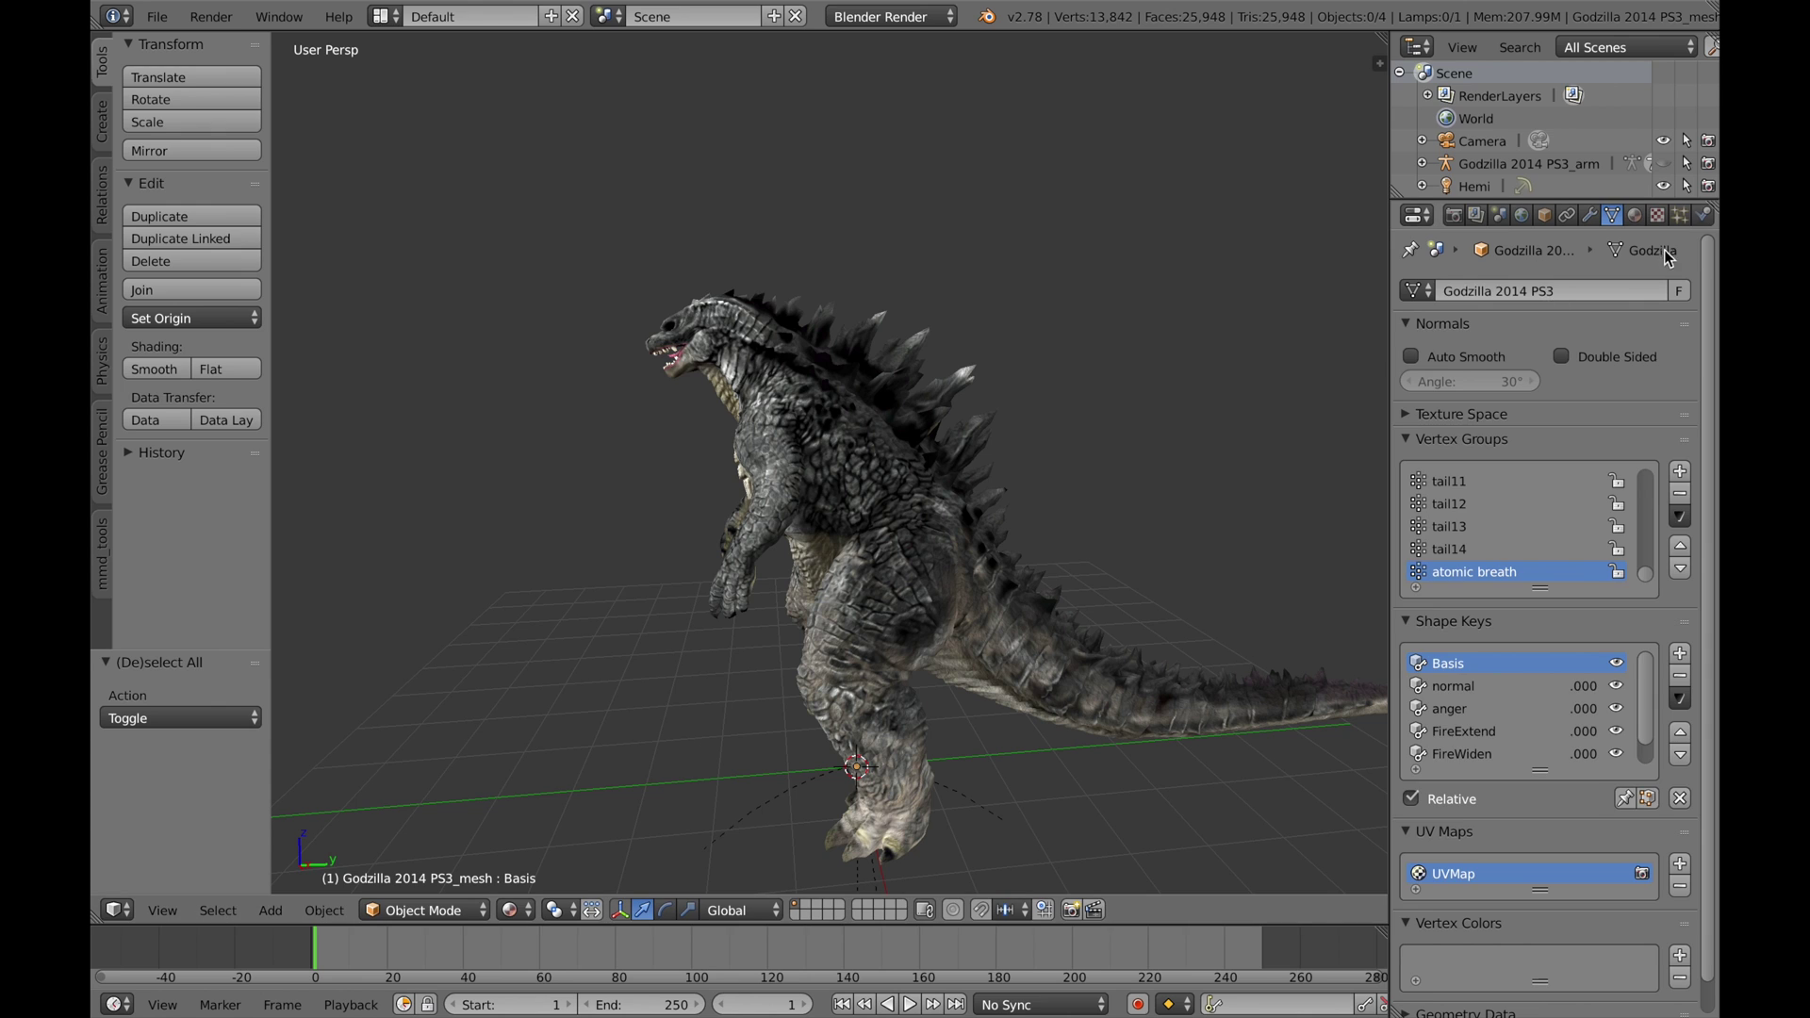
click(1641, 219)
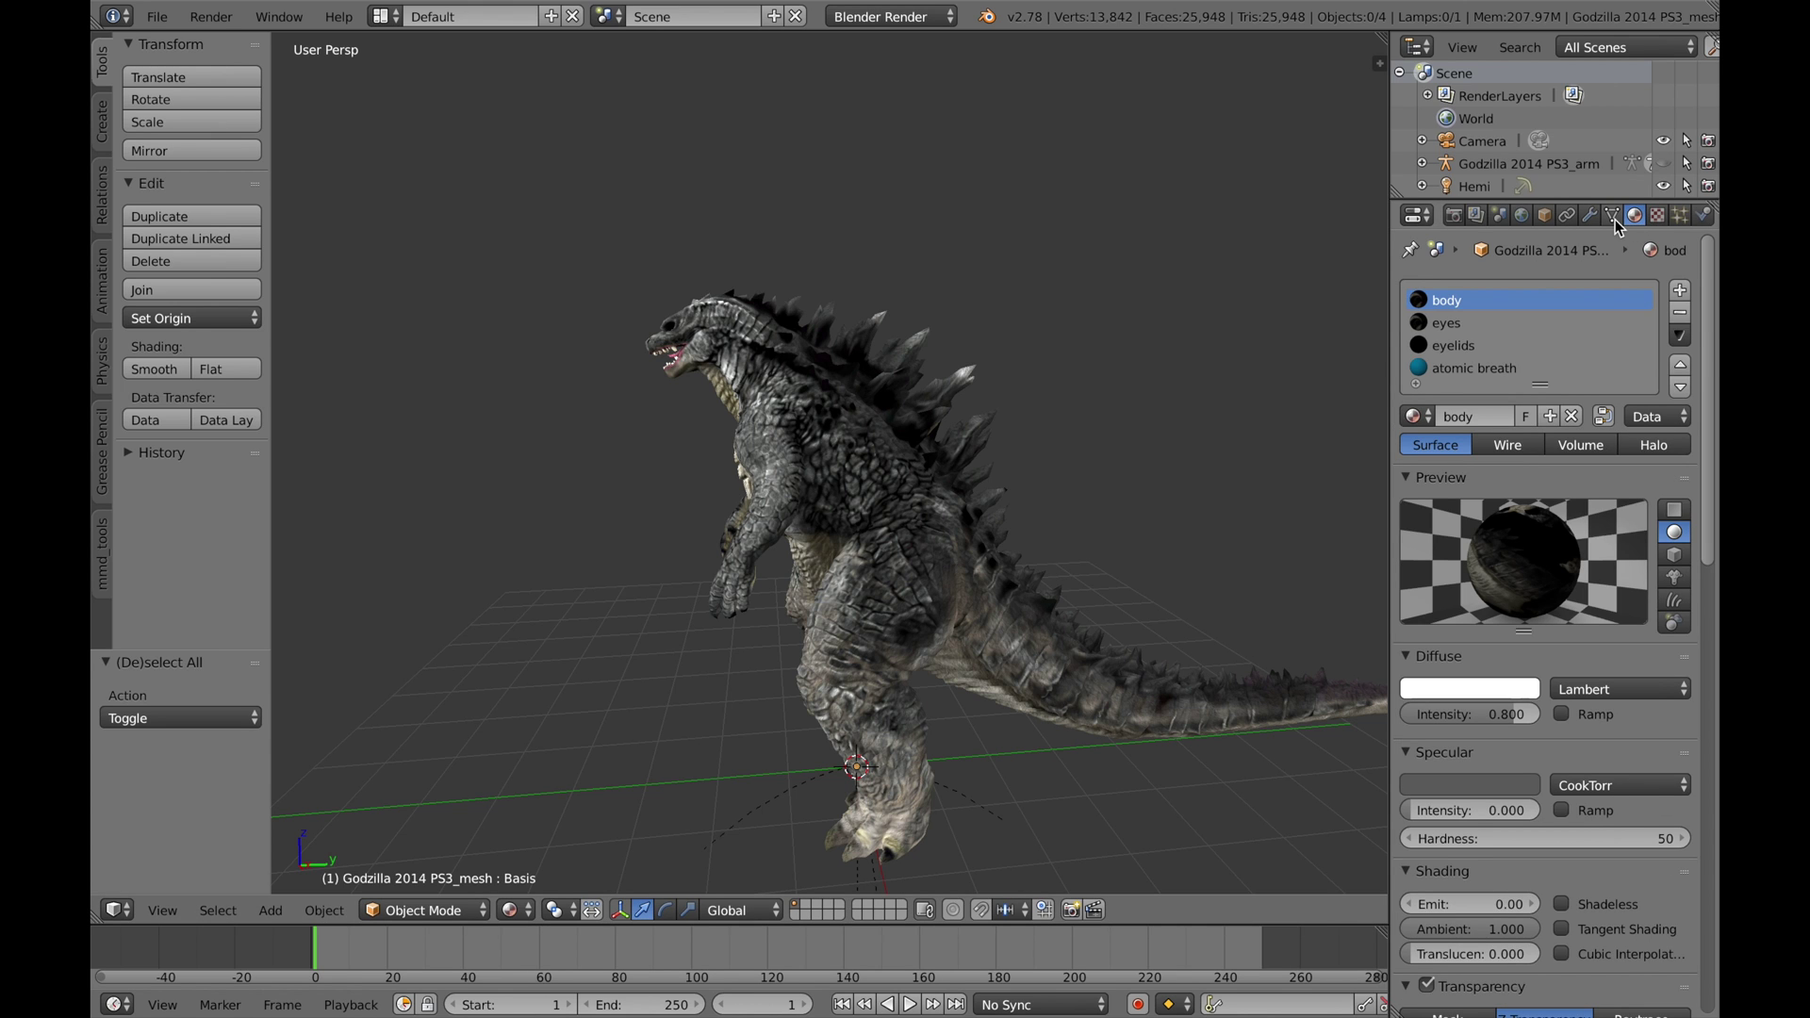
click(1614, 217)
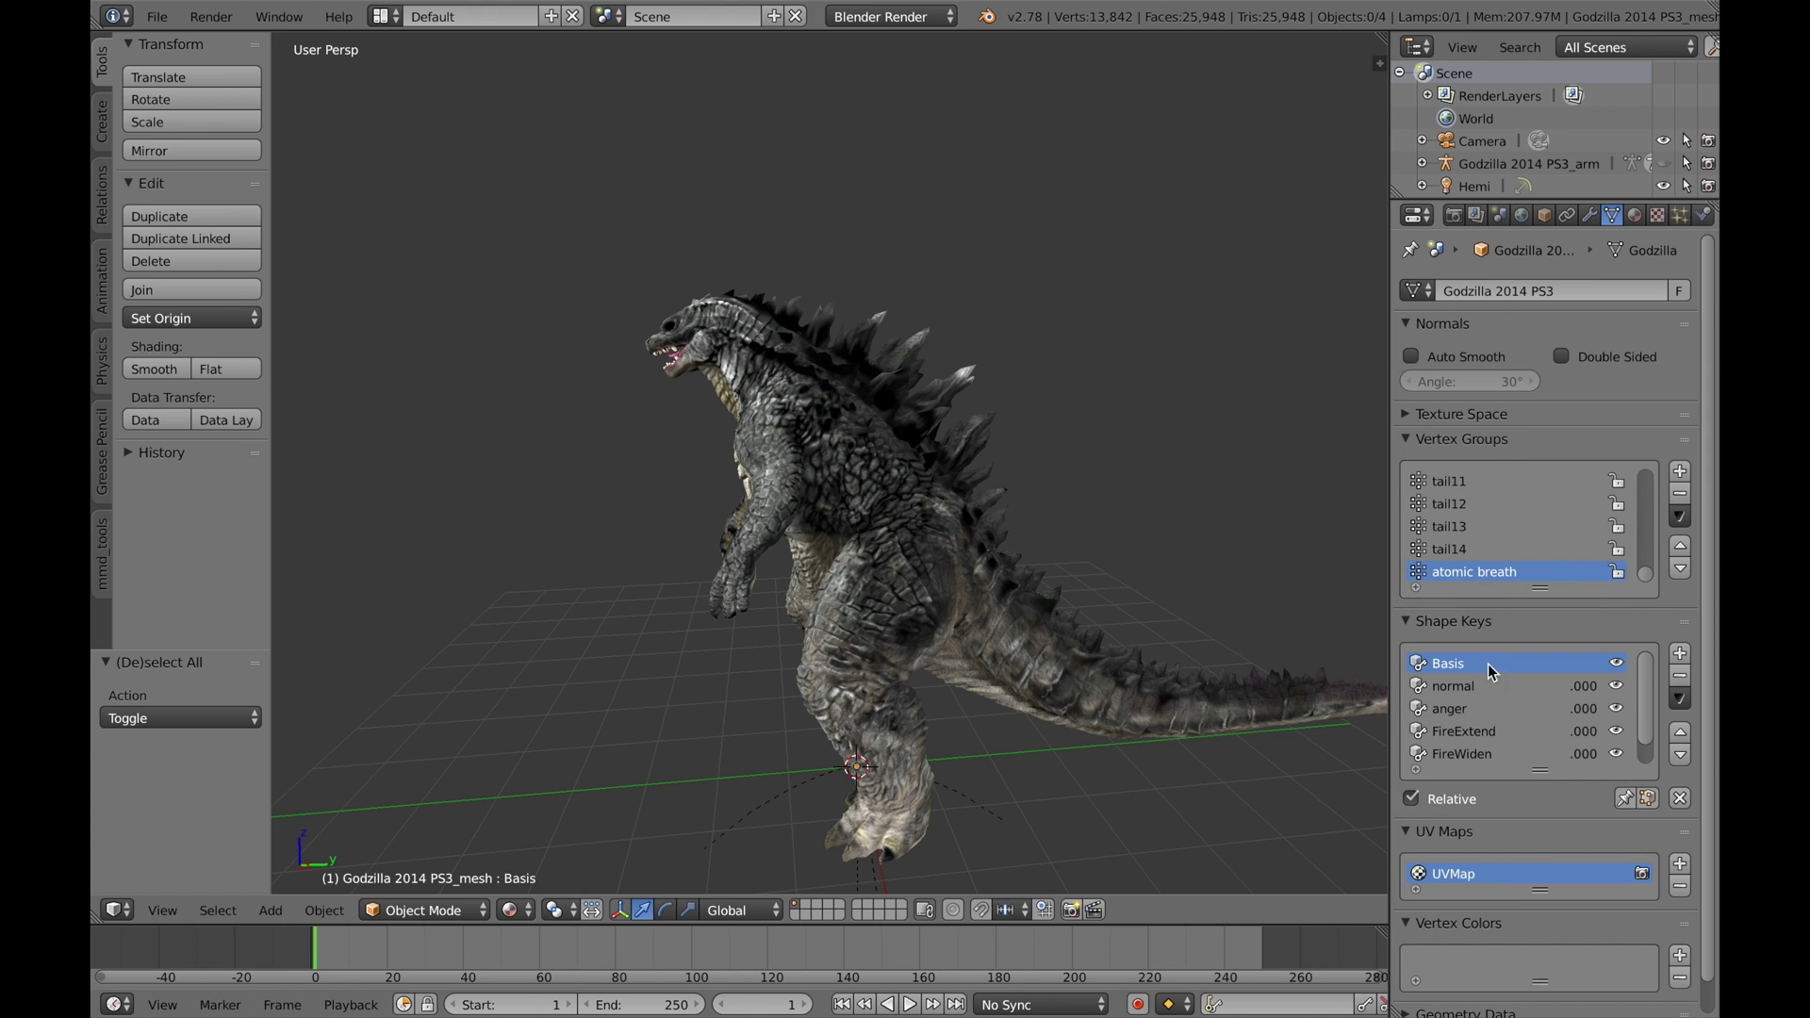
Step: Examine the shape key list and inspect Godzilla's head and body from the side and the front
scroll(1511, 708, down, 1)
scroll(1510, 709, up, 1)
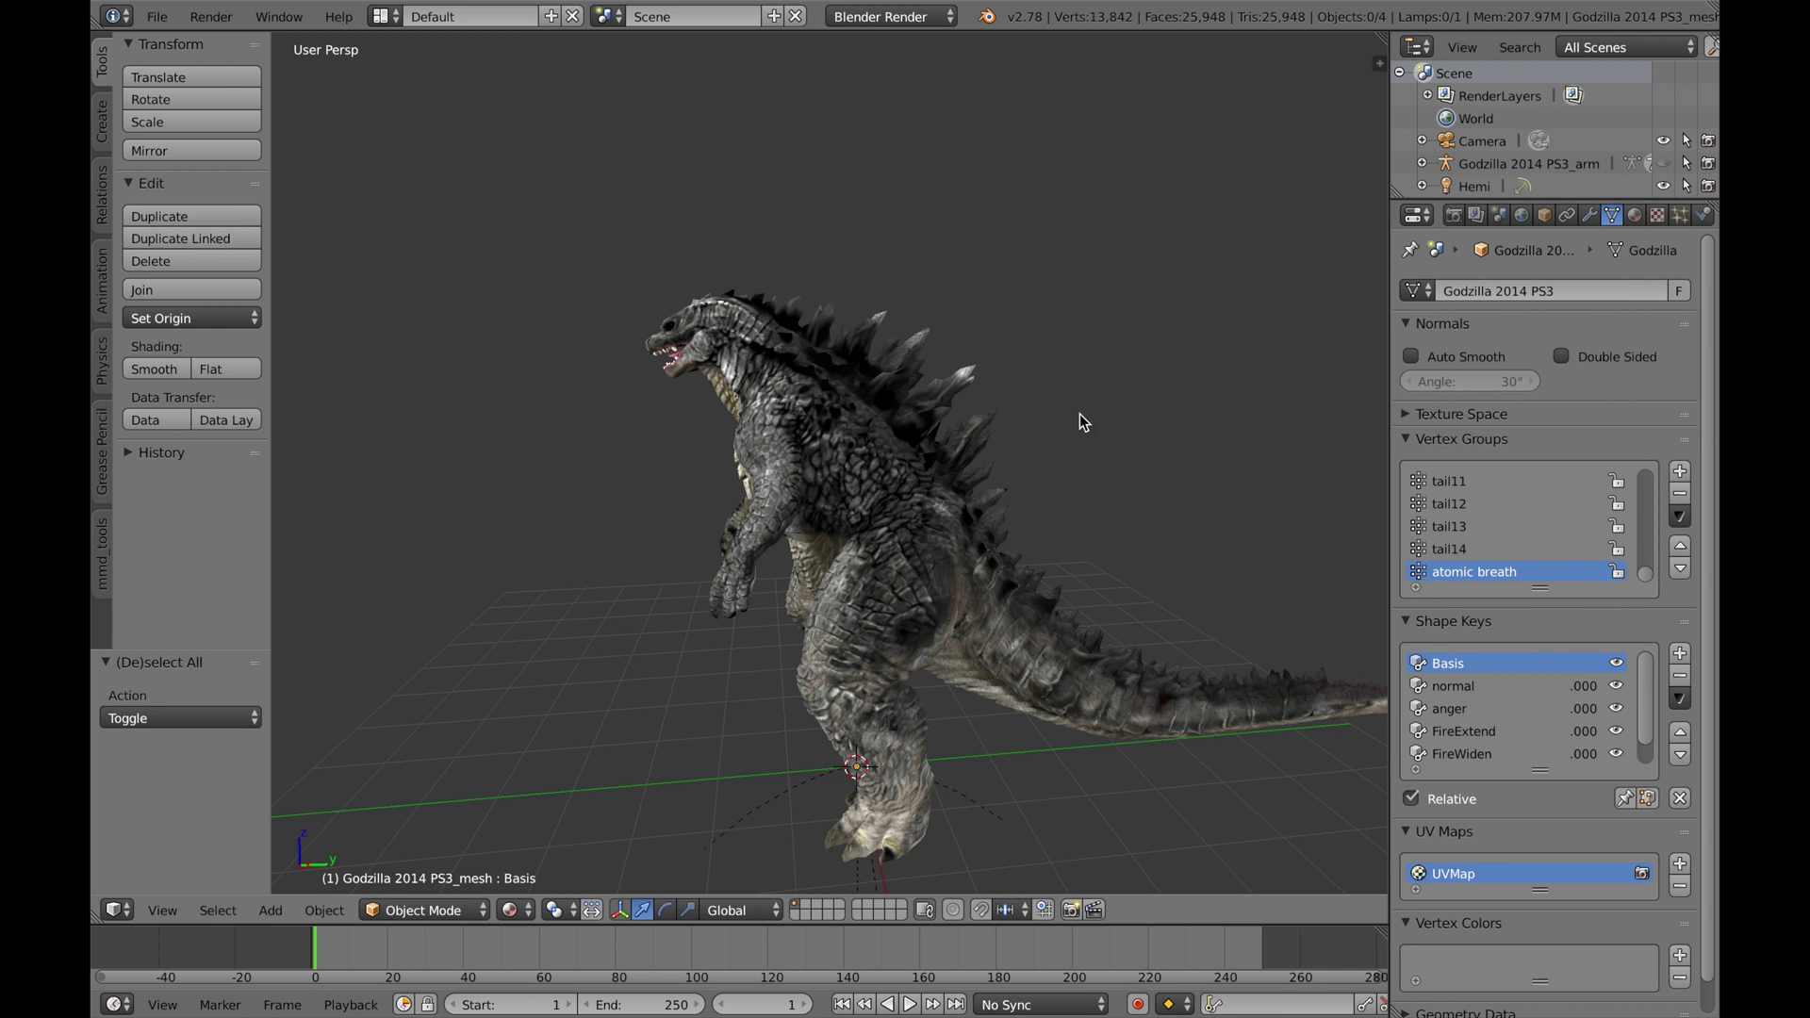
scroll(1078, 414, up, 6)
middle_drag(1016, 421, 1167, 645)
scroll(960, 542, up, 5)
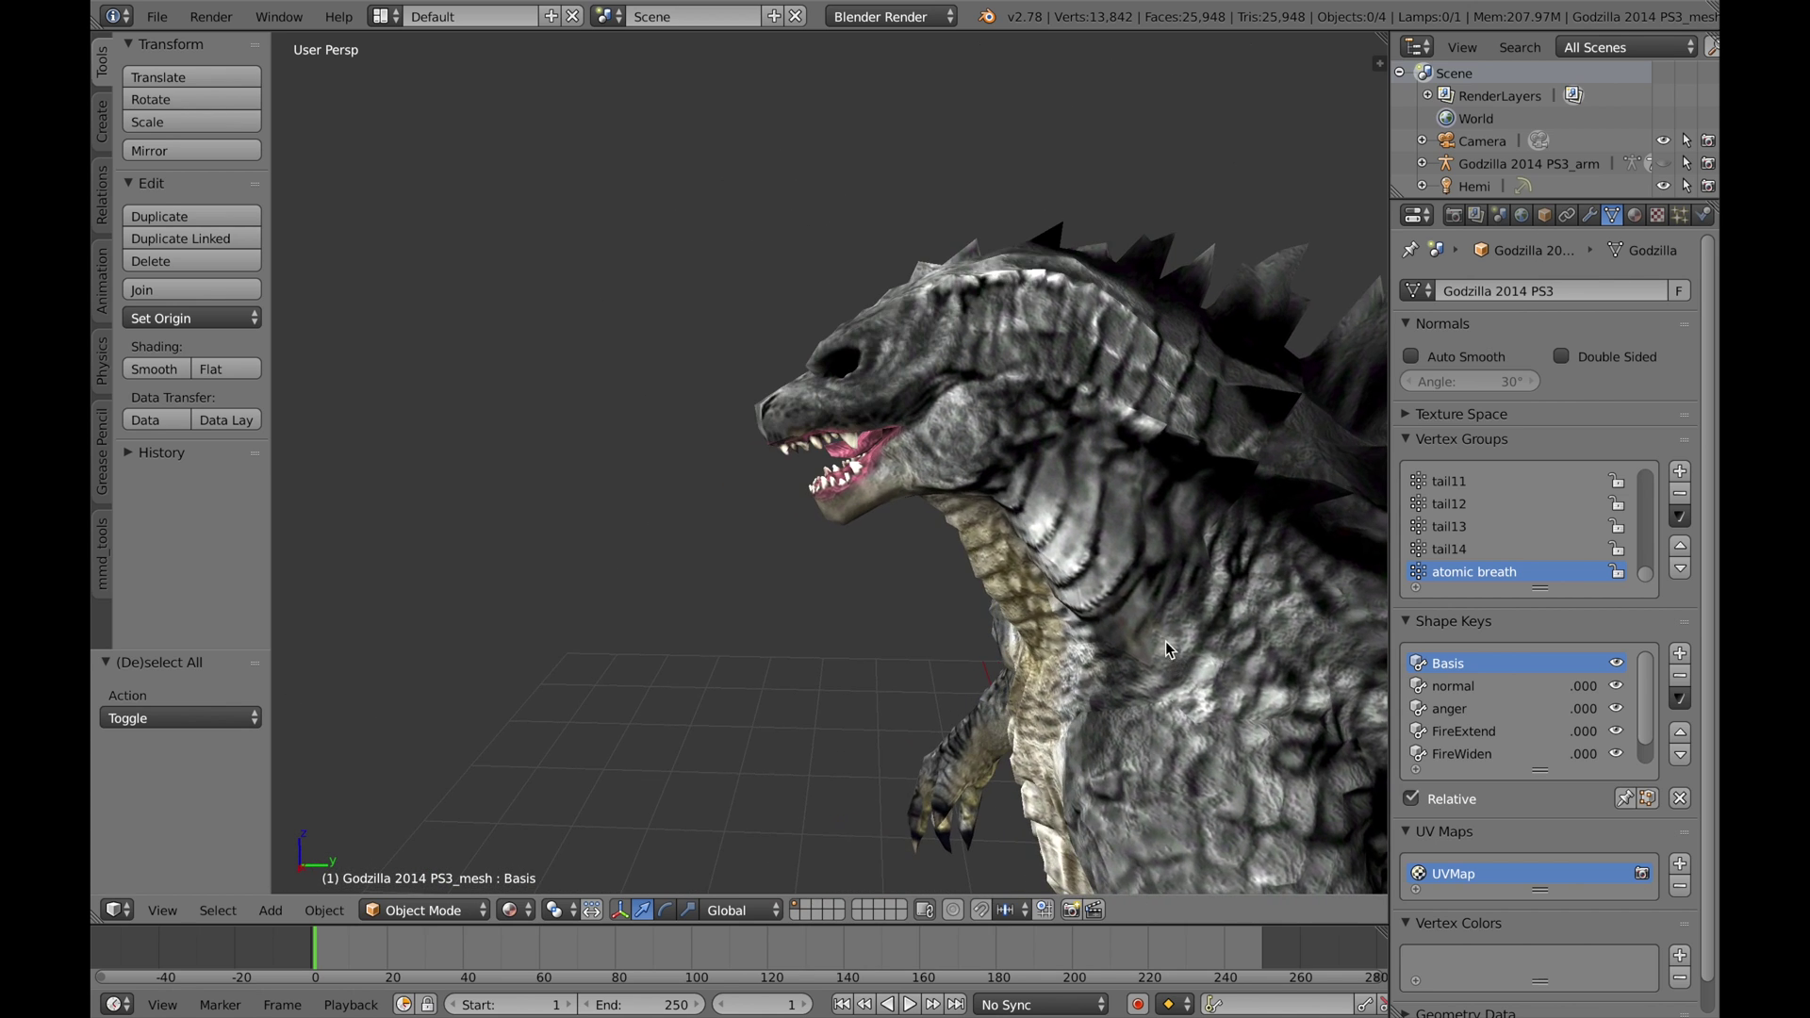
scroll(982, 554, up, 3)
middle_drag(983, 554, 1103, 565)
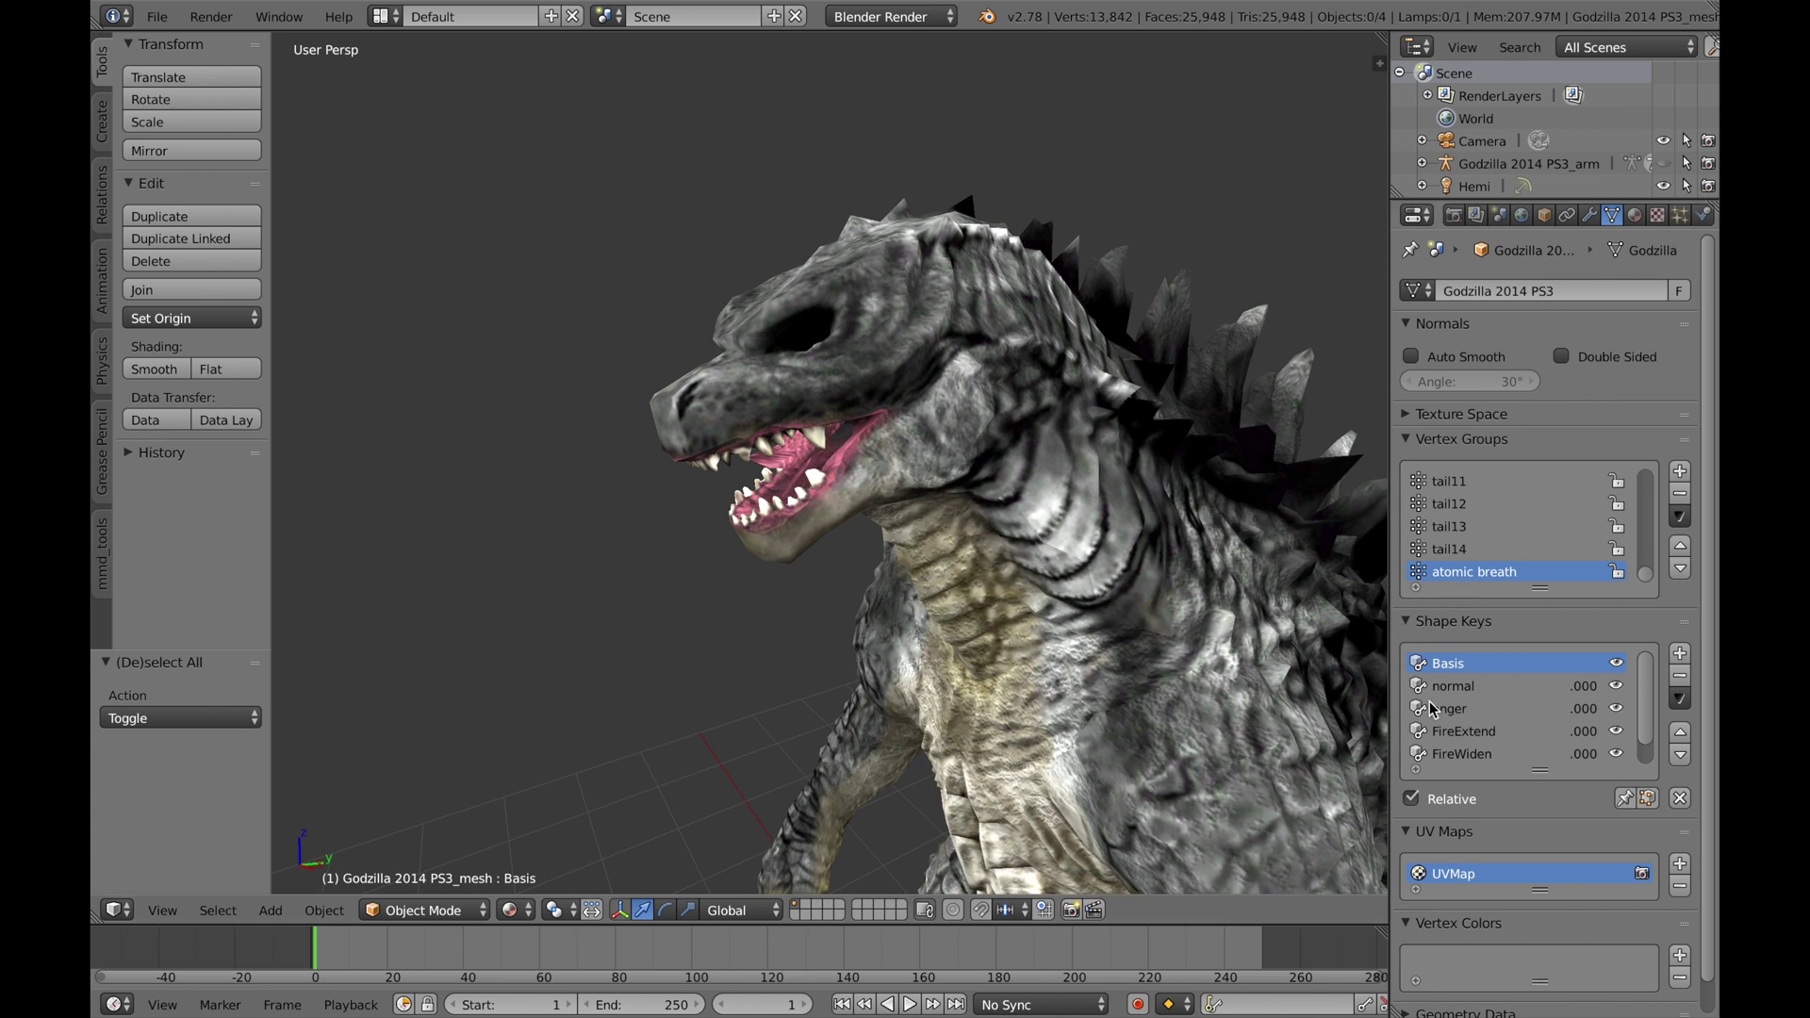
scroll(1009, 597, down, 6)
middle_drag(1015, 635, 1007, 625)
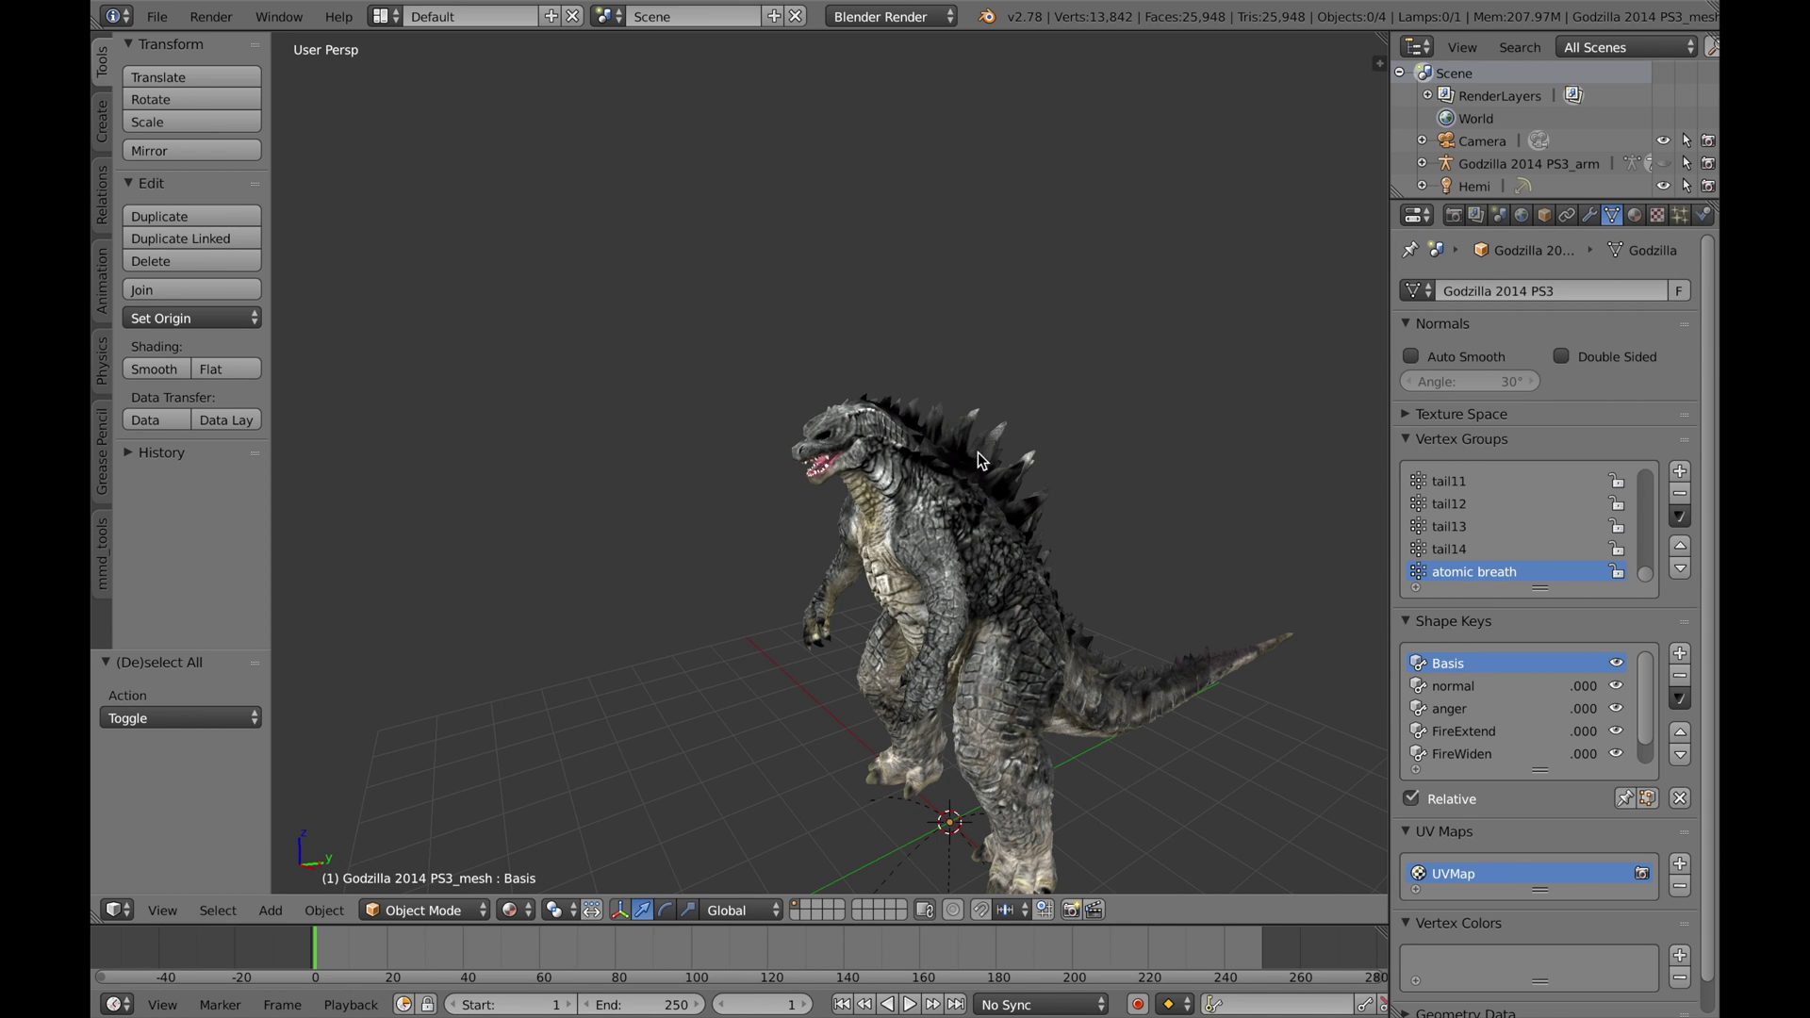
middle_drag(985, 792, 1040, 400)
scroll(988, 759, up, 4)
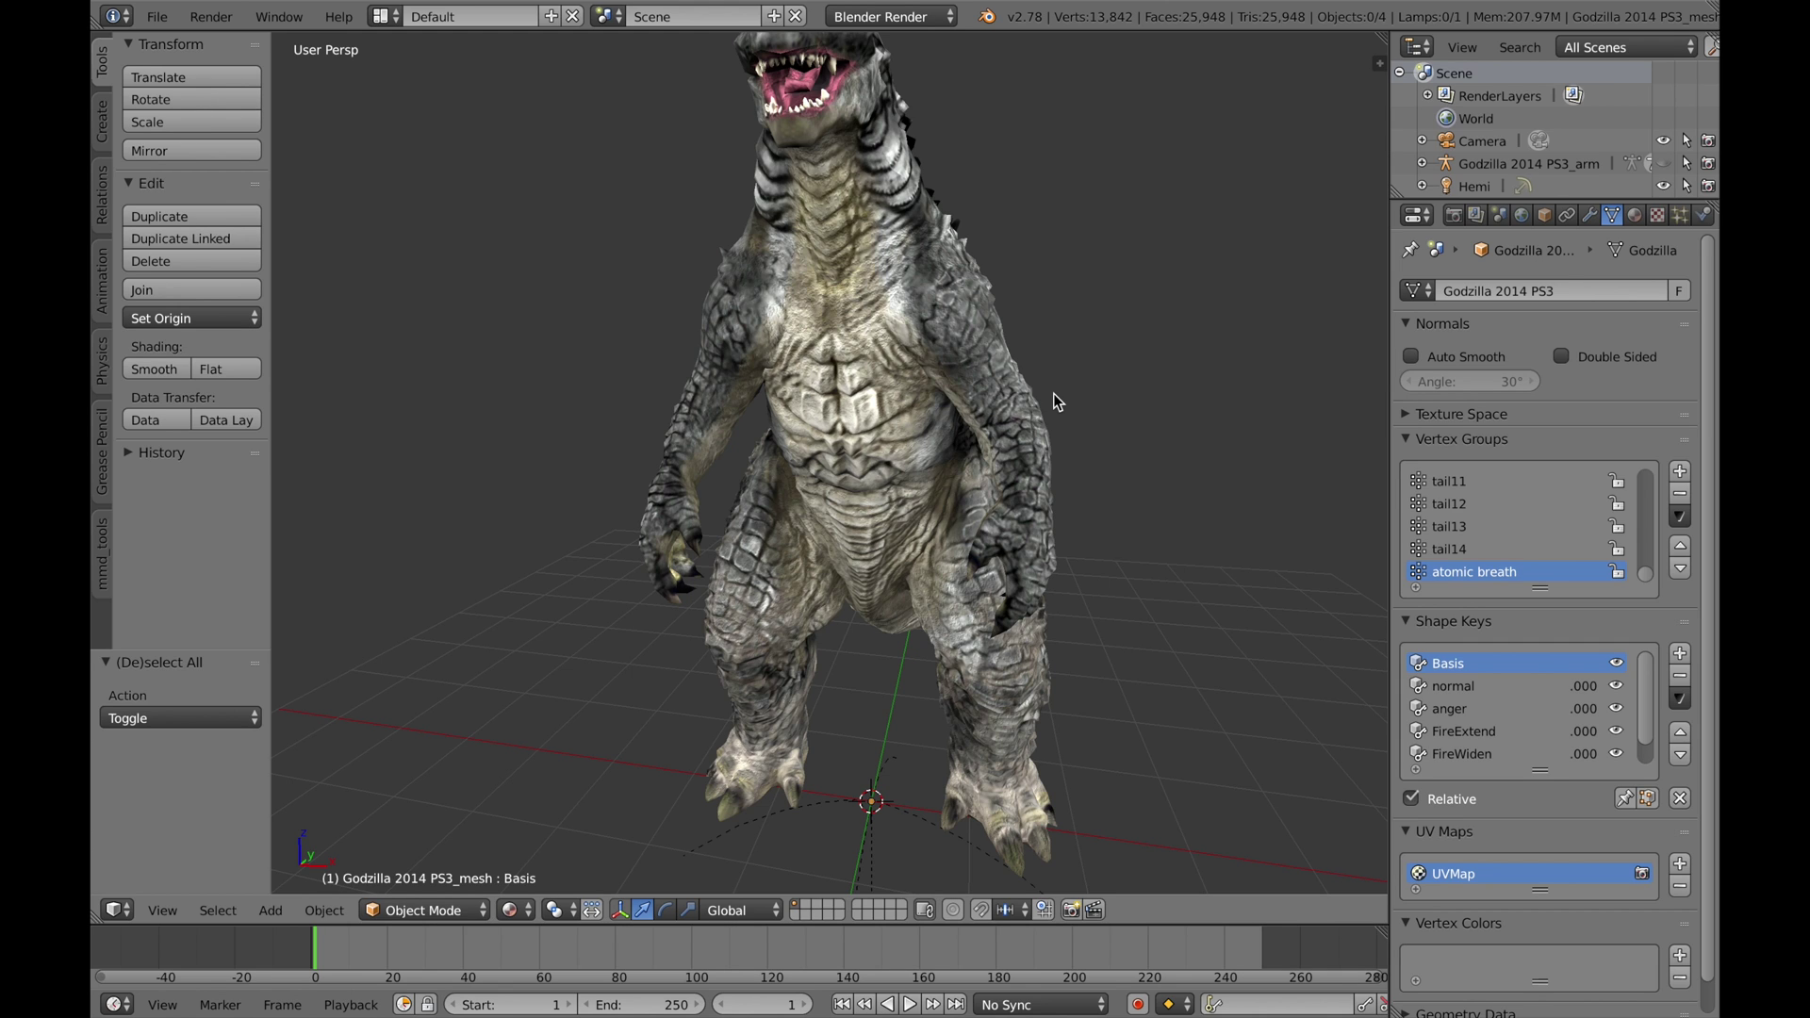
Step: Select the anger shape key and set its value to 1.000, with Godzilla's face in close view
click(1452, 681)
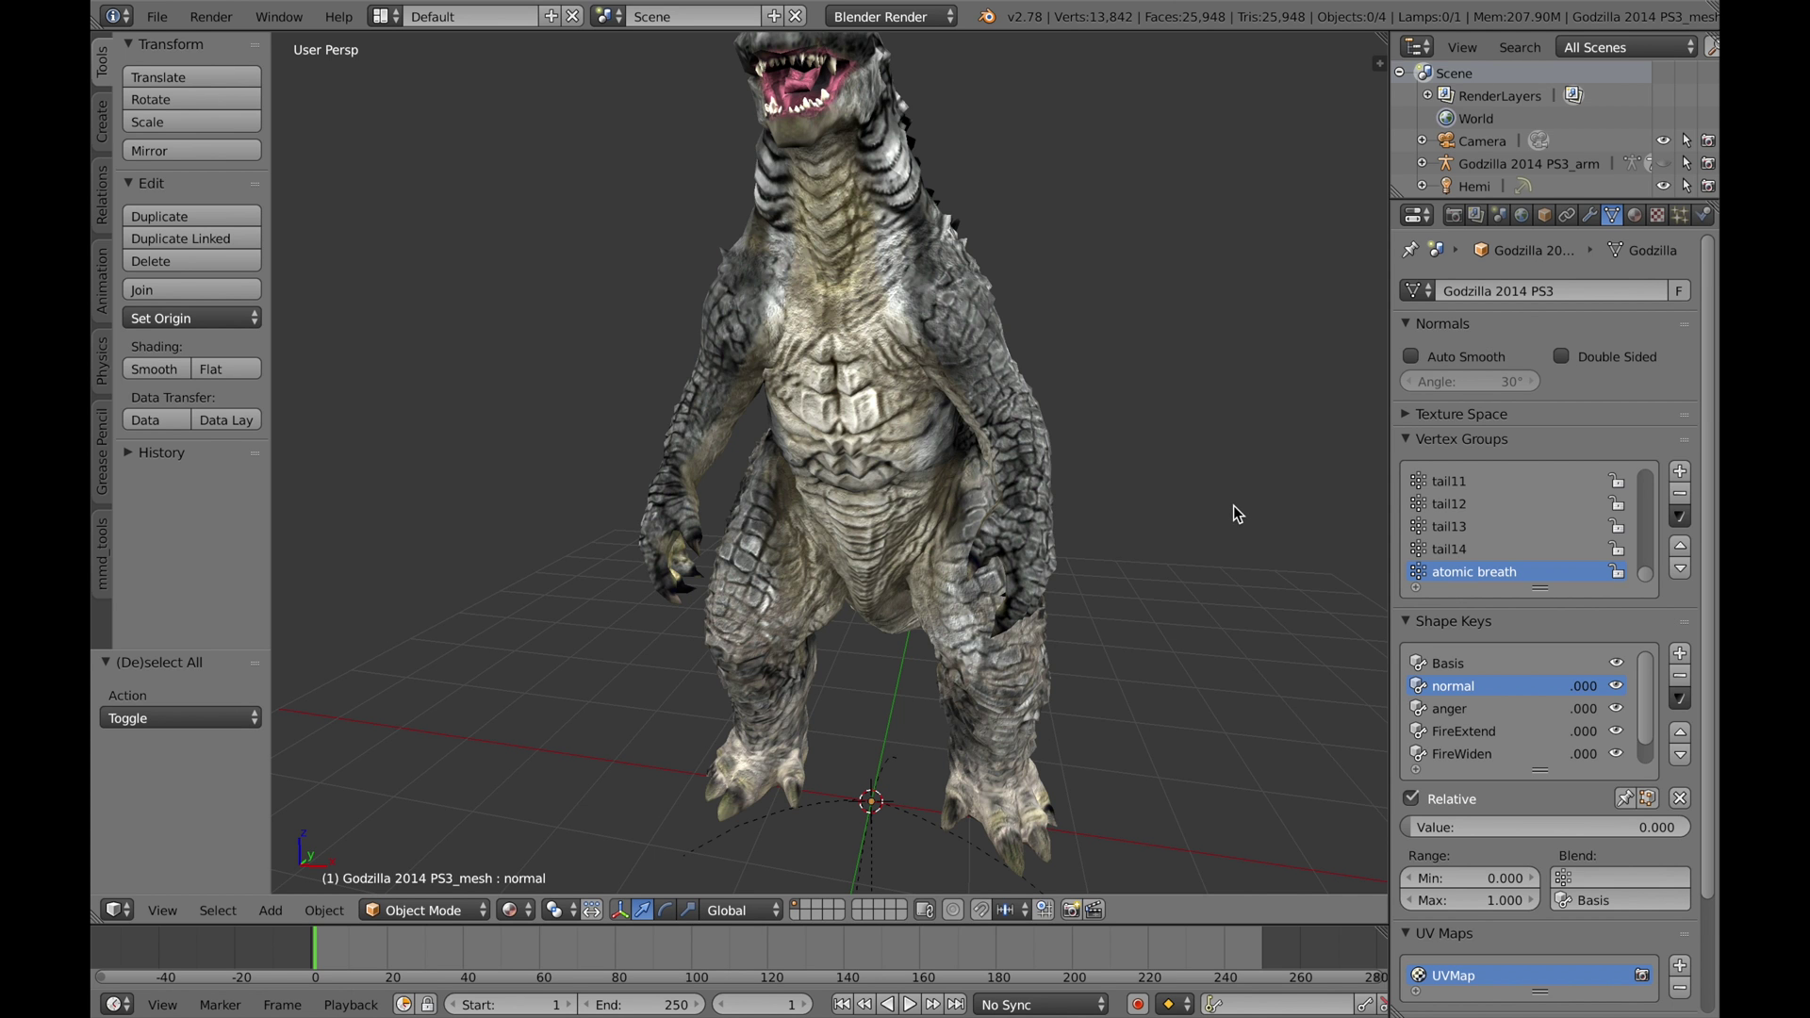
click(1452, 708)
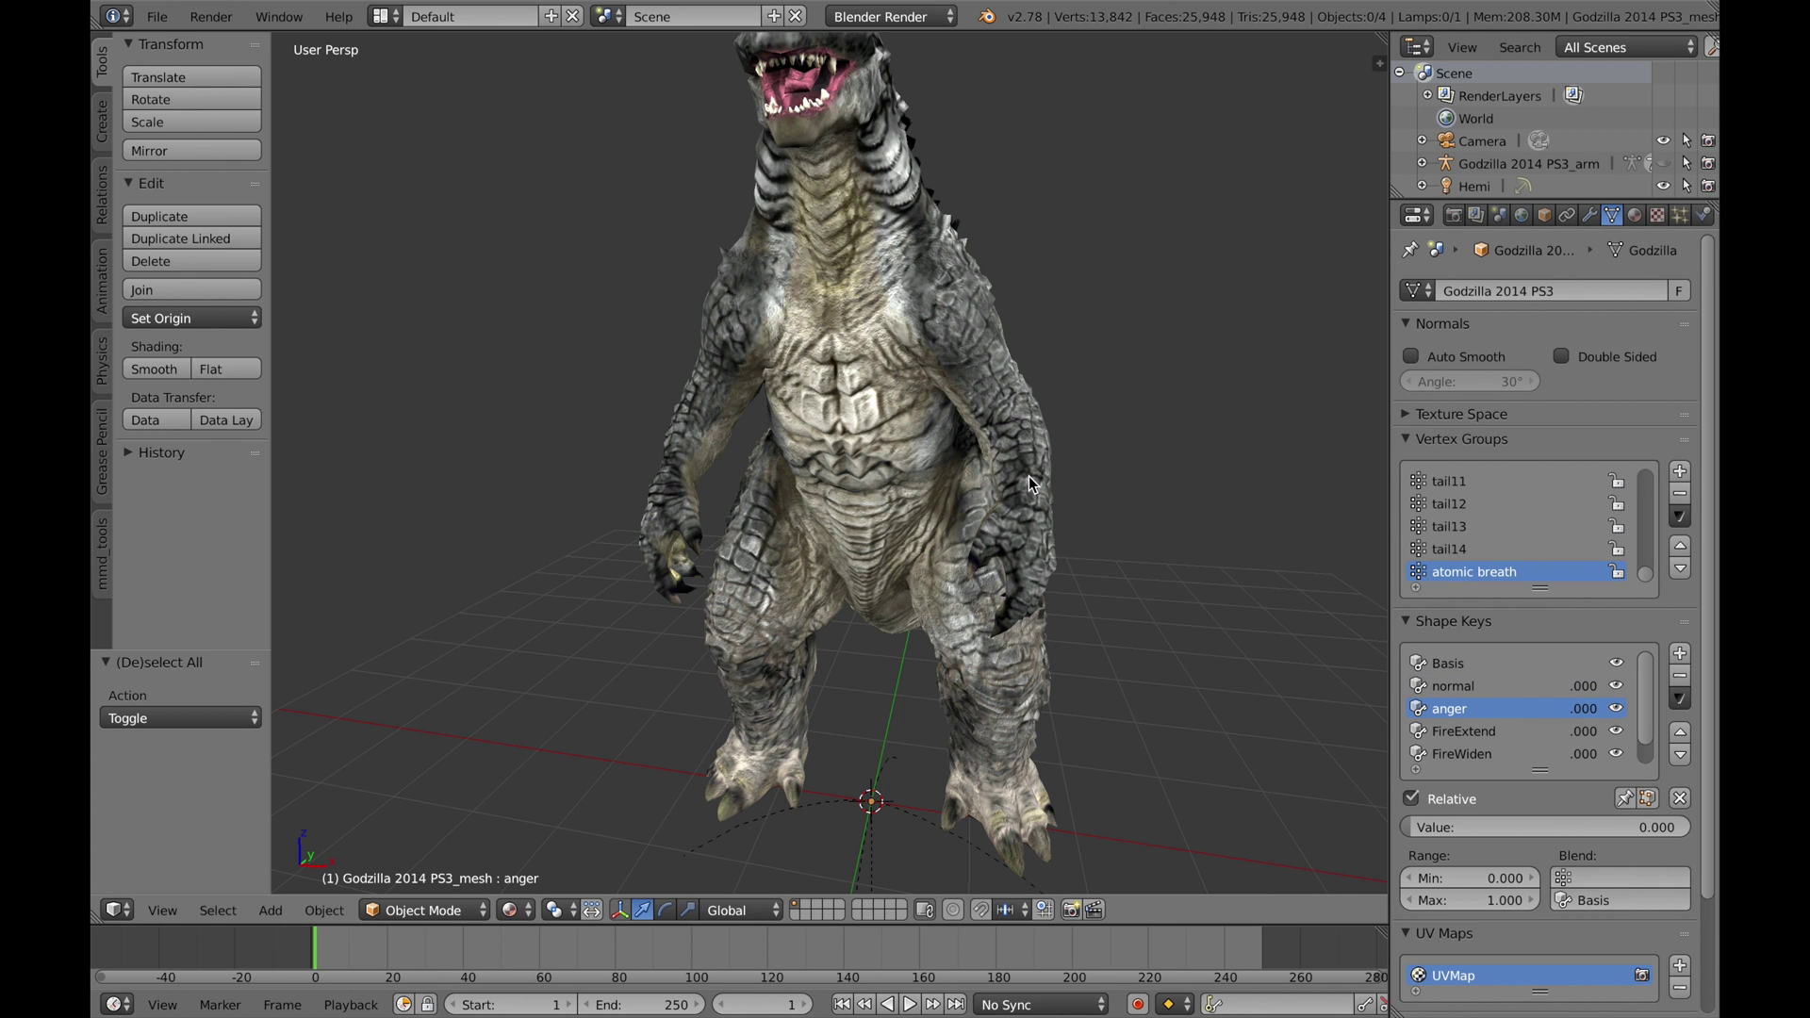
scroll(1027, 477, up, 2)
middle_drag(1027, 477, 950, 86)
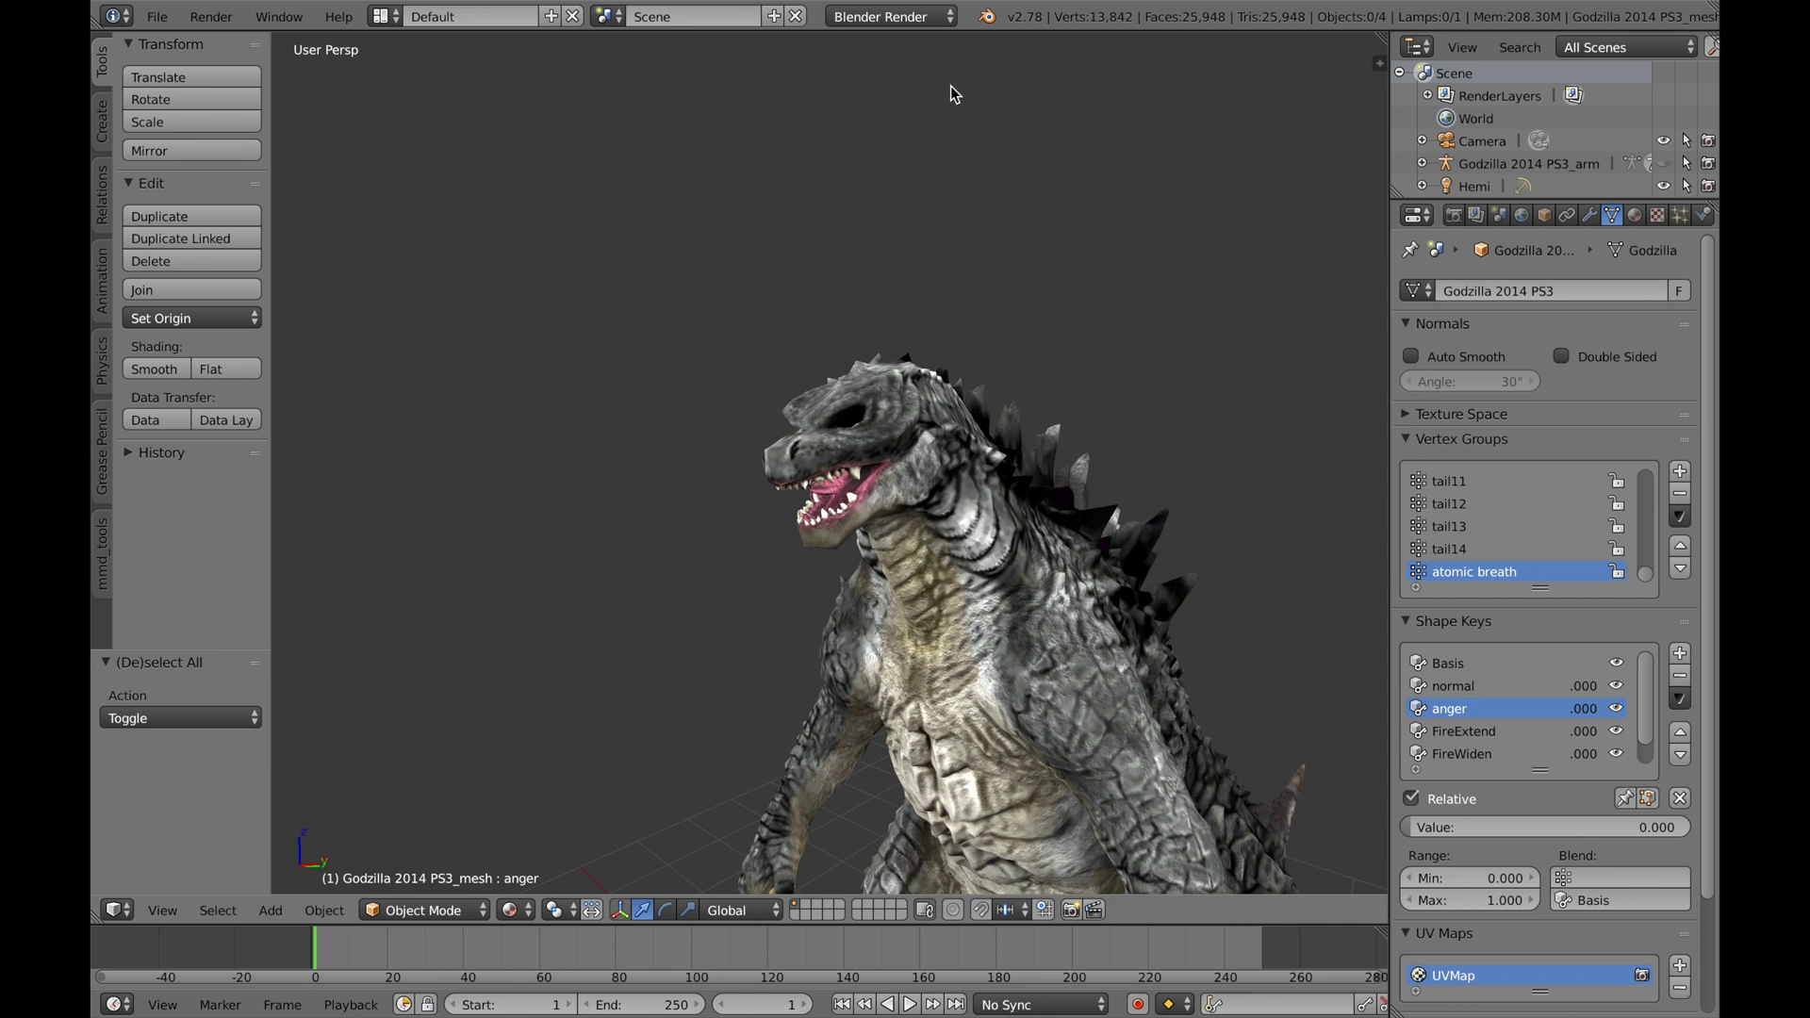
scroll(861, 393, up, 4)
middle_drag(891, 401, 1195, 518)
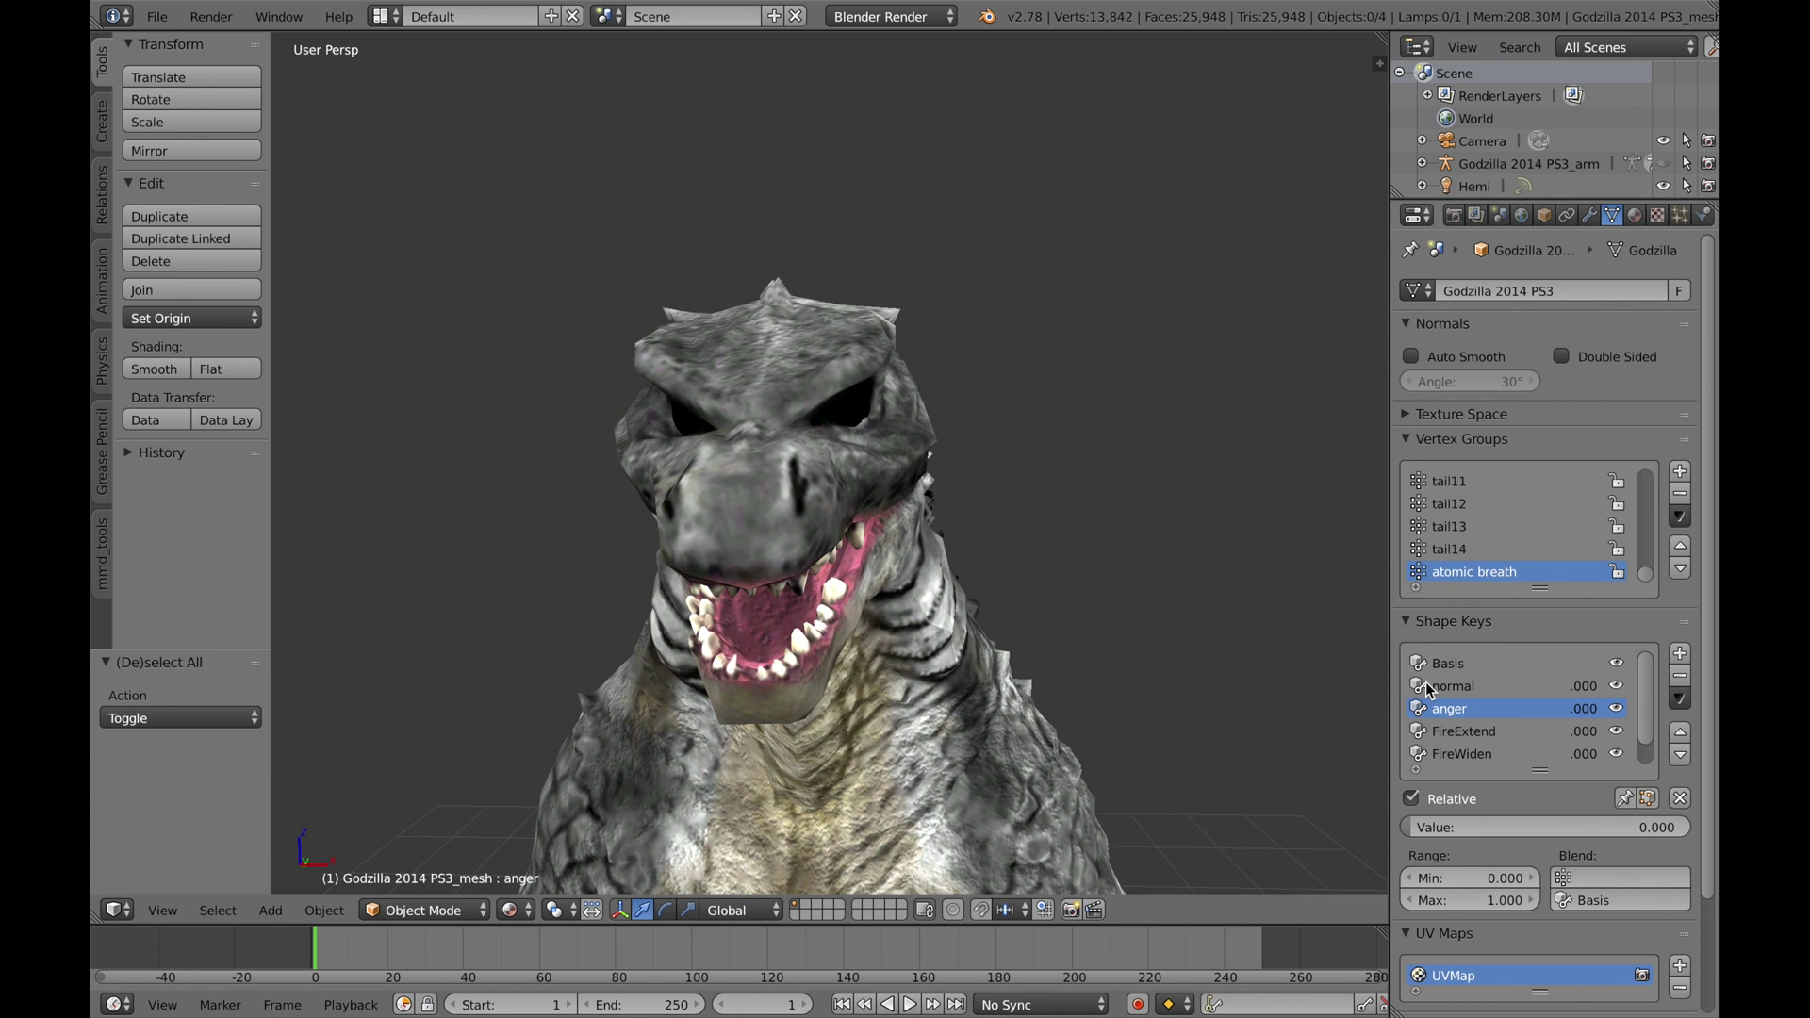
scroll(943, 529, up, 1)
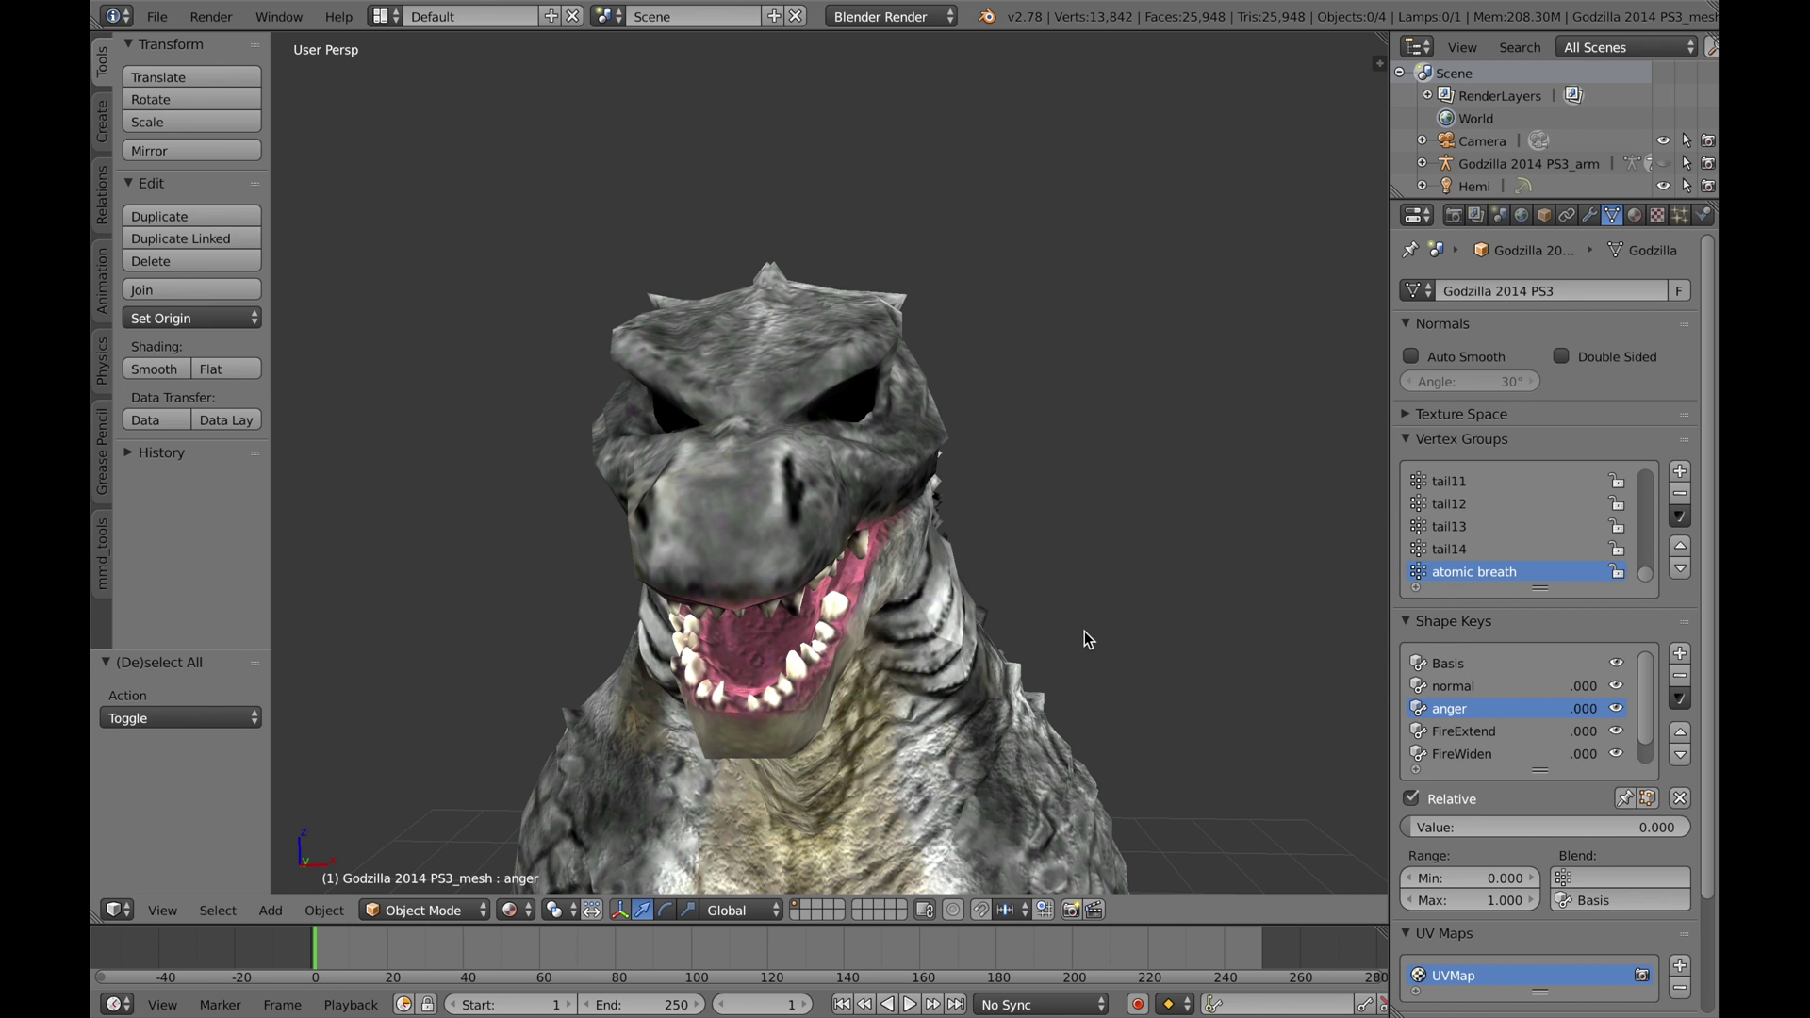
middle_drag(847, 631, 848, 611)
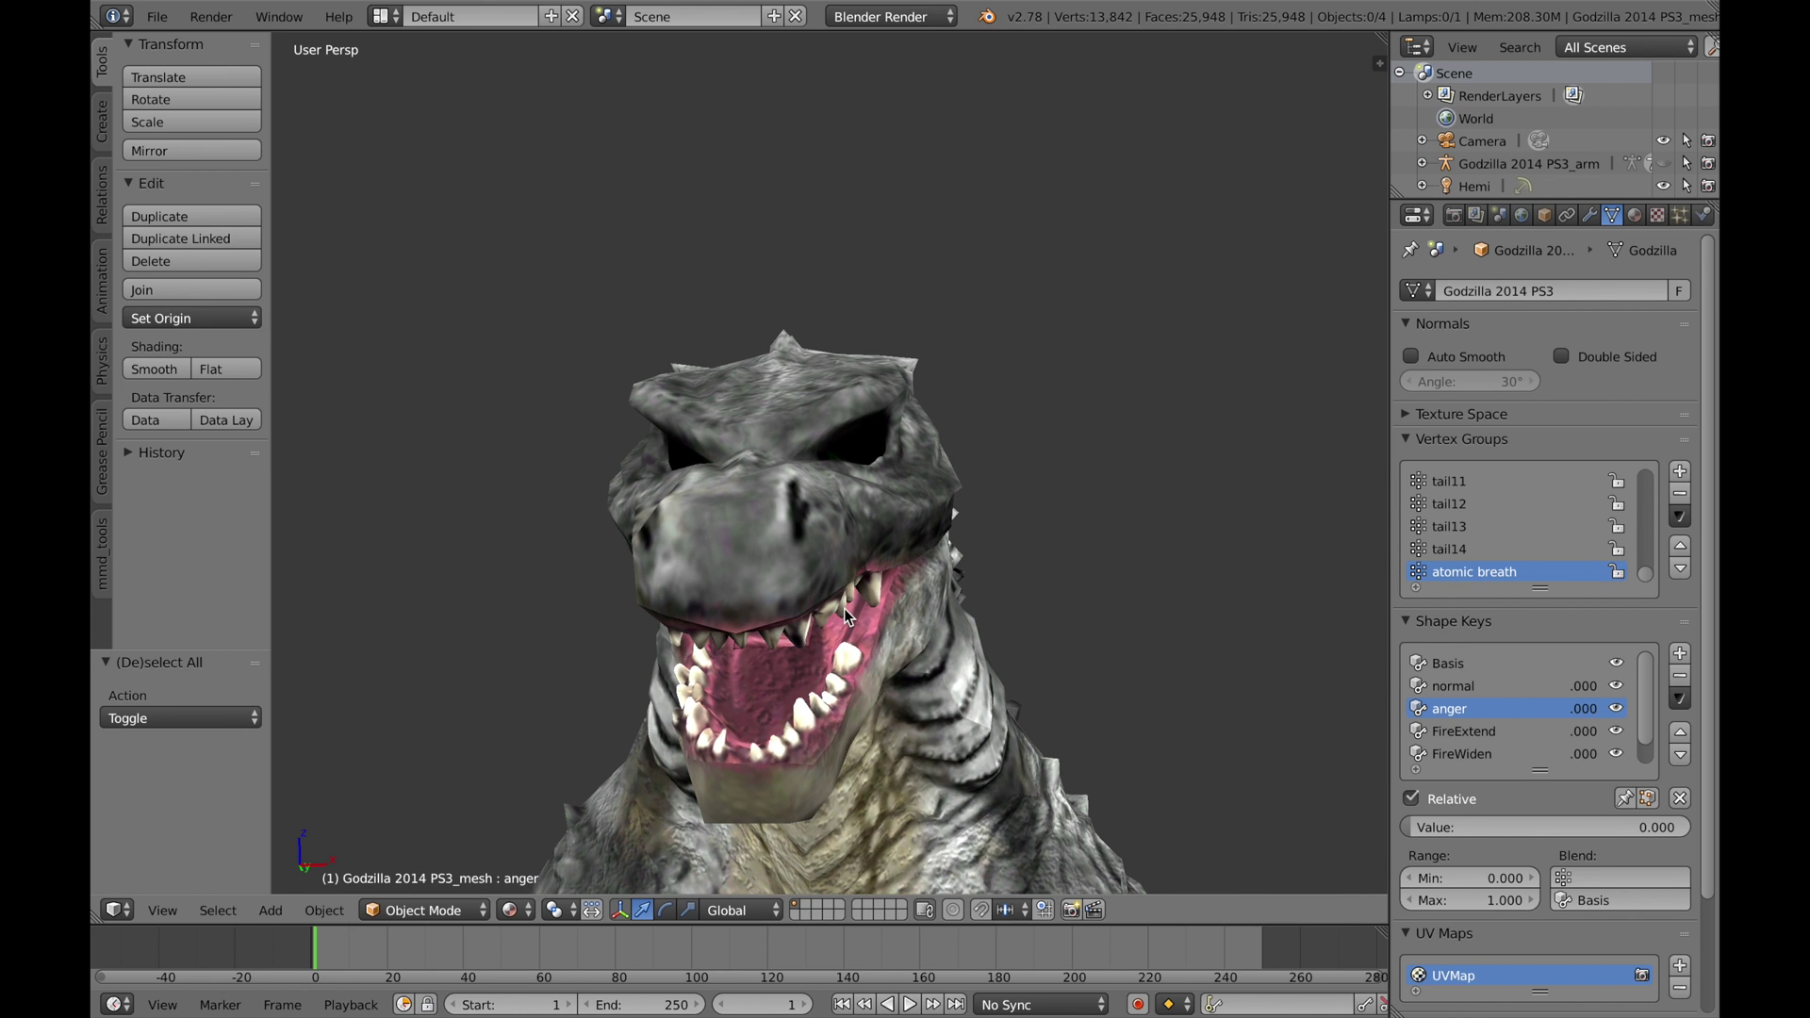
drag(1462, 832, 1688, 827)
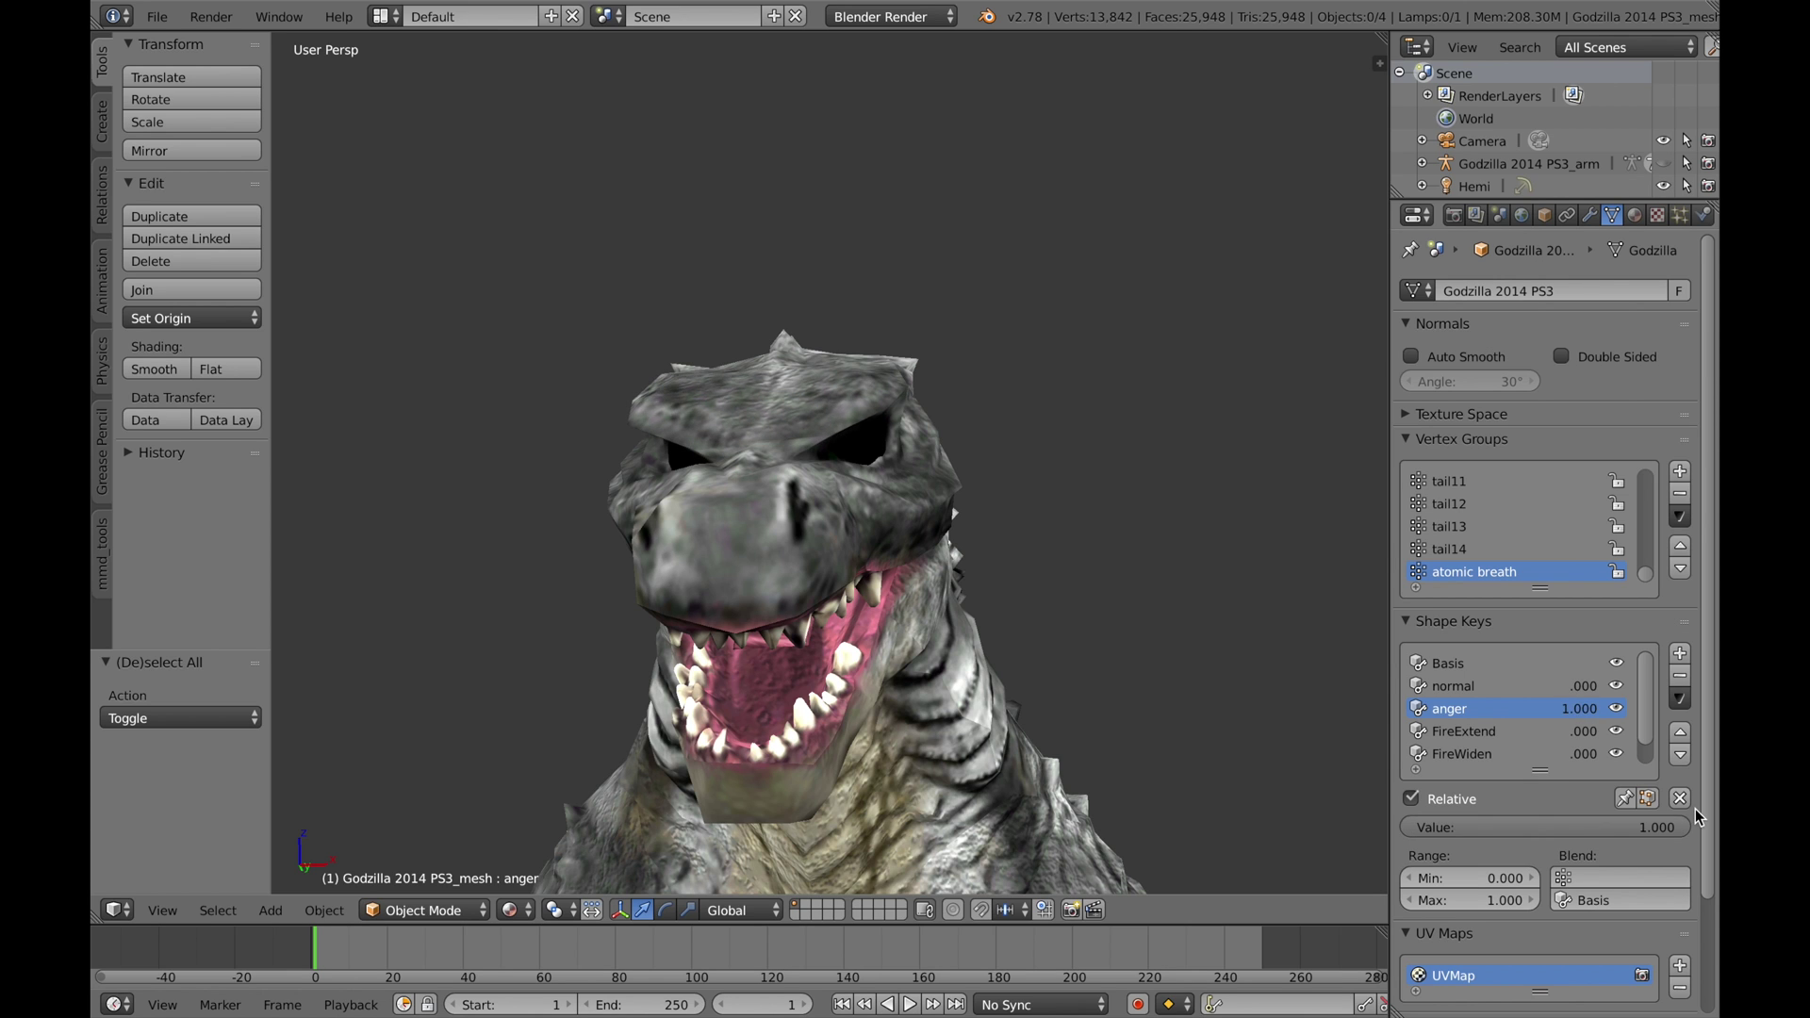
Step: Select the FireExtend shape key and try adjusting its value, ending at 0.000
scroll(884, 613, down, 1)
scroll(884, 620, down, 1)
scroll(1470, 717, down, 1)
click(1471, 708)
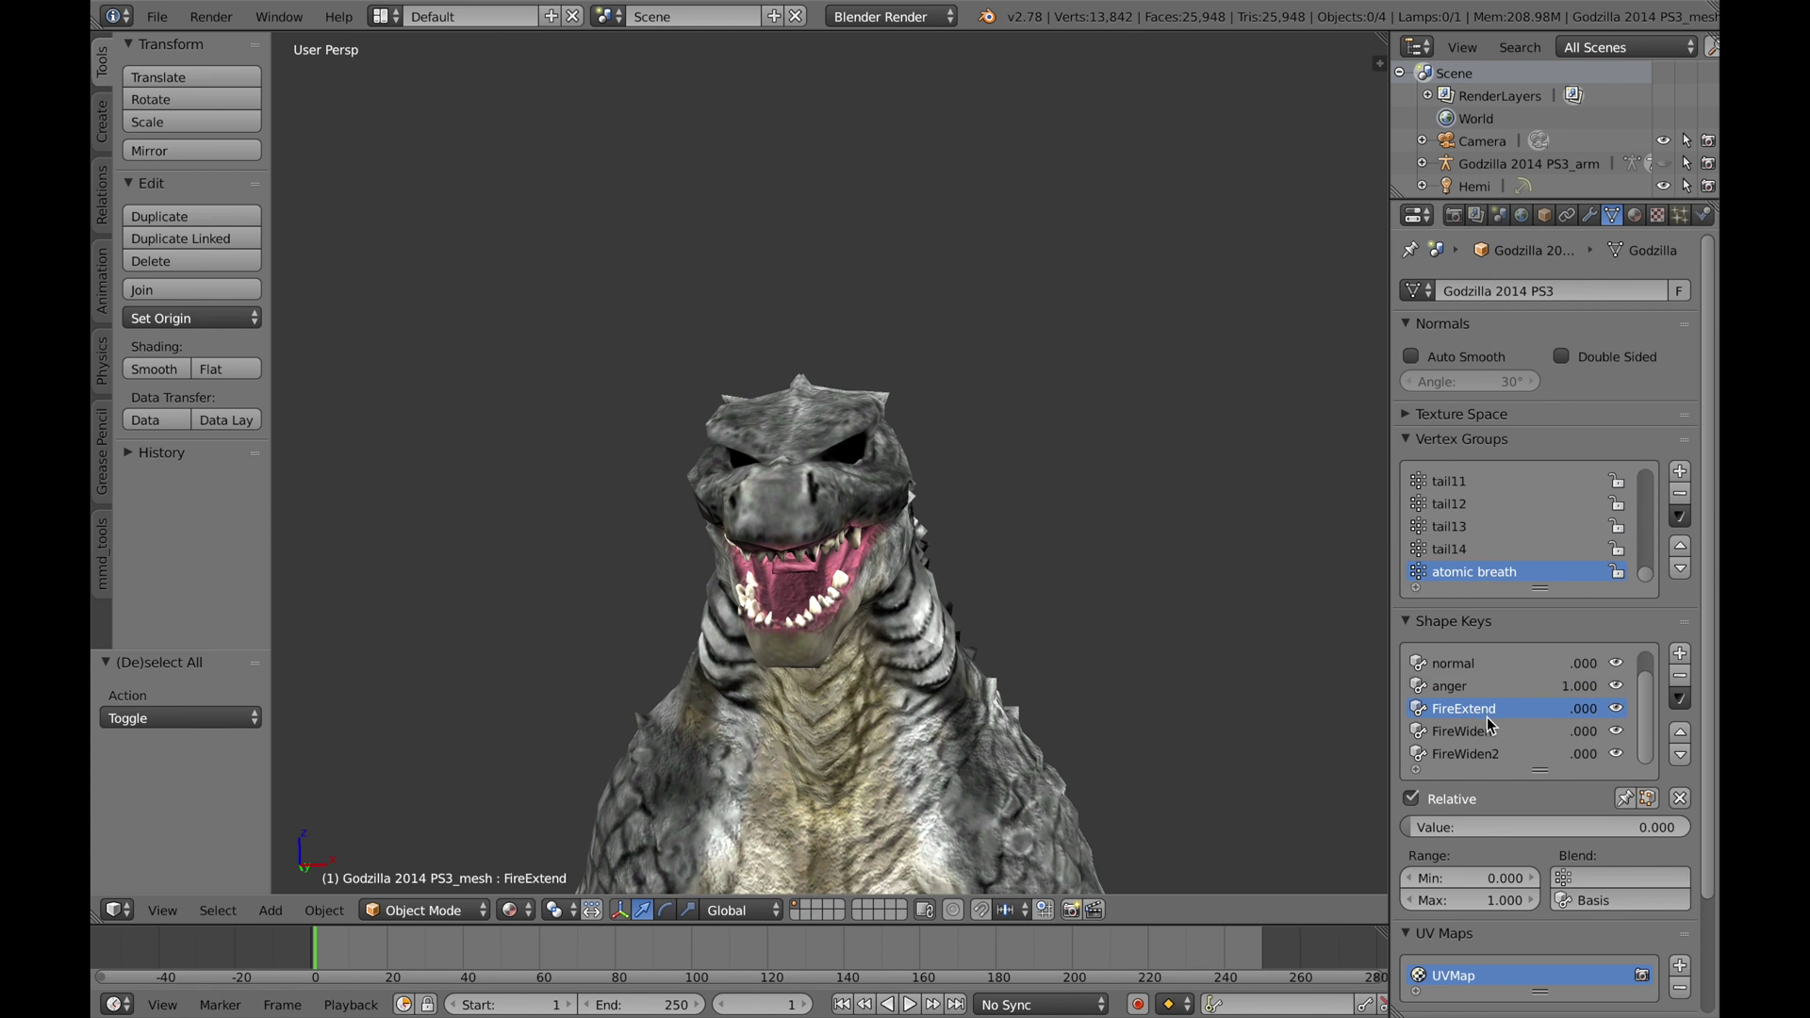
drag(1496, 833, 1411, 830)
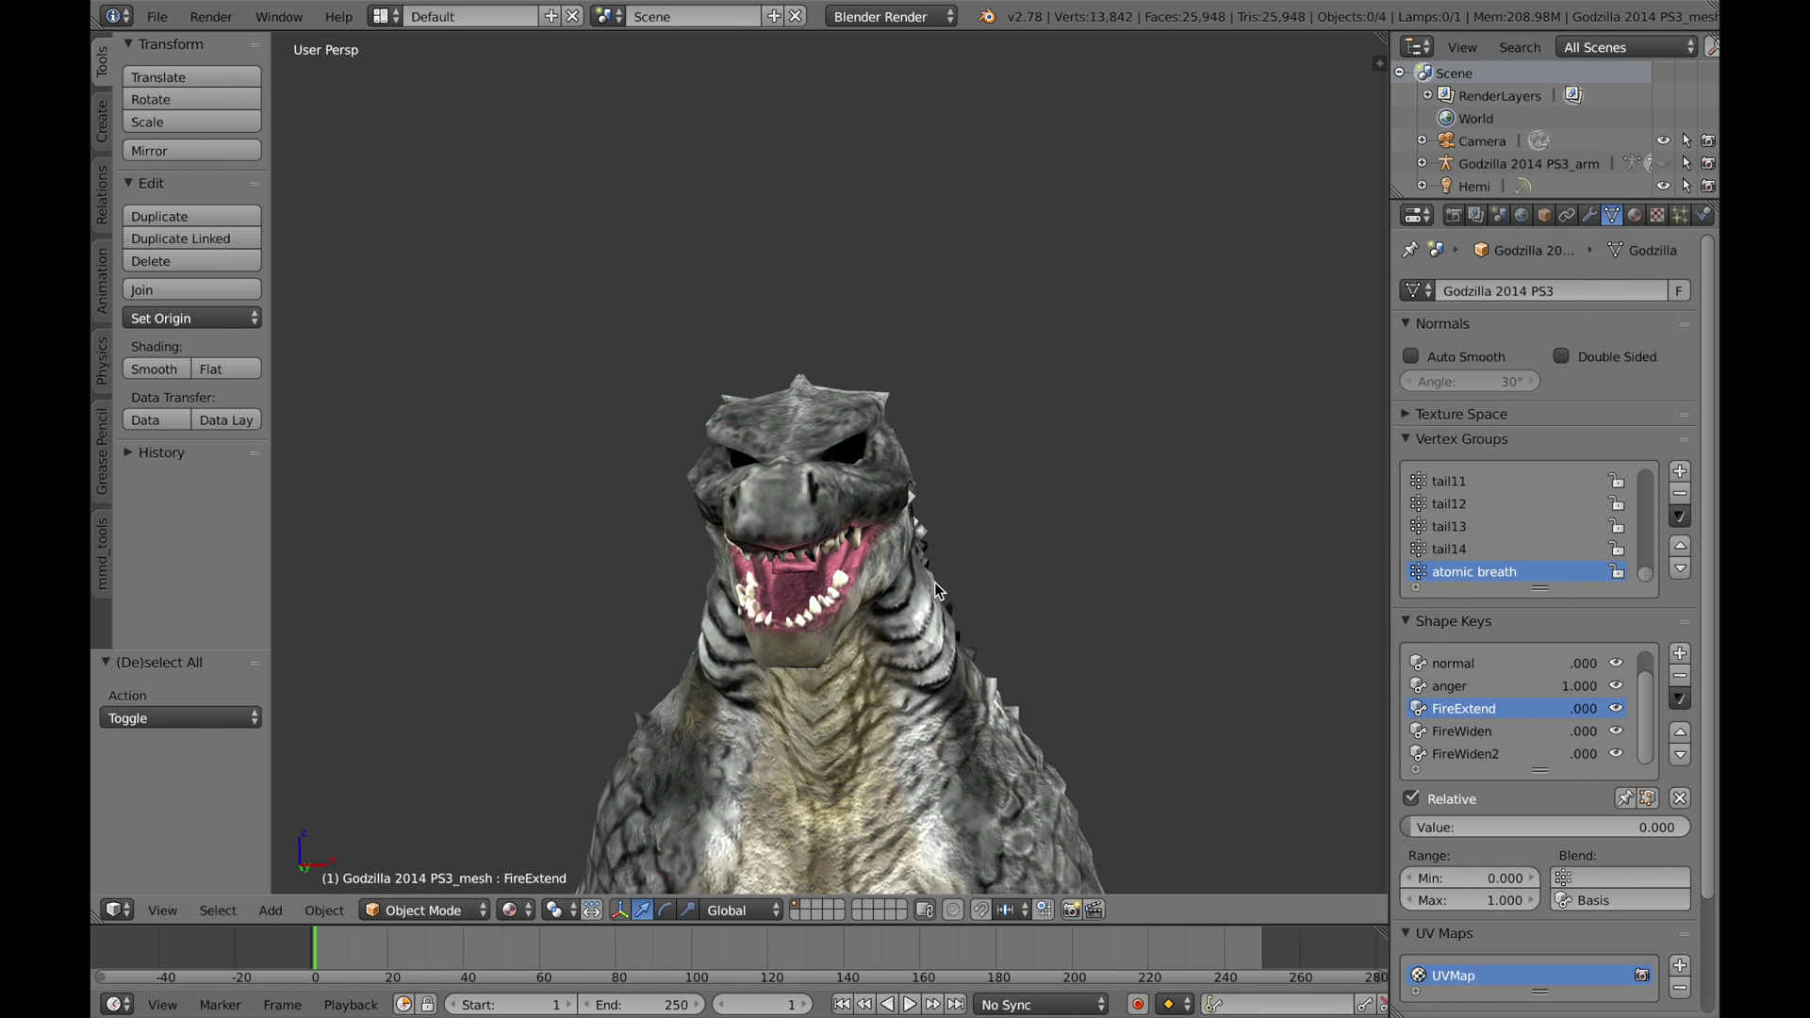
Step: Inspect Godzilla's eyes, jaw and snout up close from both sides and the front
scroll(886, 564, down, 1)
middle_drag(886, 563, 955, 594)
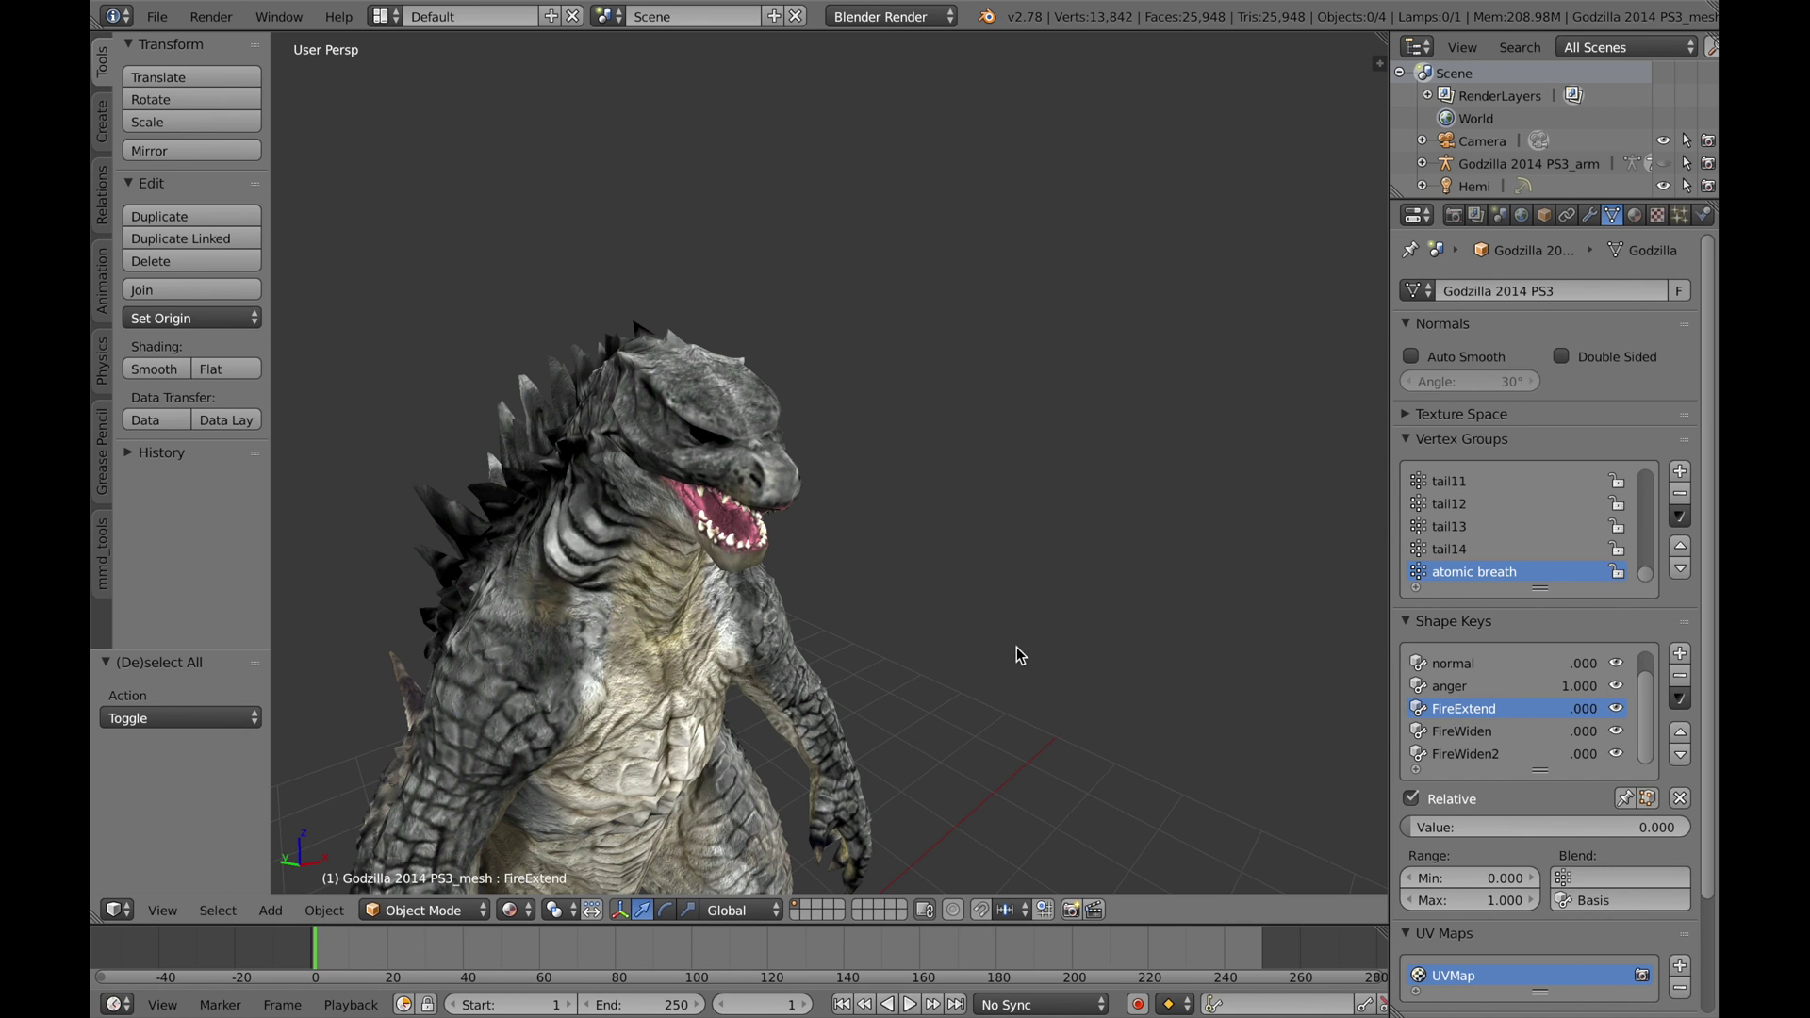
scroll(1479, 698, up, 1)
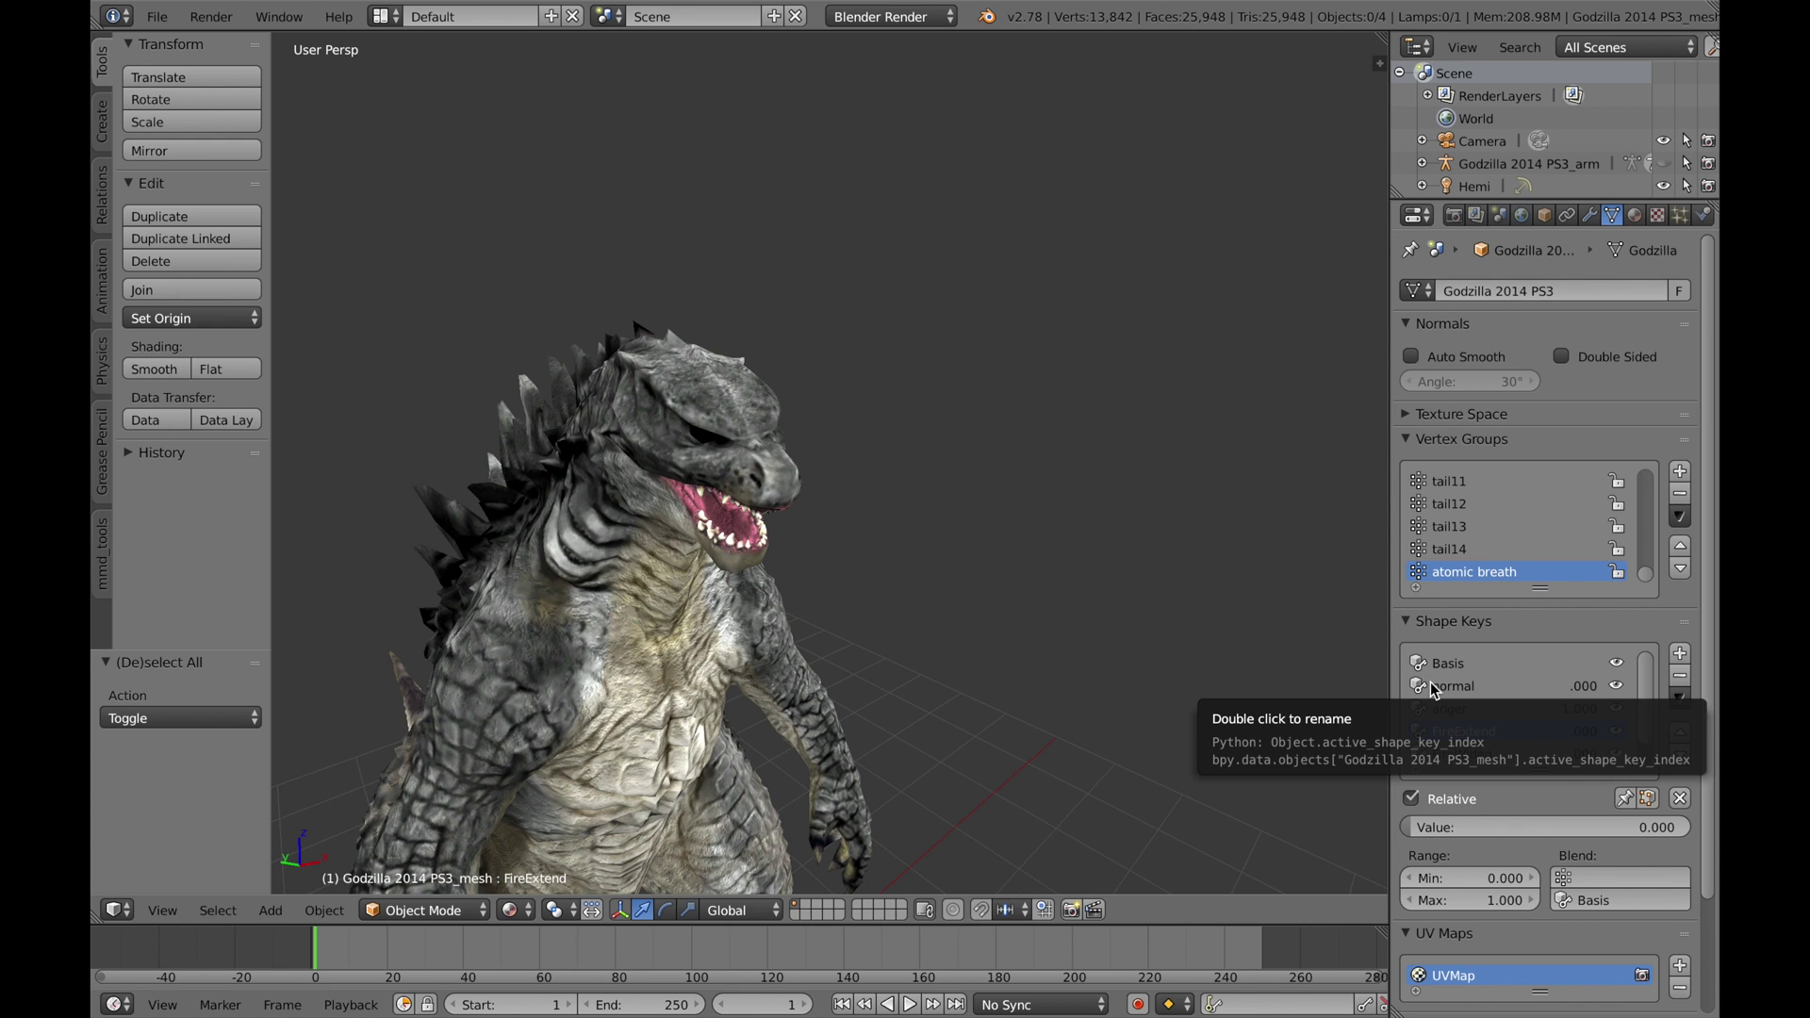
middle_drag(1246, 540, 1119, 502)
scroll(1119, 501, up, 3)
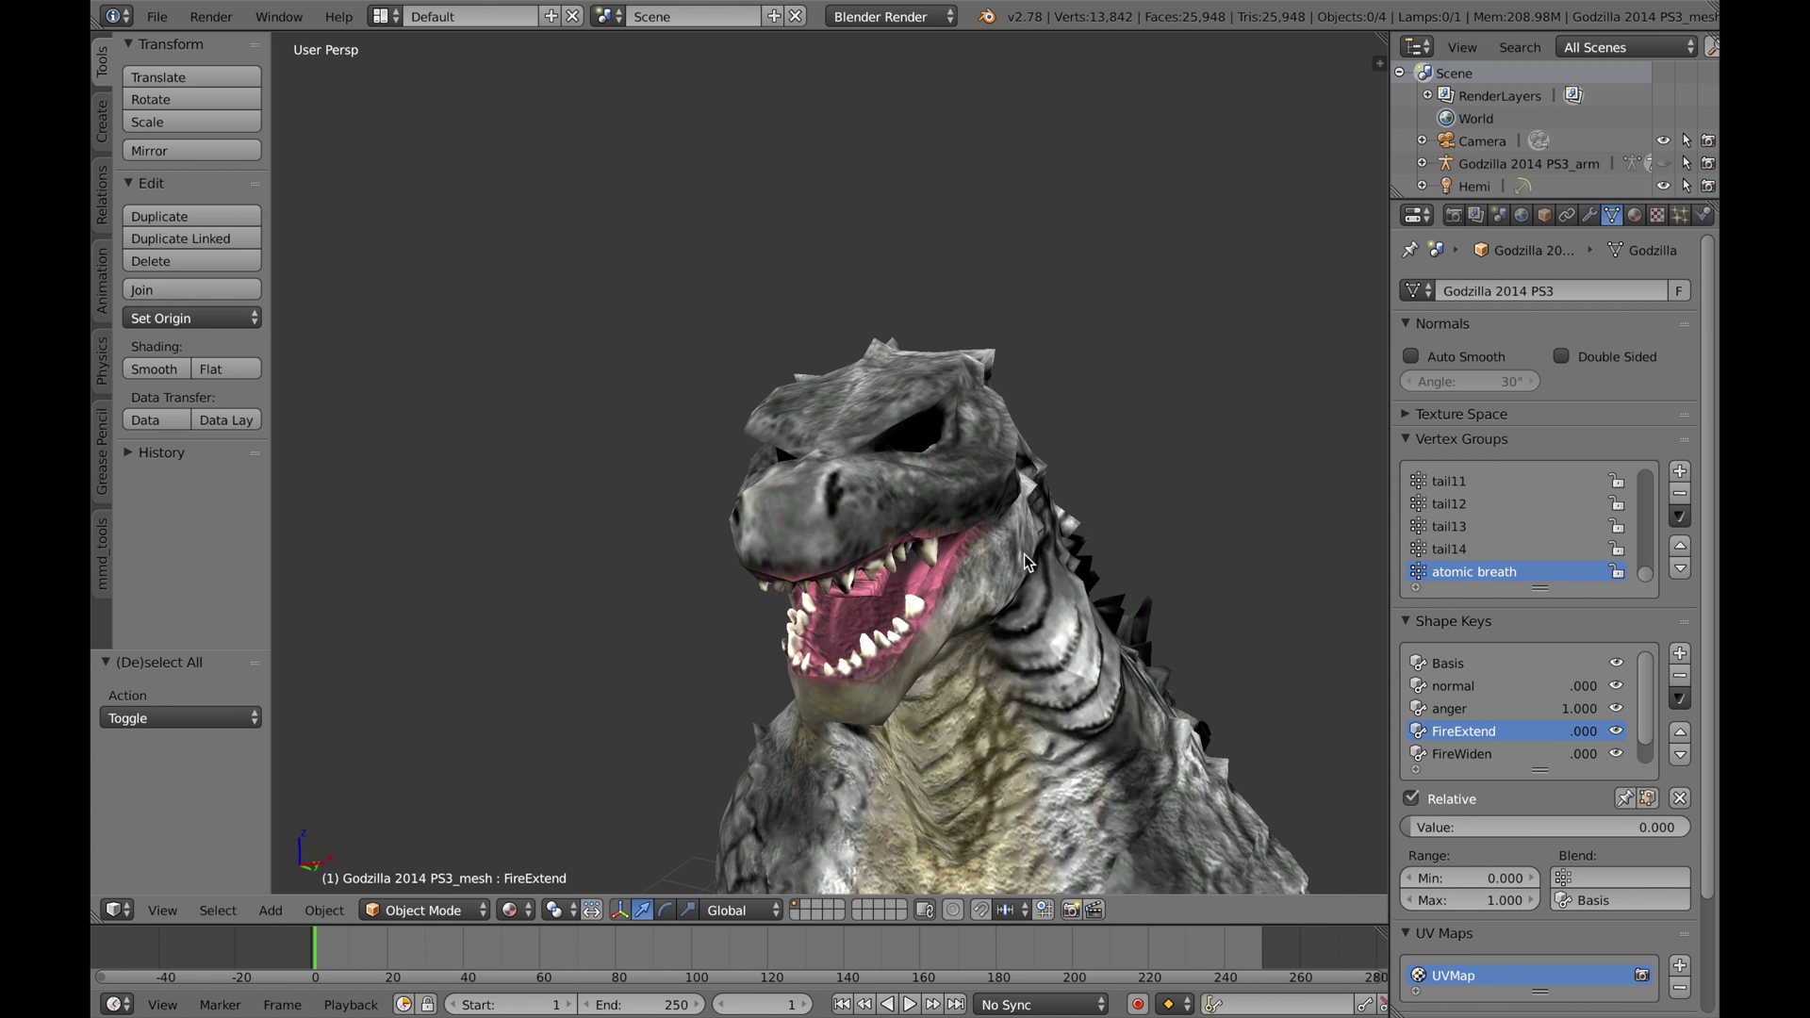
mouse_move(1023, 552)
middle_down()
mouse_move(1101, 574)
mouse_move(851, 573)
mouse_move(925, 571)
middle_up()
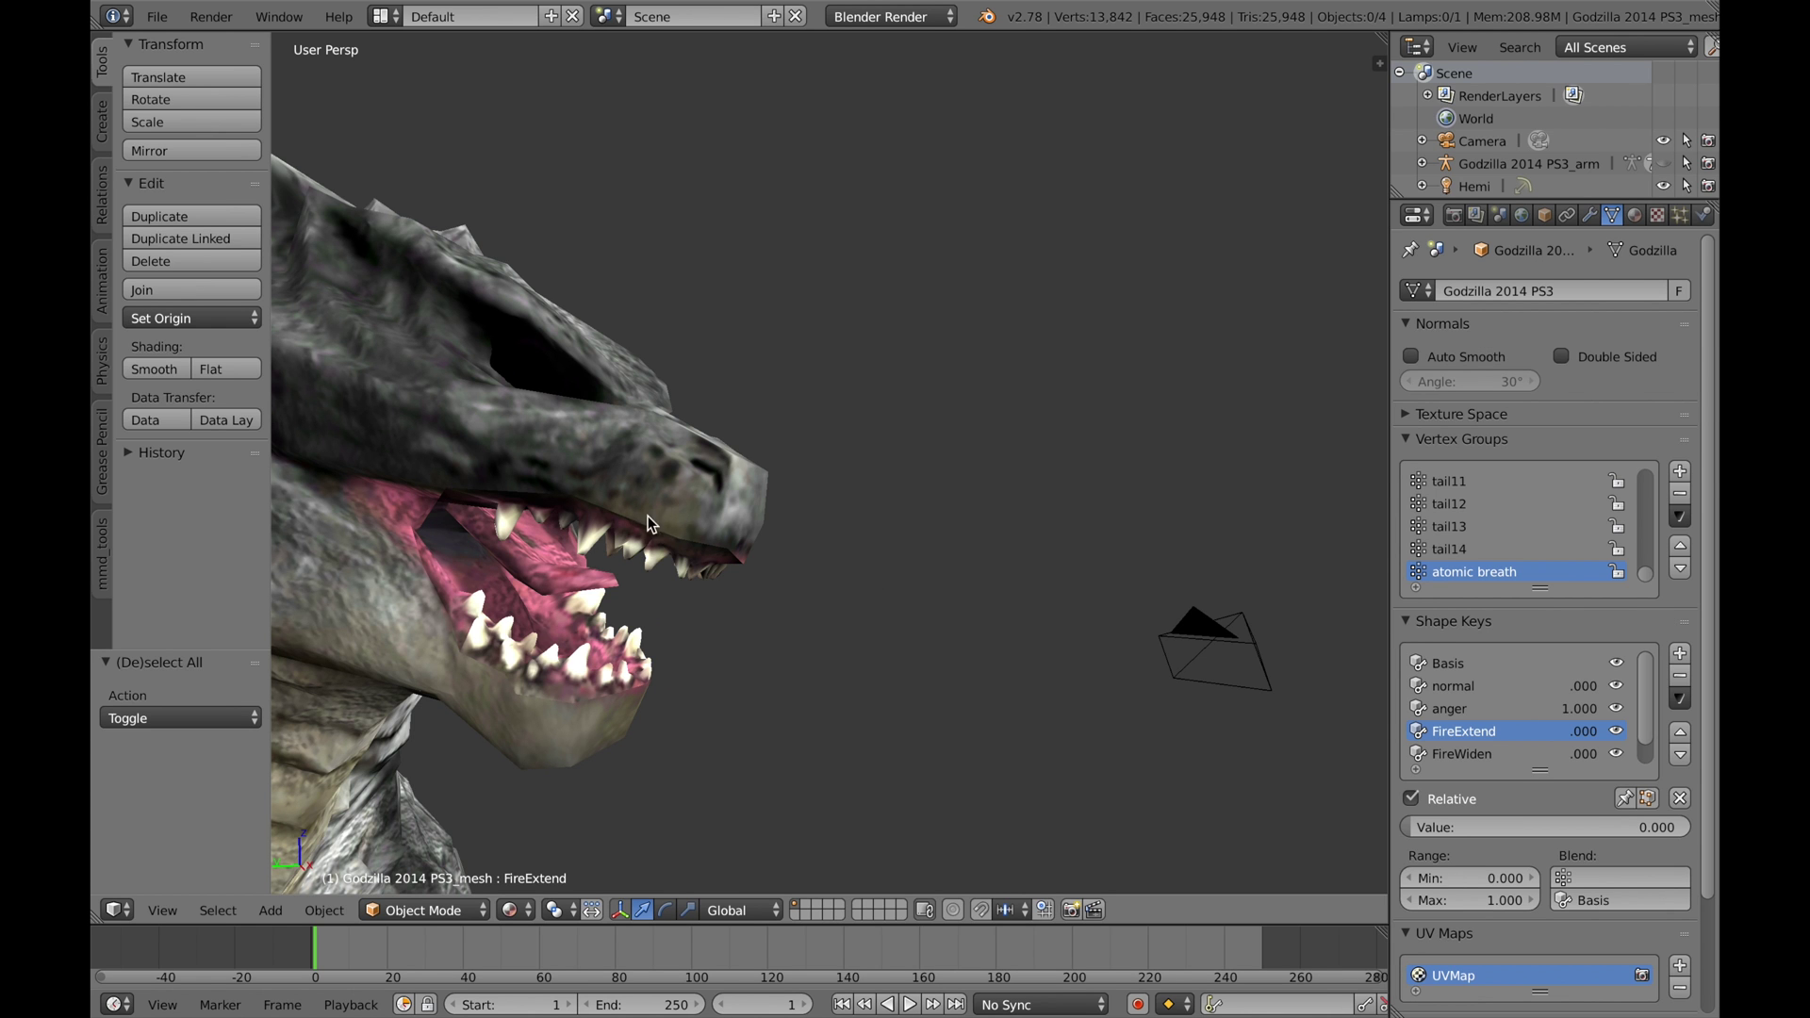
scroll(648, 518, up, 5)
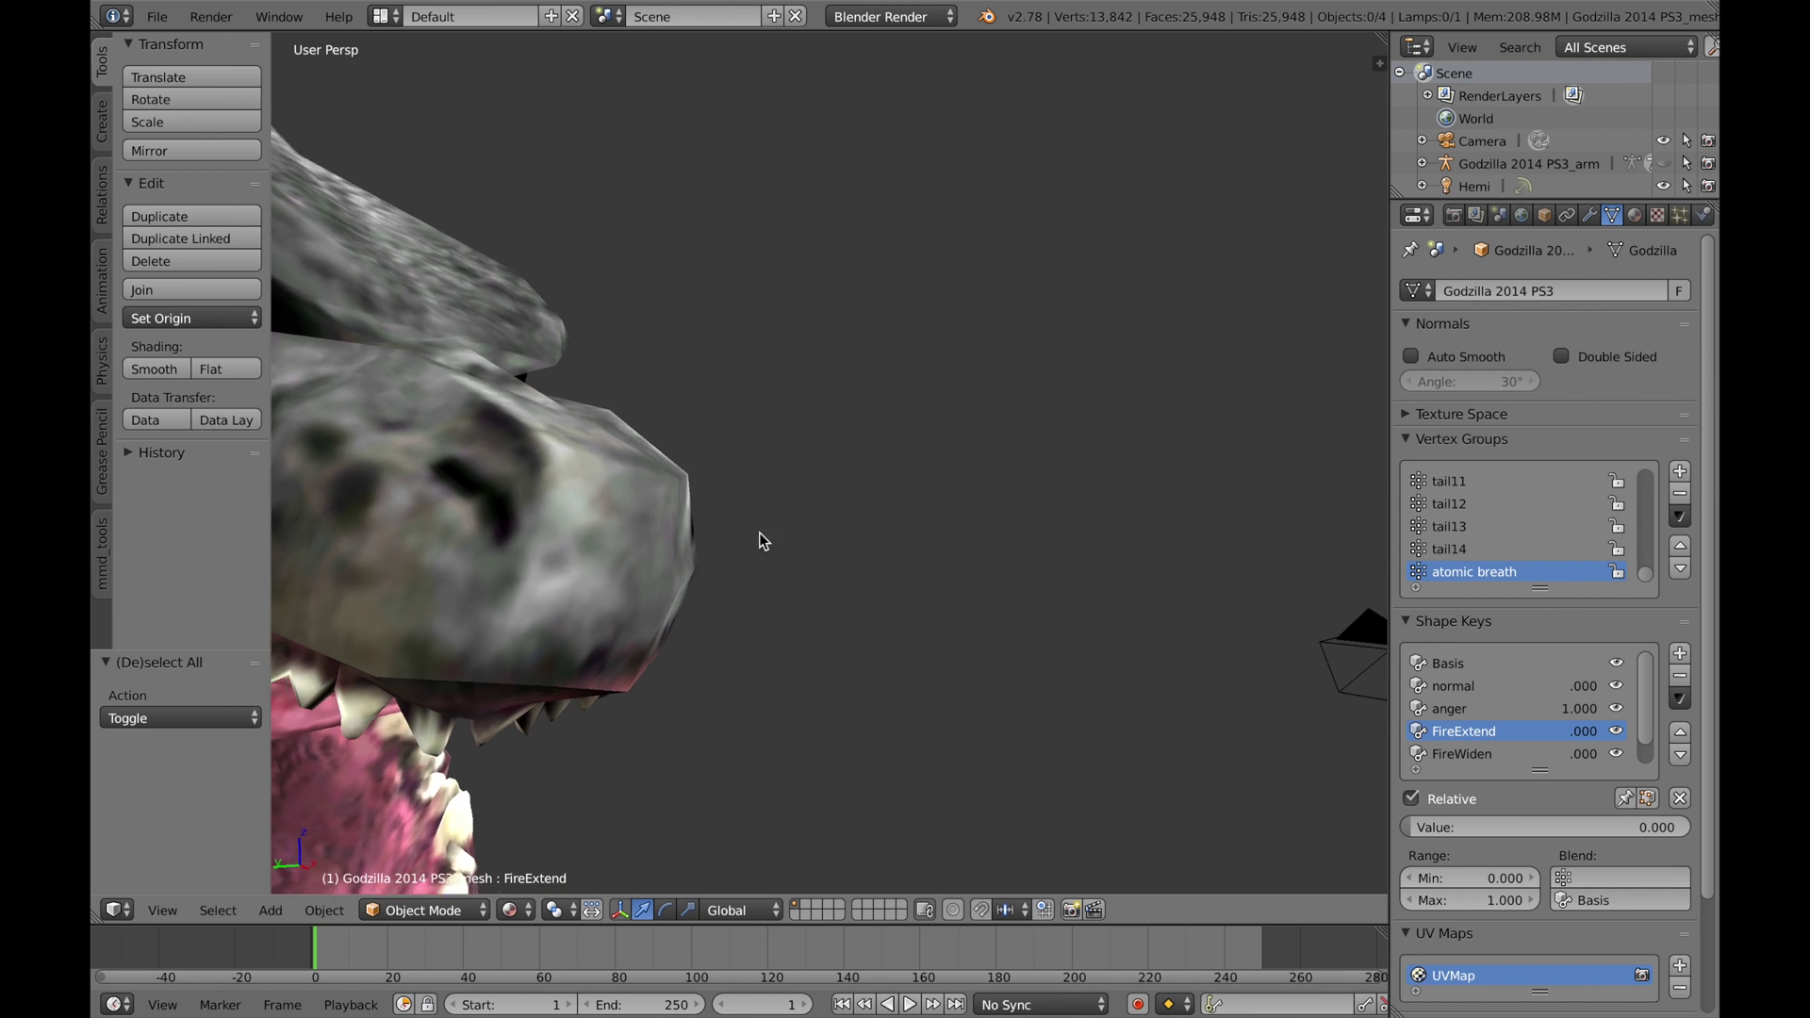
scroll(1005, 430, down, 4)
middle_drag(1089, 447, 977, 464)
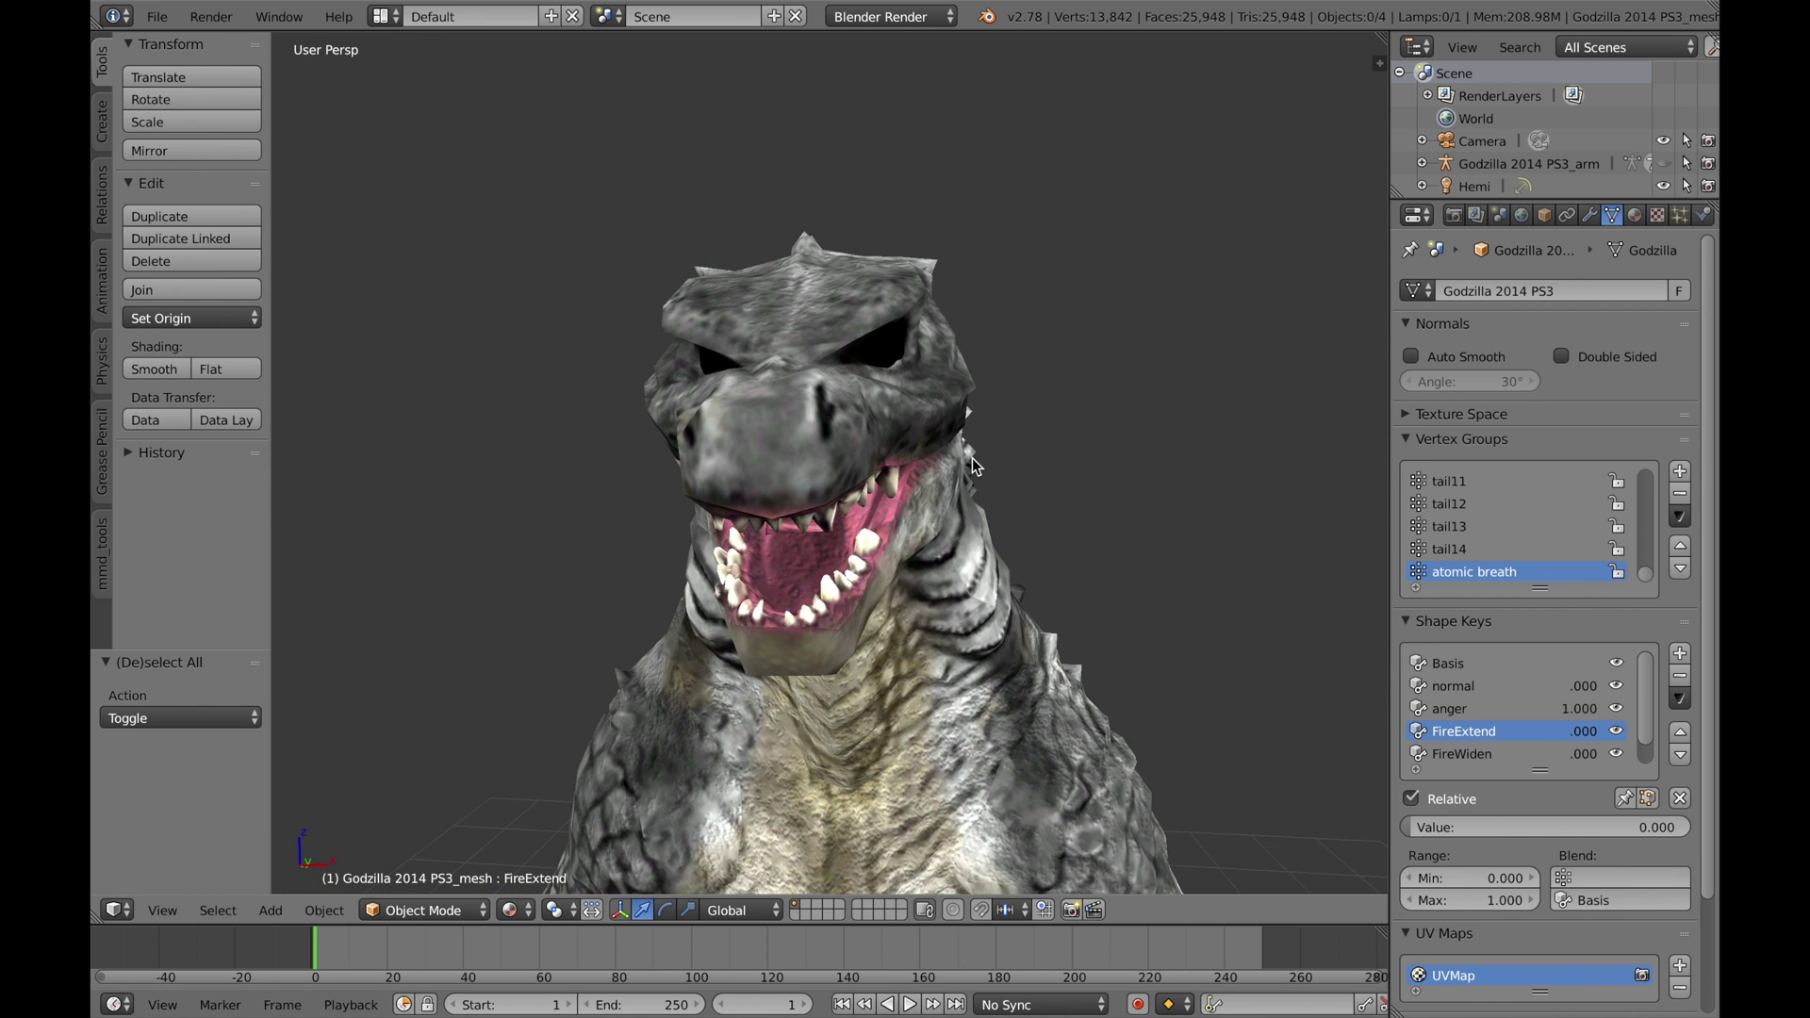
Step: Select the anger shape key and reset its value to 0.000
click(1535, 705)
drag(1619, 827, 1560, 828)
drag(1560, 828, 1334, 828)
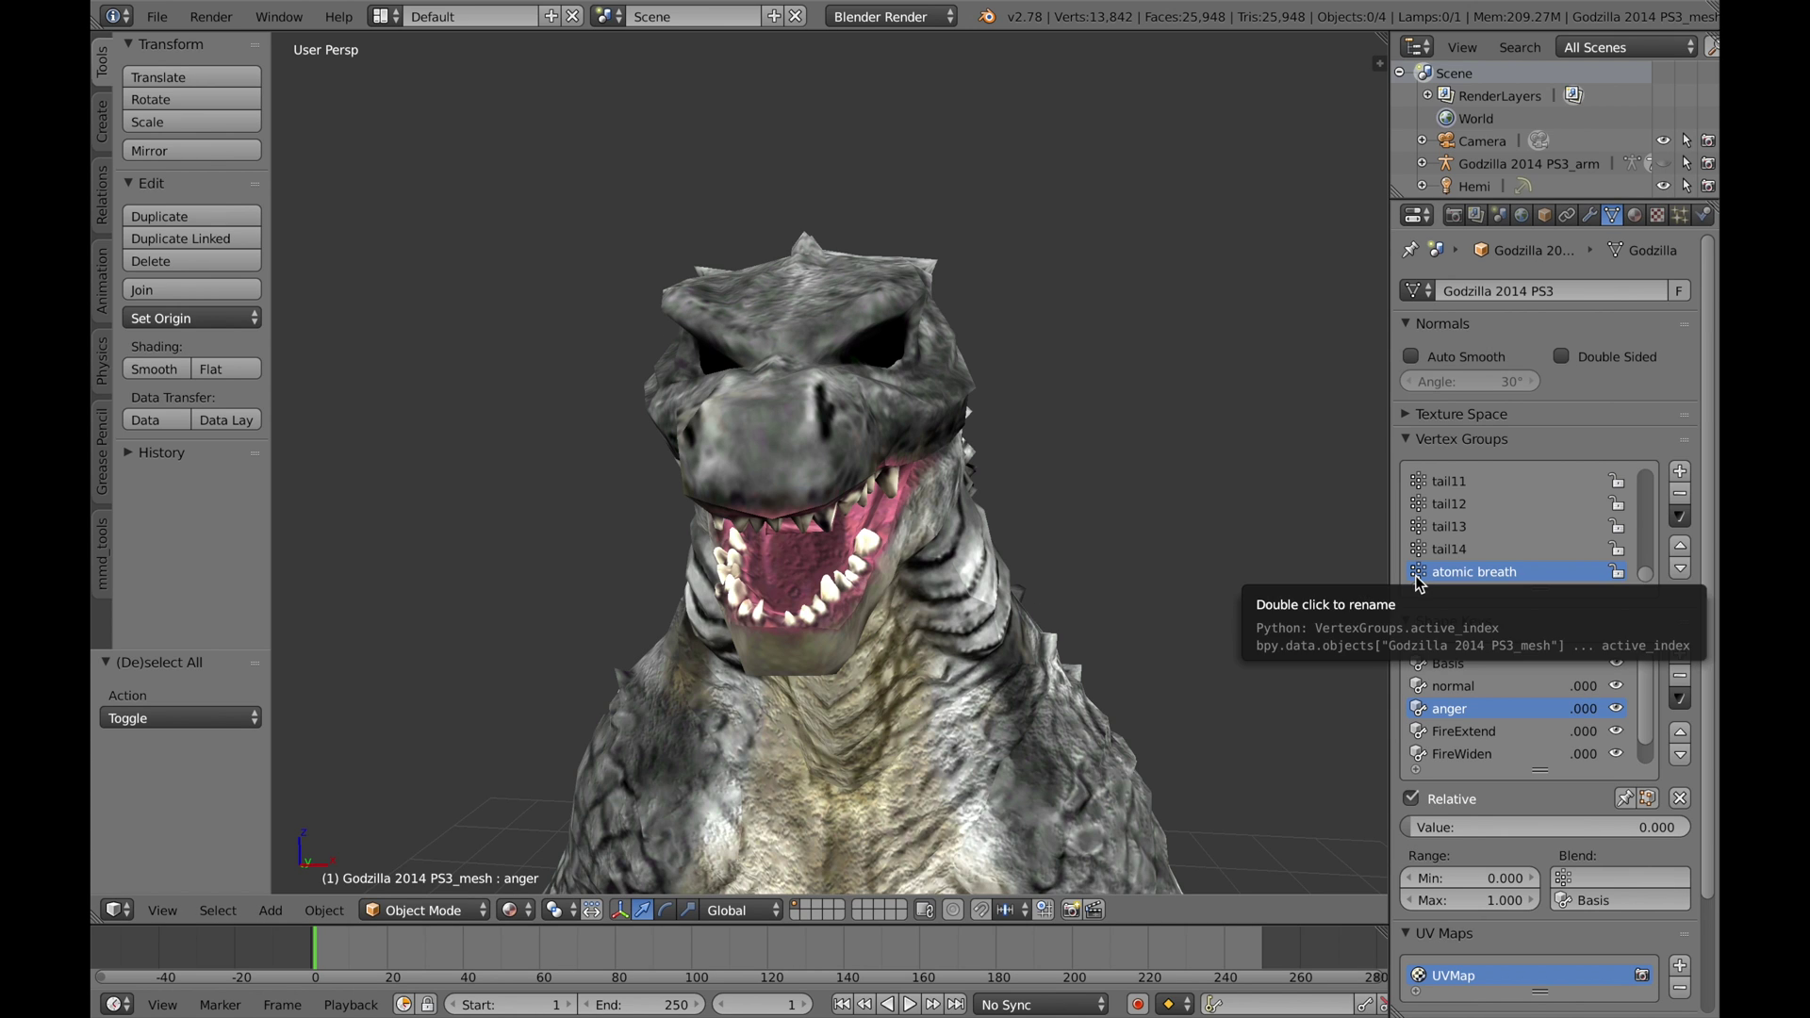
scroll(1552, 734, down, 1)
scroll(1551, 733, up, 1)
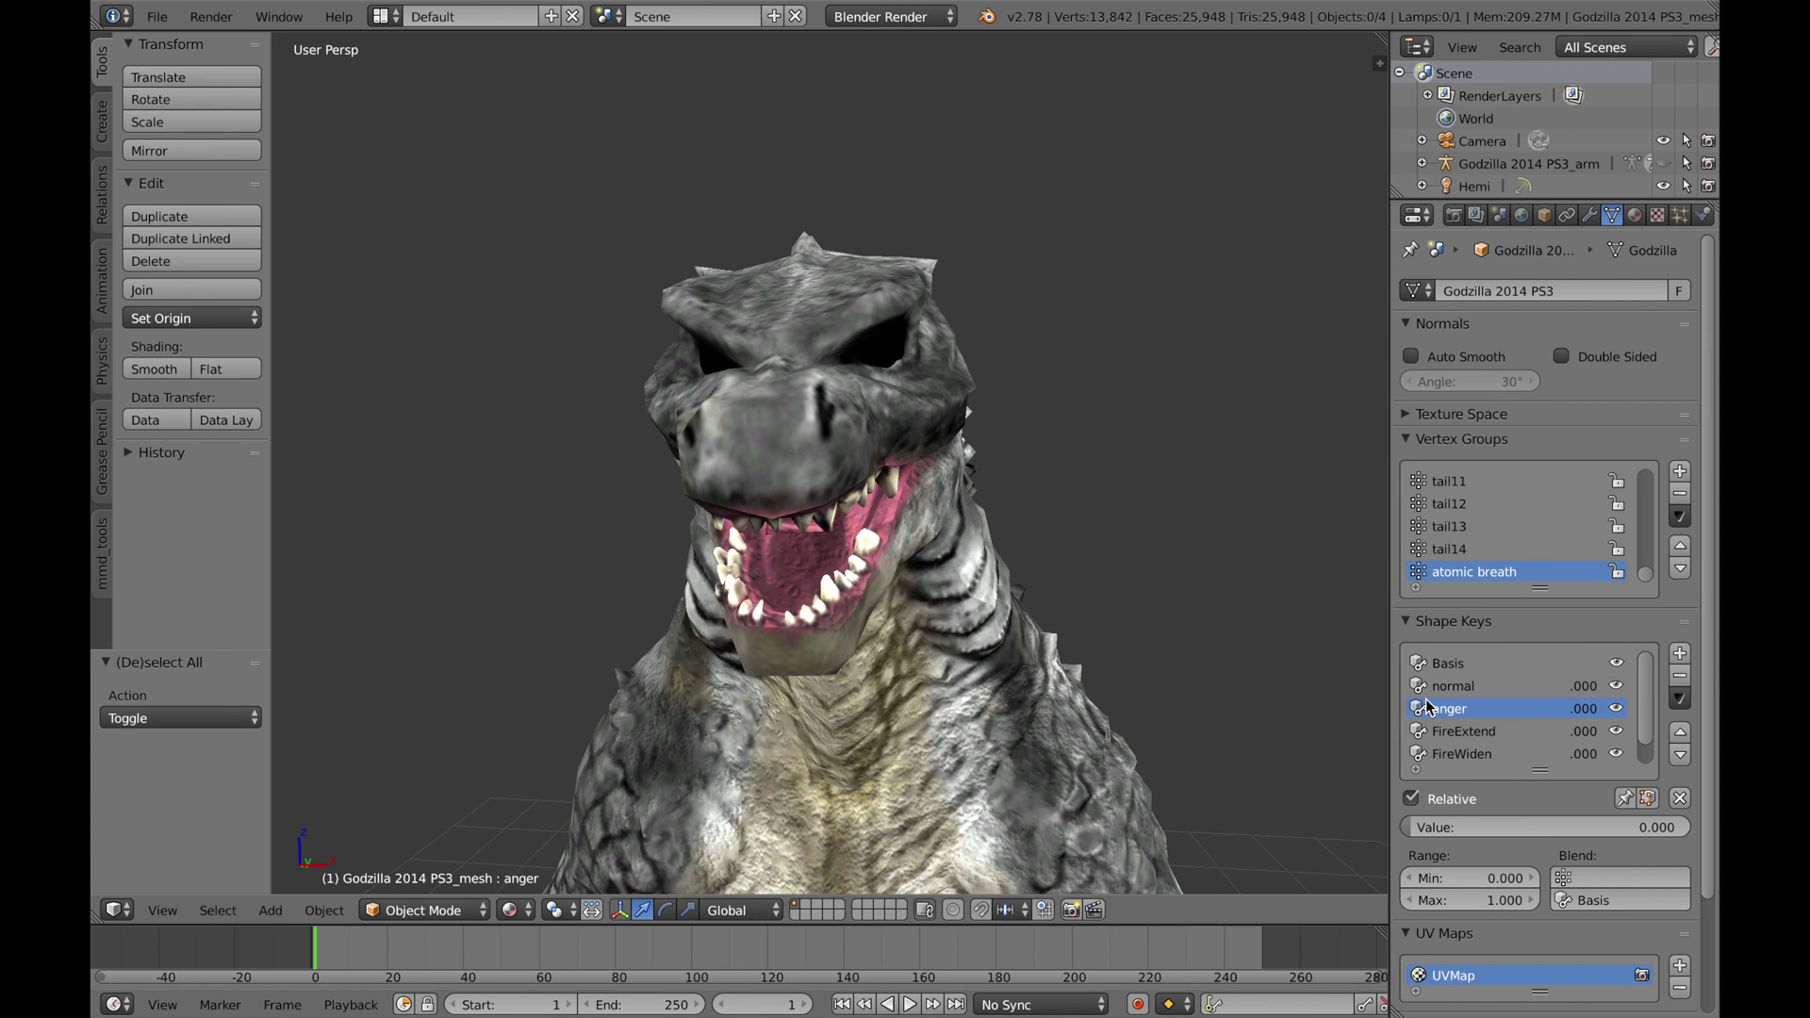
Step: Make the Godzilla 2014 PS3_arm armature active and unhide it in the viewport
scroll(1027, 443, down, 3)
scroll(1112, 443, down, 2)
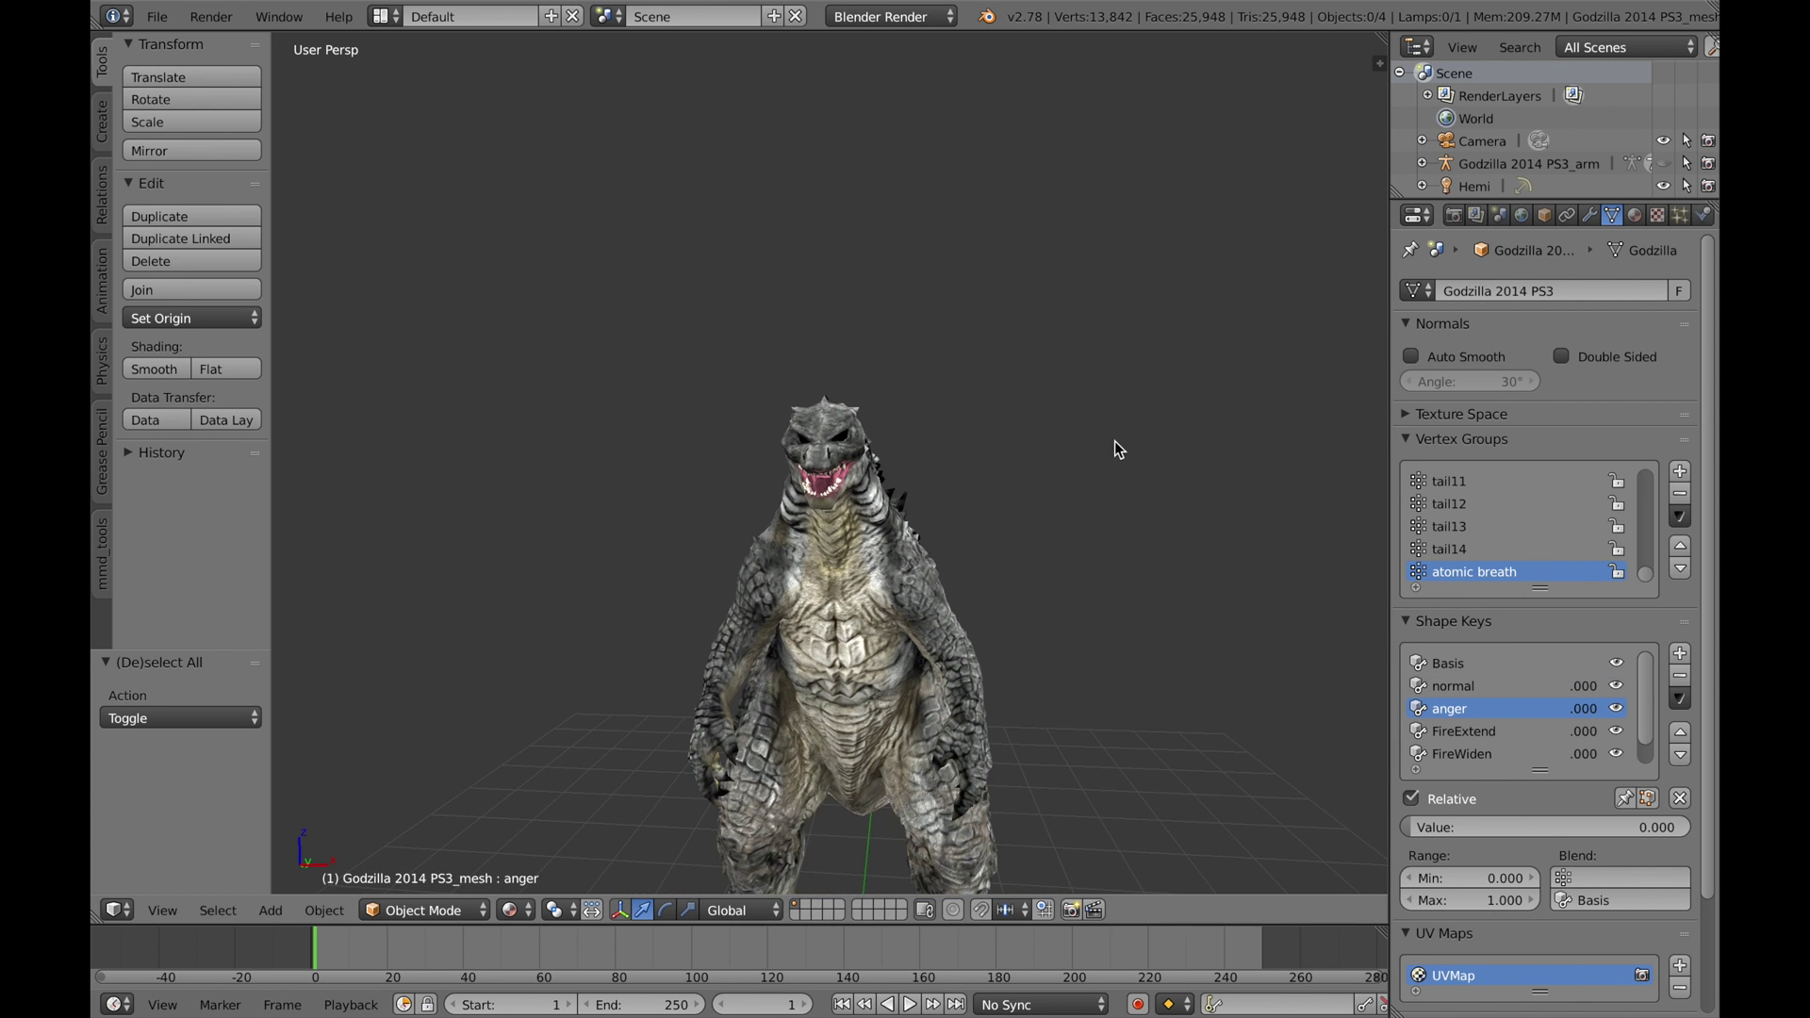
middle_drag(1124, 443, 846, 280)
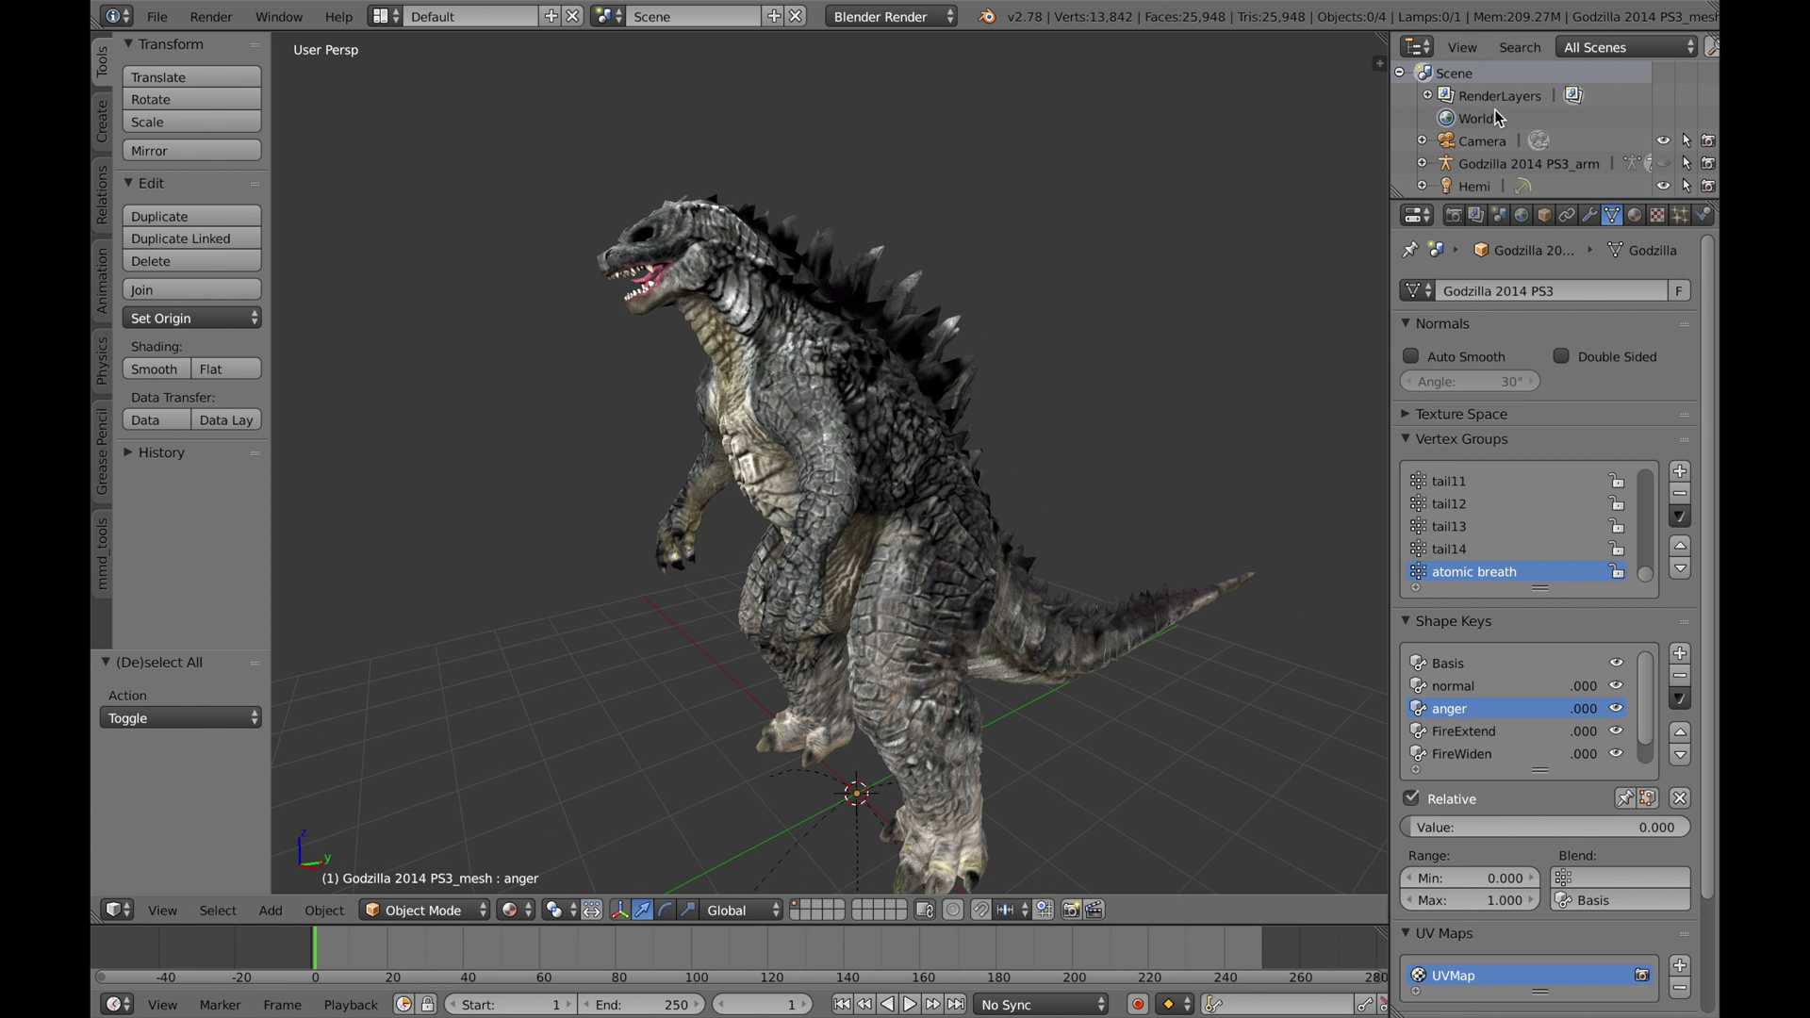
click(1490, 162)
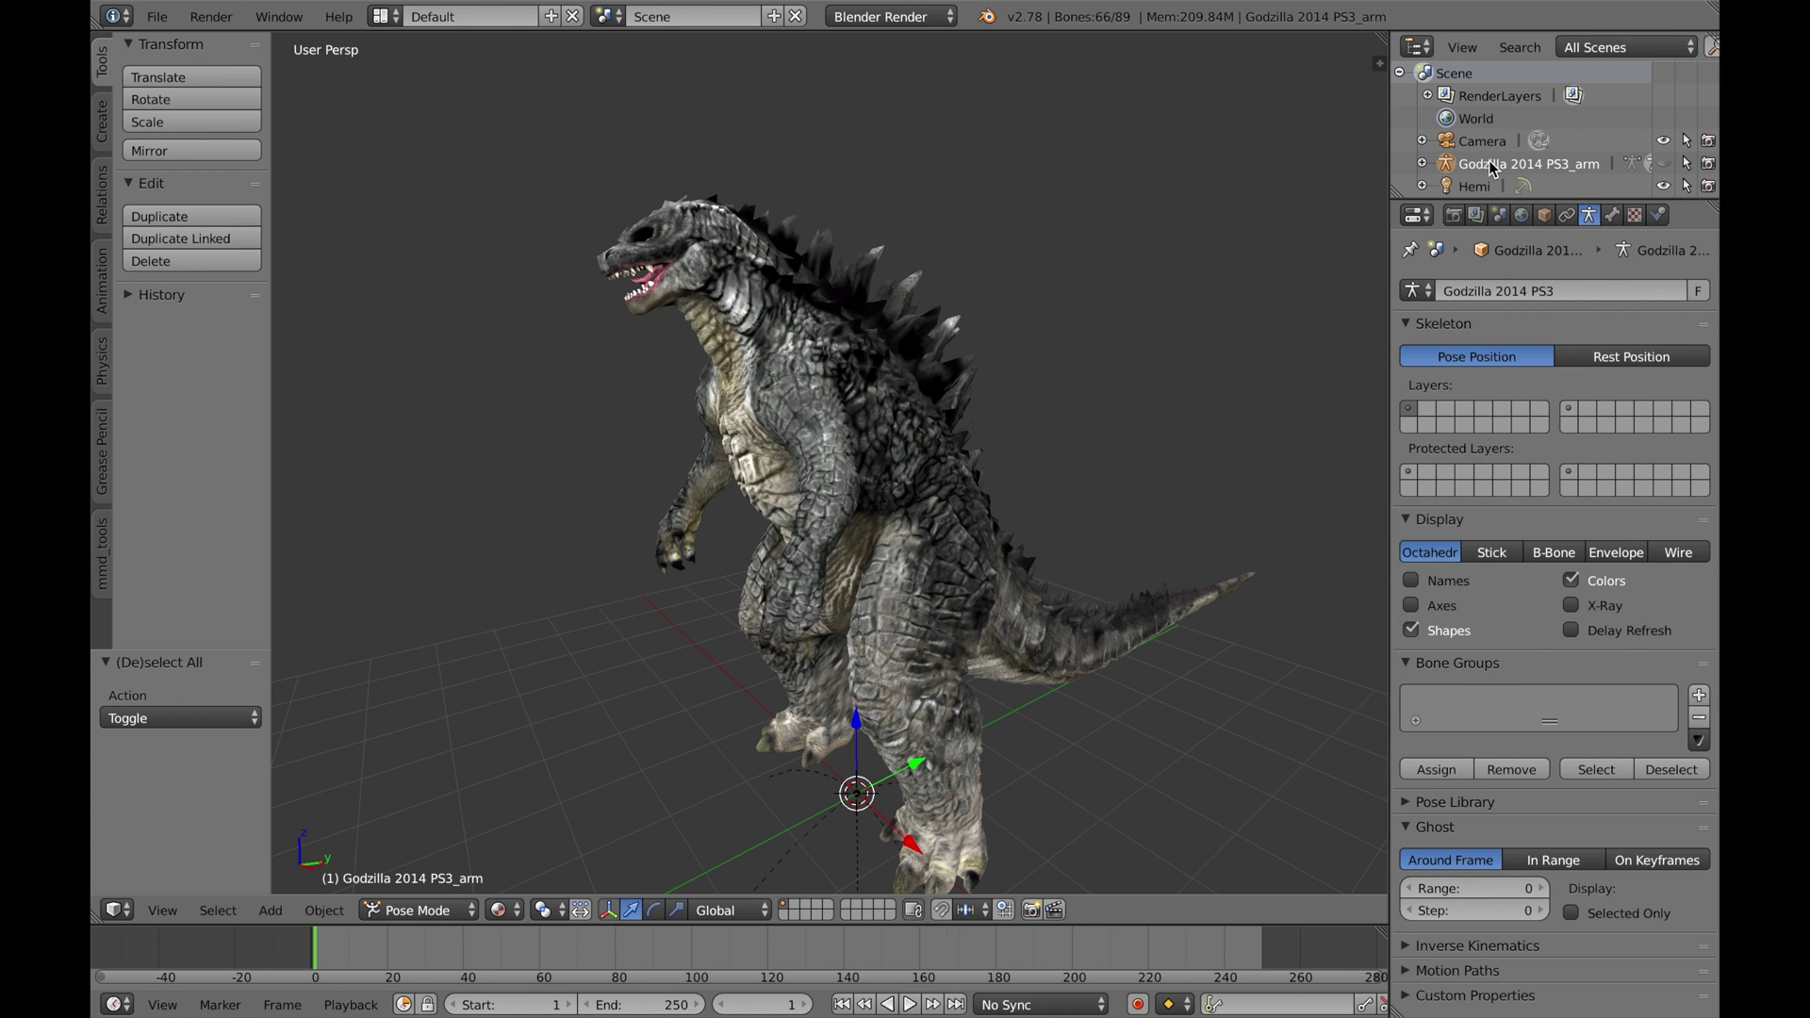
click(1666, 166)
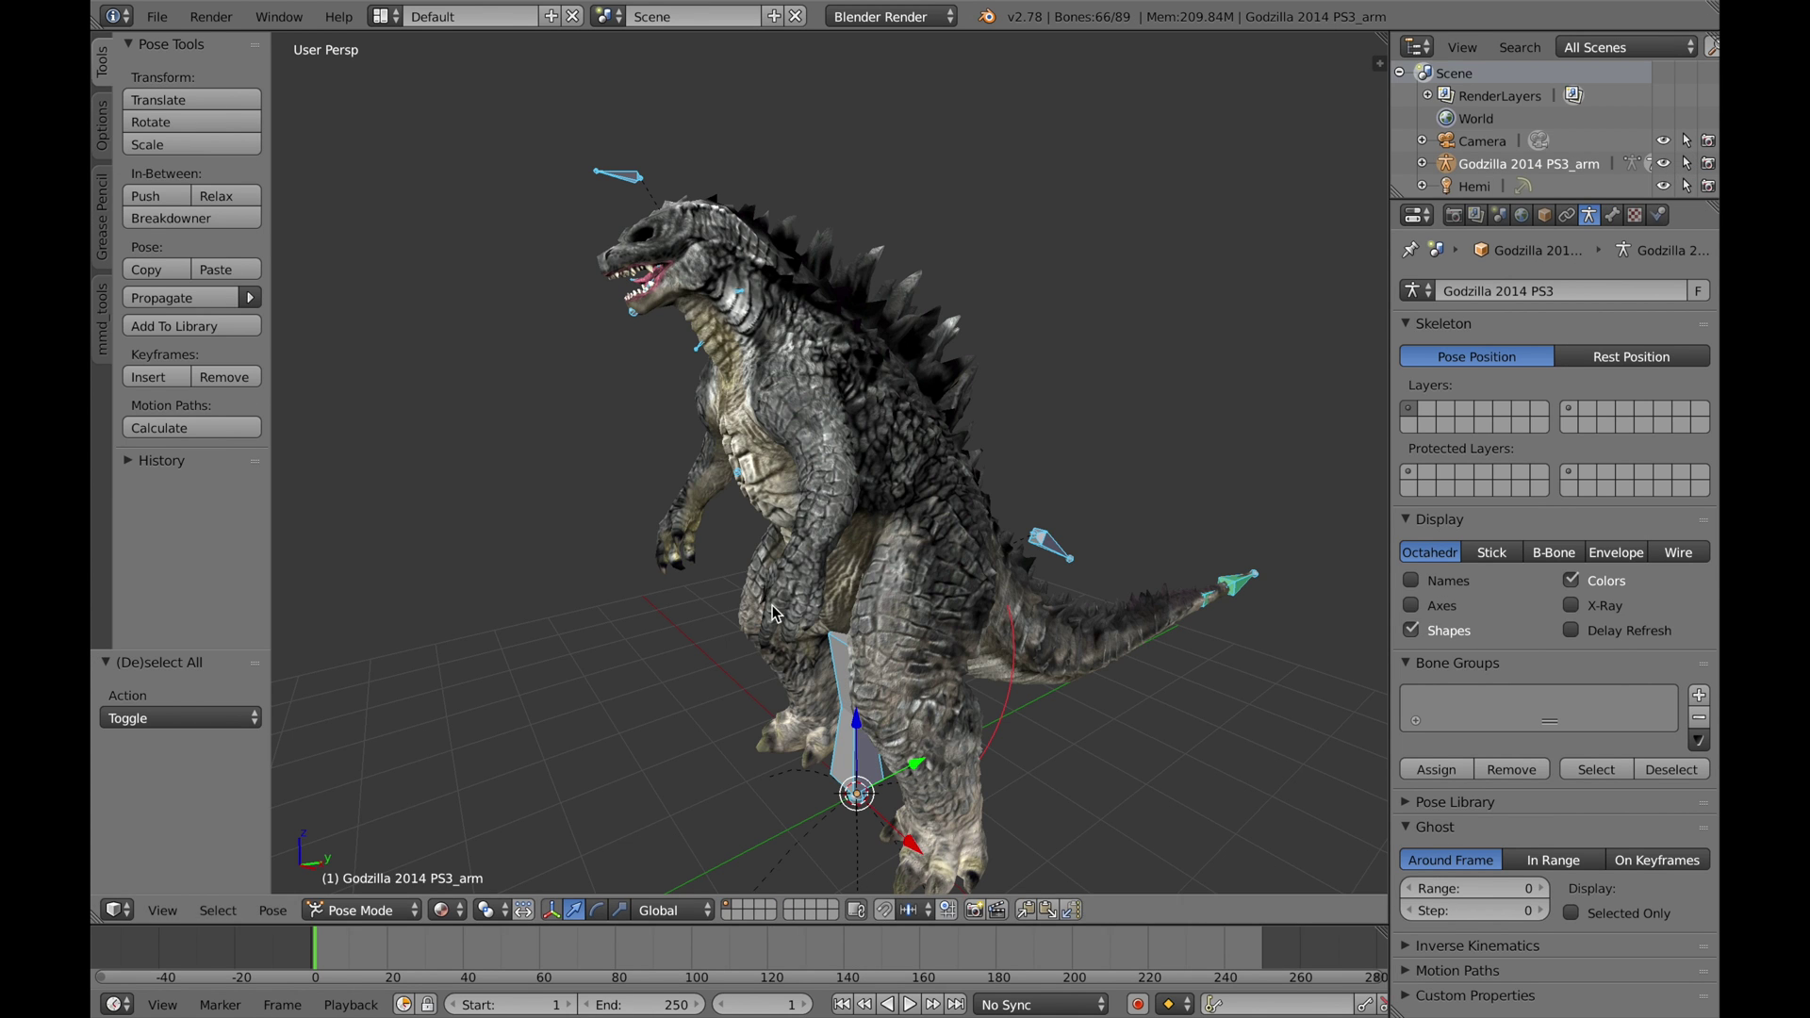
Step: Scale all the selected pose bones uniformly by about 2.926
scroll(845, 618, down, 4)
middle_drag(905, 626, 984, 615)
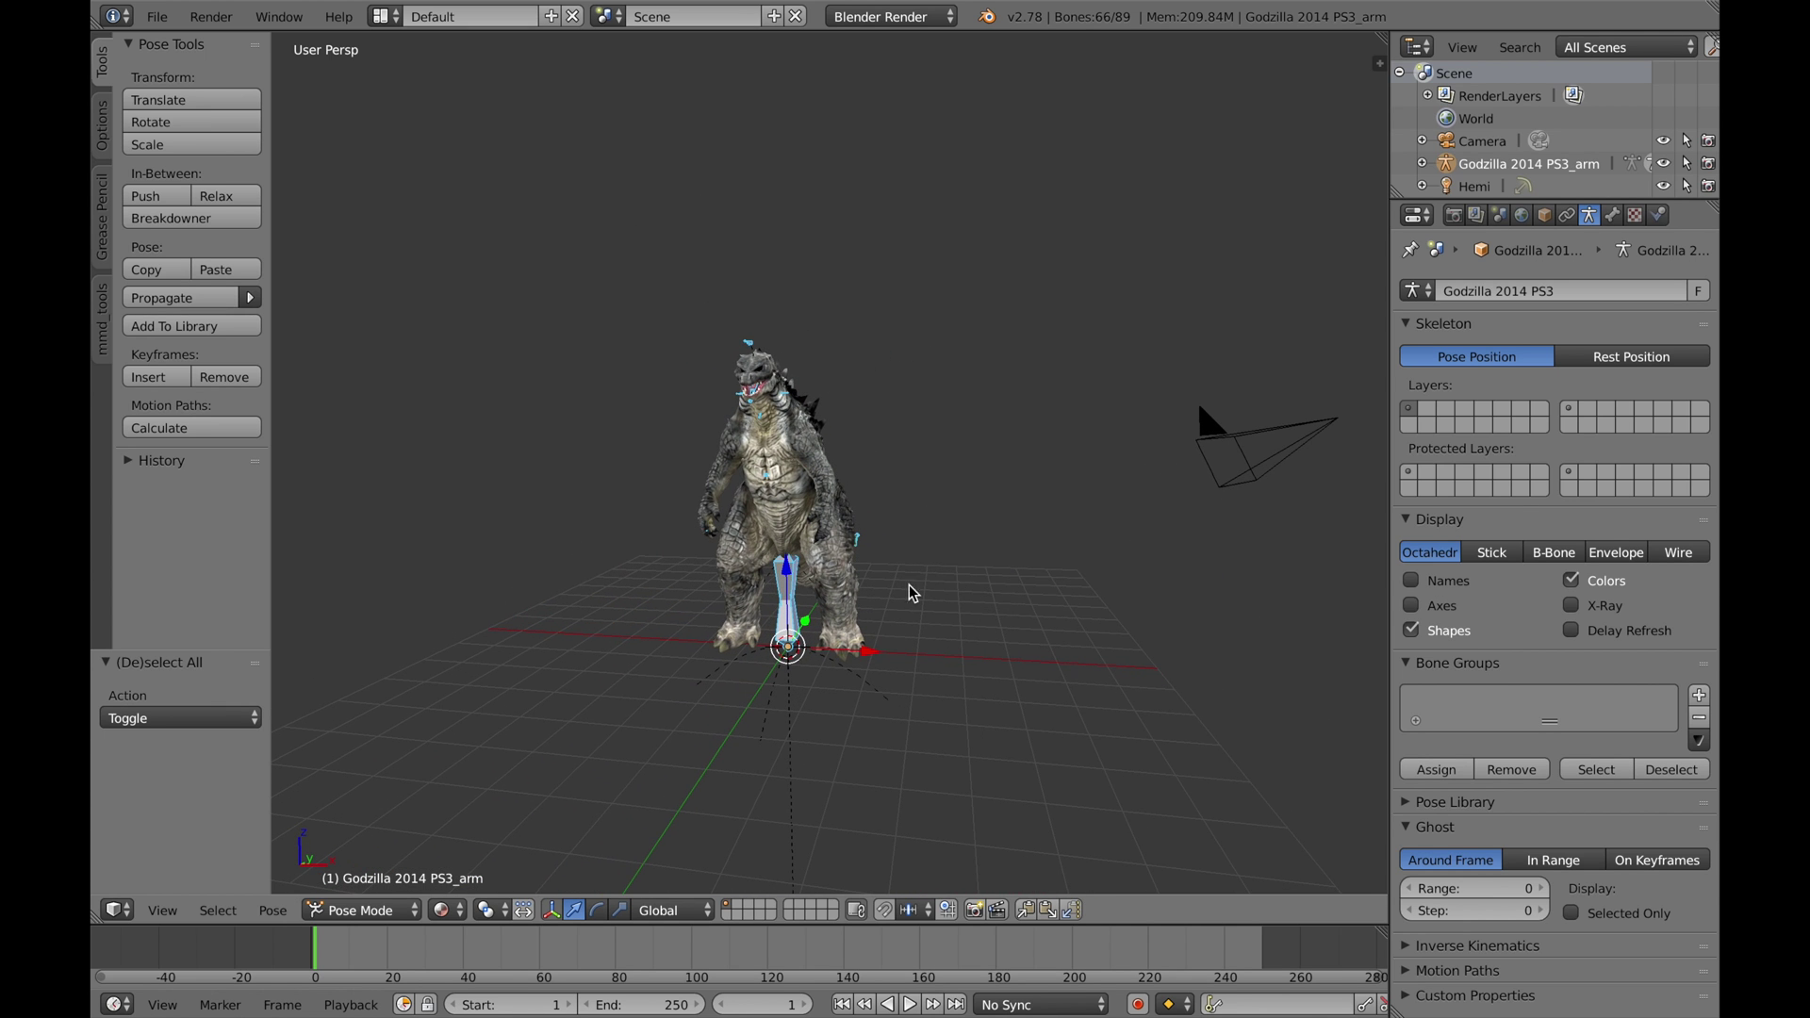
key(s)
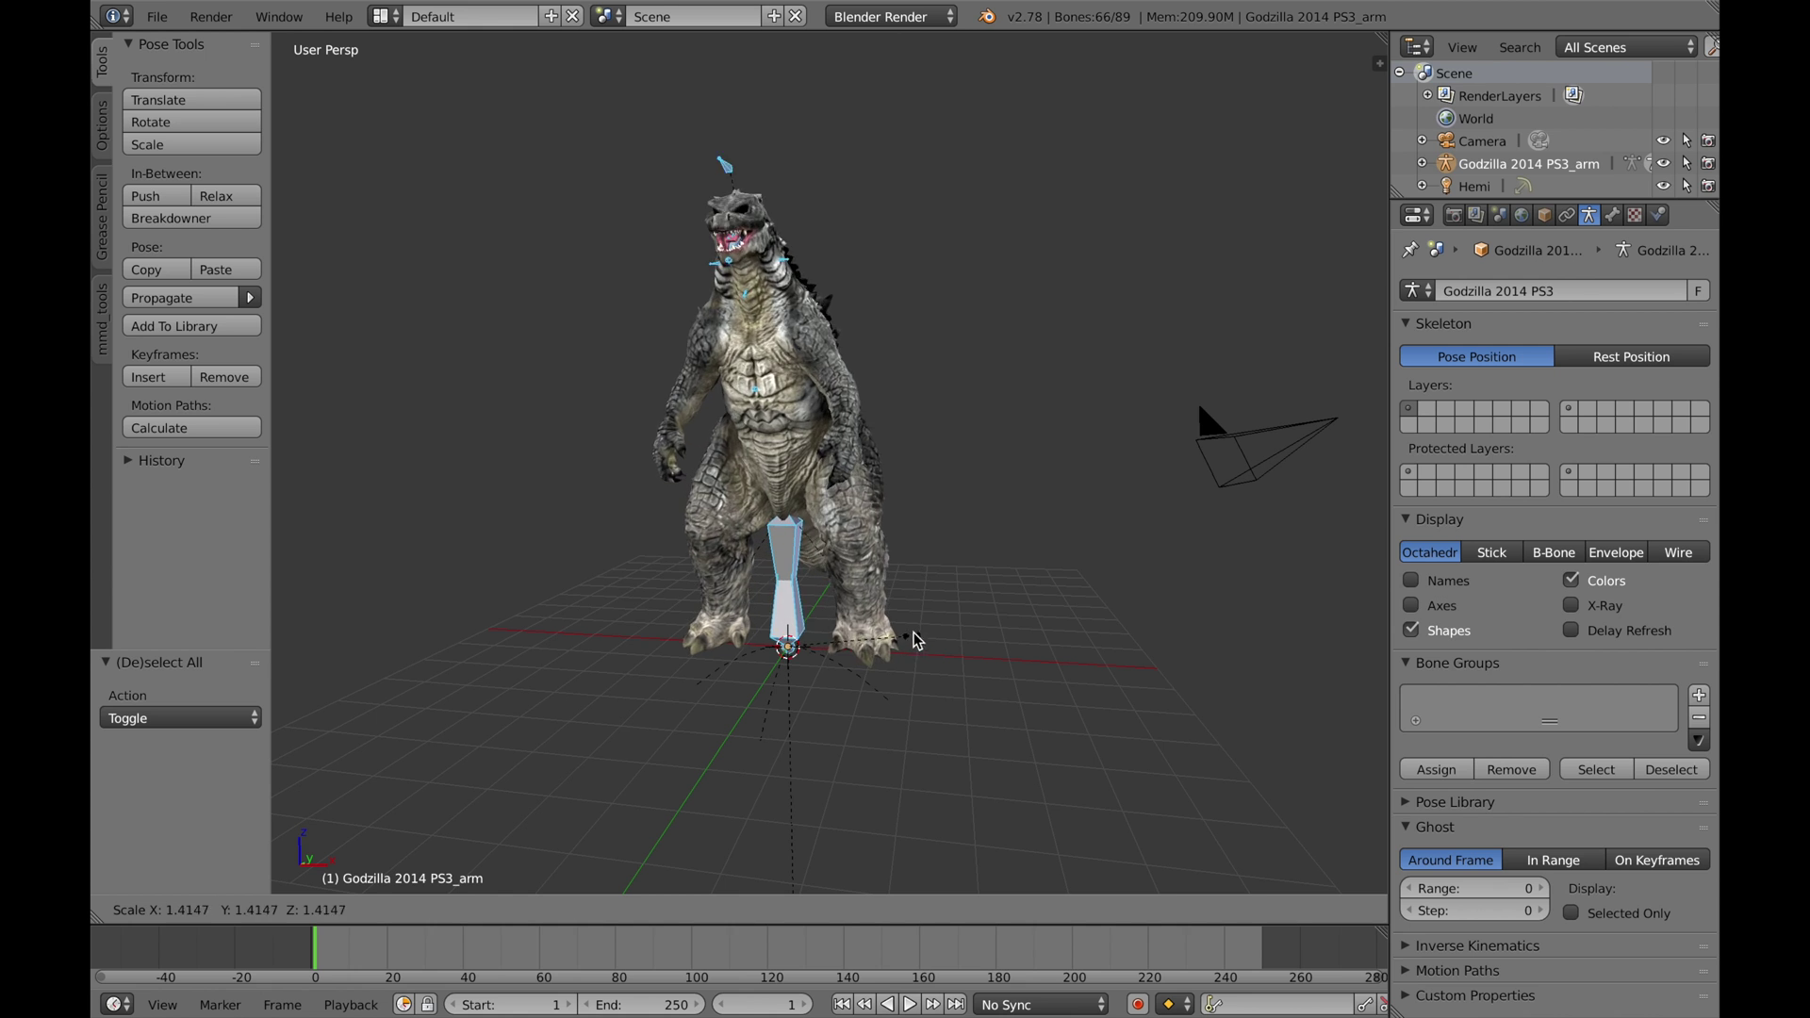
click(1032, 578)
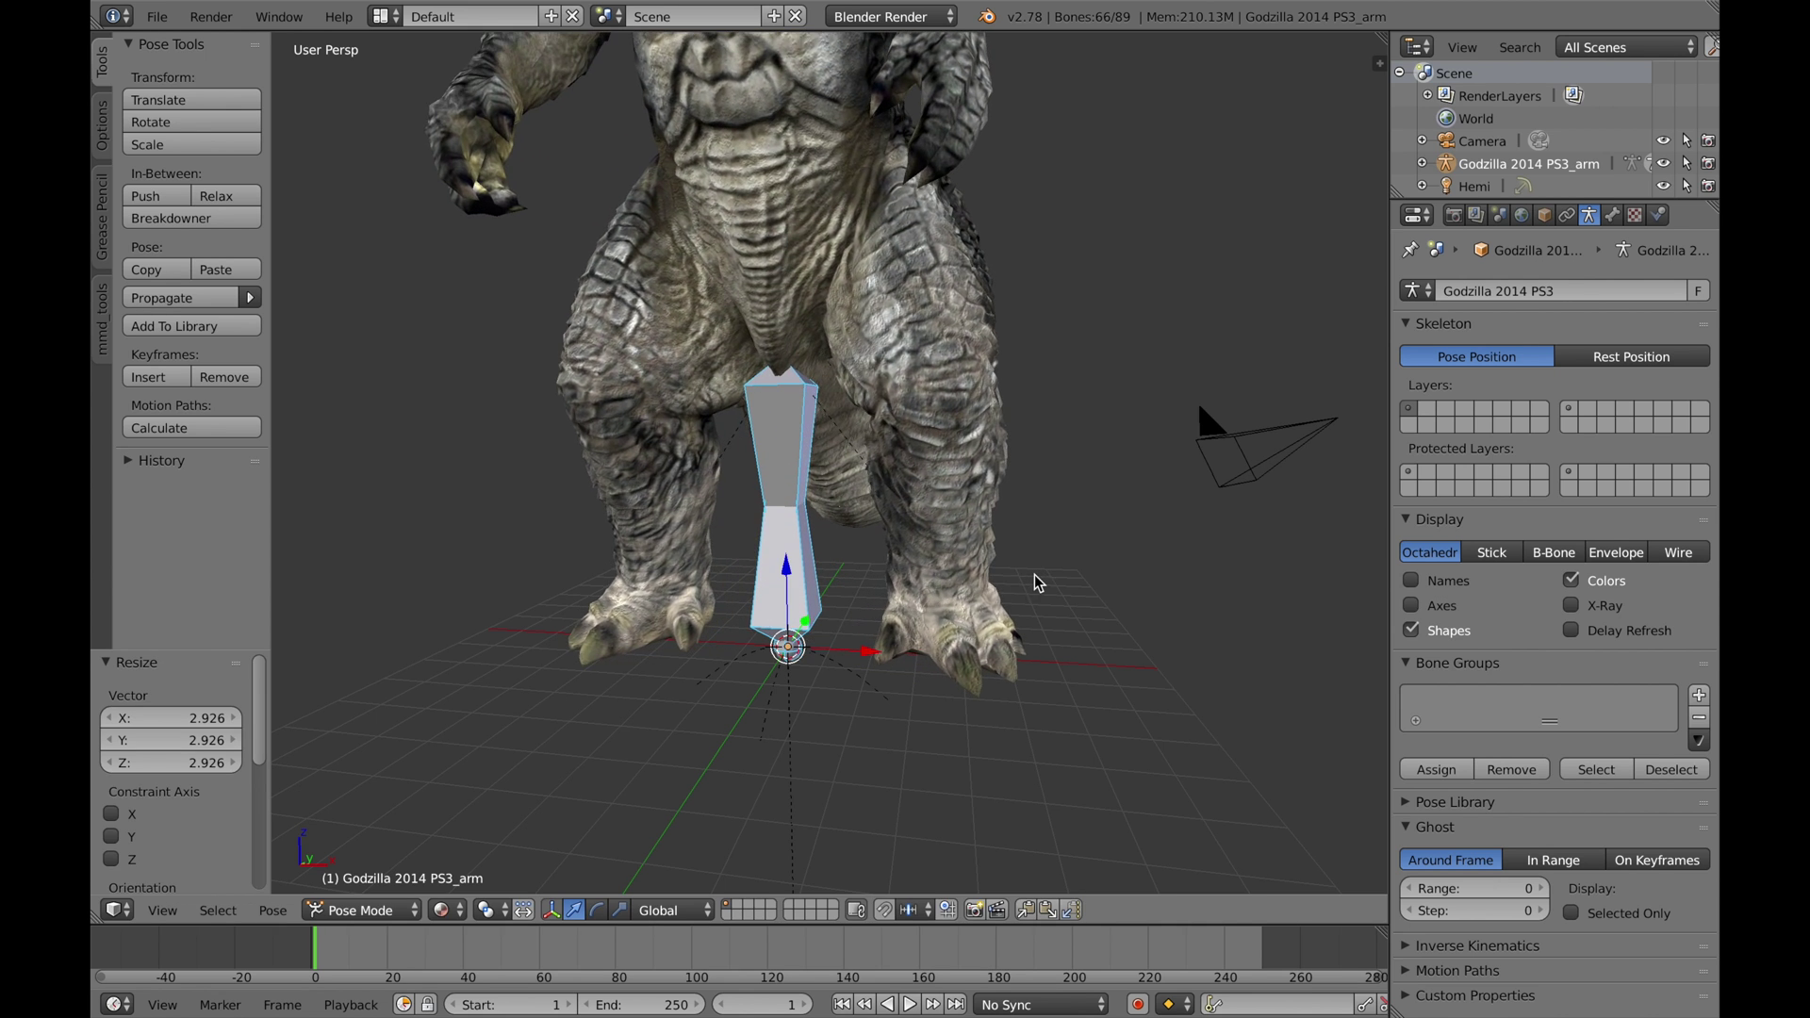
Step: Switch the armature to Object Mode and scale it uniformly by about 0.236
scroll(1035, 574, down, 4)
shift+middle_drag(1031, 551, 1046, 605)
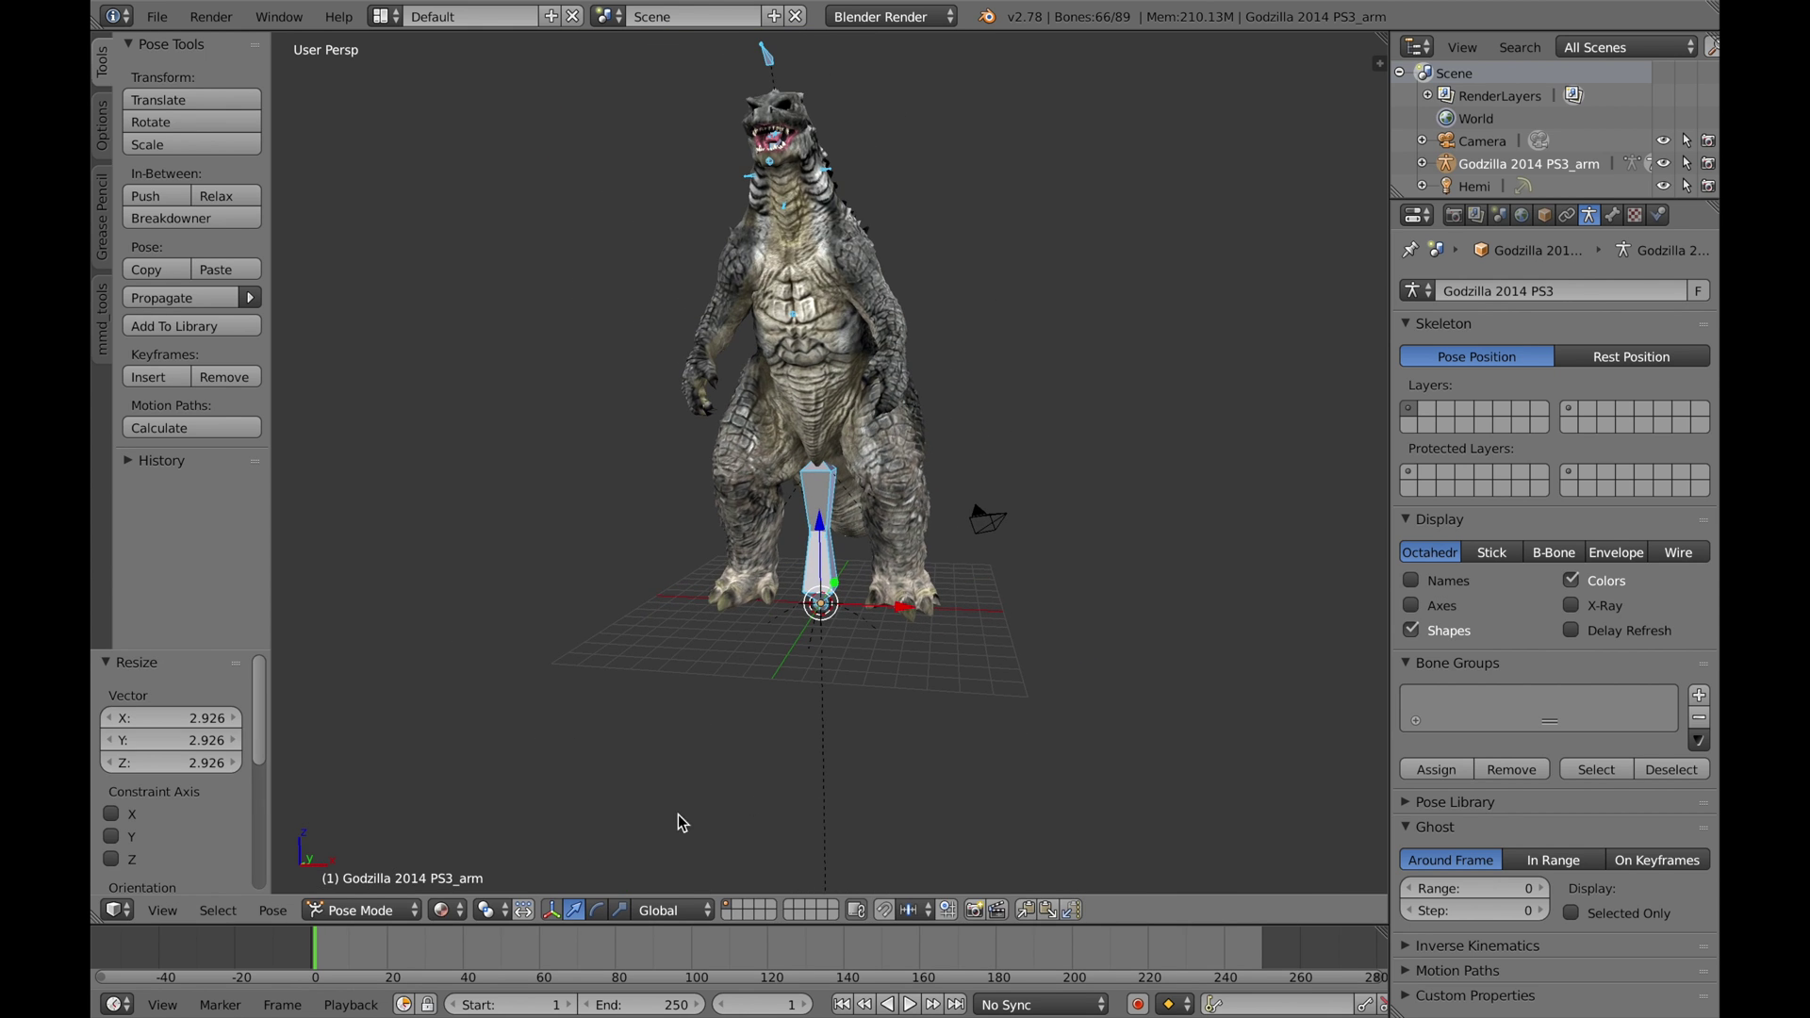
click(415, 904)
click(414, 871)
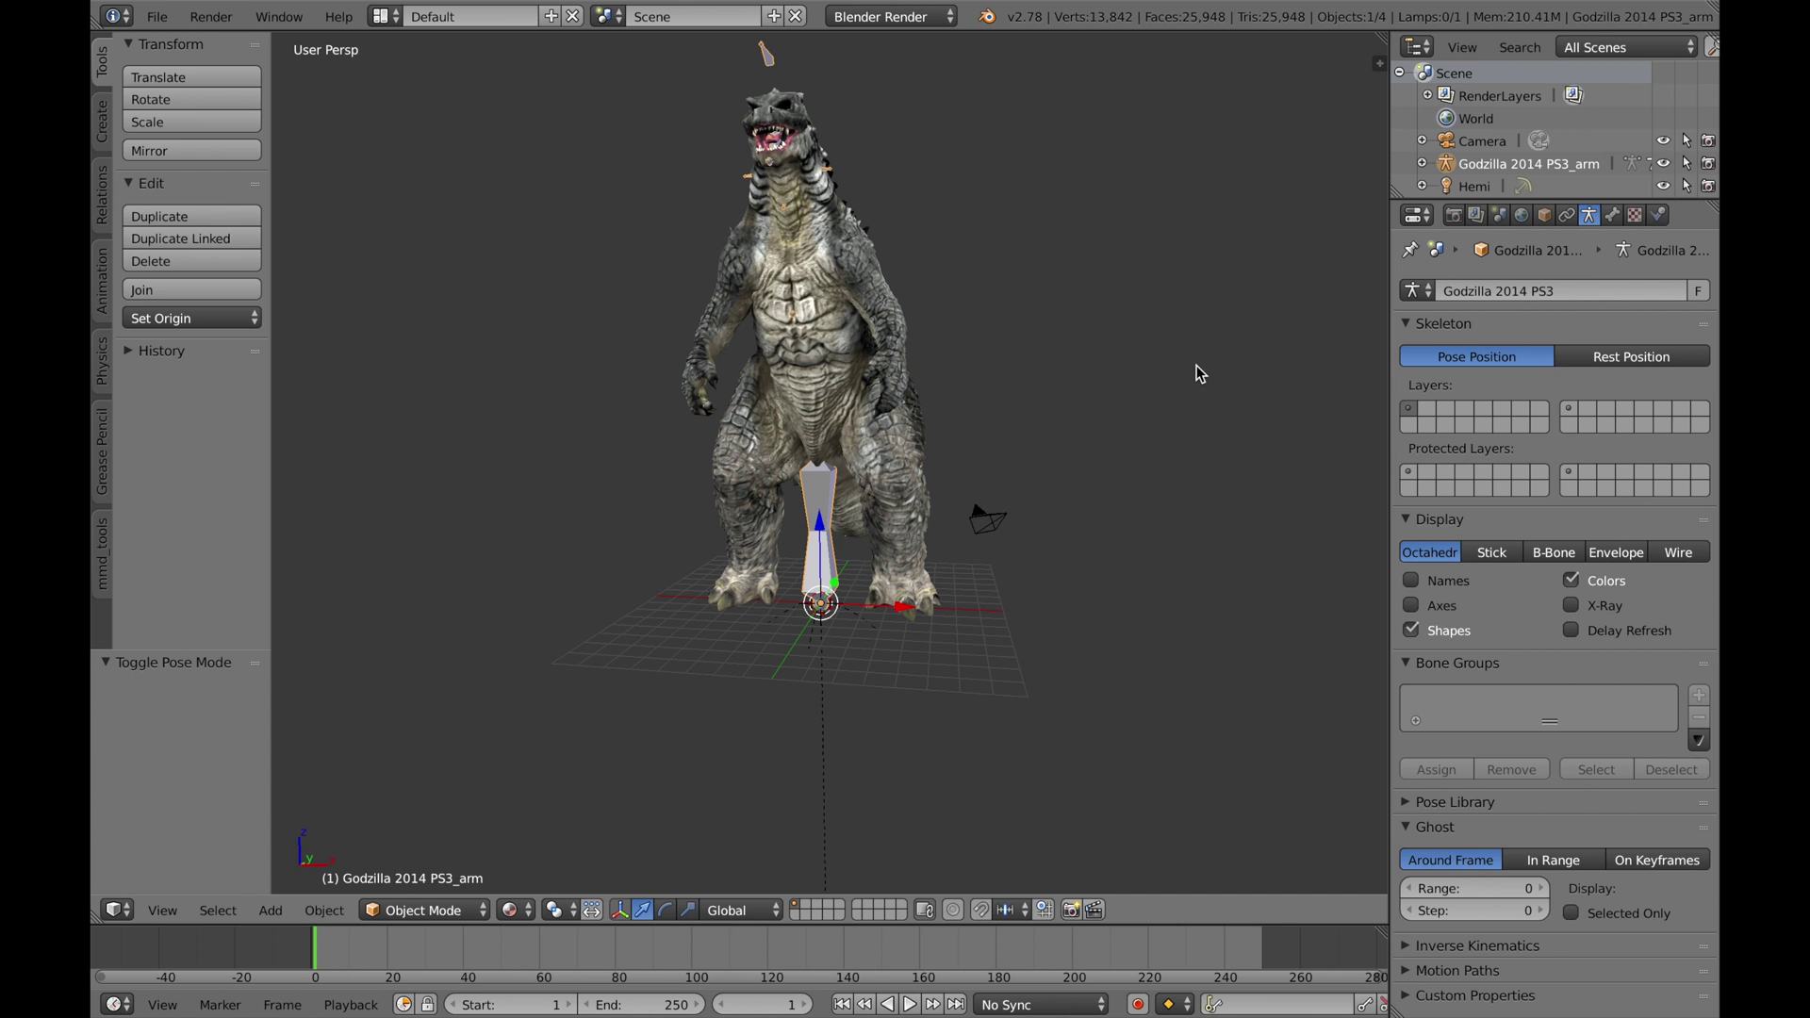
key(s)
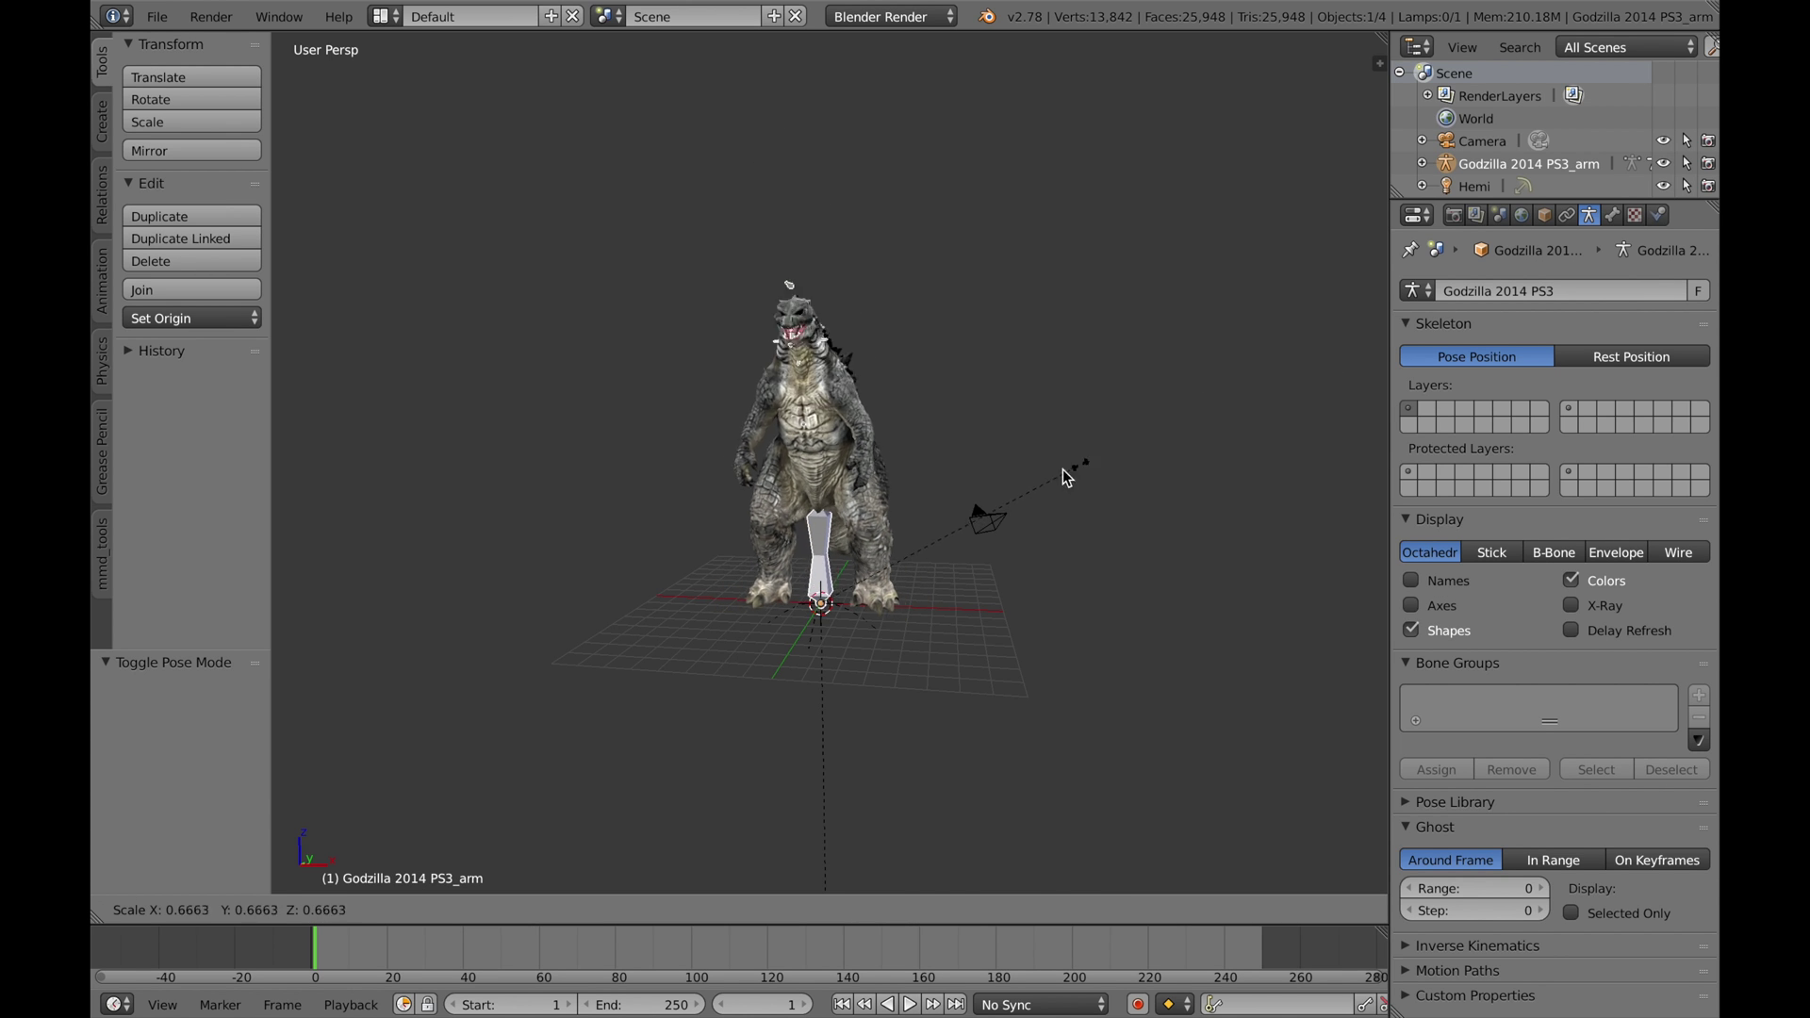
click(901, 549)
scroll(899, 545, up, 5)
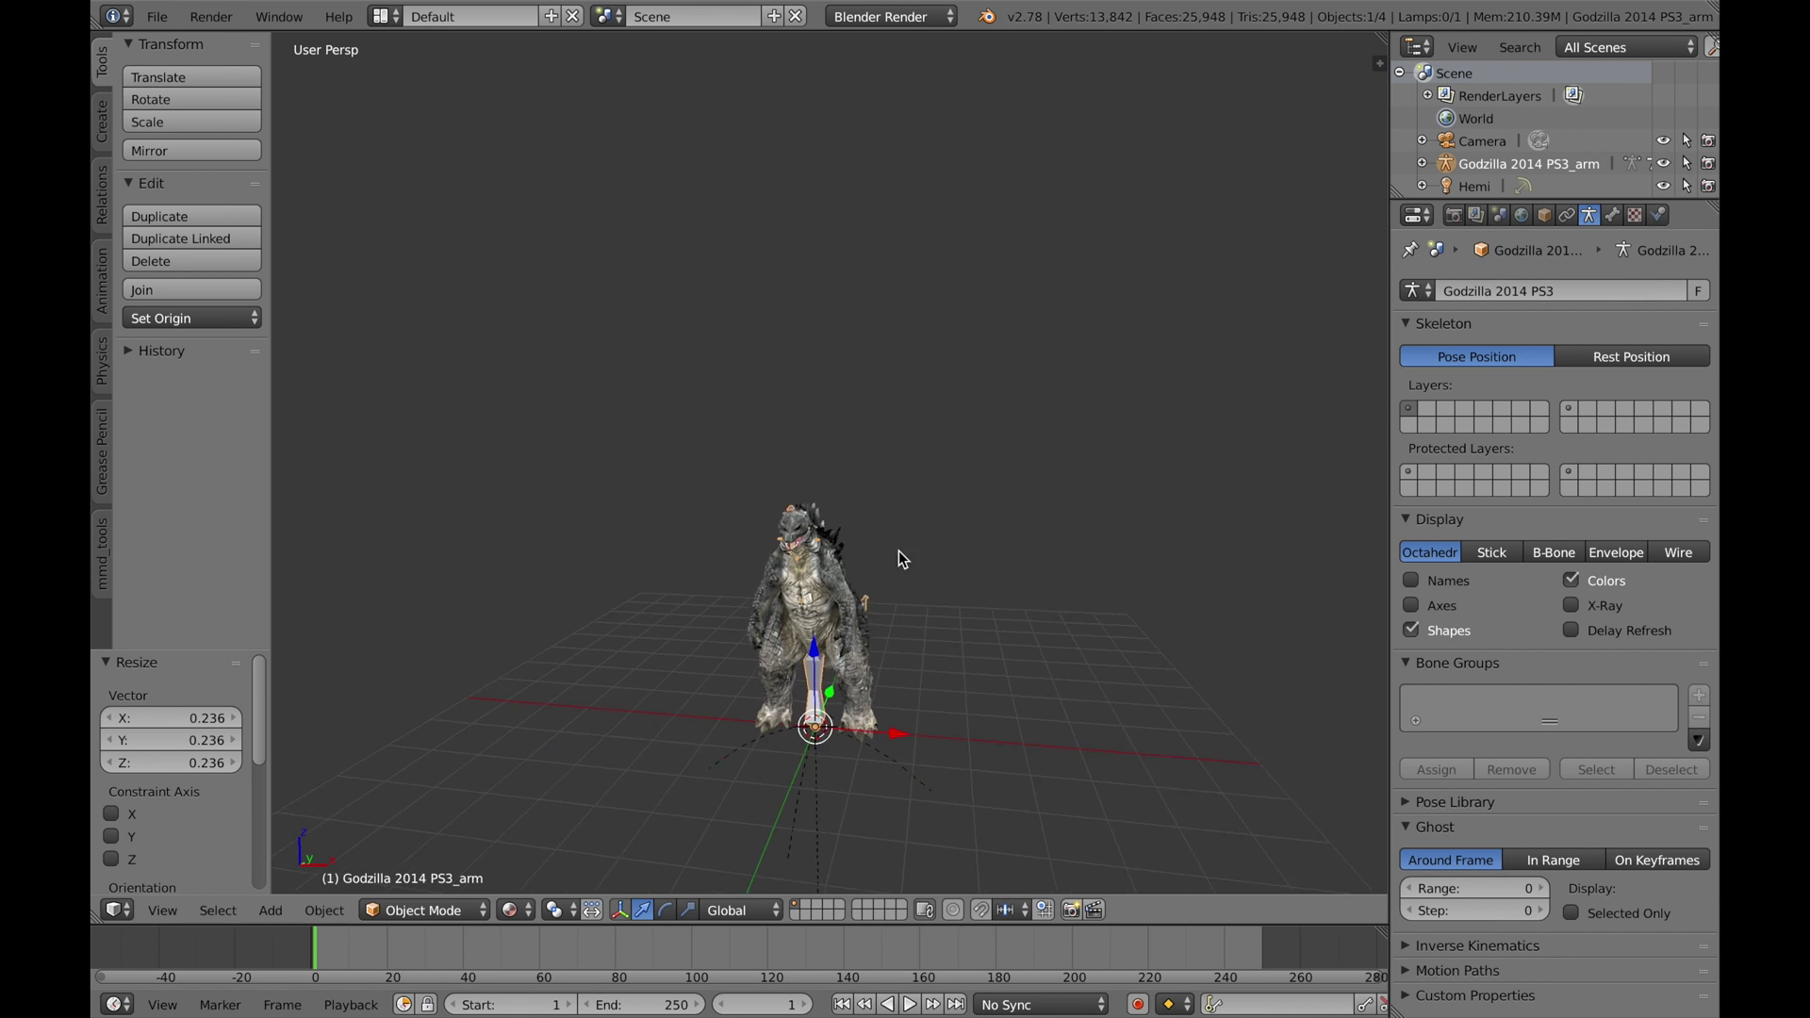
Step: Return to Pose Mode, select the upright bone between the legs, and move it by about X -0.113, Y -0.015, Z 0.073
click(426, 910)
click(446, 831)
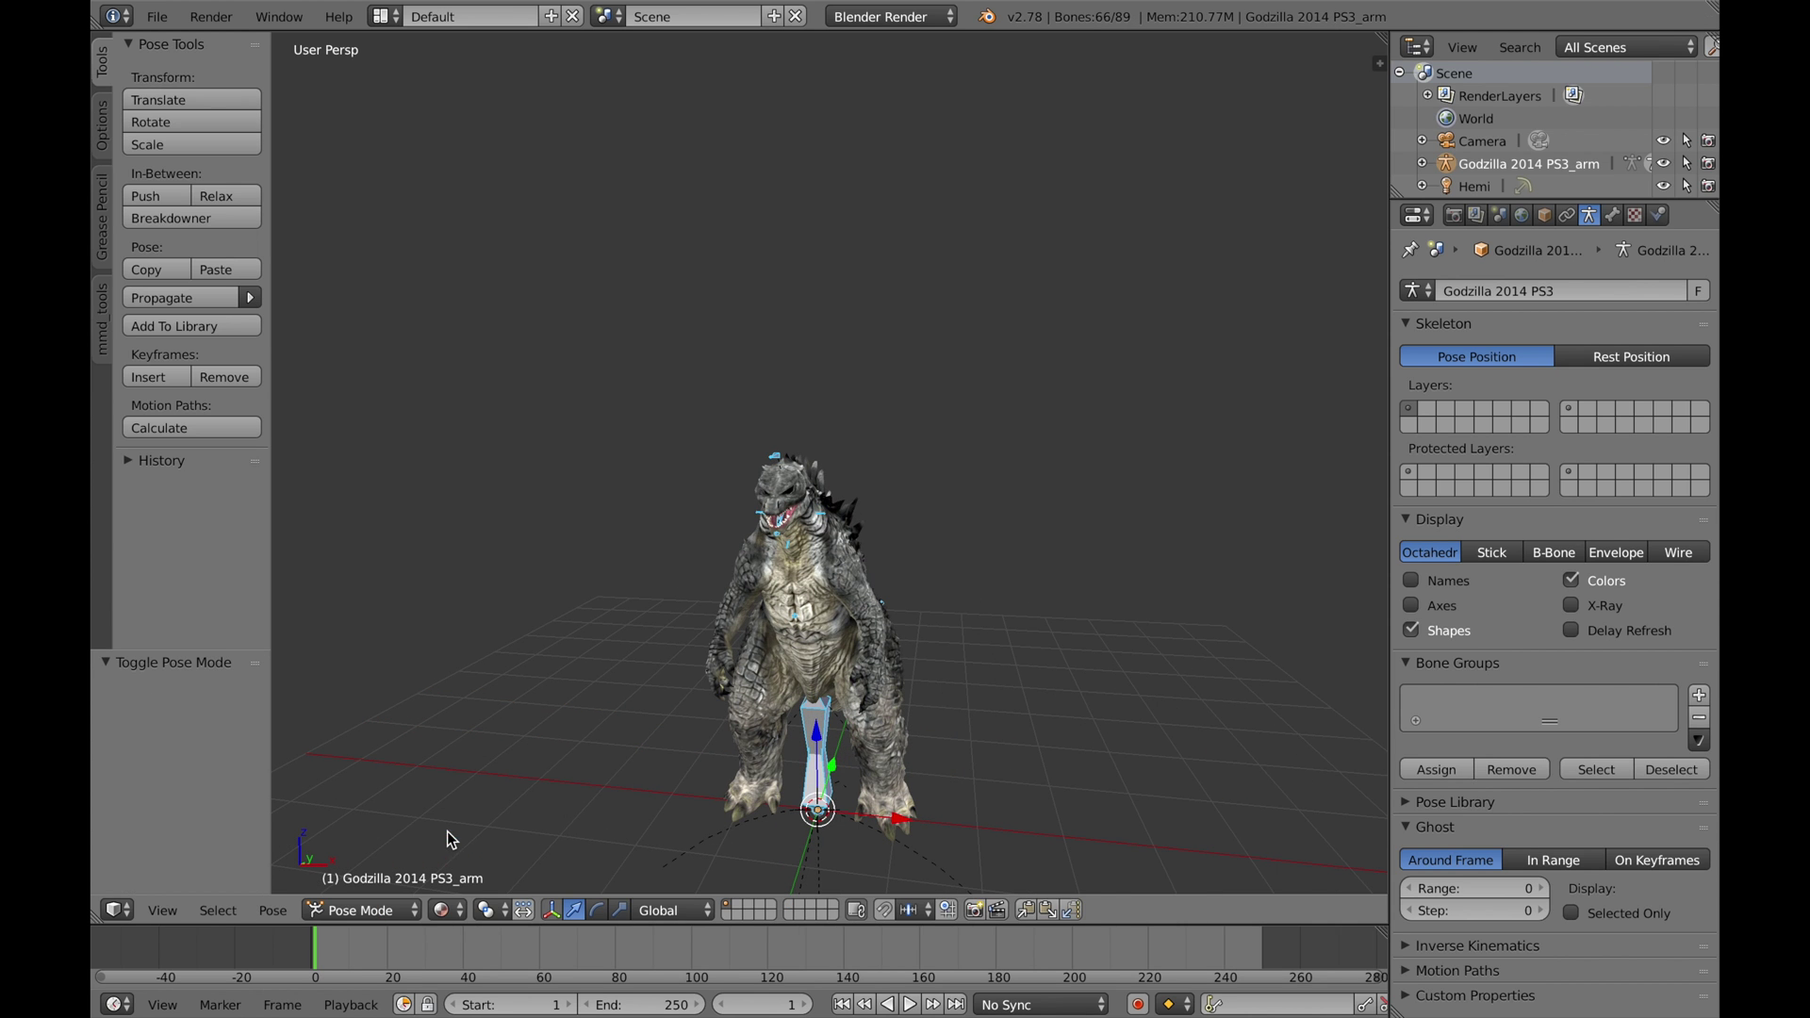
right_click(817, 711)
key(g)
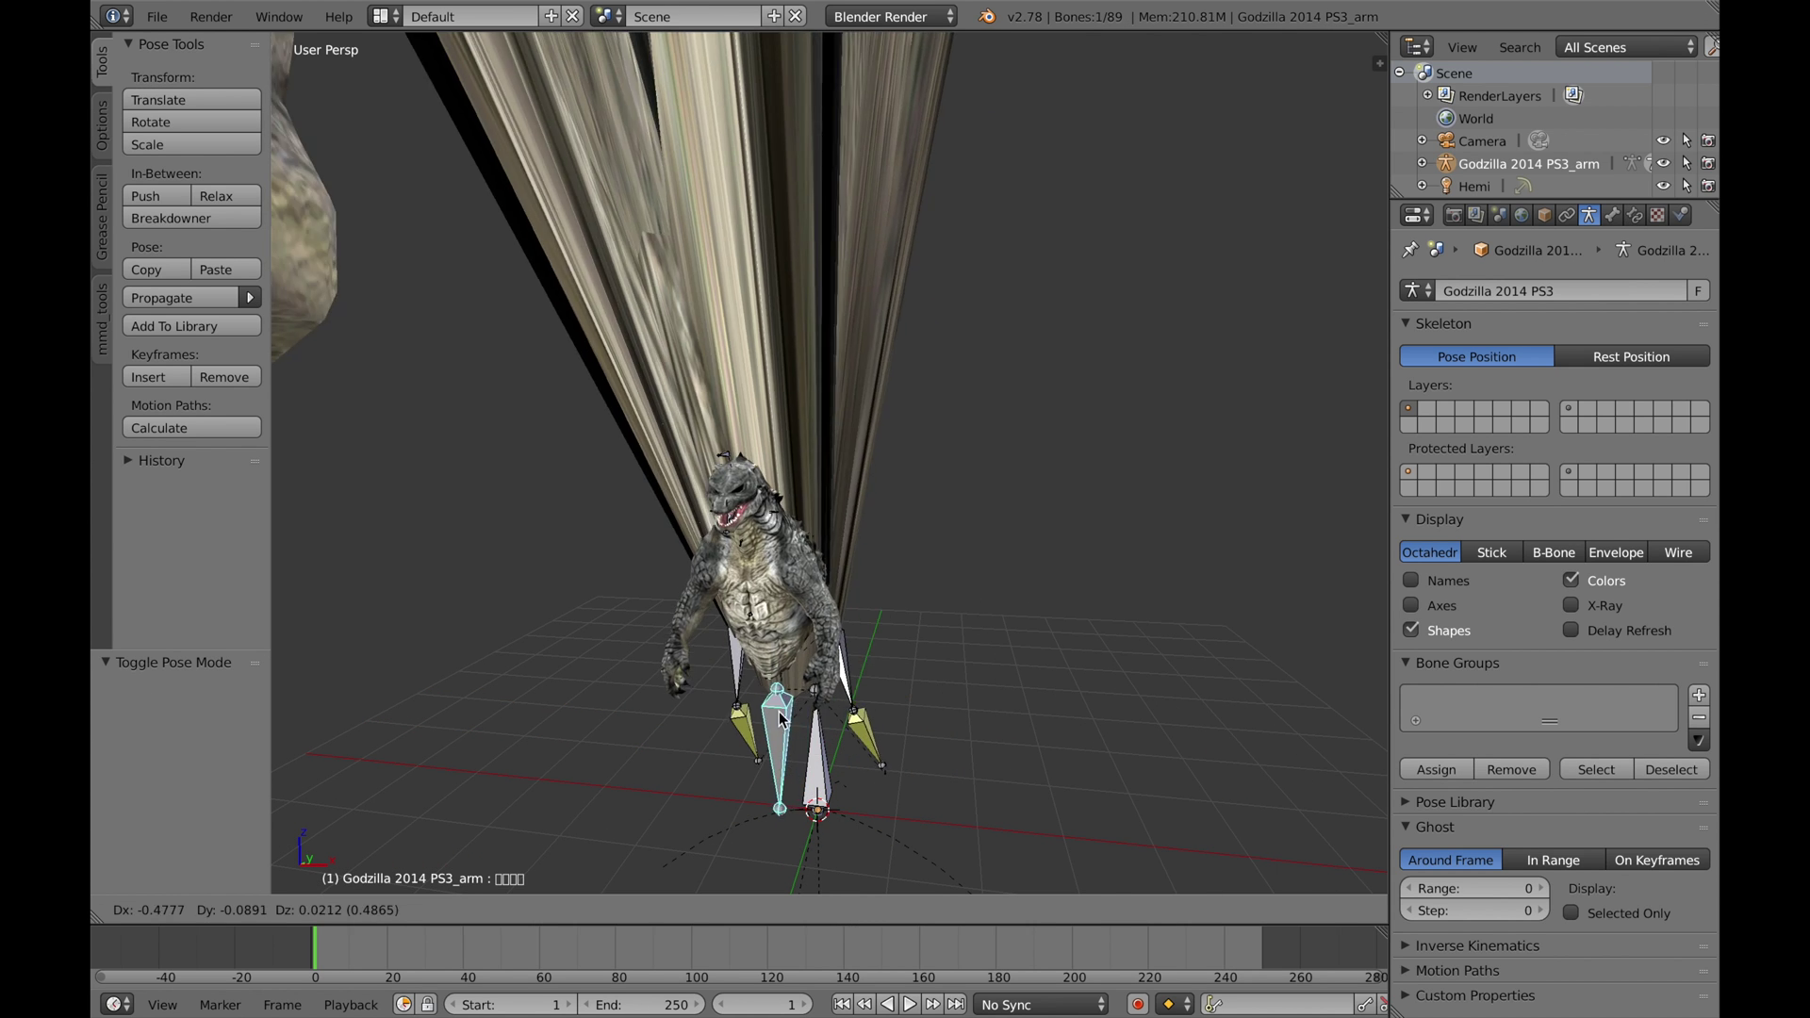
click(808, 706)
scroll(898, 658, down, 5)
scroll(905, 655, up, 10)
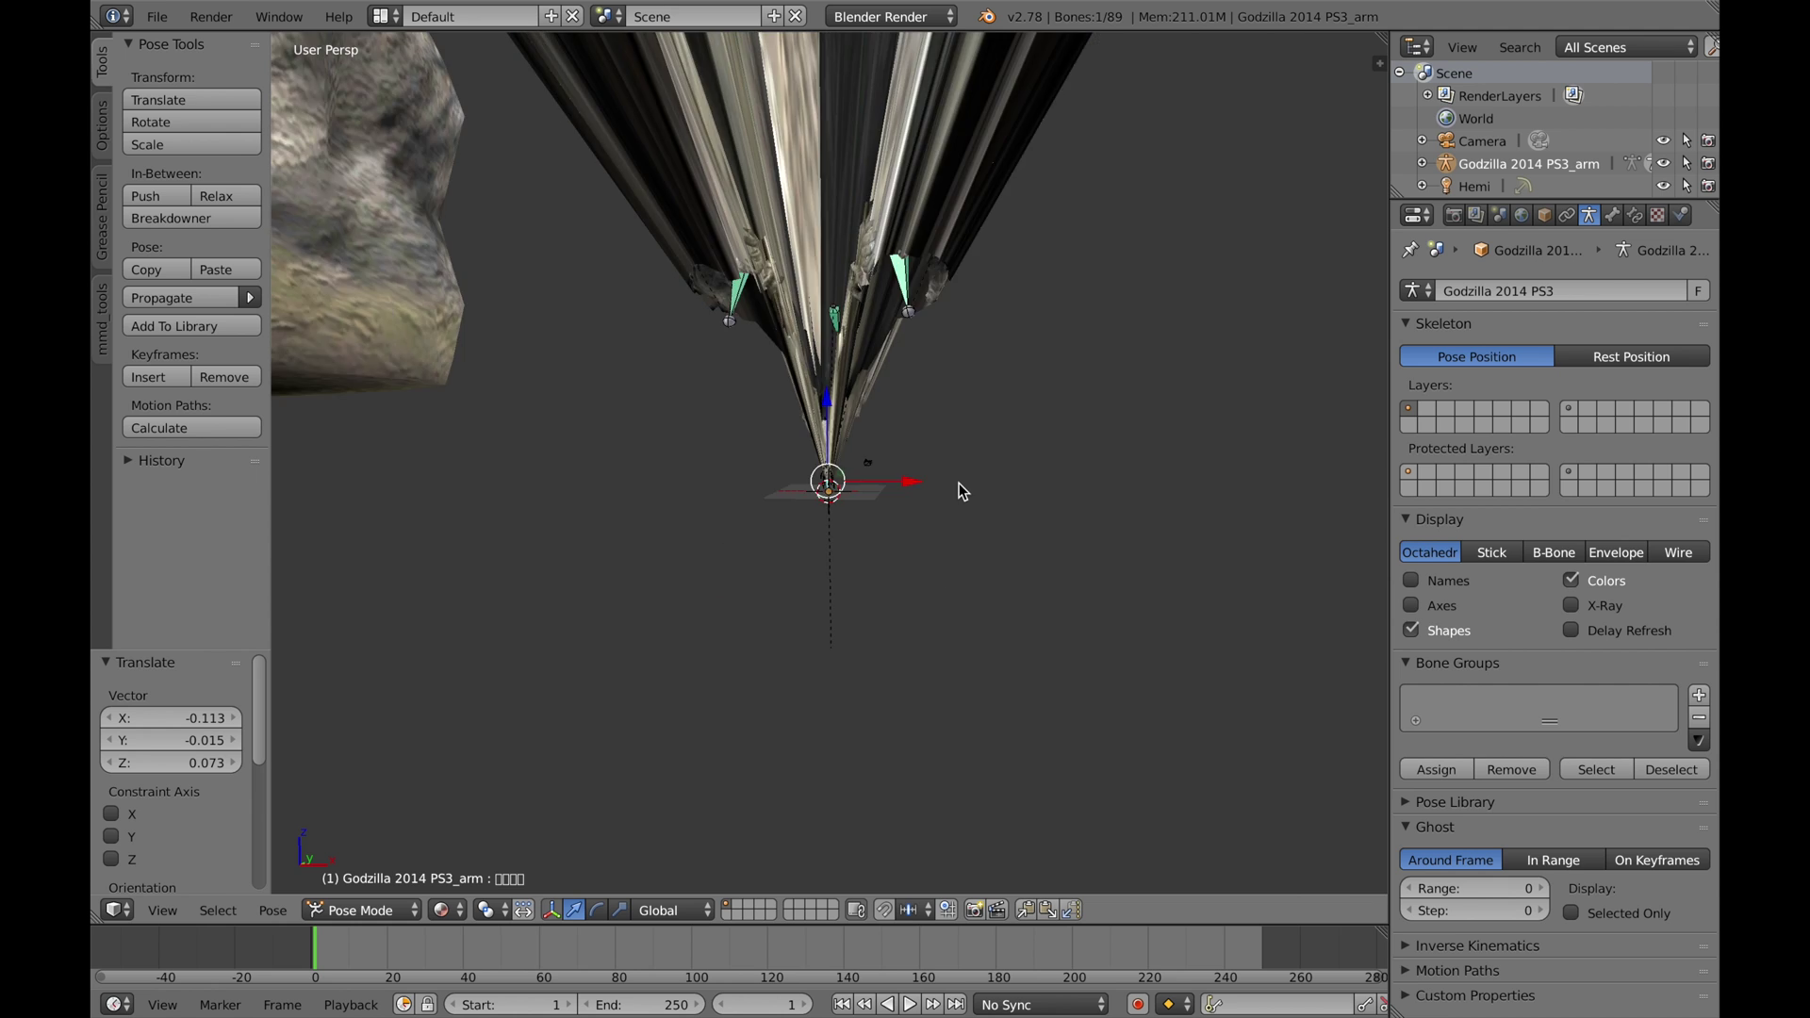
Step: Move the selected bone between the legs along the global Z axis by about -0.328
middle_drag(960, 477, 813, 693)
key(g)
key(z)
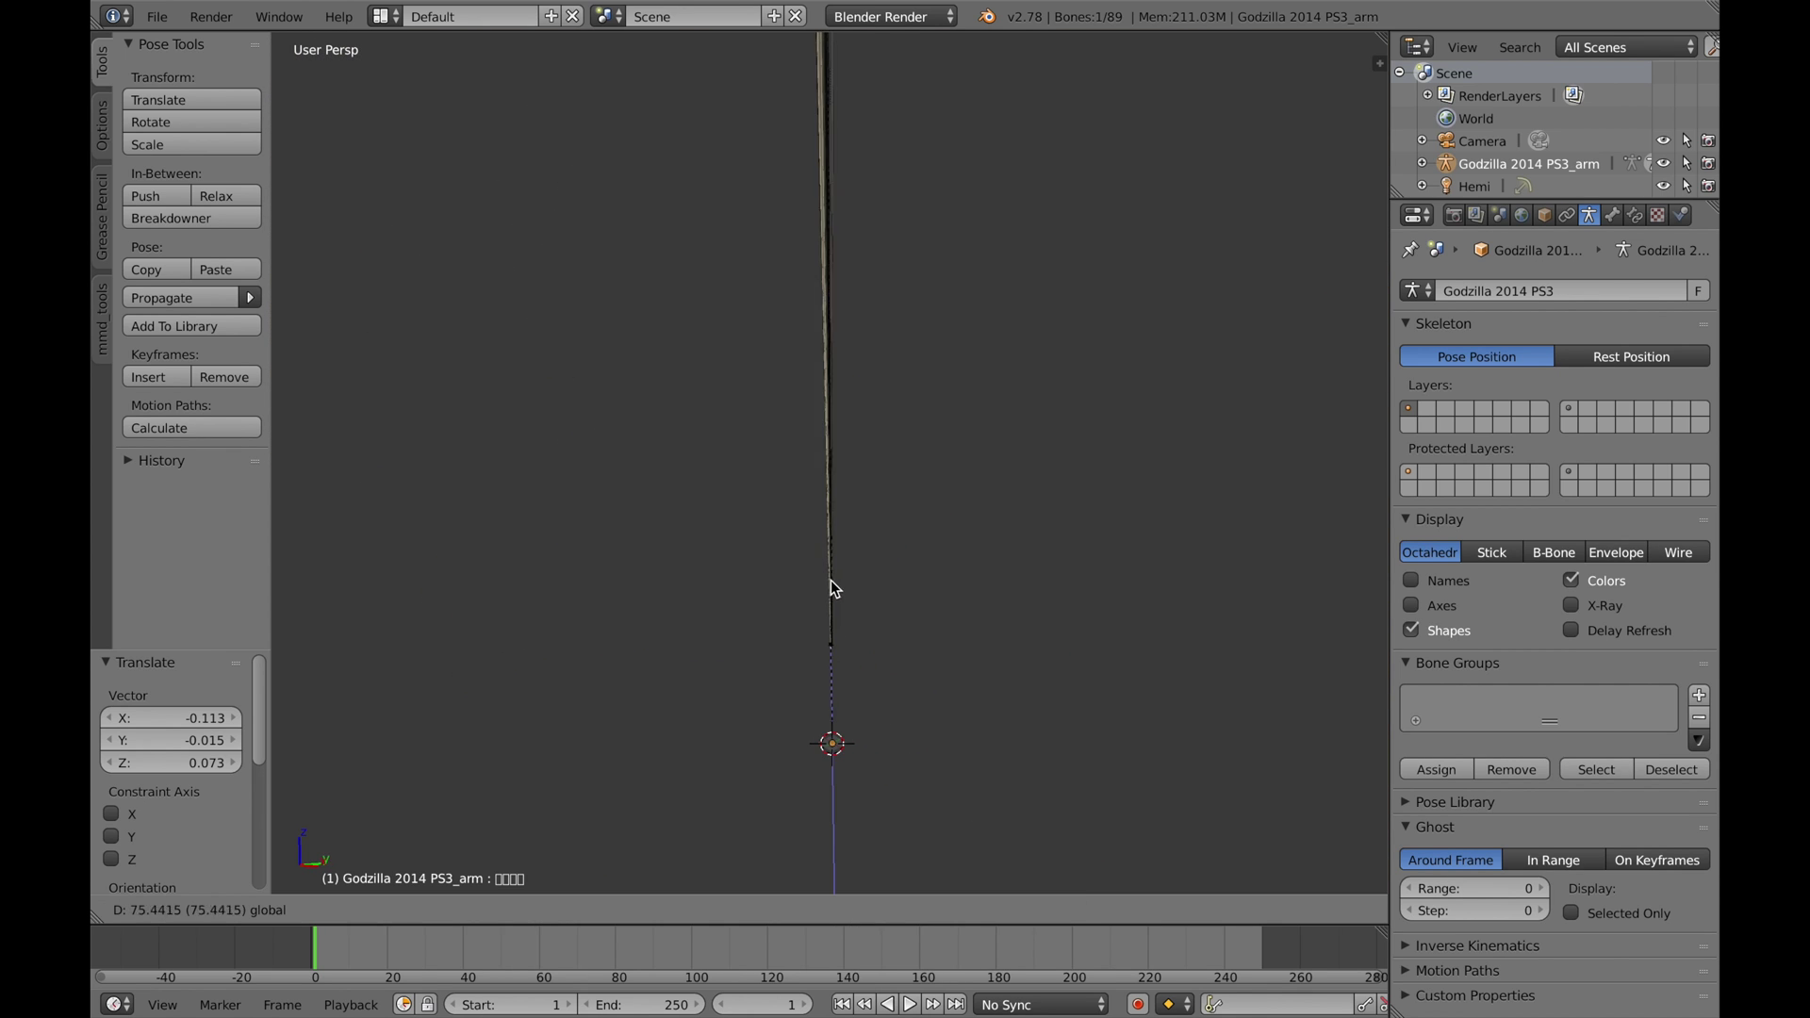
click(856, 677)
scroll(856, 677, down, 2)
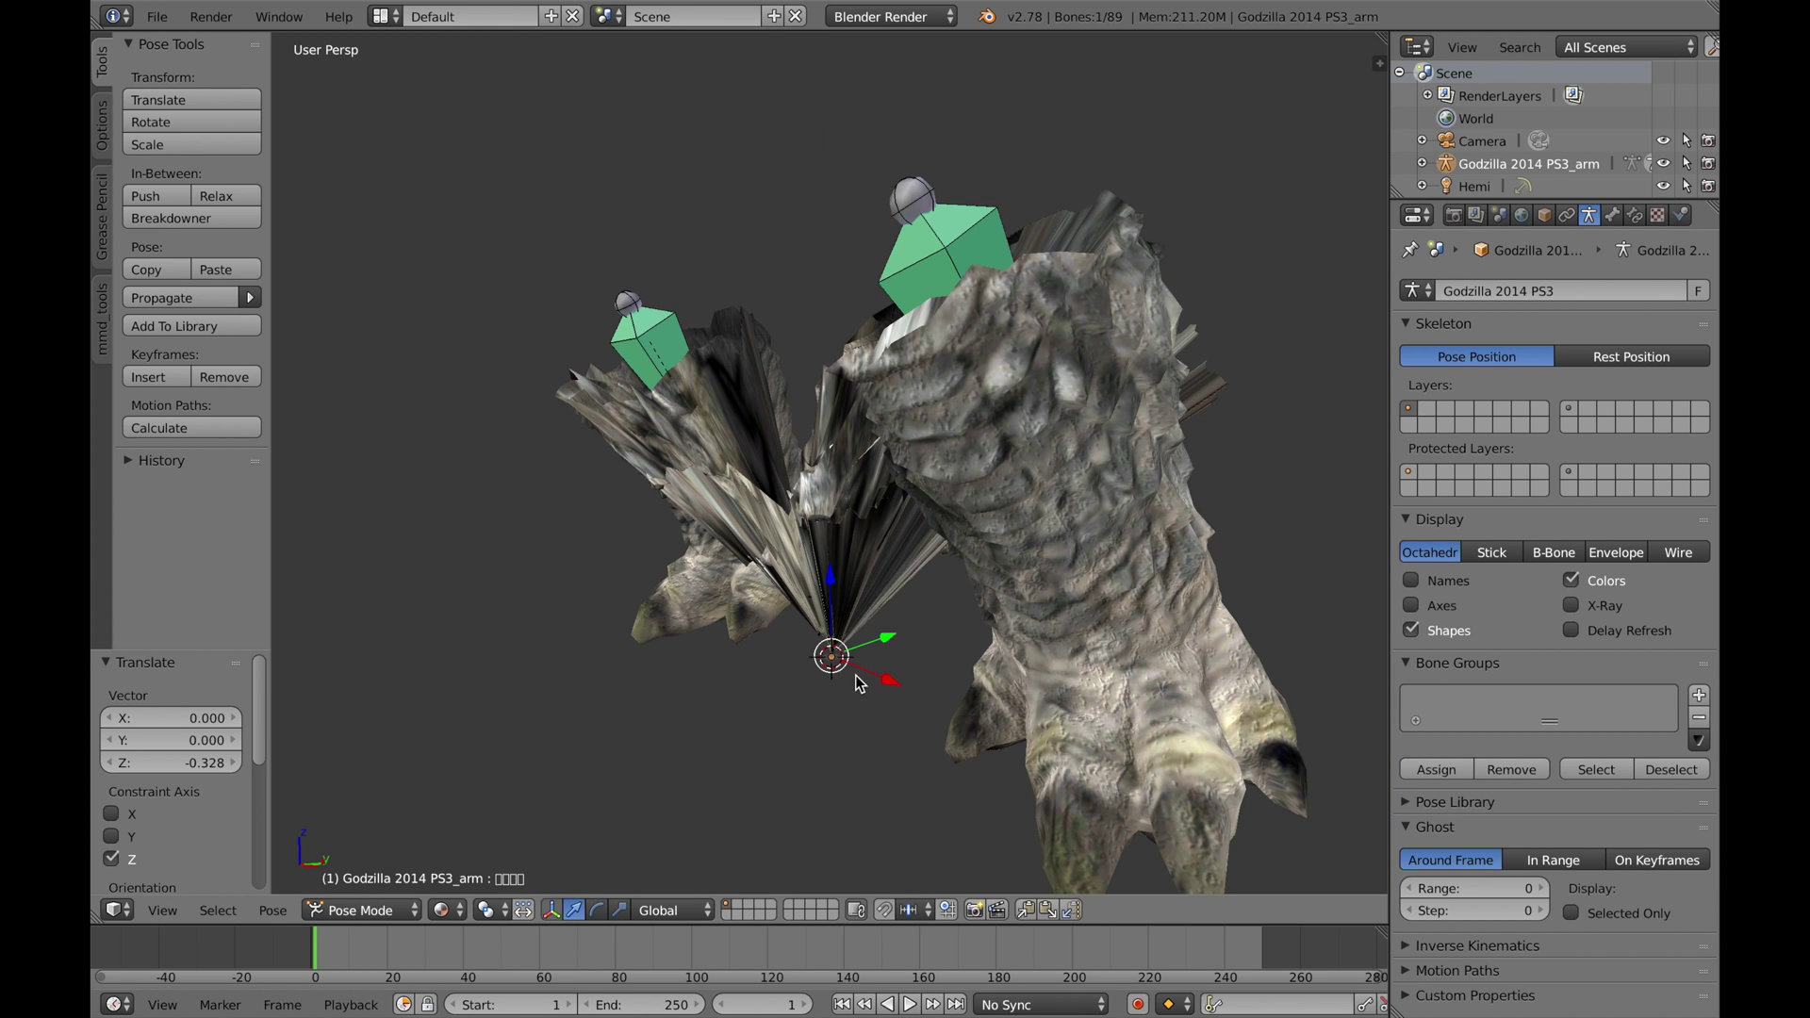
Step: Rotate the selected bone by about 491.3 degrees
middle_drag(855, 677, 789, 676)
key(r)
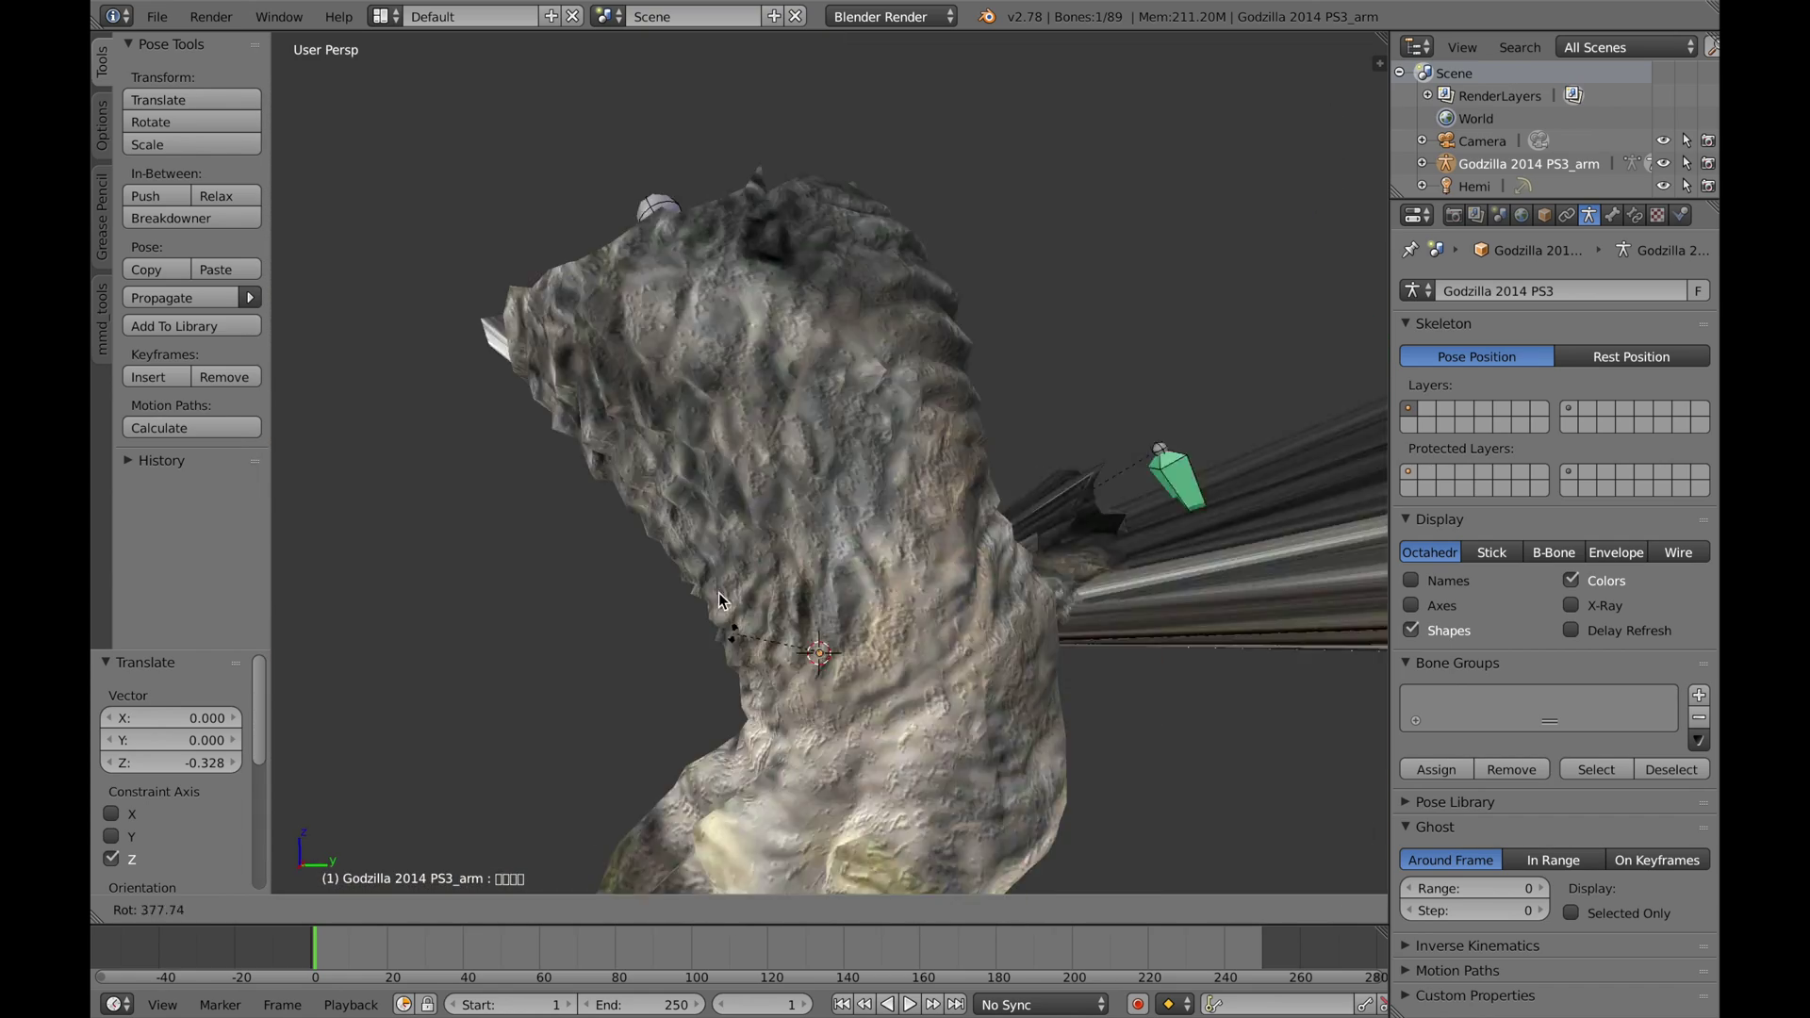
click(849, 655)
scroll(853, 556, down, 3)
middle_drag(853, 557, 761, 577)
scroll(913, 629, down, 4)
scroll(916, 636, up, 3)
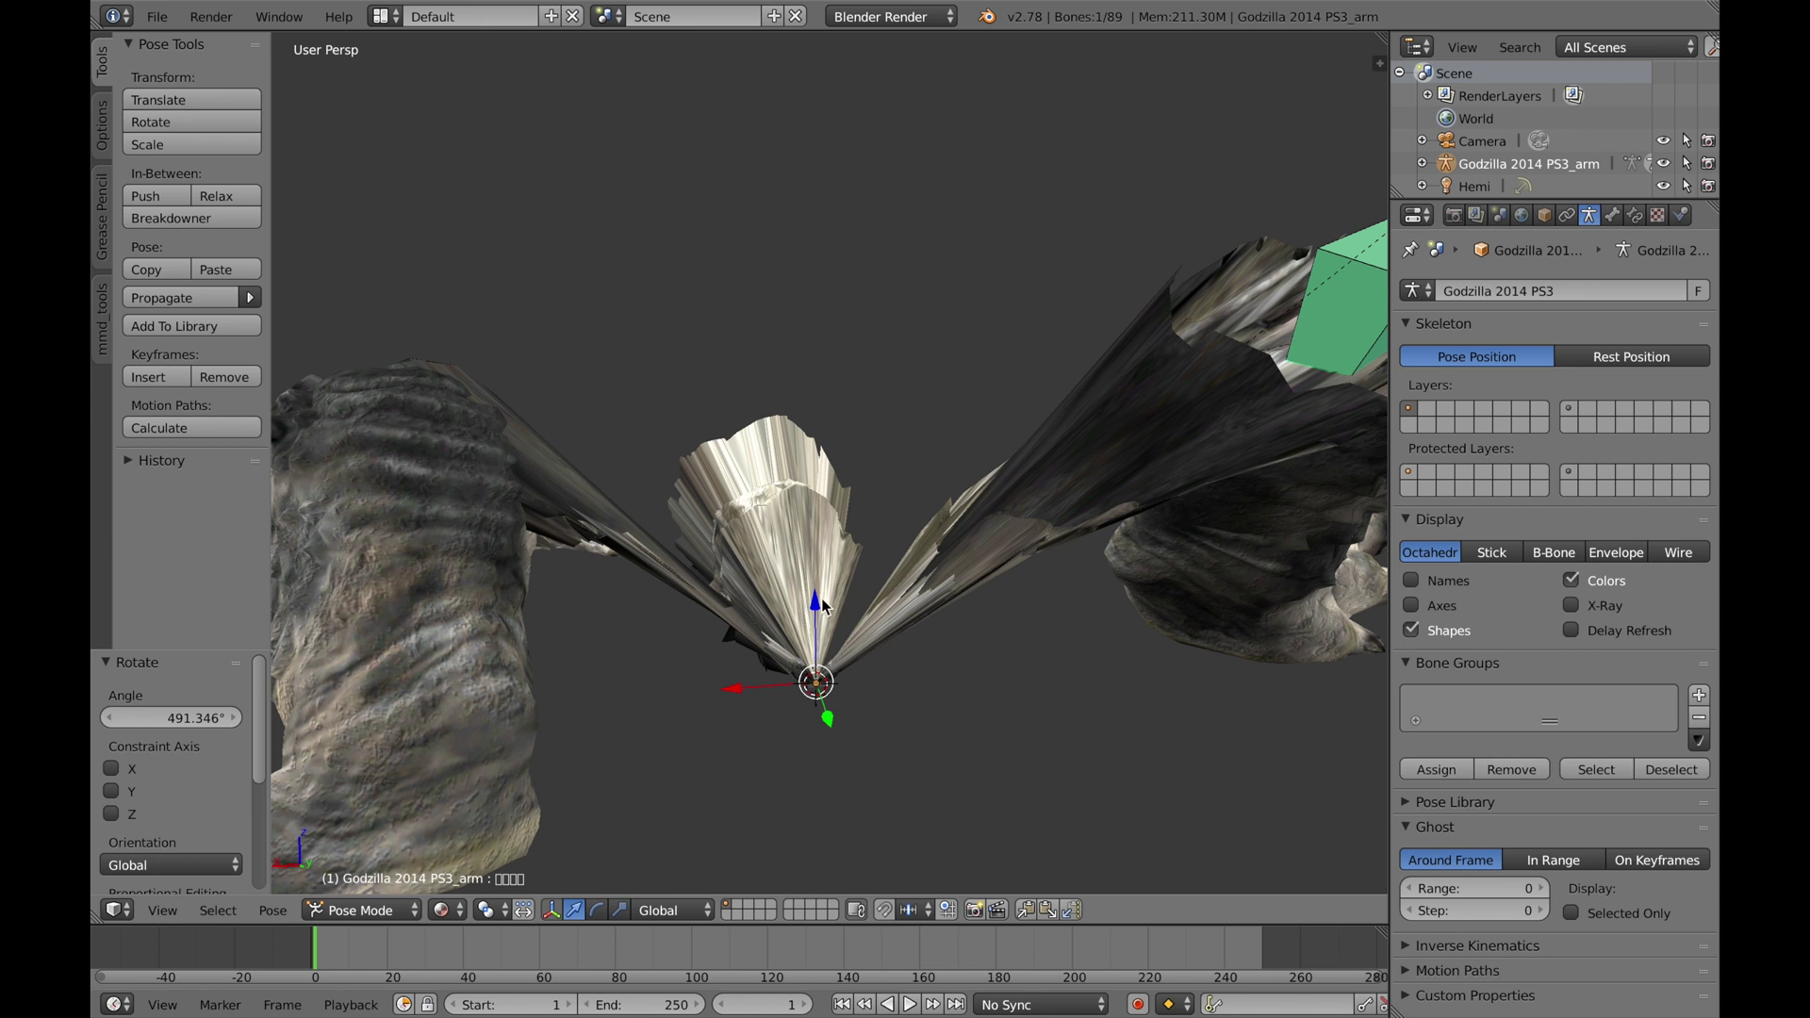
Step: Inspect the stretched Godzilla mesh around the rotated bone from several angles and distances
mouse_move(822, 597)
middle_down()
mouse_move(846, 590)
mouse_move(792, 592)
mouse_move(905, 586)
mouse_move(1109, 635)
mouse_move(743, 586)
mouse_move(852, 569)
mouse_move(846, 608)
middle_up()
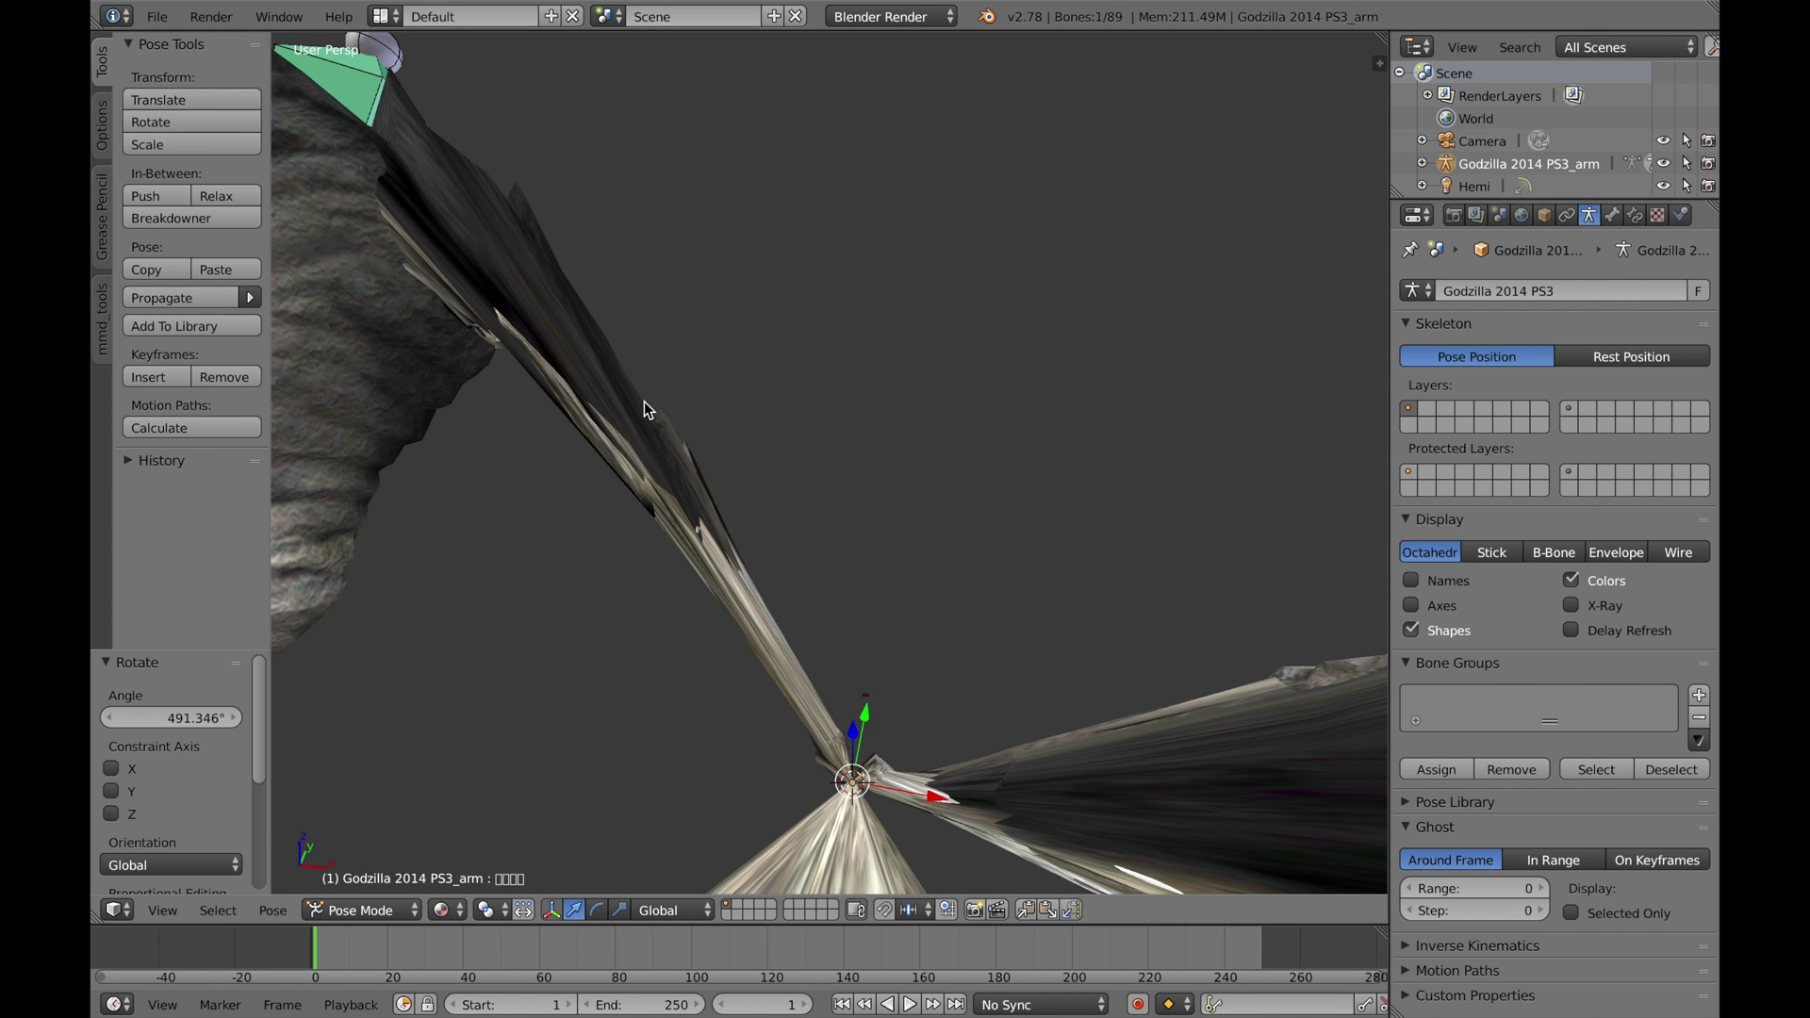
scroll(993, 652, down, 1)
middle_drag(992, 652, 998, 755)
scroll(930, 591, up, 8)
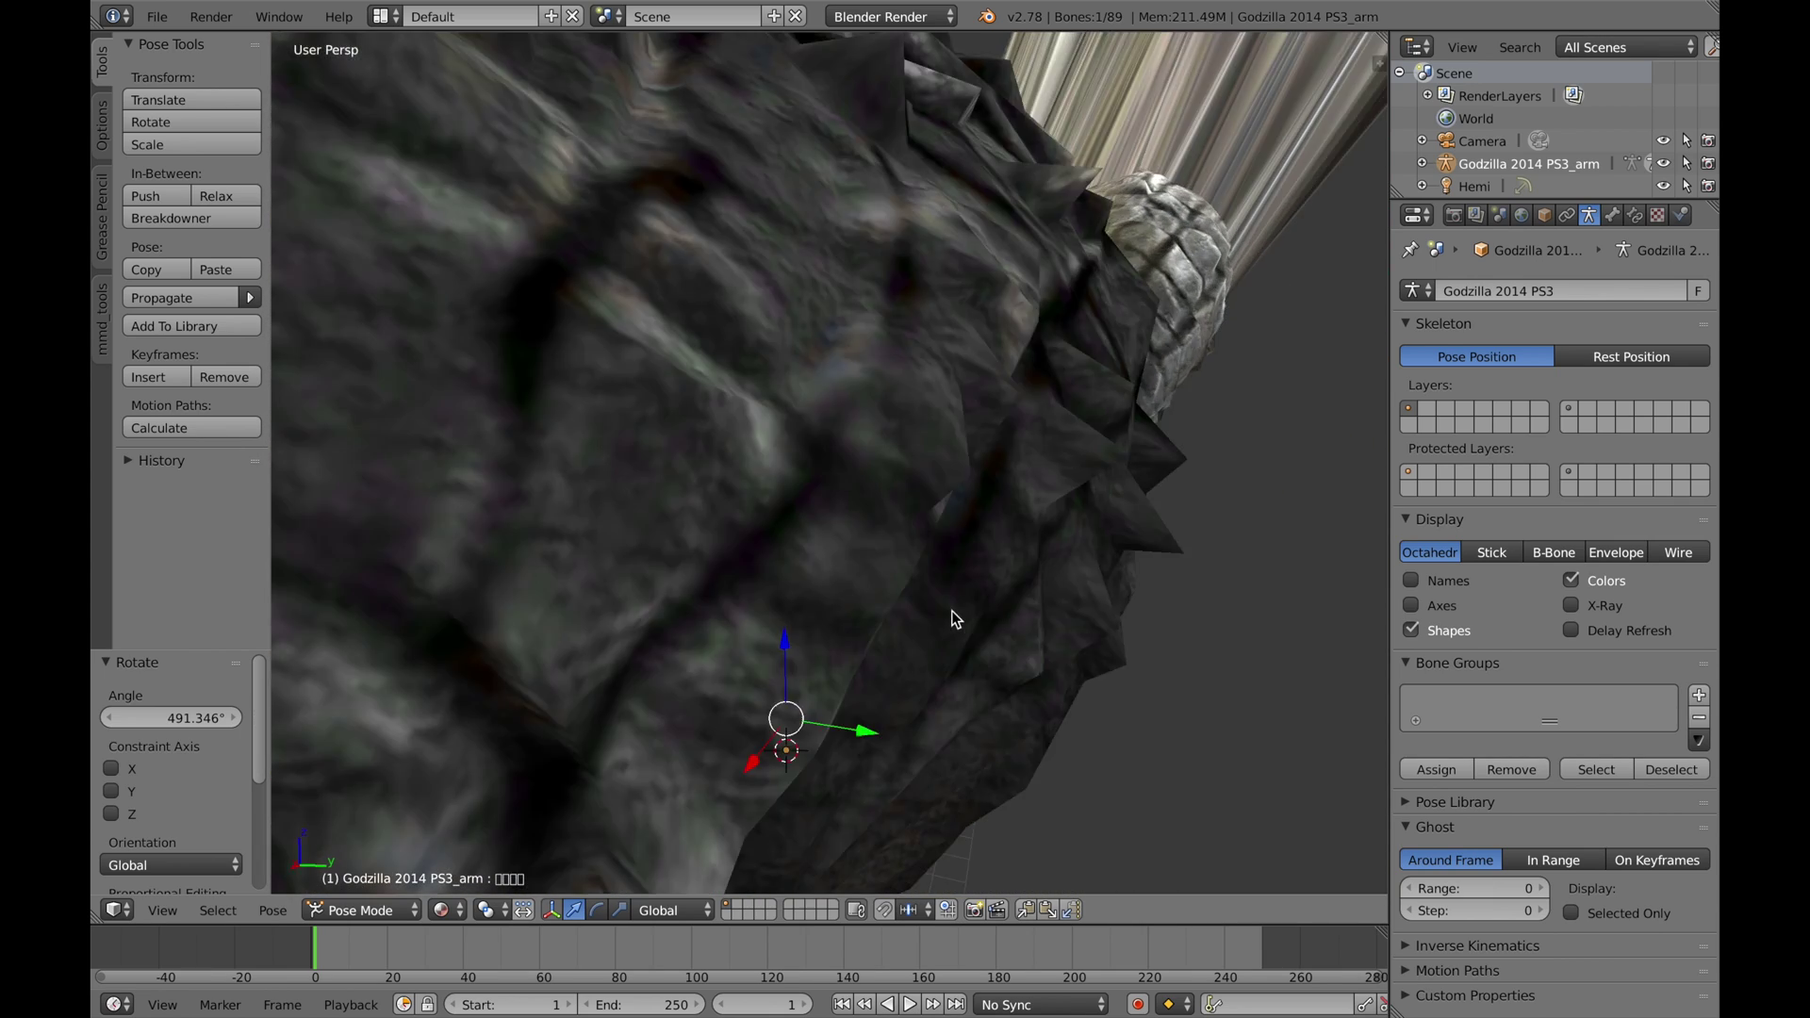
middle_drag(952, 613, 856, 619)
scroll(1050, 622, up, 4)
scroll(855, 620, up, 10)
scroll(874, 618, down, 8)
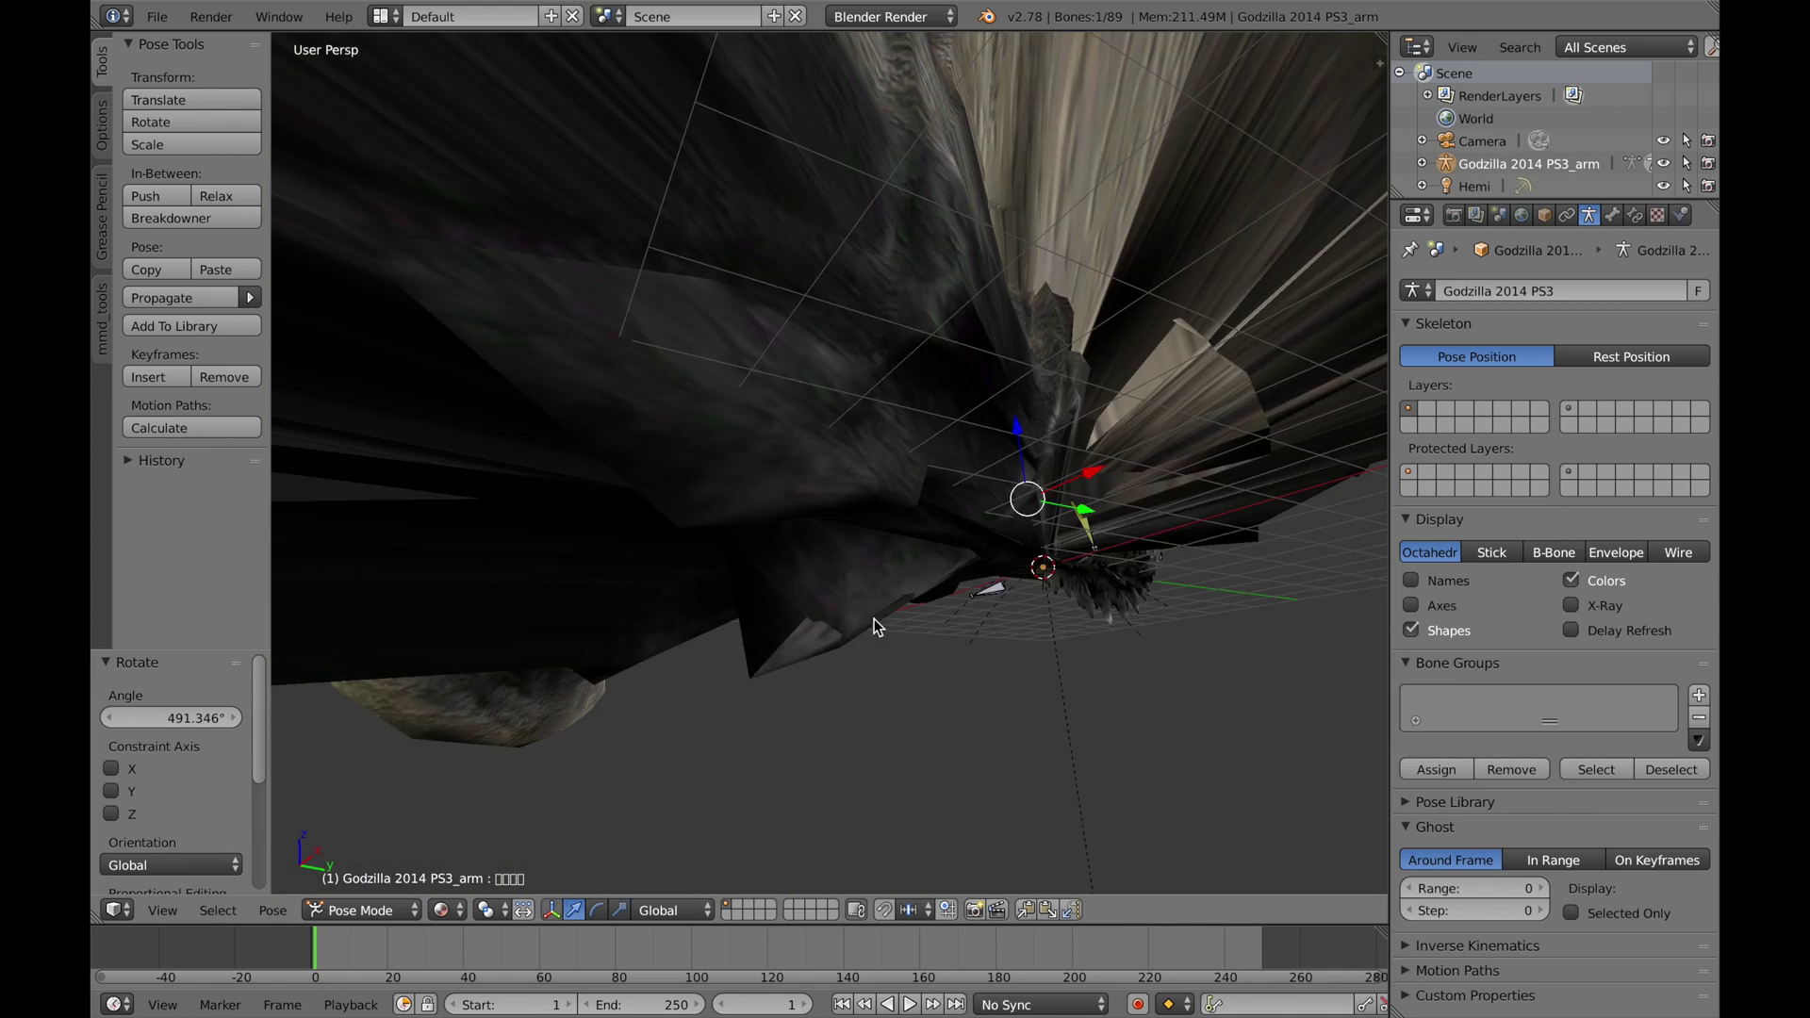
Step: Start a new file and delete the default cube from the scene
click(151, 17)
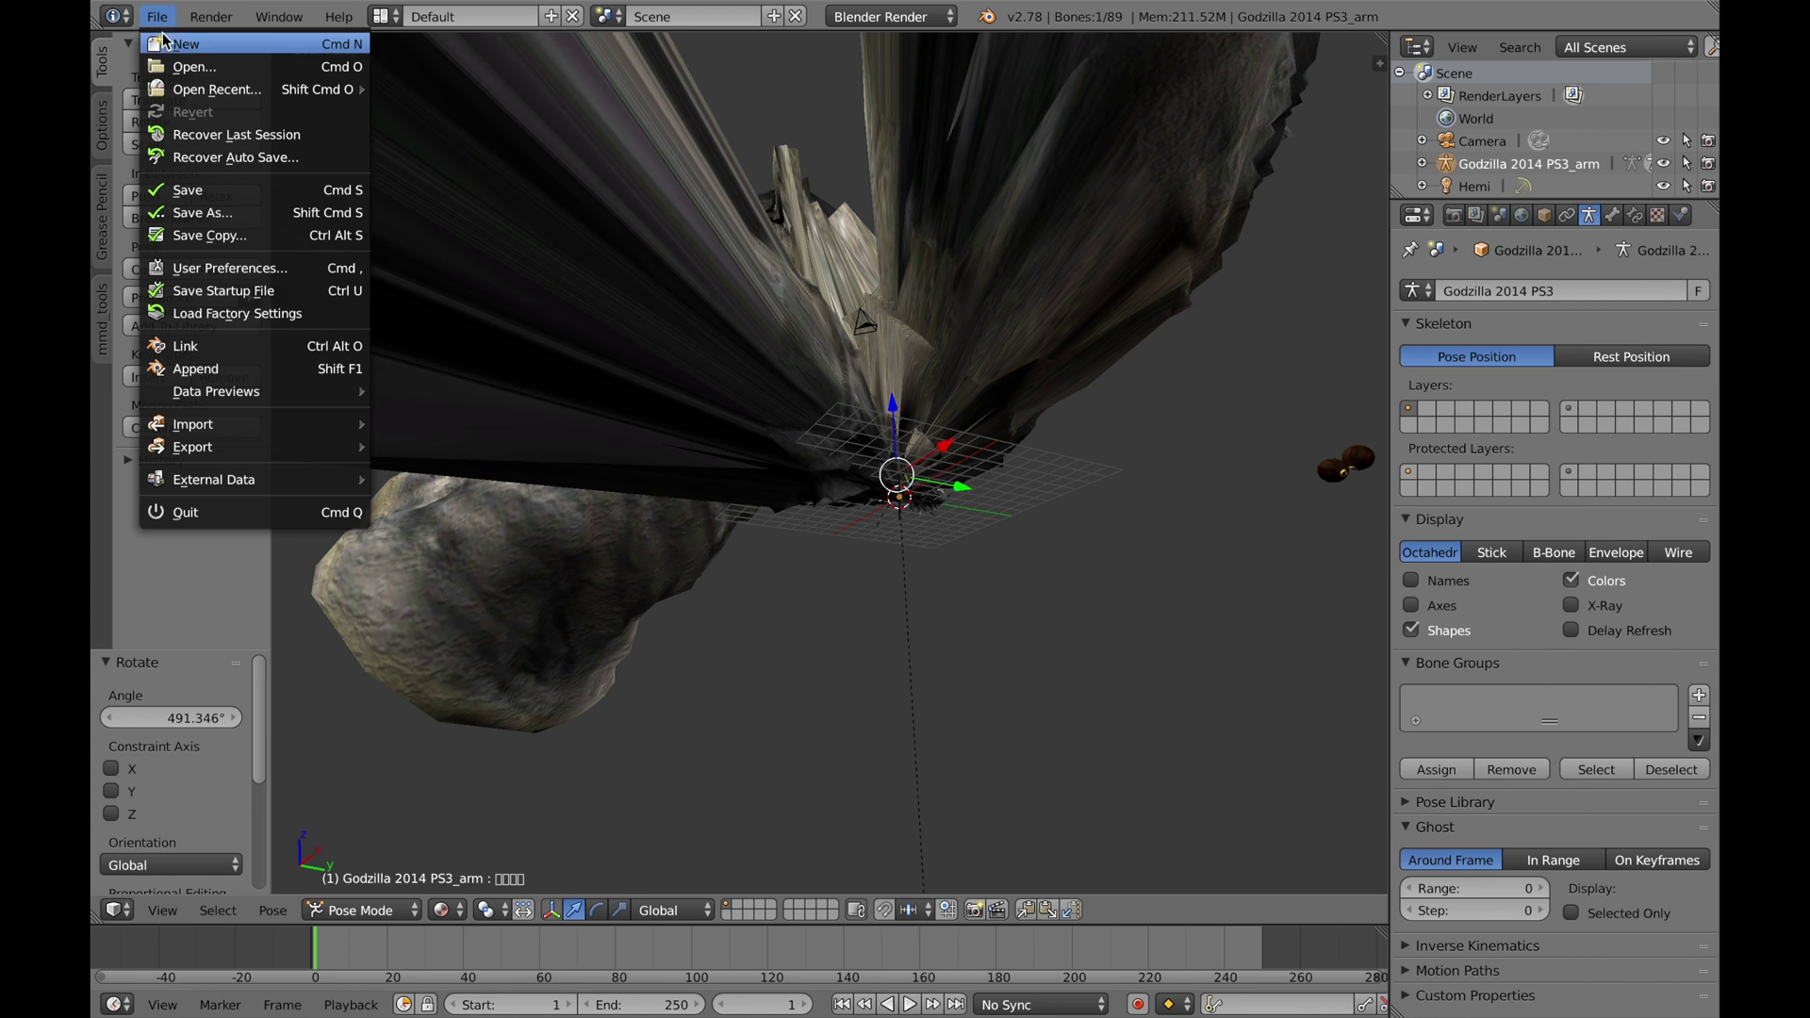
click(174, 43)
click(179, 56)
click(157, 17)
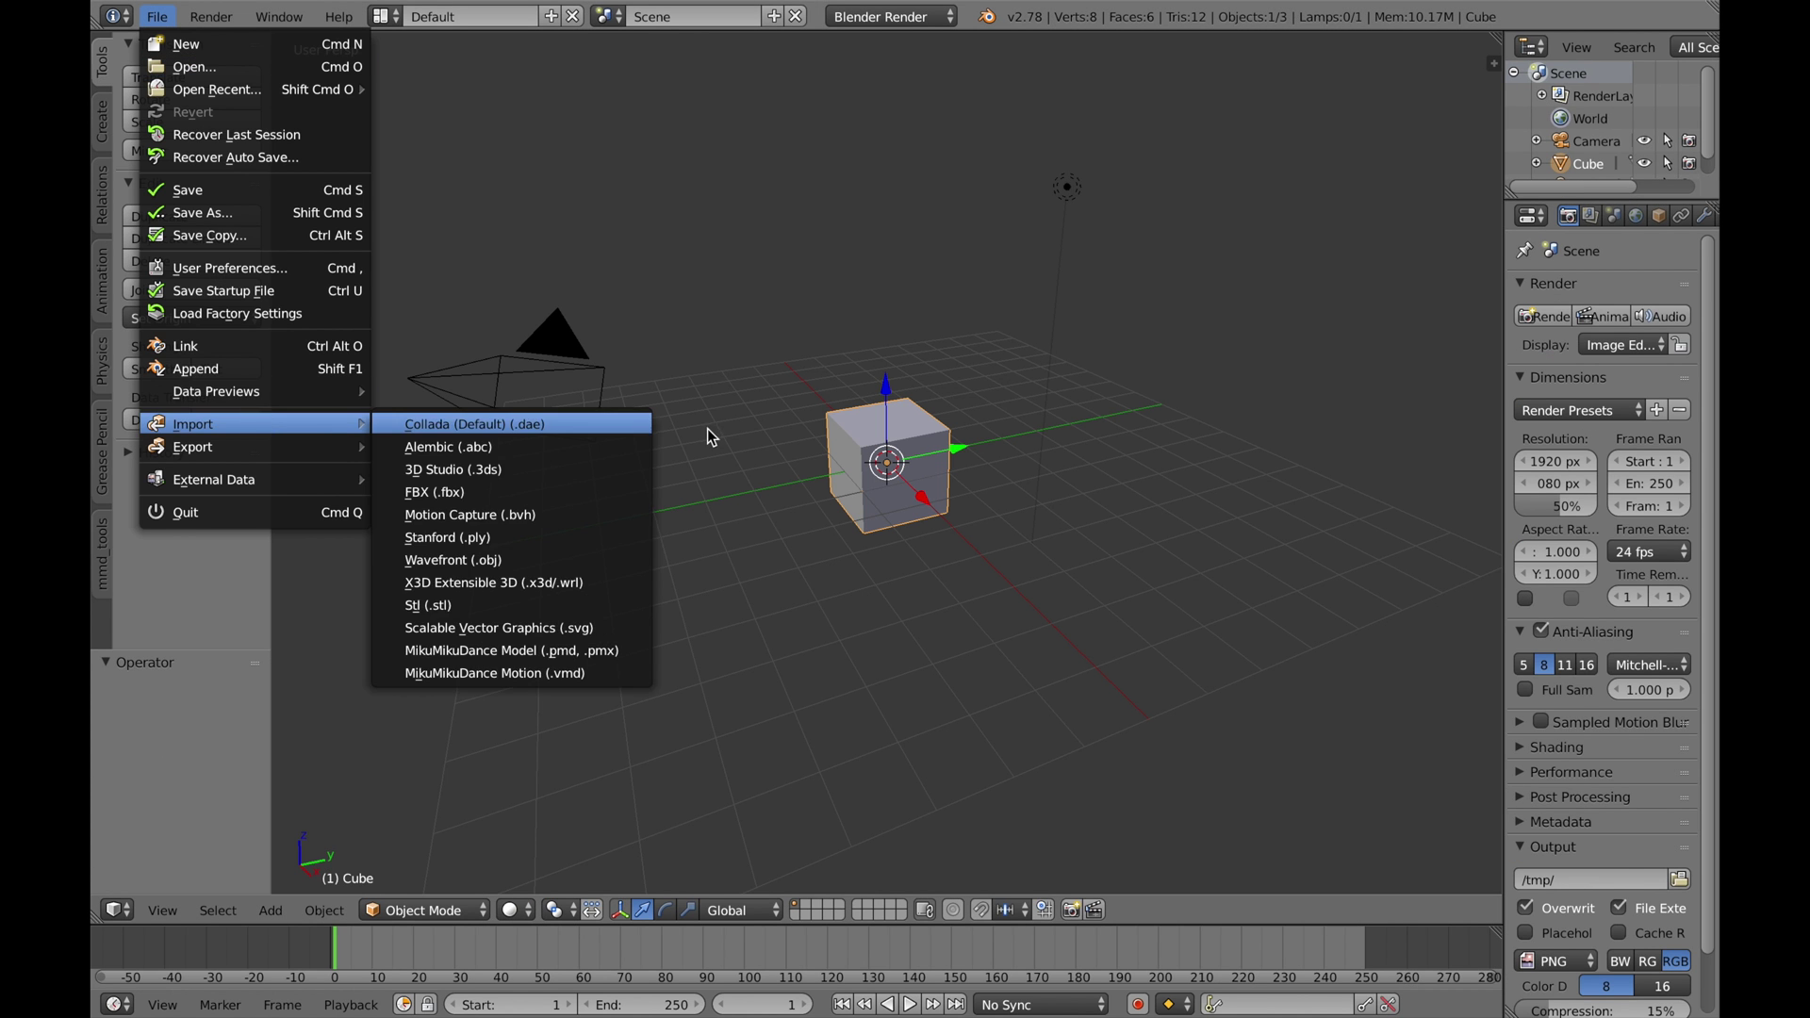
key(Delete)
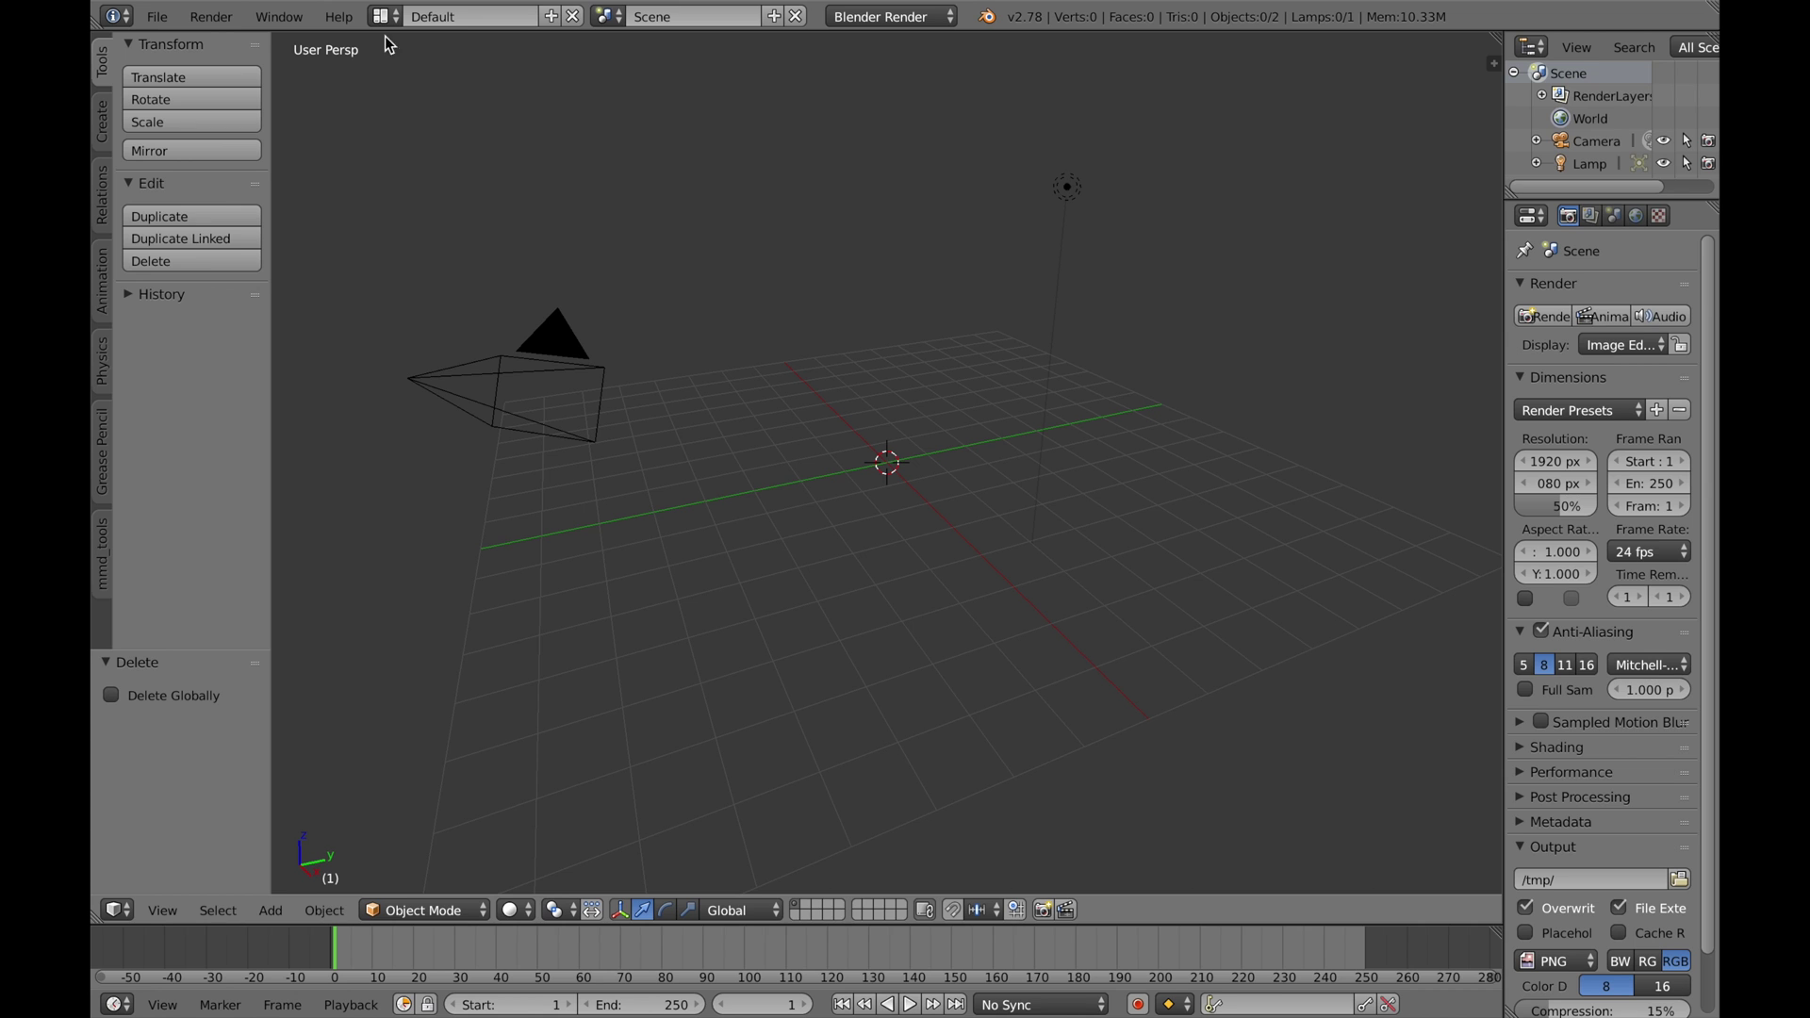
Step: Import the .pmd stage from the "City in stress" folder under MMD Models/Stages as a MikuMikuDance model
click(156, 17)
mouse_move(275, 426)
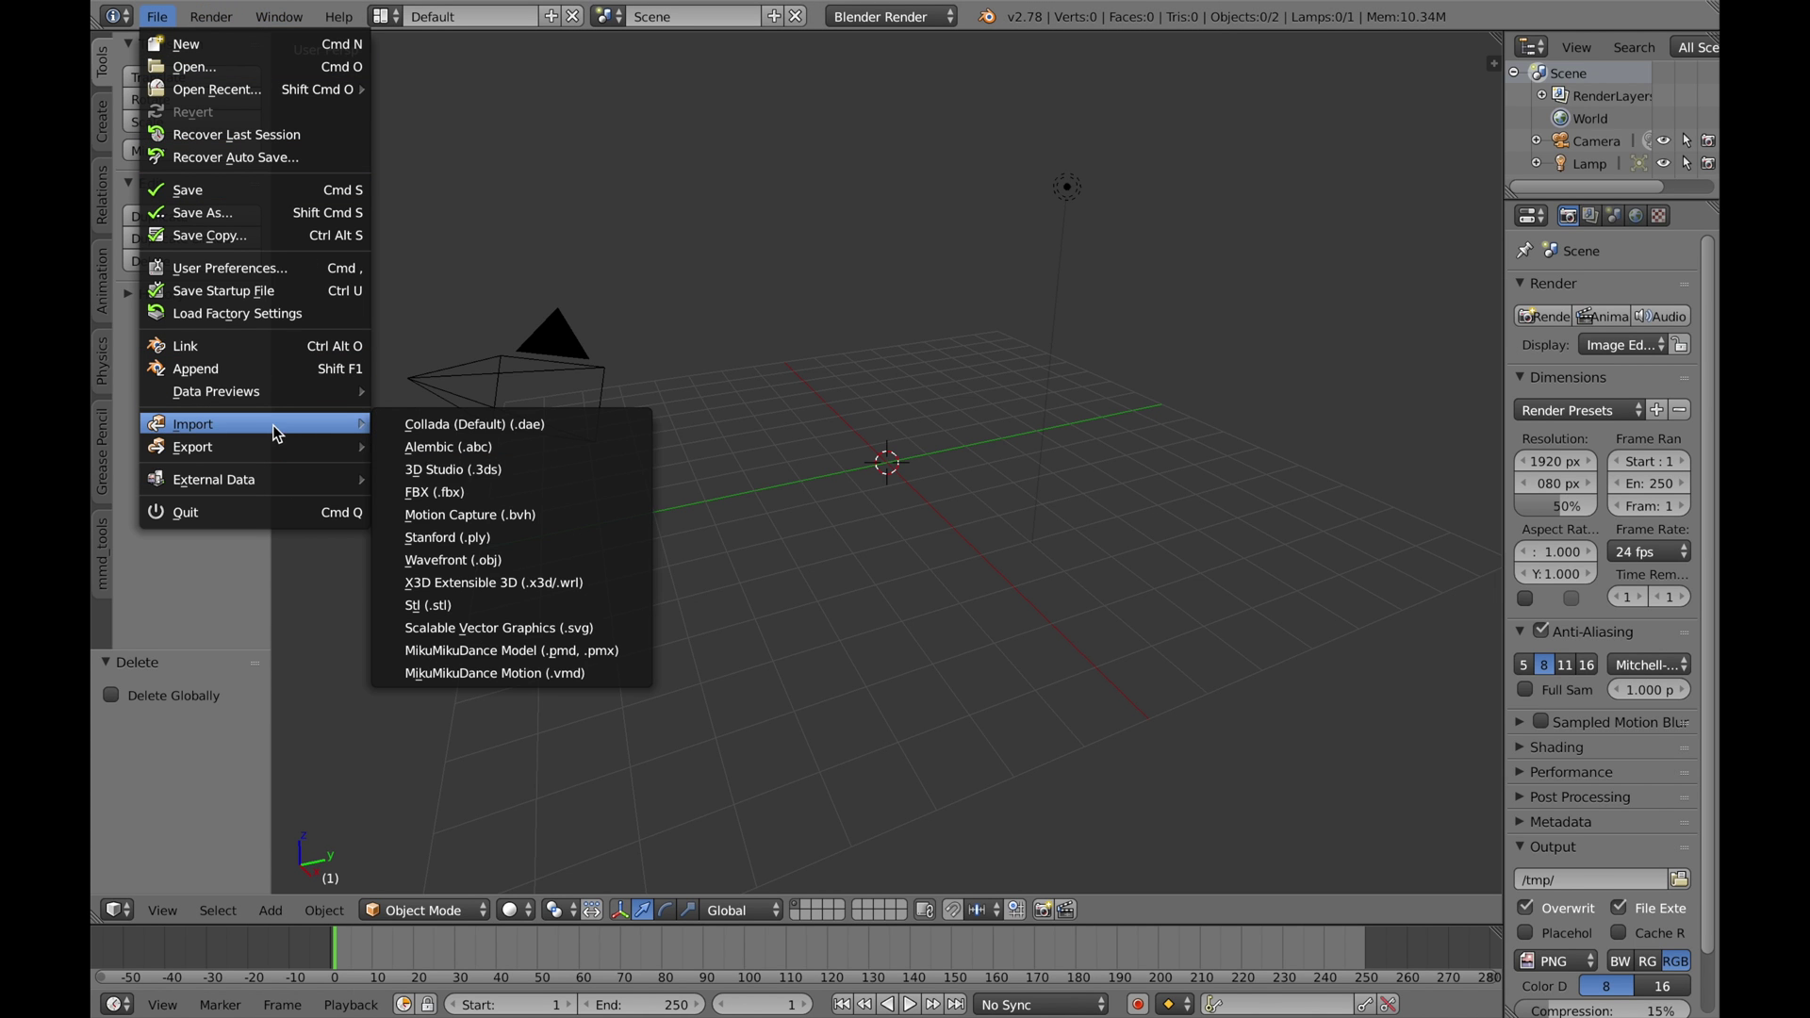
click(622, 654)
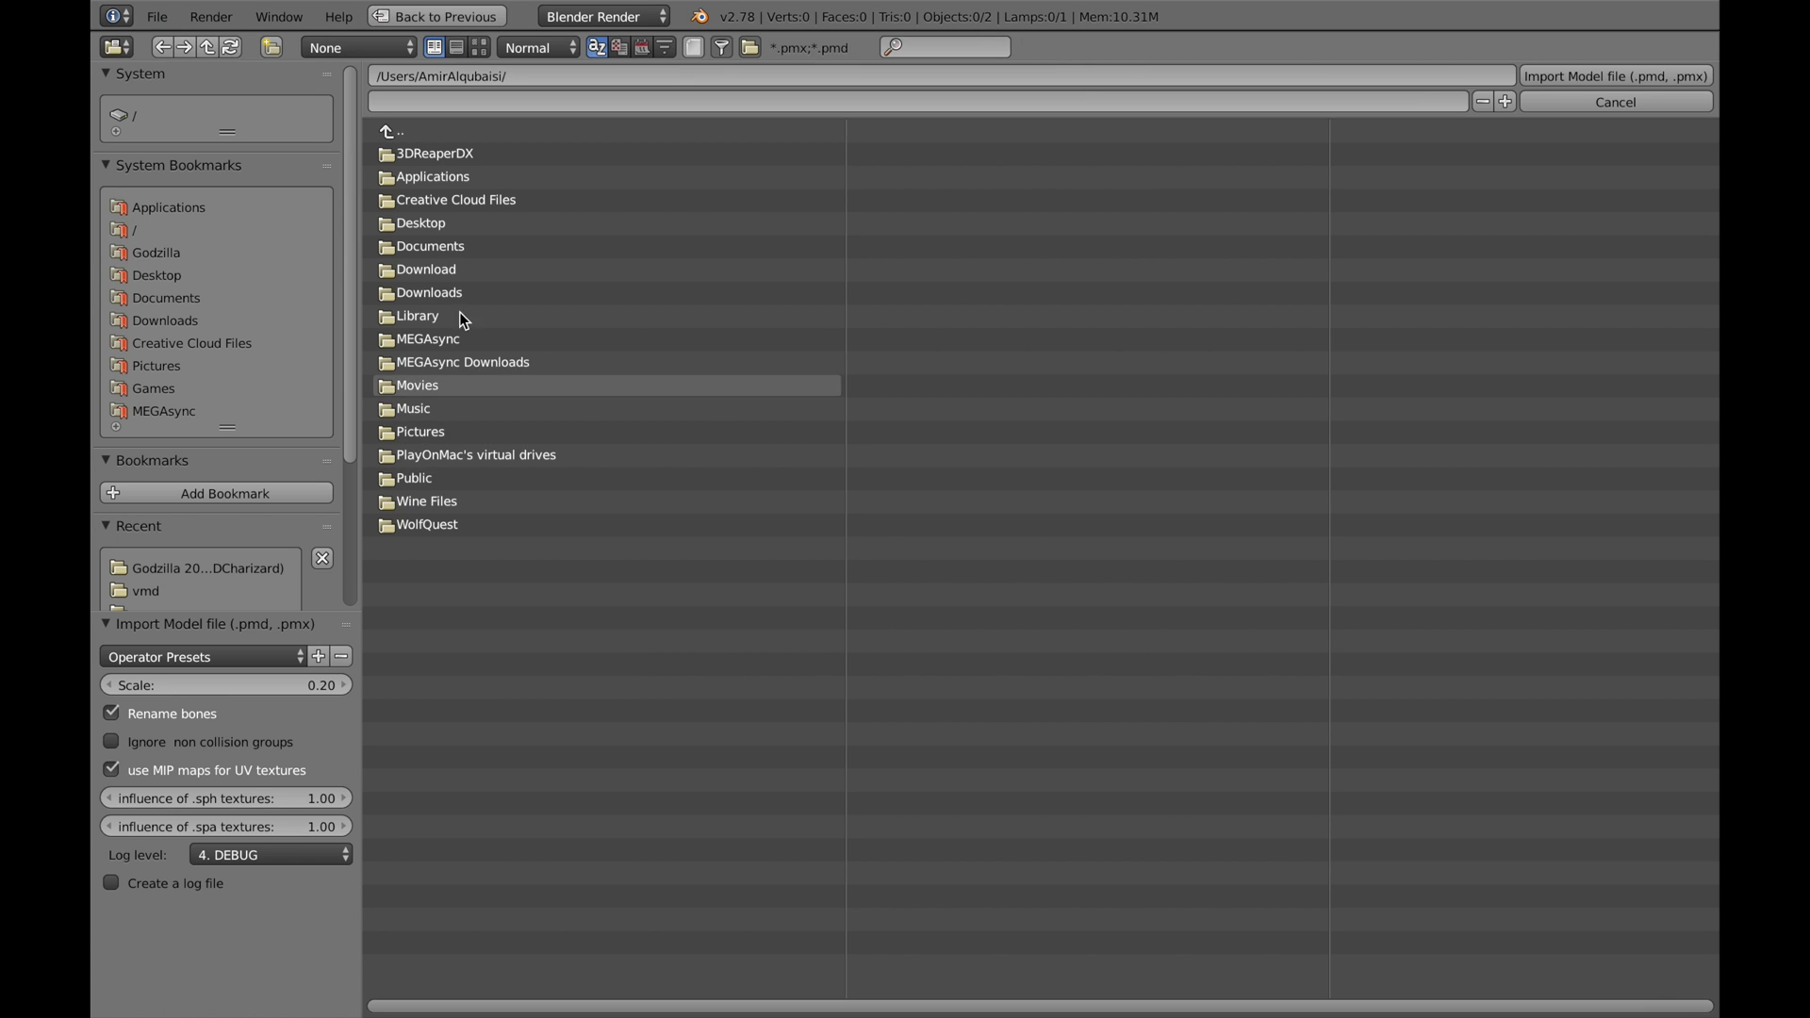
click(208, 571)
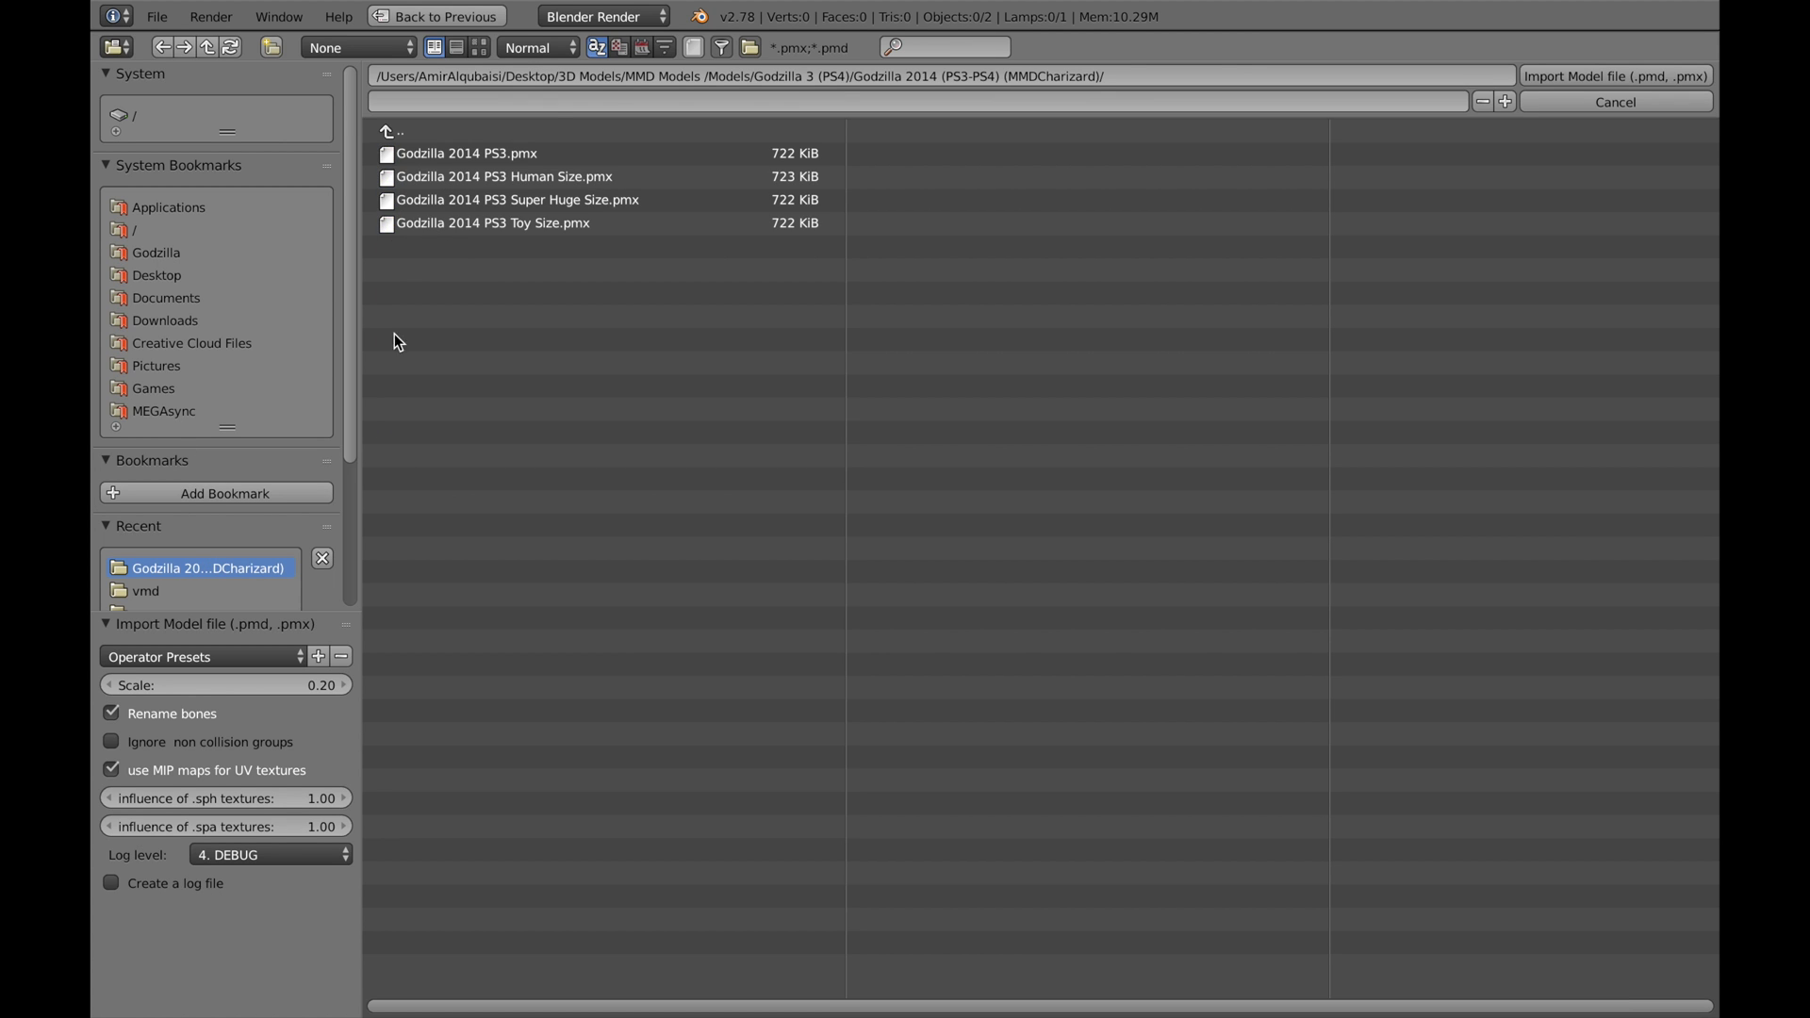
click(489, 127)
click(490, 126)
click(490, 126)
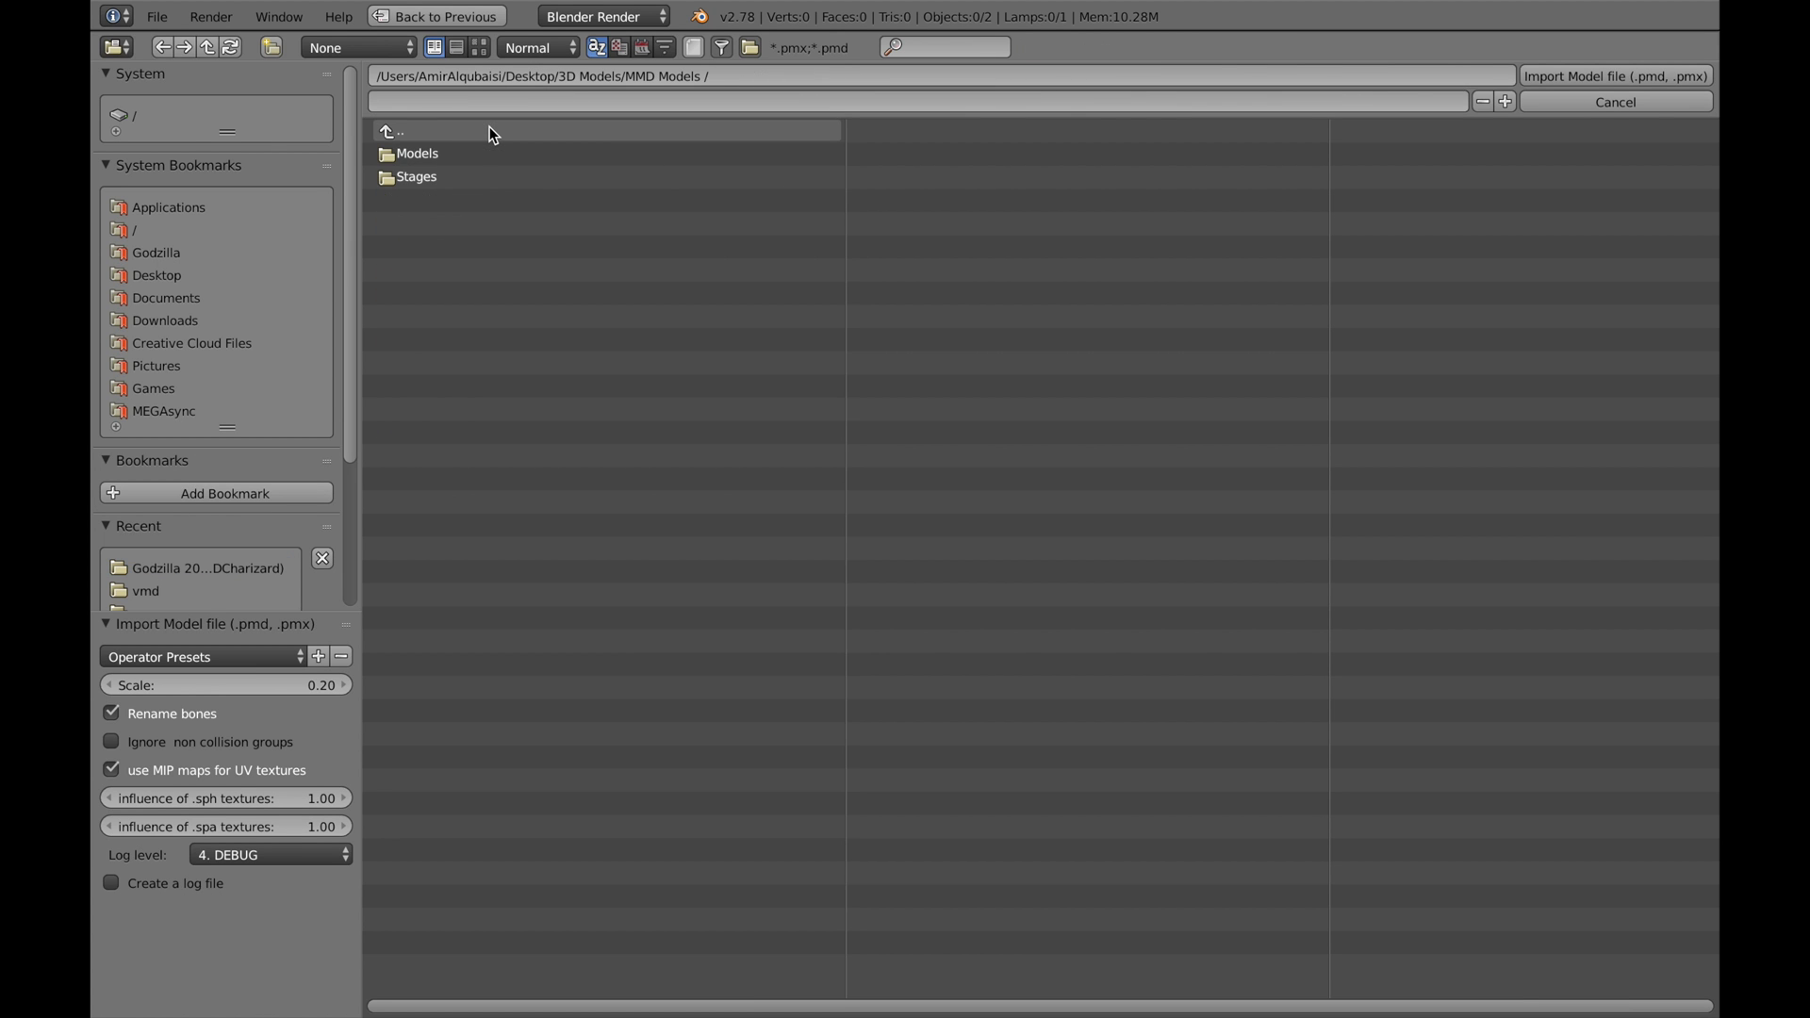
click(461, 172)
click(519, 178)
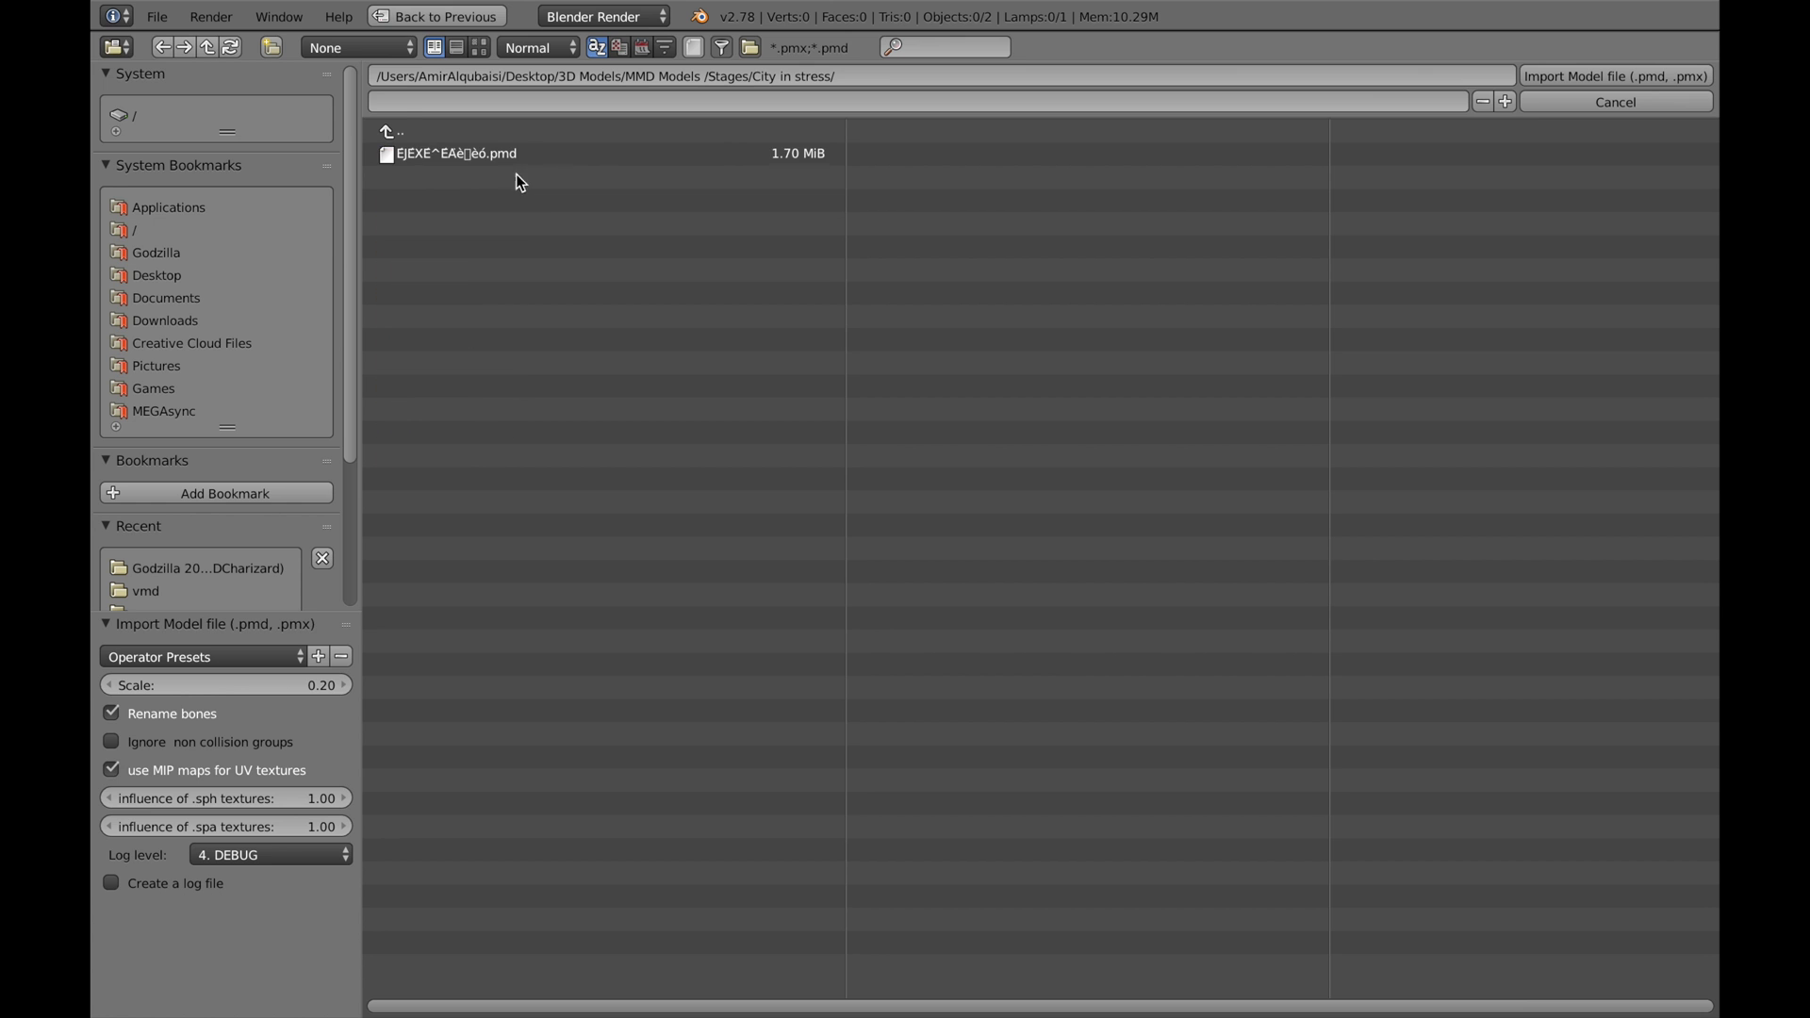
click(504, 158)
double_click(503, 162)
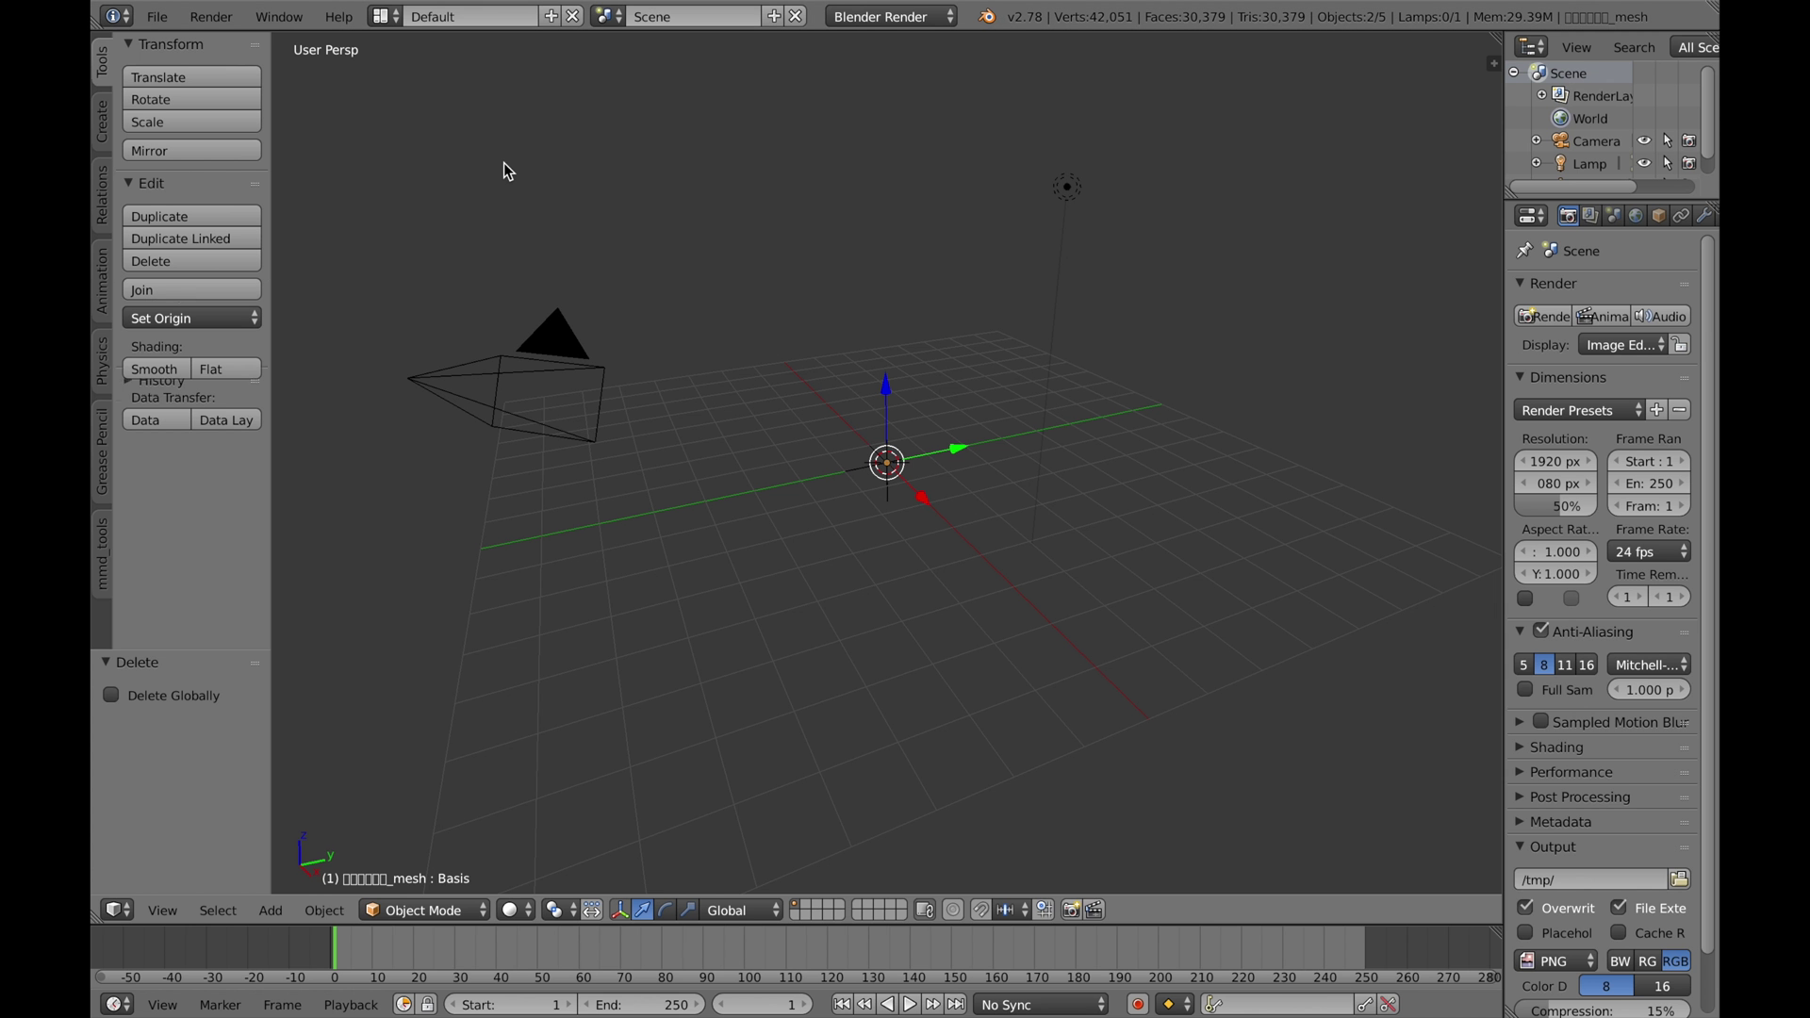
Step: Set the viewport shading to Material to display the imported city stage with its materials
scroll(903, 406, down, 3)
scroll(920, 415, up, 2)
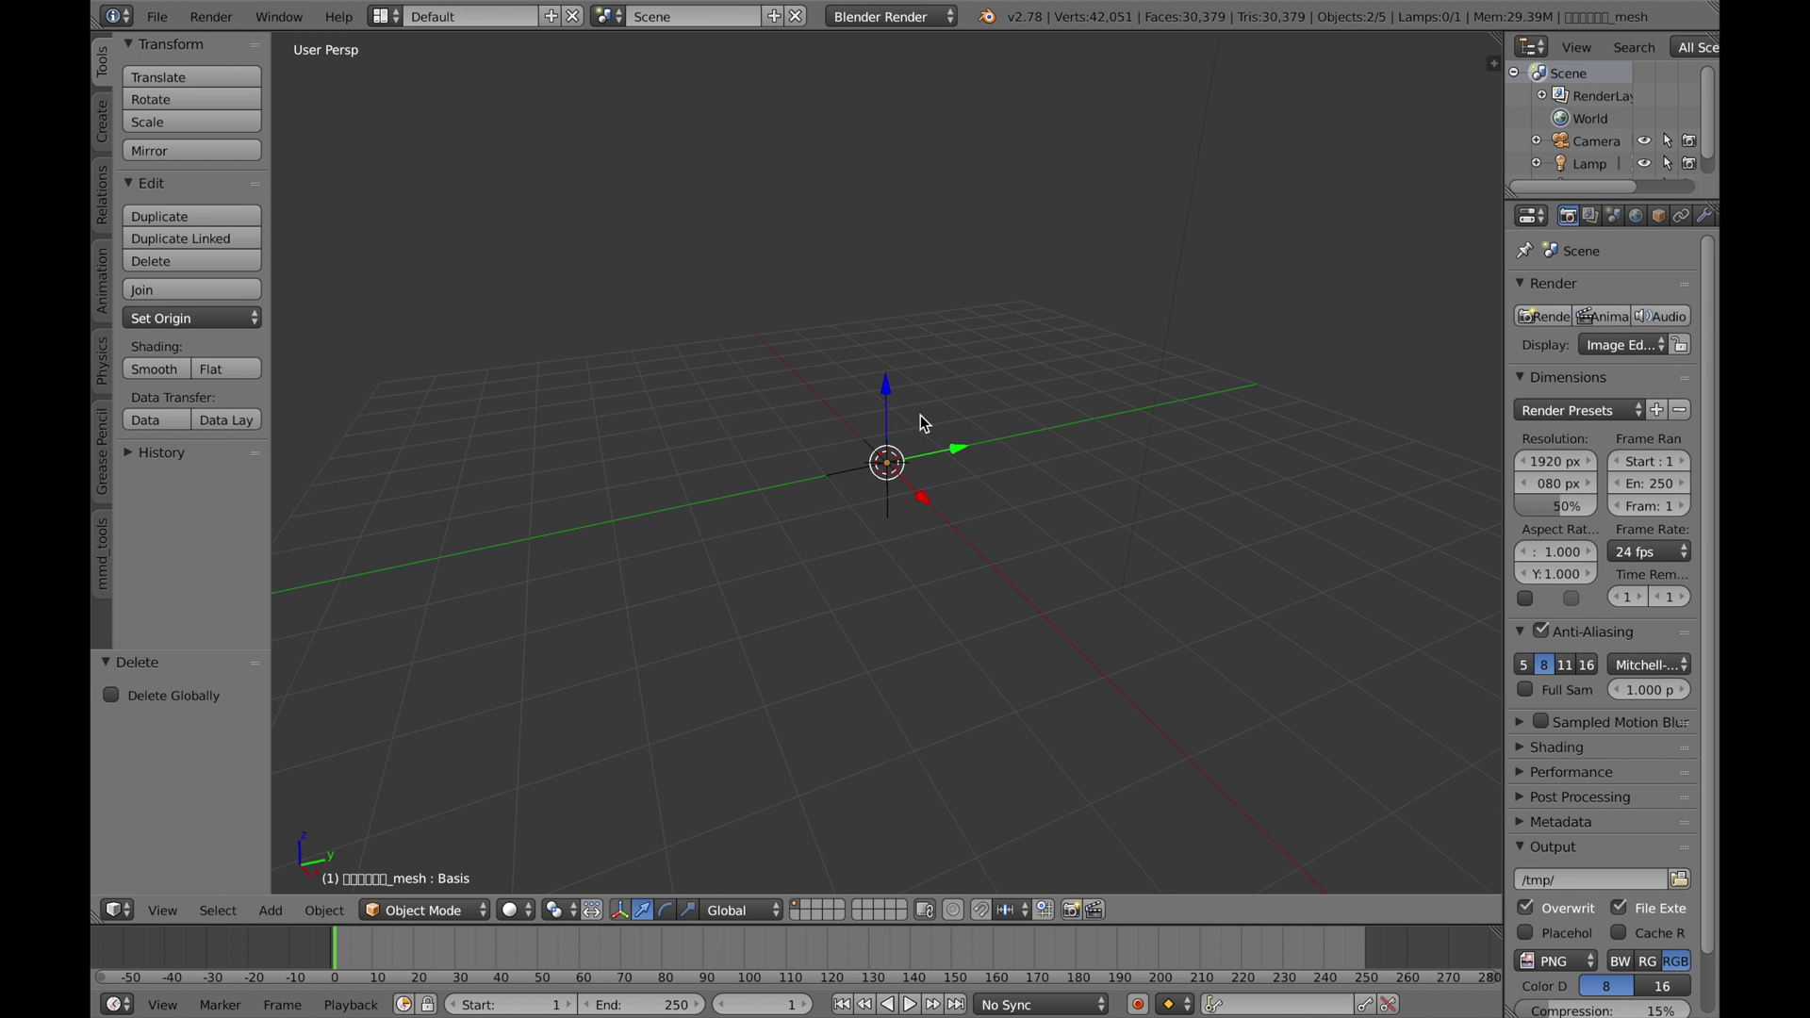
scroll(920, 415, down, 8)
scroll(963, 383, down, 3)
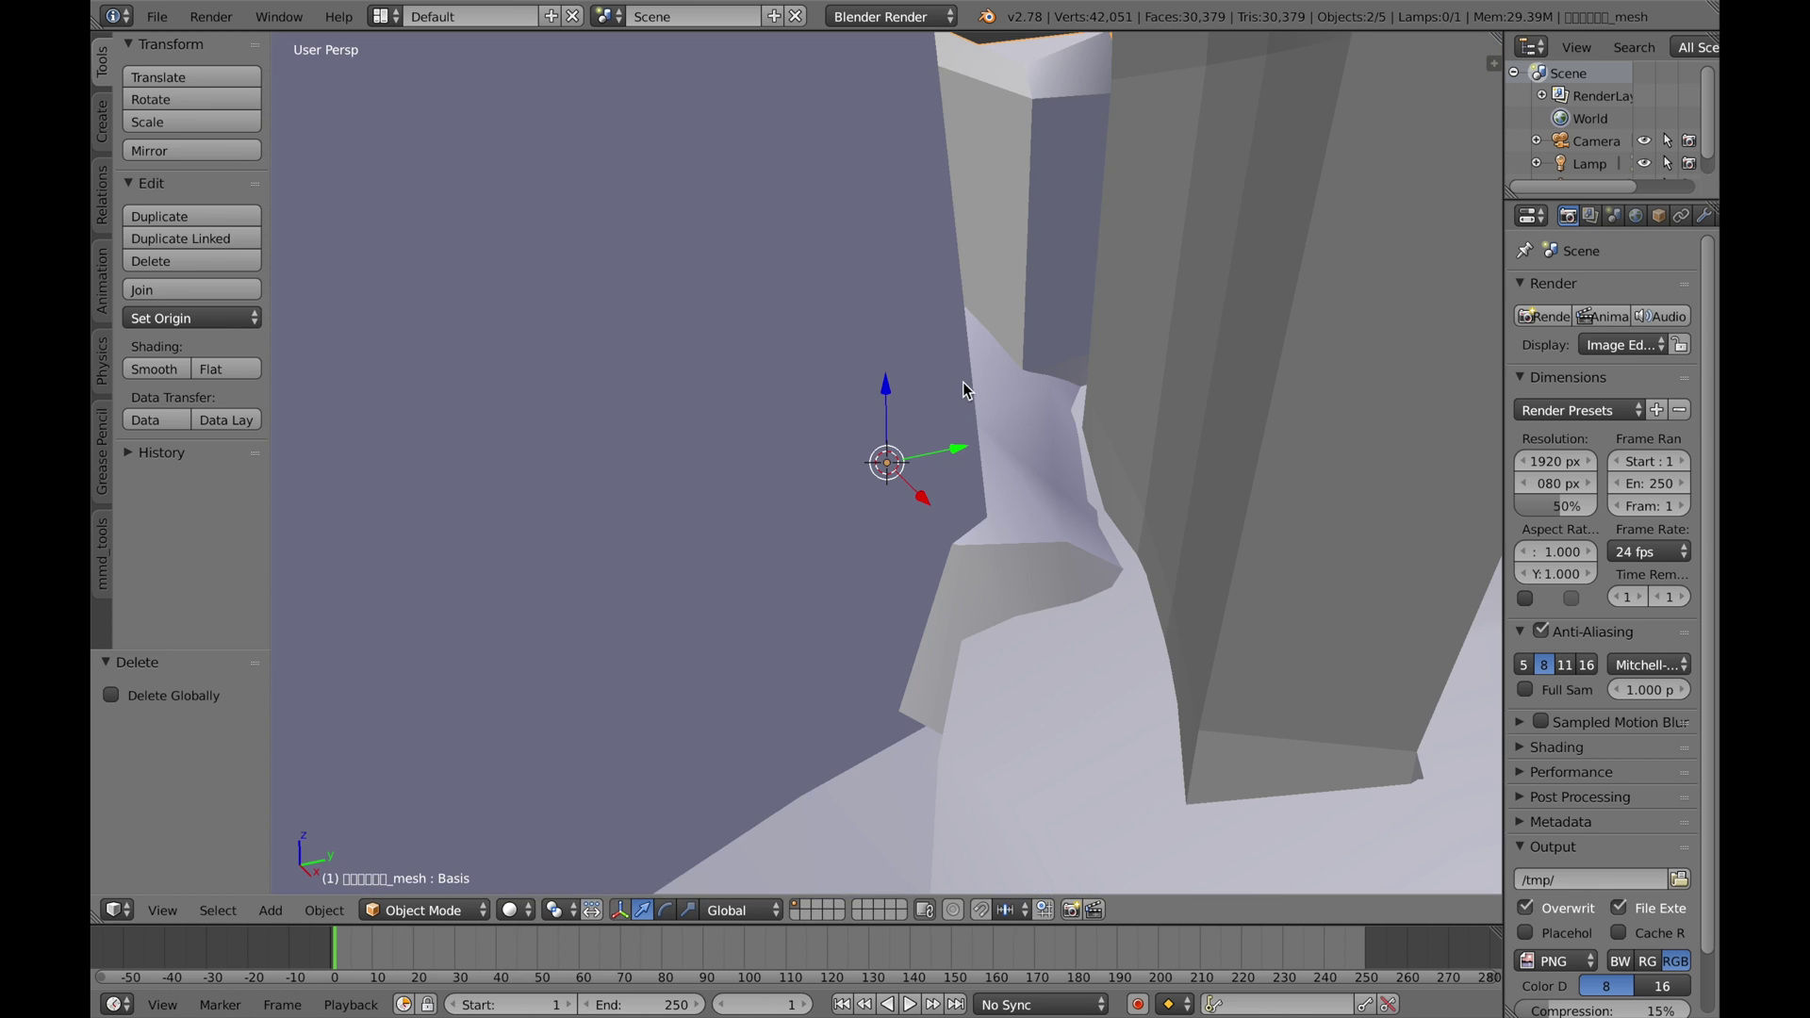
click(511, 910)
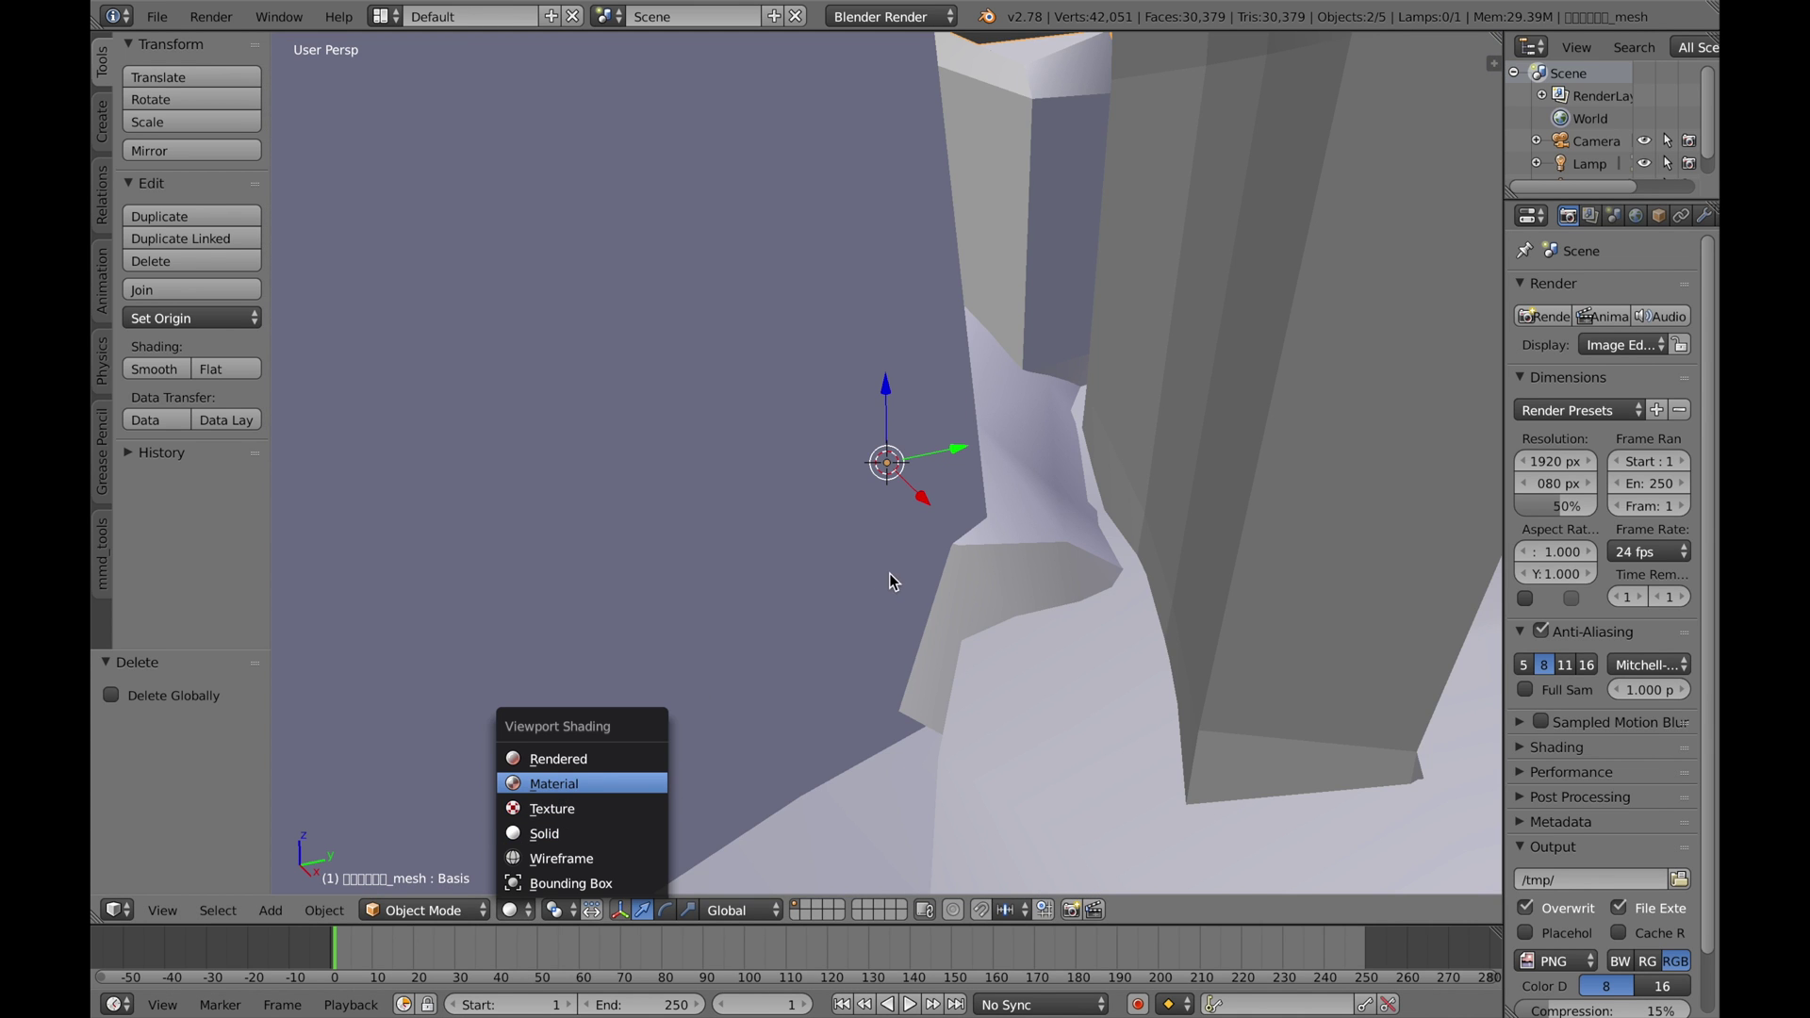
scroll(907, 563, down, 5)
scroll(912, 558, up, 4)
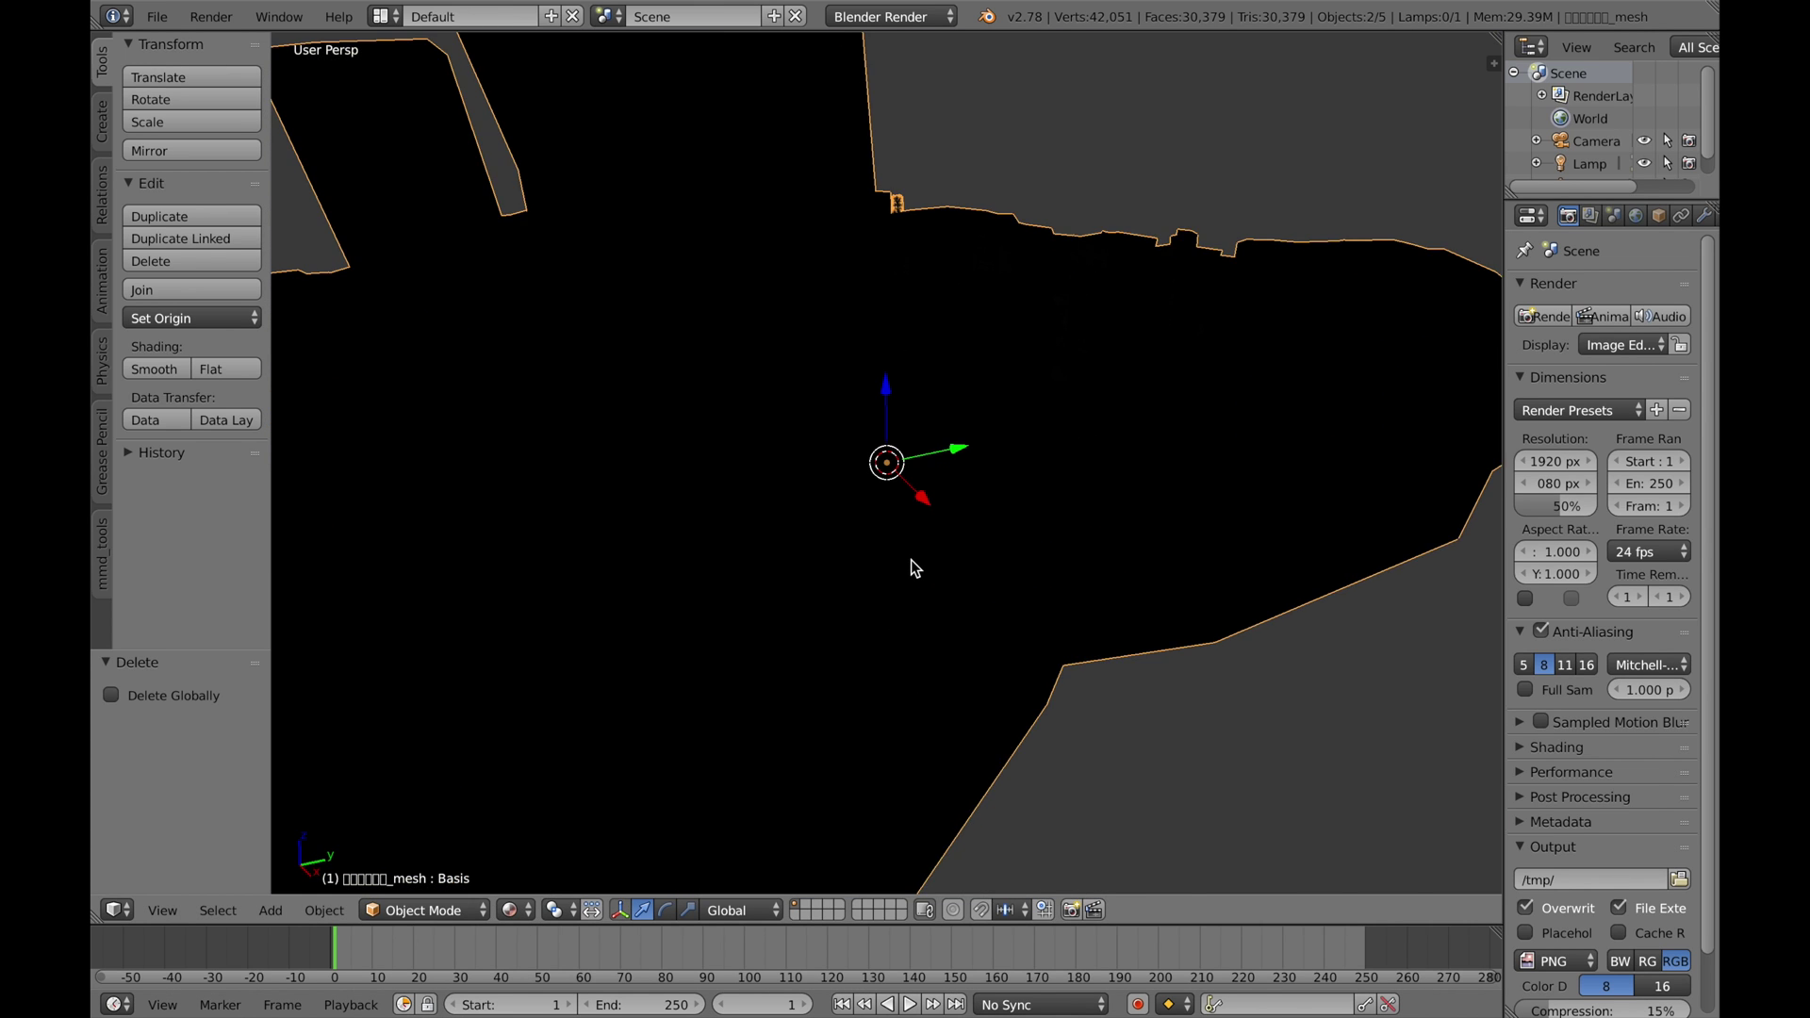
middle_drag(911, 558, 1029, 586)
scroll(1652, 101, down, 1)
Step: Delete the default lamp and add a Hemi lamp in its place
click(1591, 142)
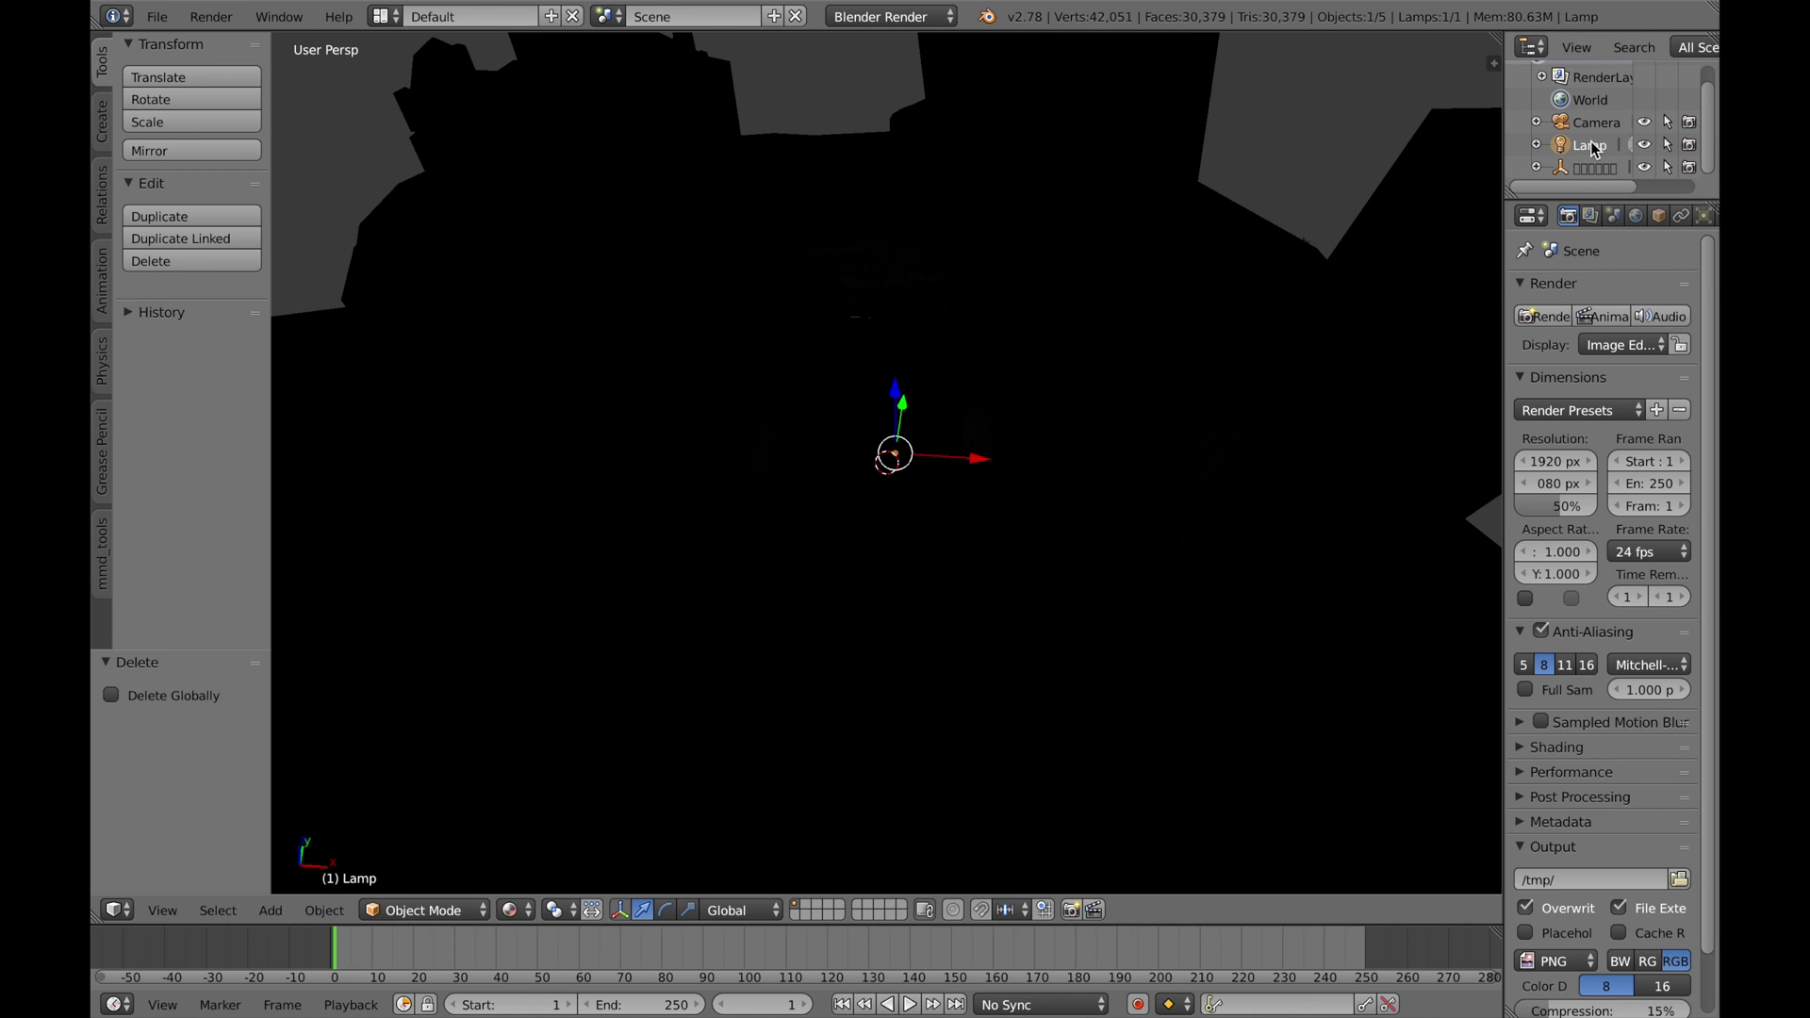
key(x)
key(Return)
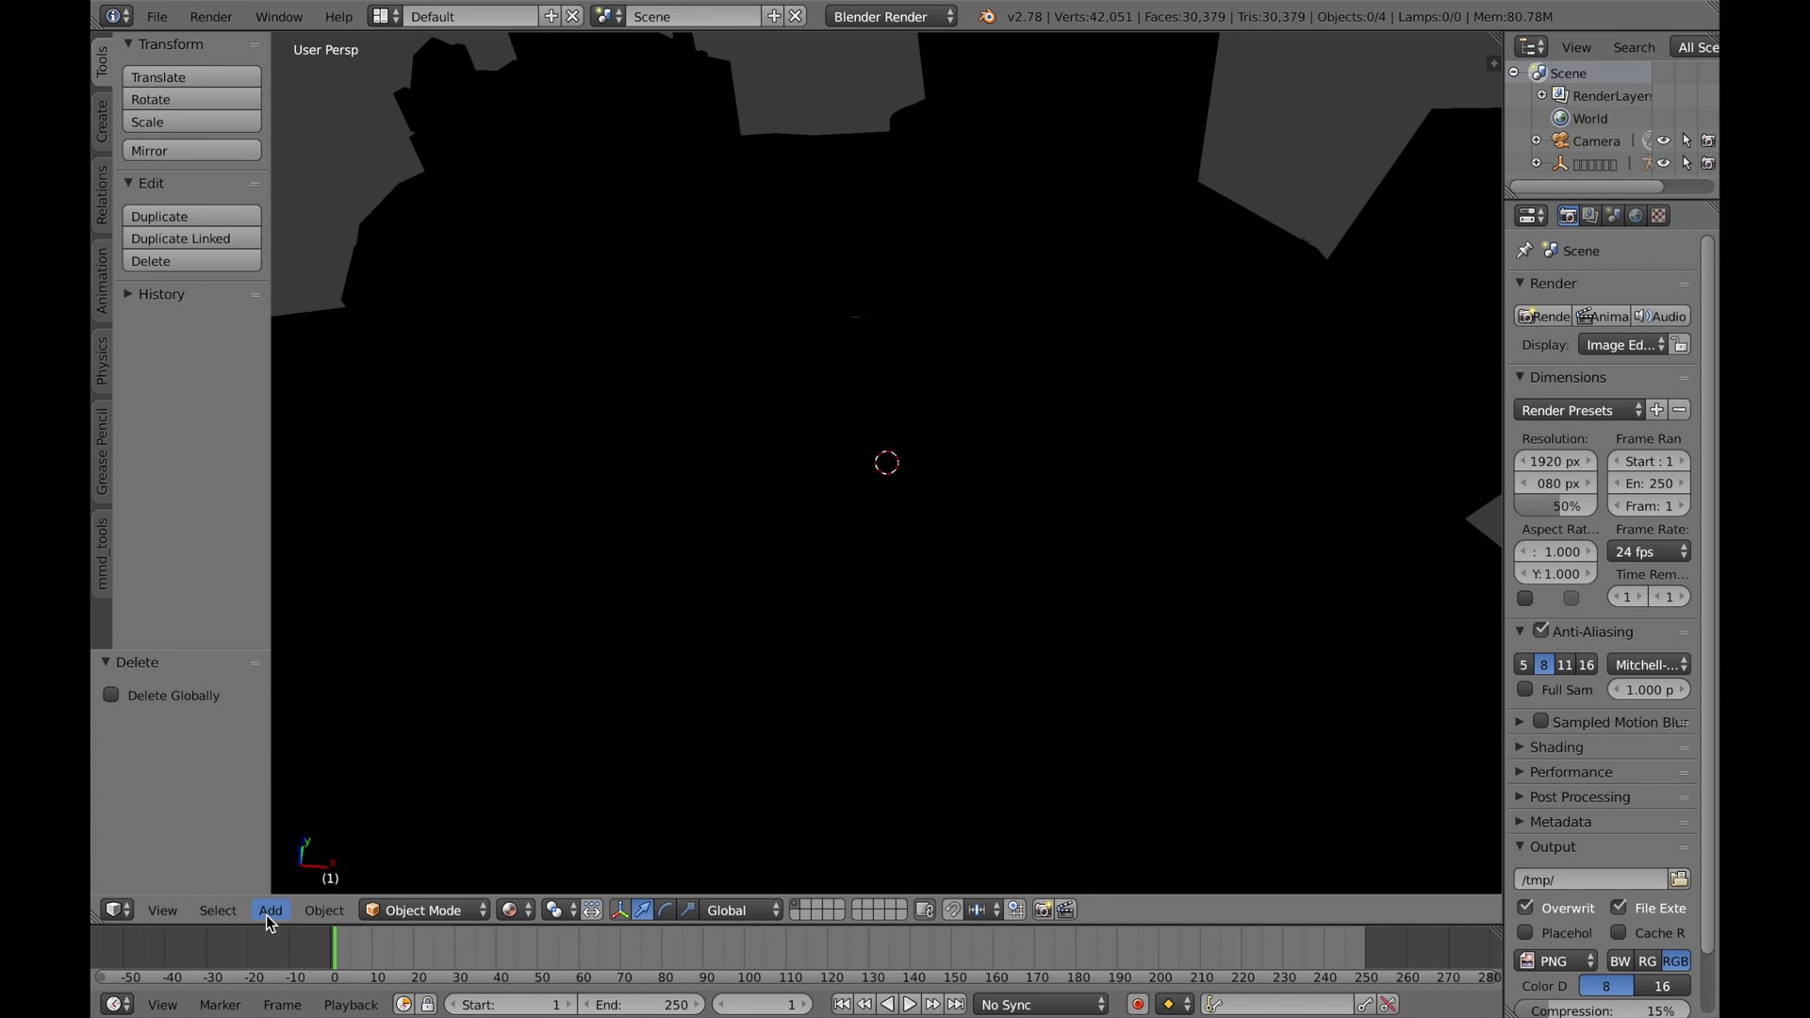
click(271, 910)
mouse_move(337, 625)
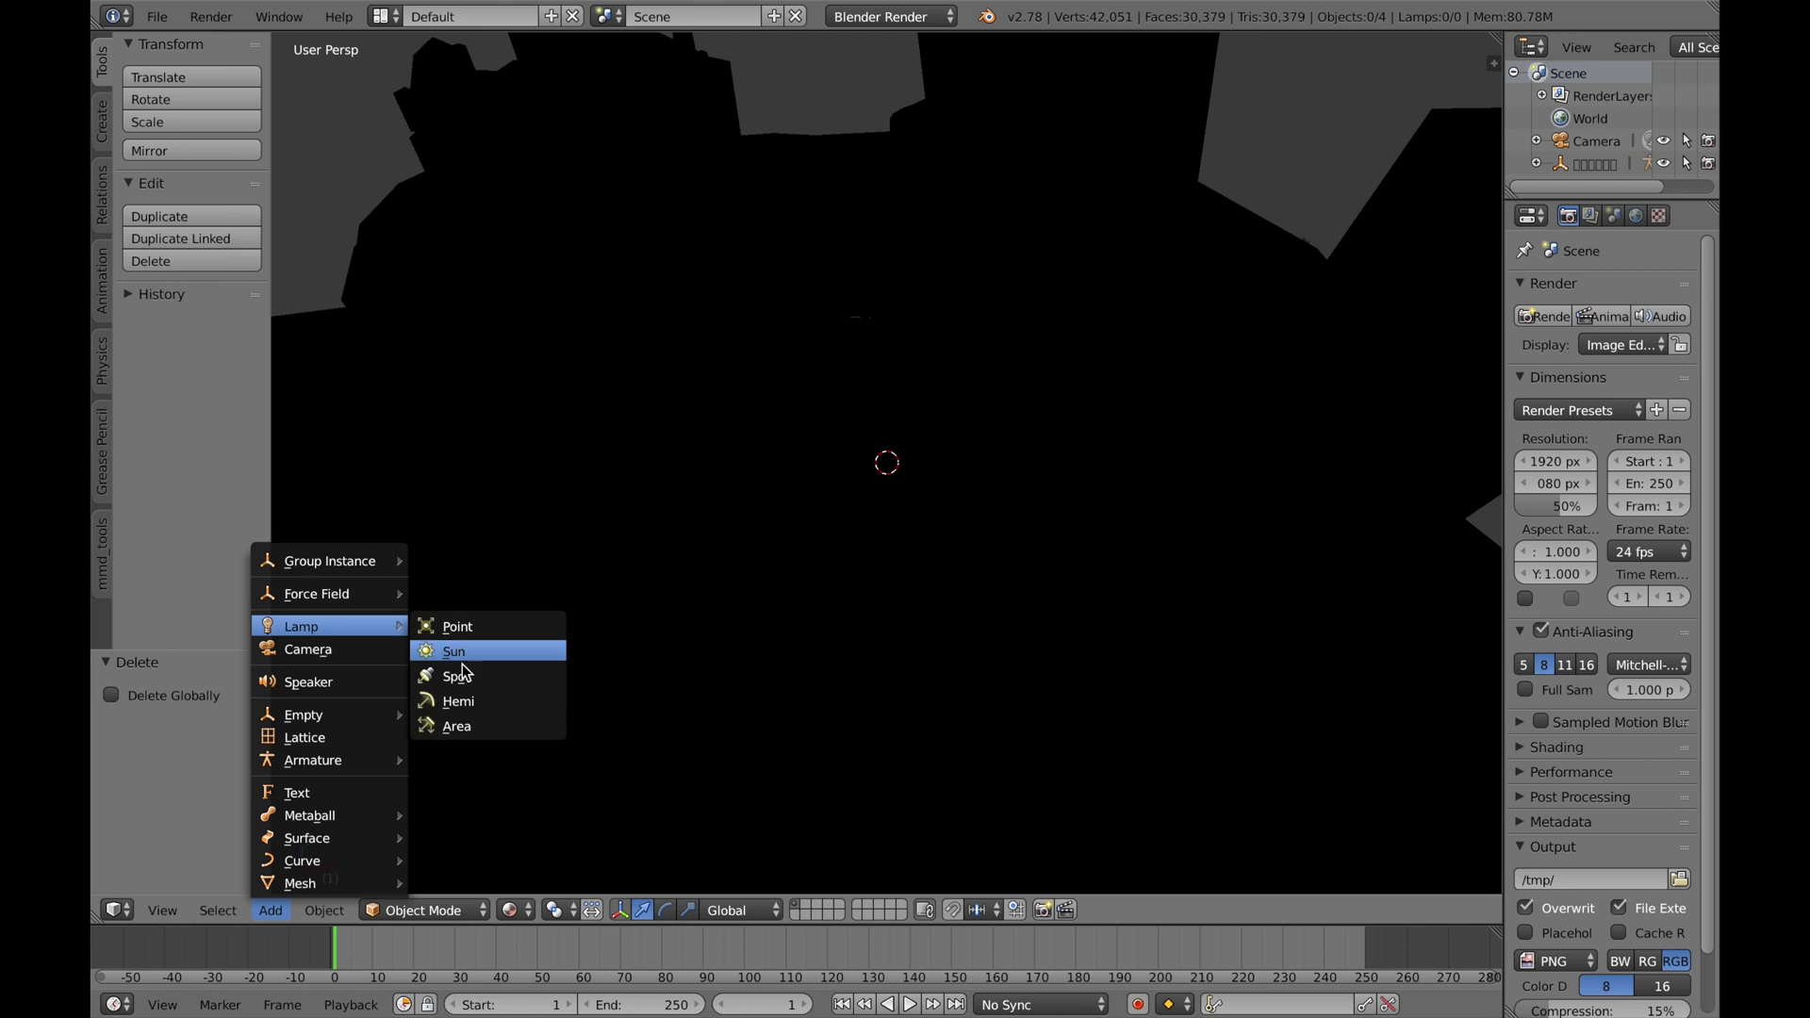
click(468, 700)
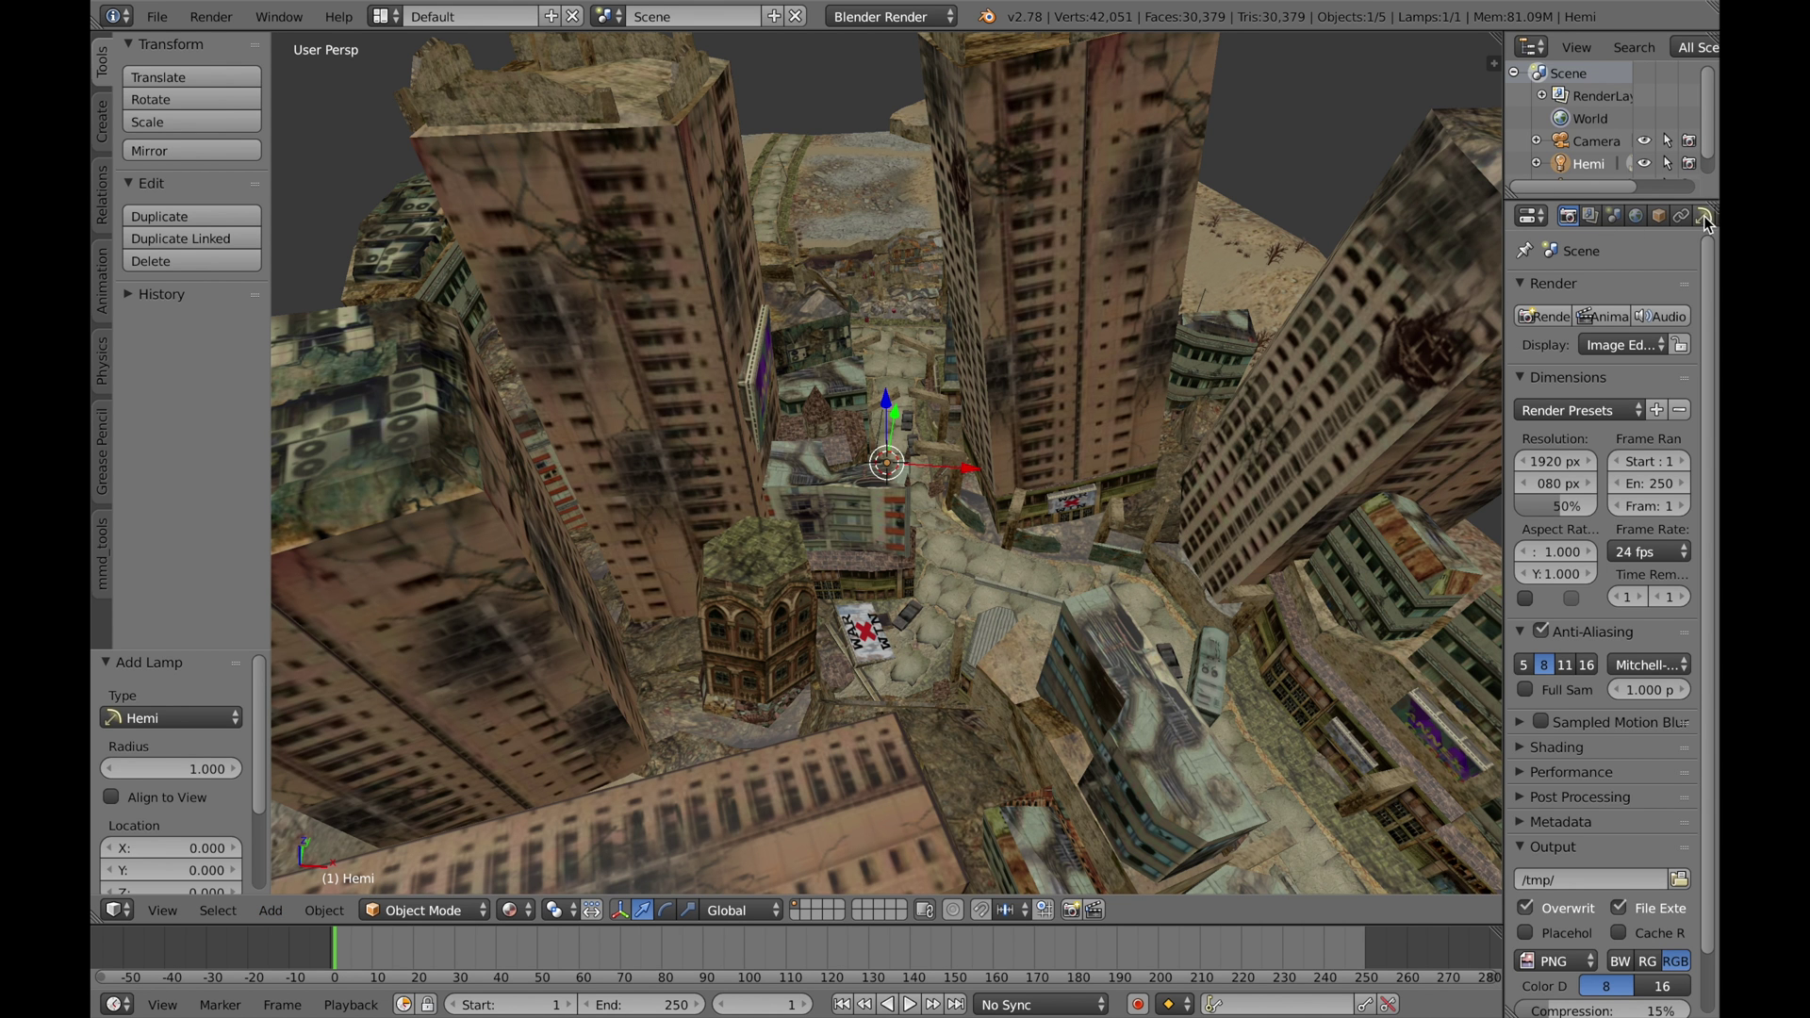
Step: Try an energy of 5 on the Hemi lamp and settle on an energy of 2
click(1703, 215)
click(1571, 590)
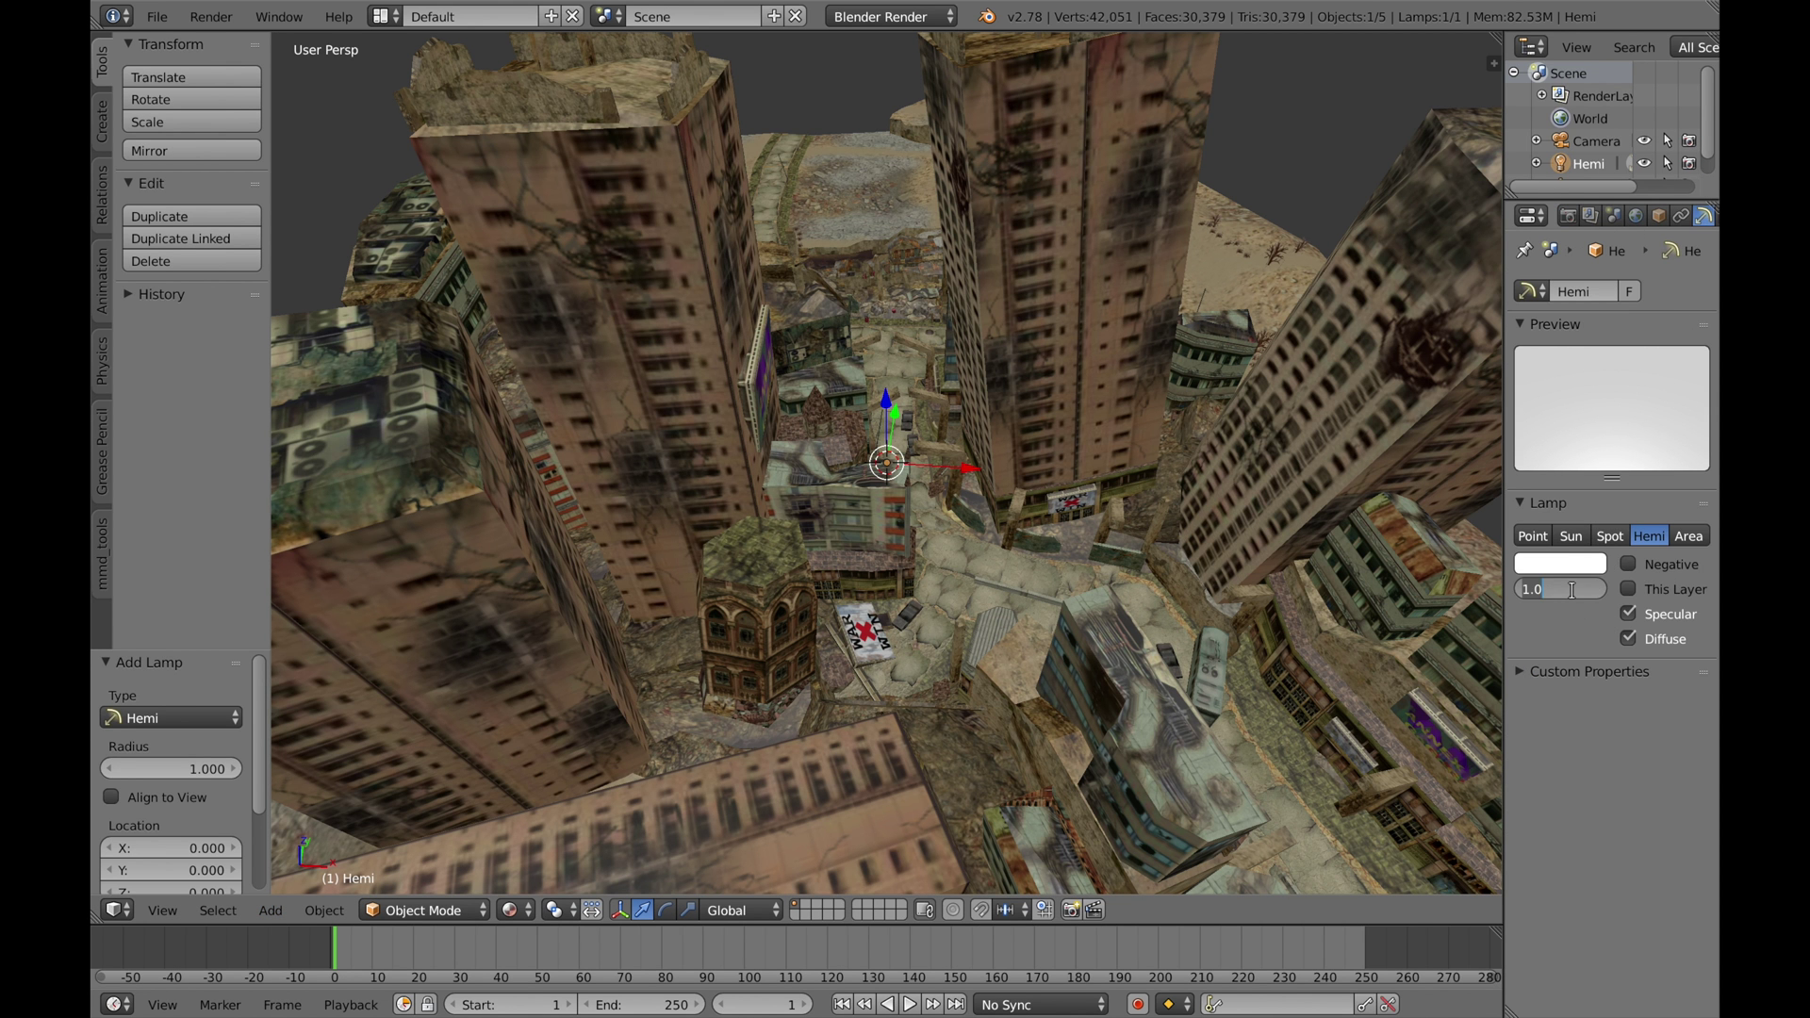
key(Return)
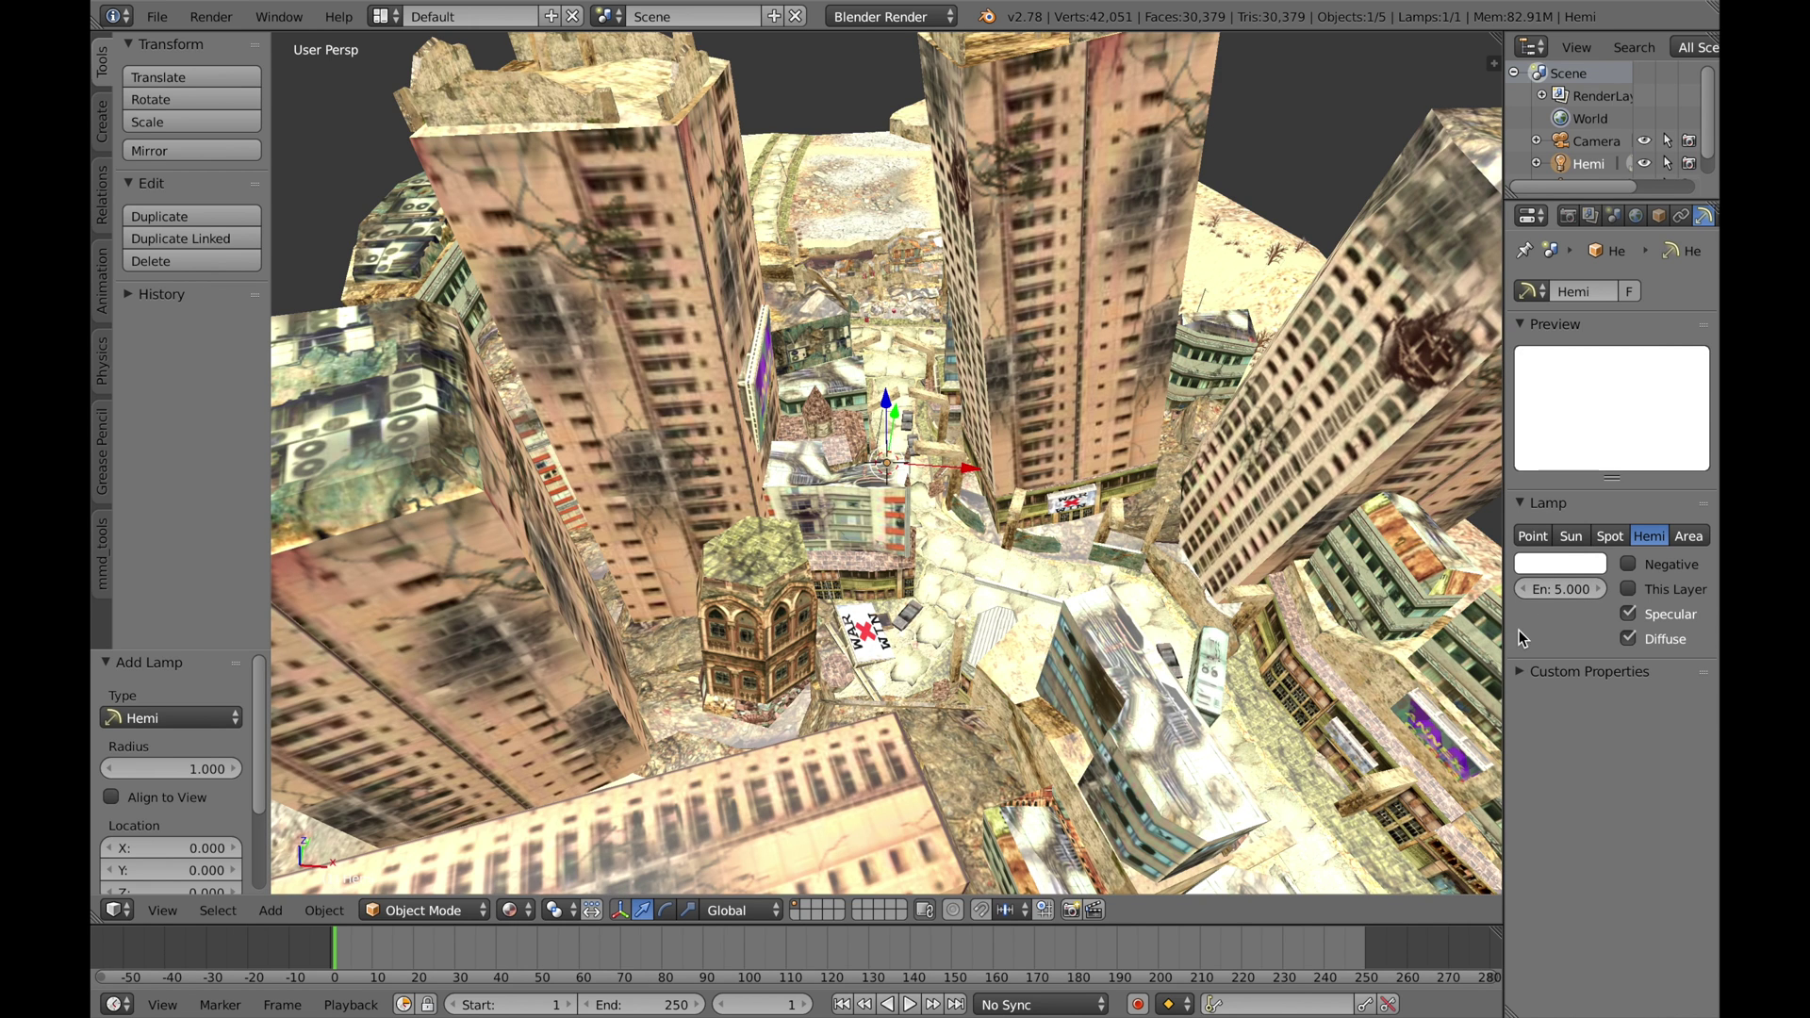
click(1570, 590)
text(2)
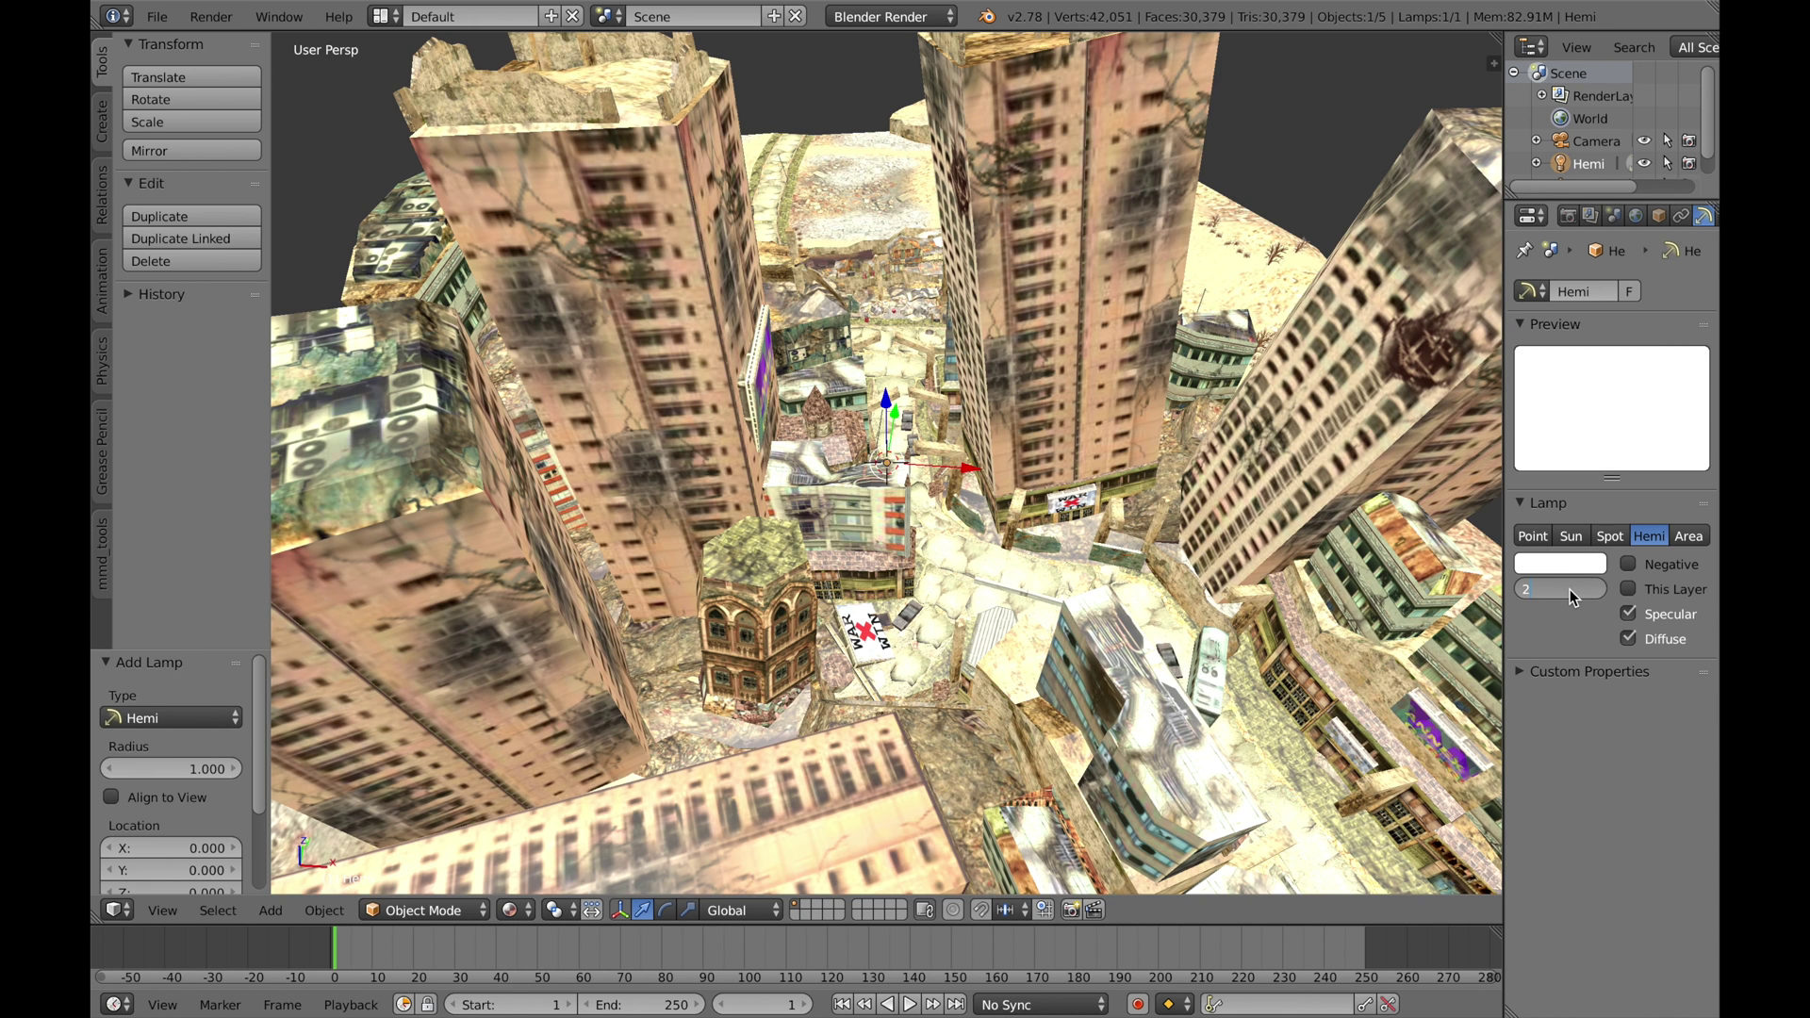
key(Return)
Step: Examine the textured city stage from all sides, from the whole terrain down to the streets and ruined buildings
scroll(1254, 449, down, 5)
scroll(1254, 448, up, 3)
middle_drag(1246, 450, 1037, 456)
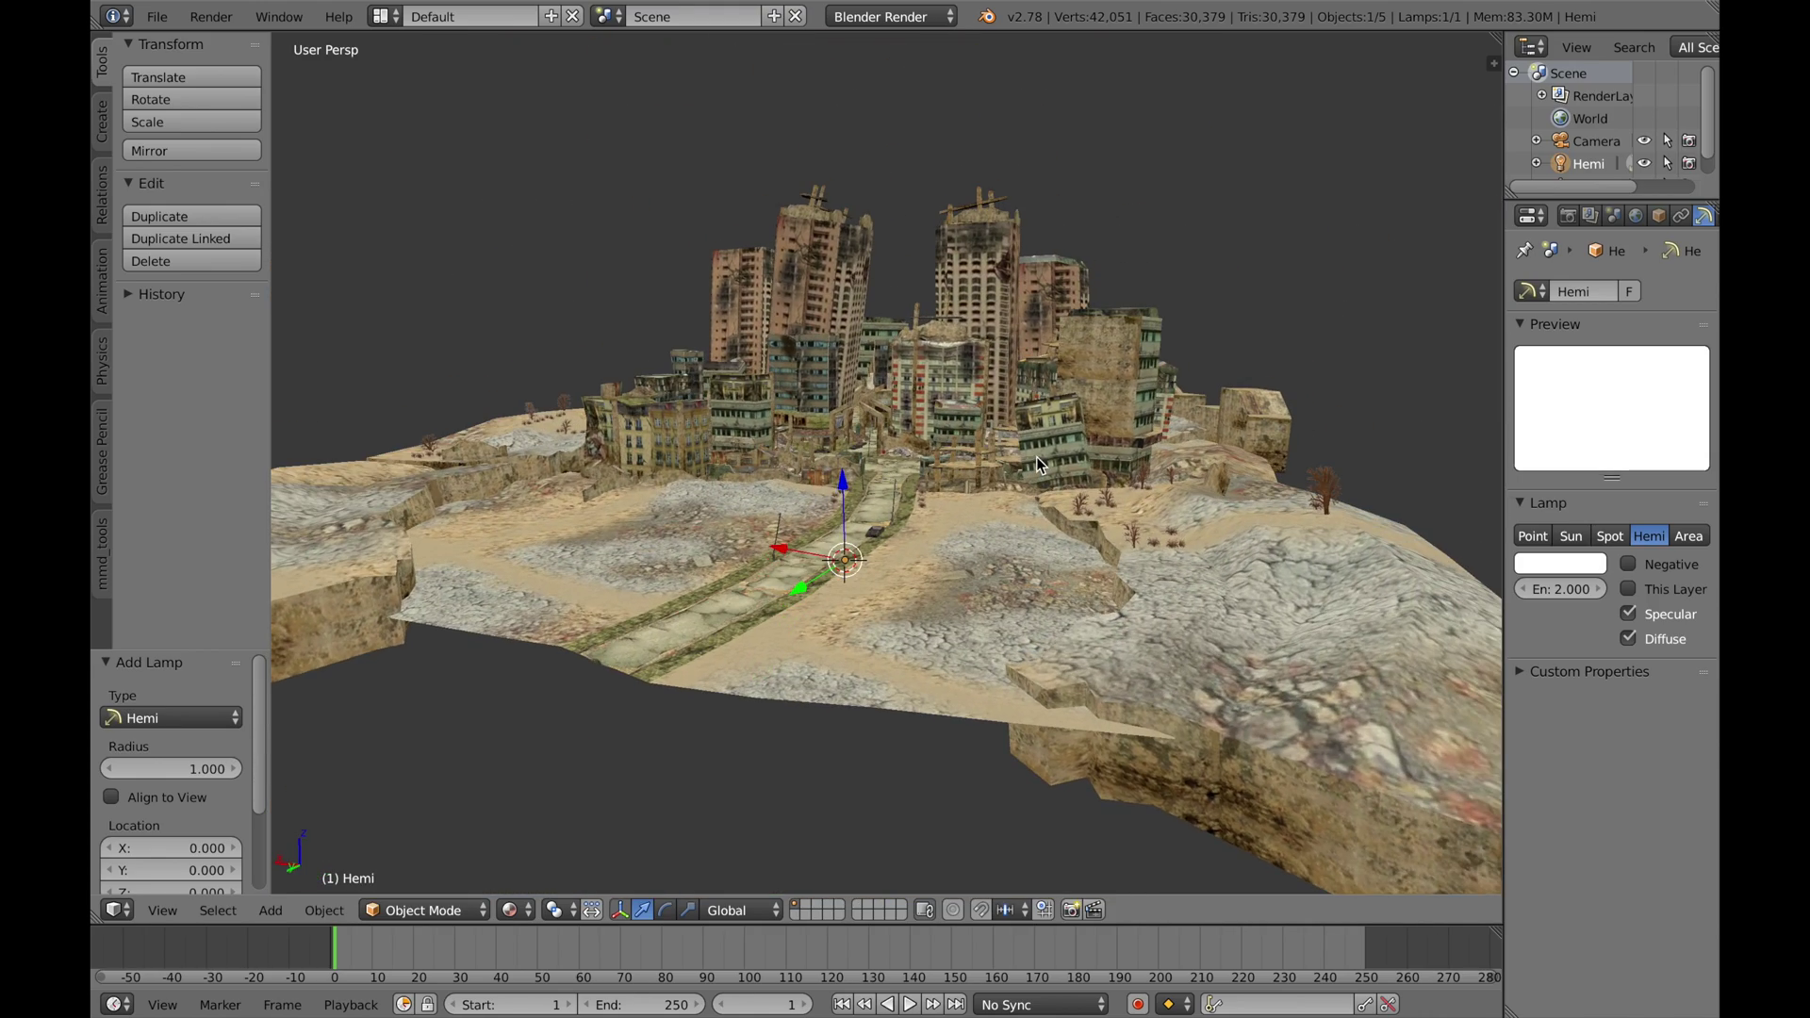
scroll(1079, 424, up, 3)
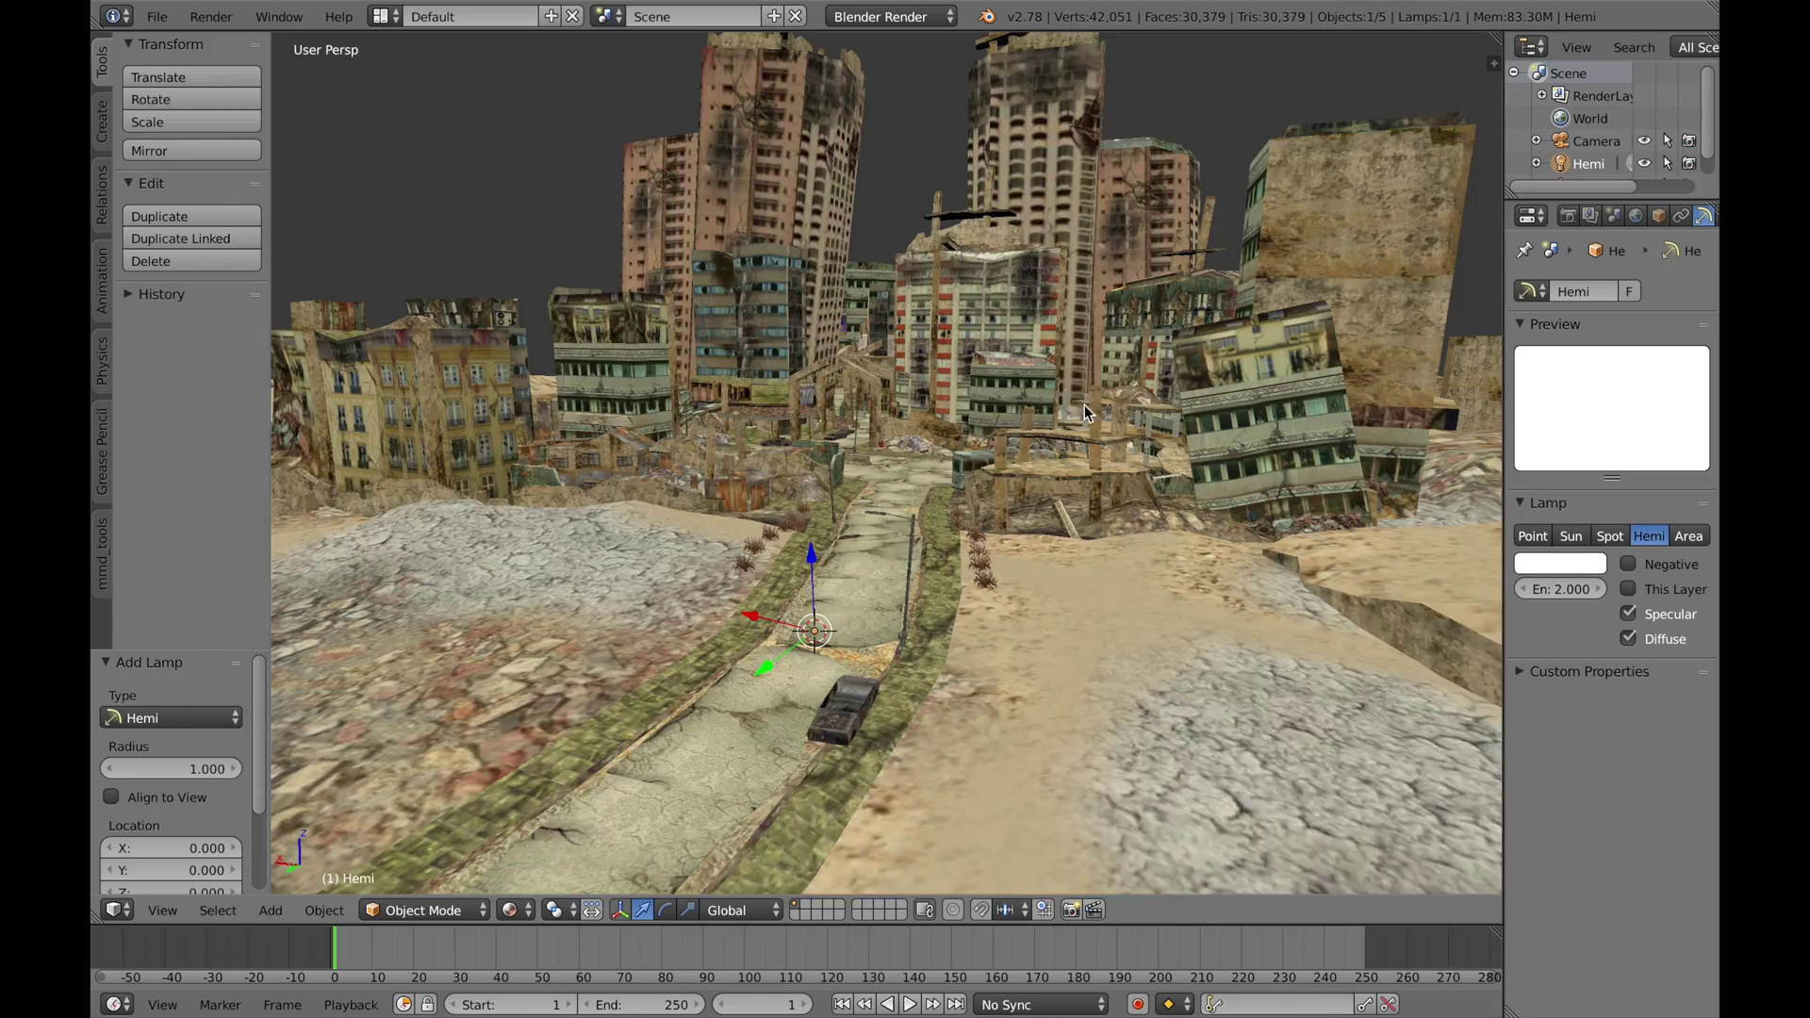
scroll(1084, 405, up, 4)
middle_drag(1092, 561, 1065, 488)
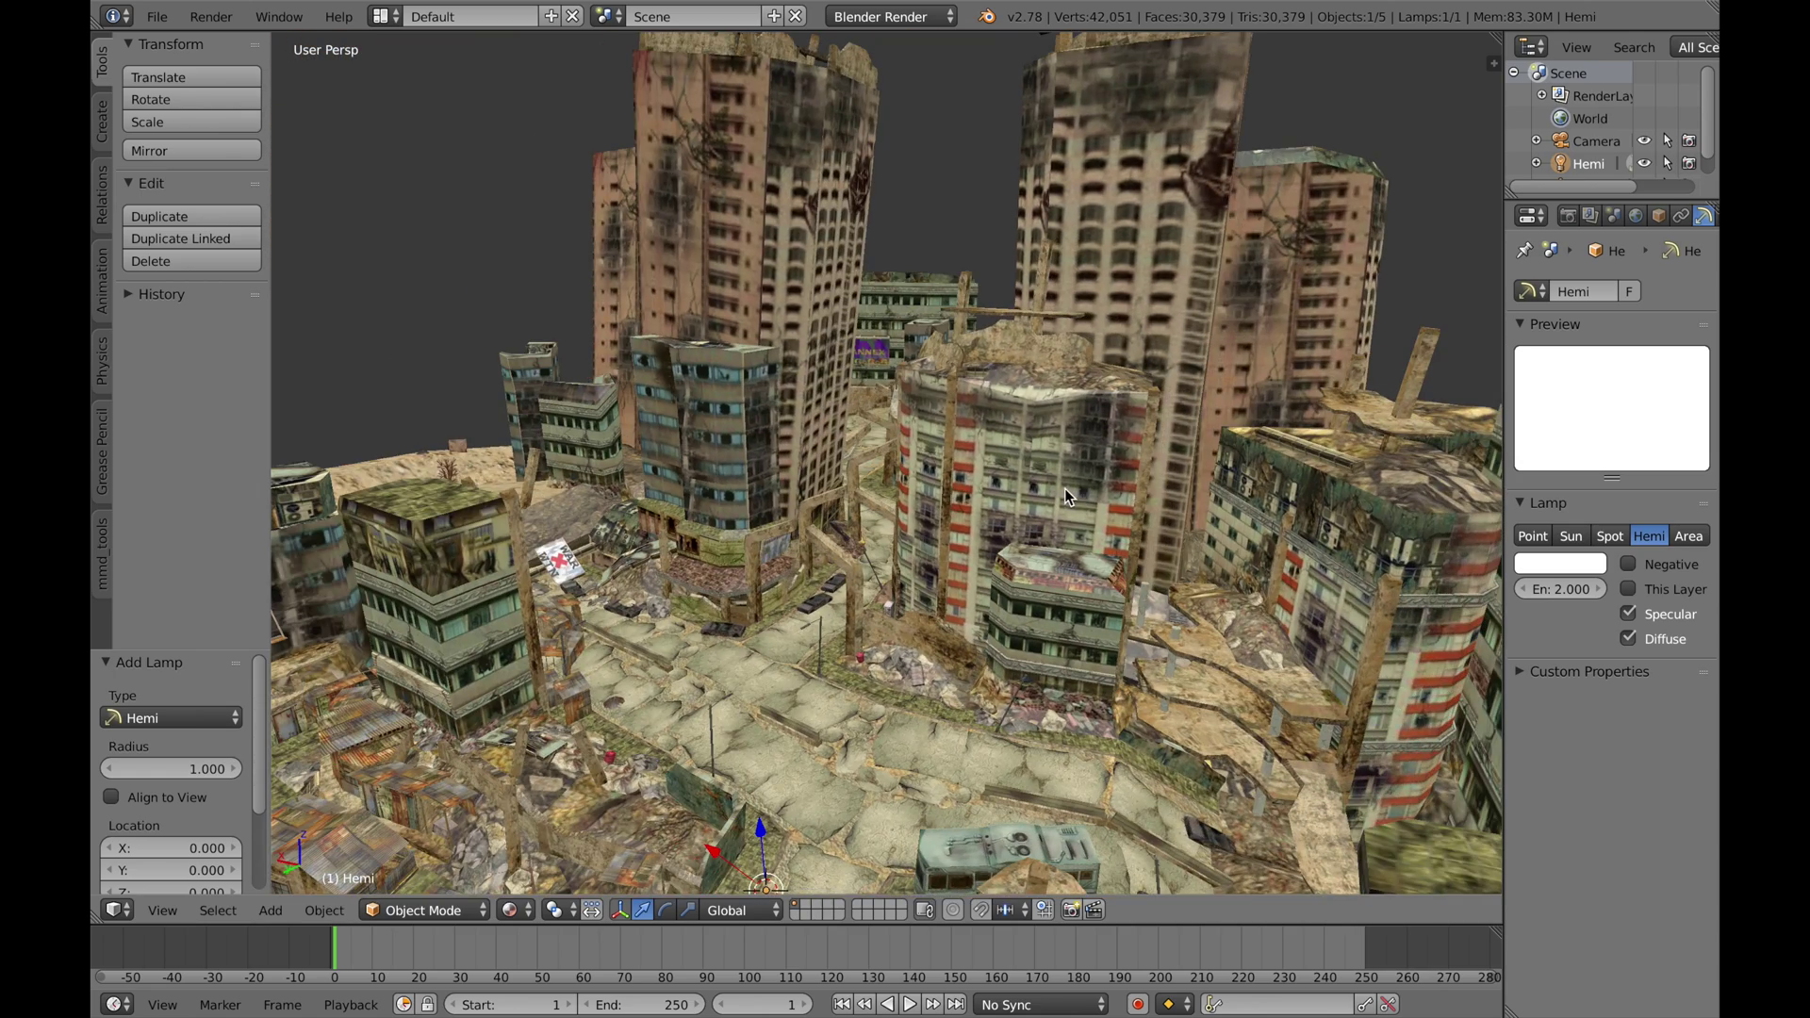
scroll(1102, 454, down, 3)
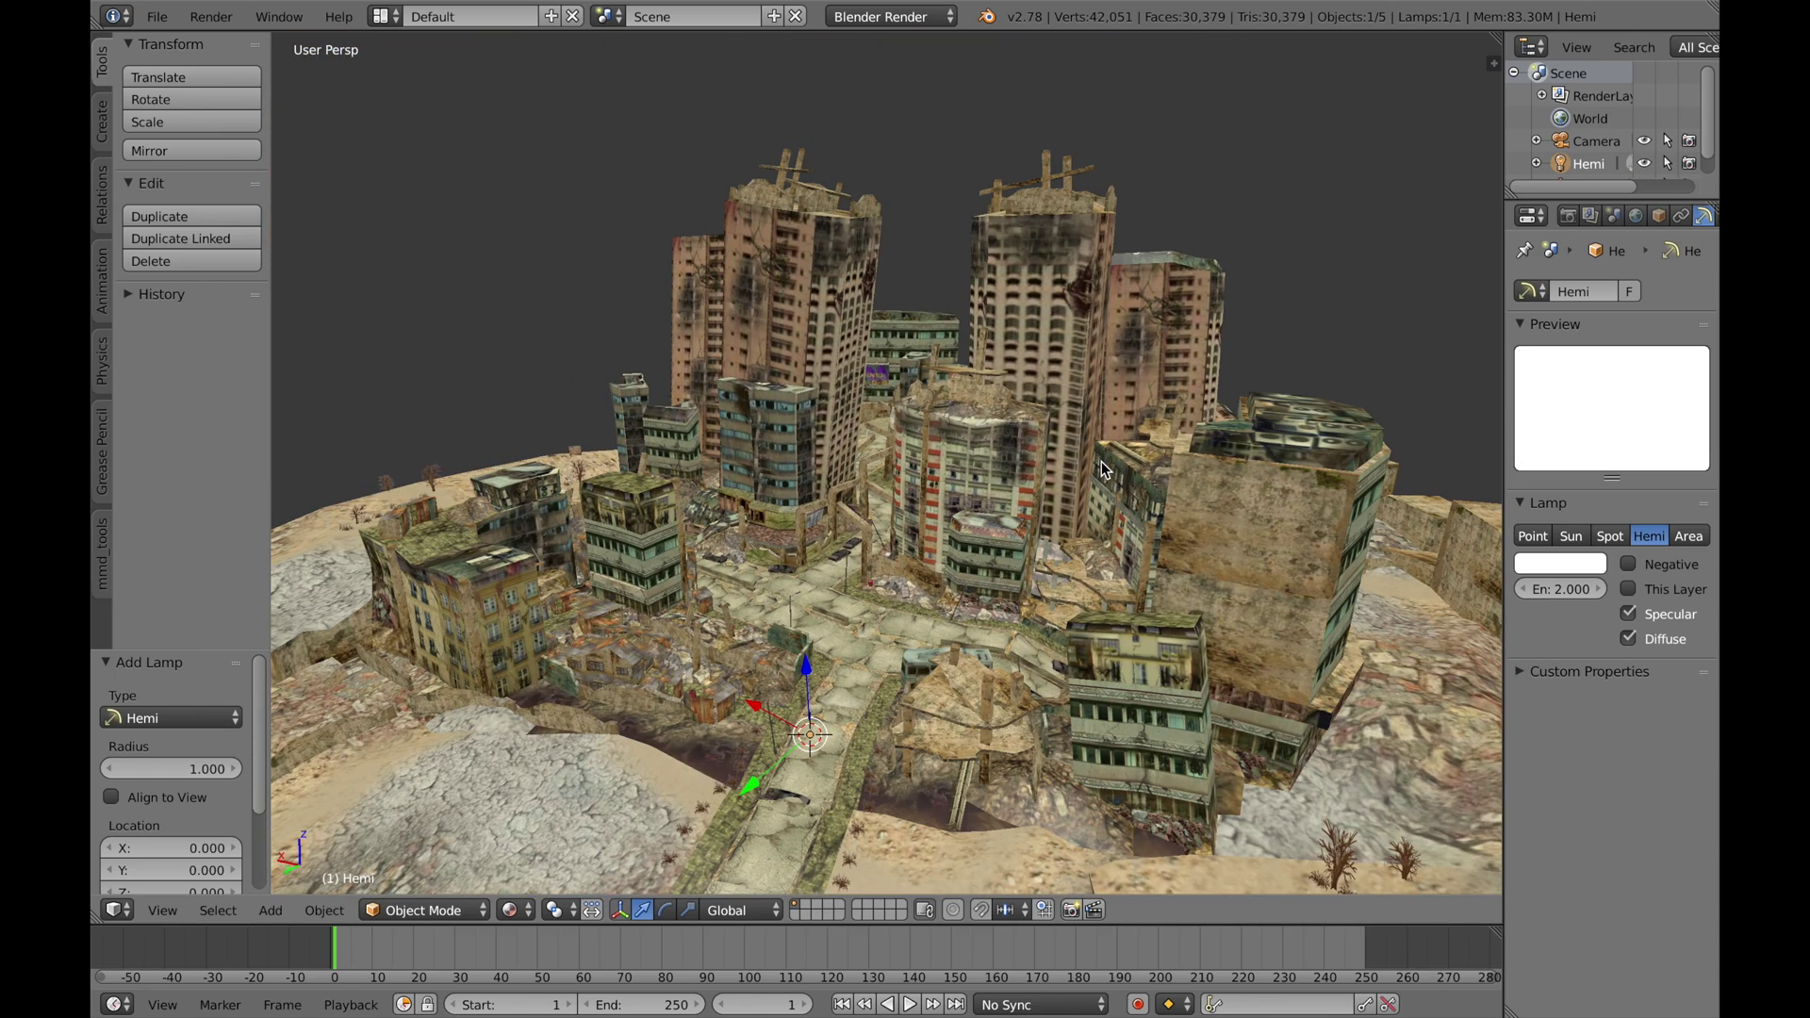
scroll(1101, 479, down, 1)
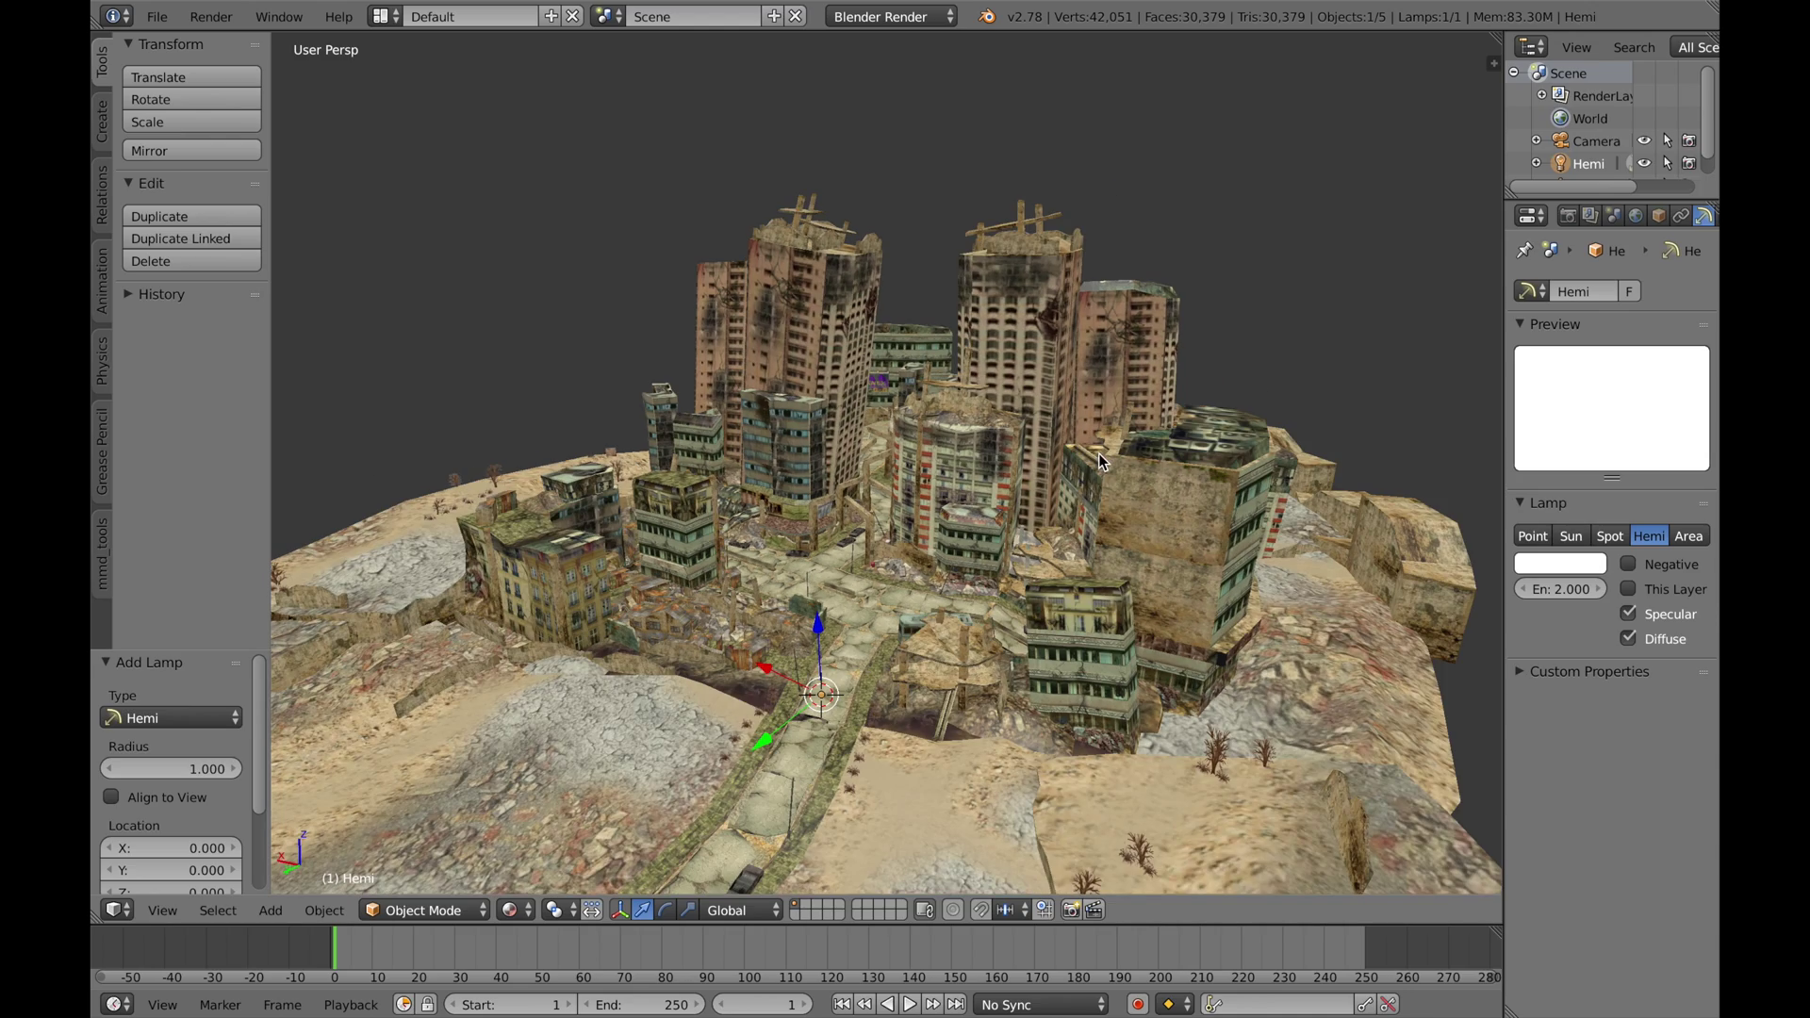
scroll(1013, 512, up, 5)
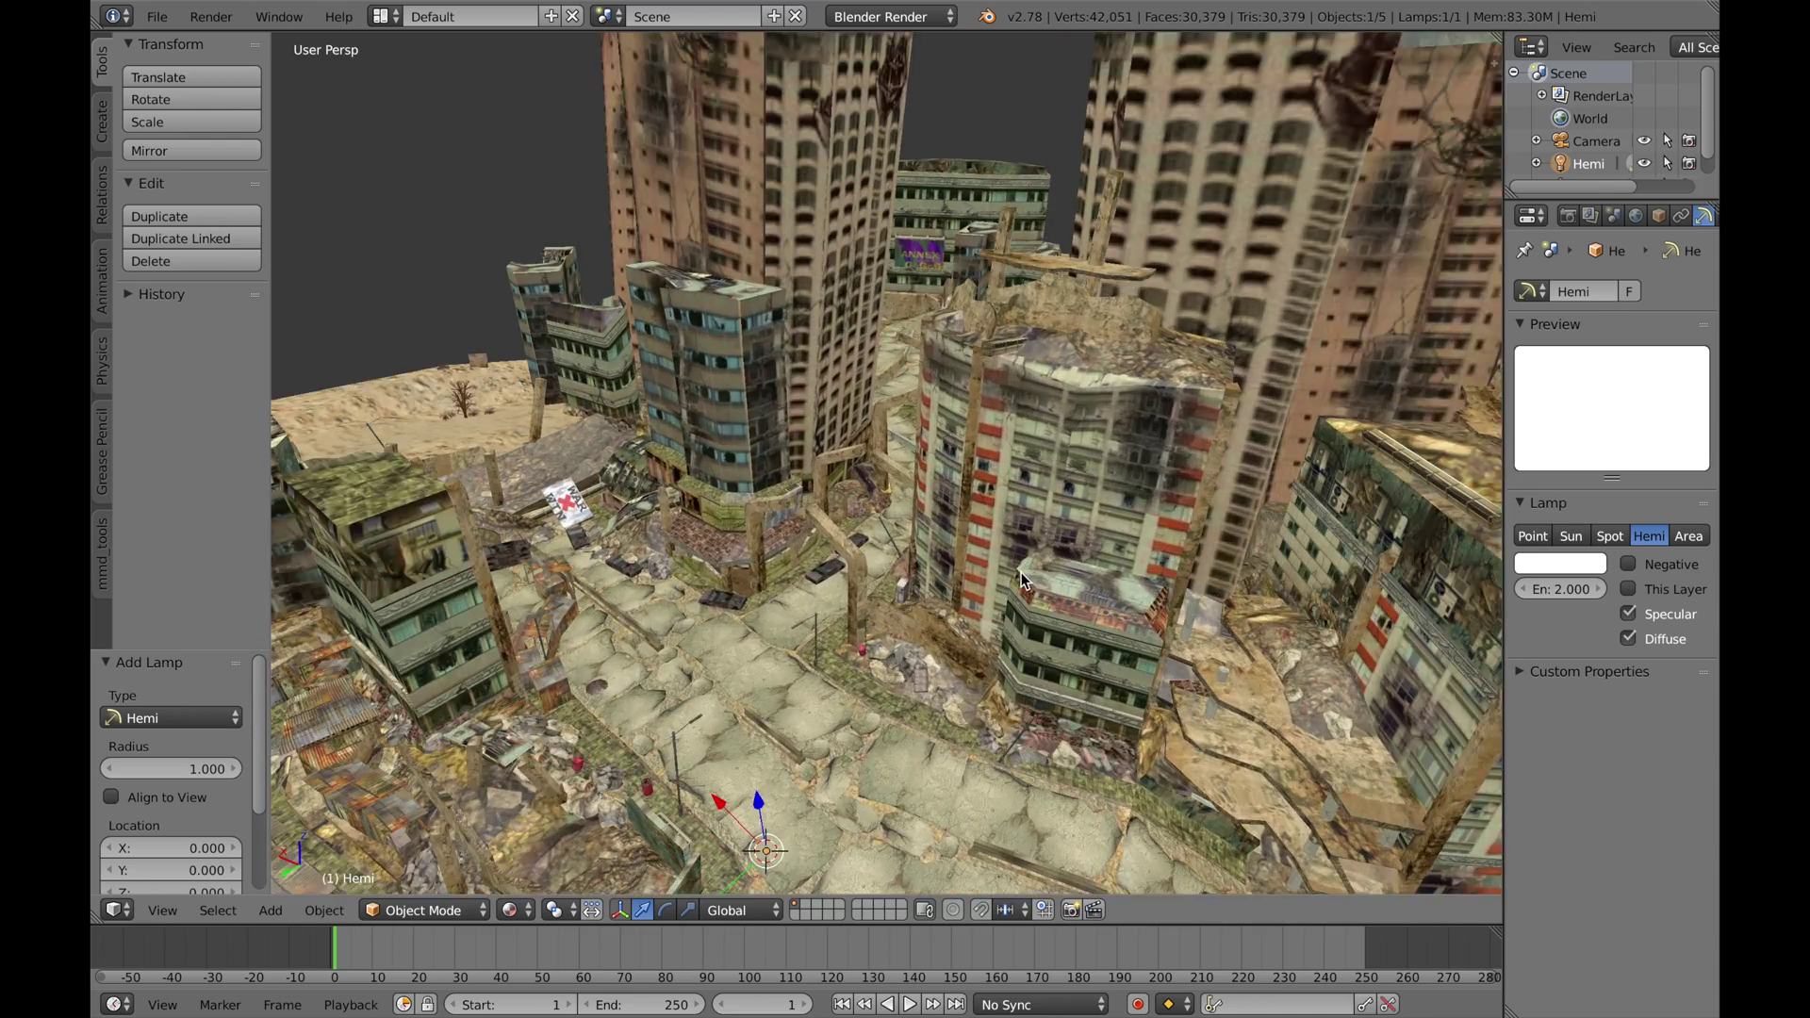
middle_drag(1020, 573, 984, 618)
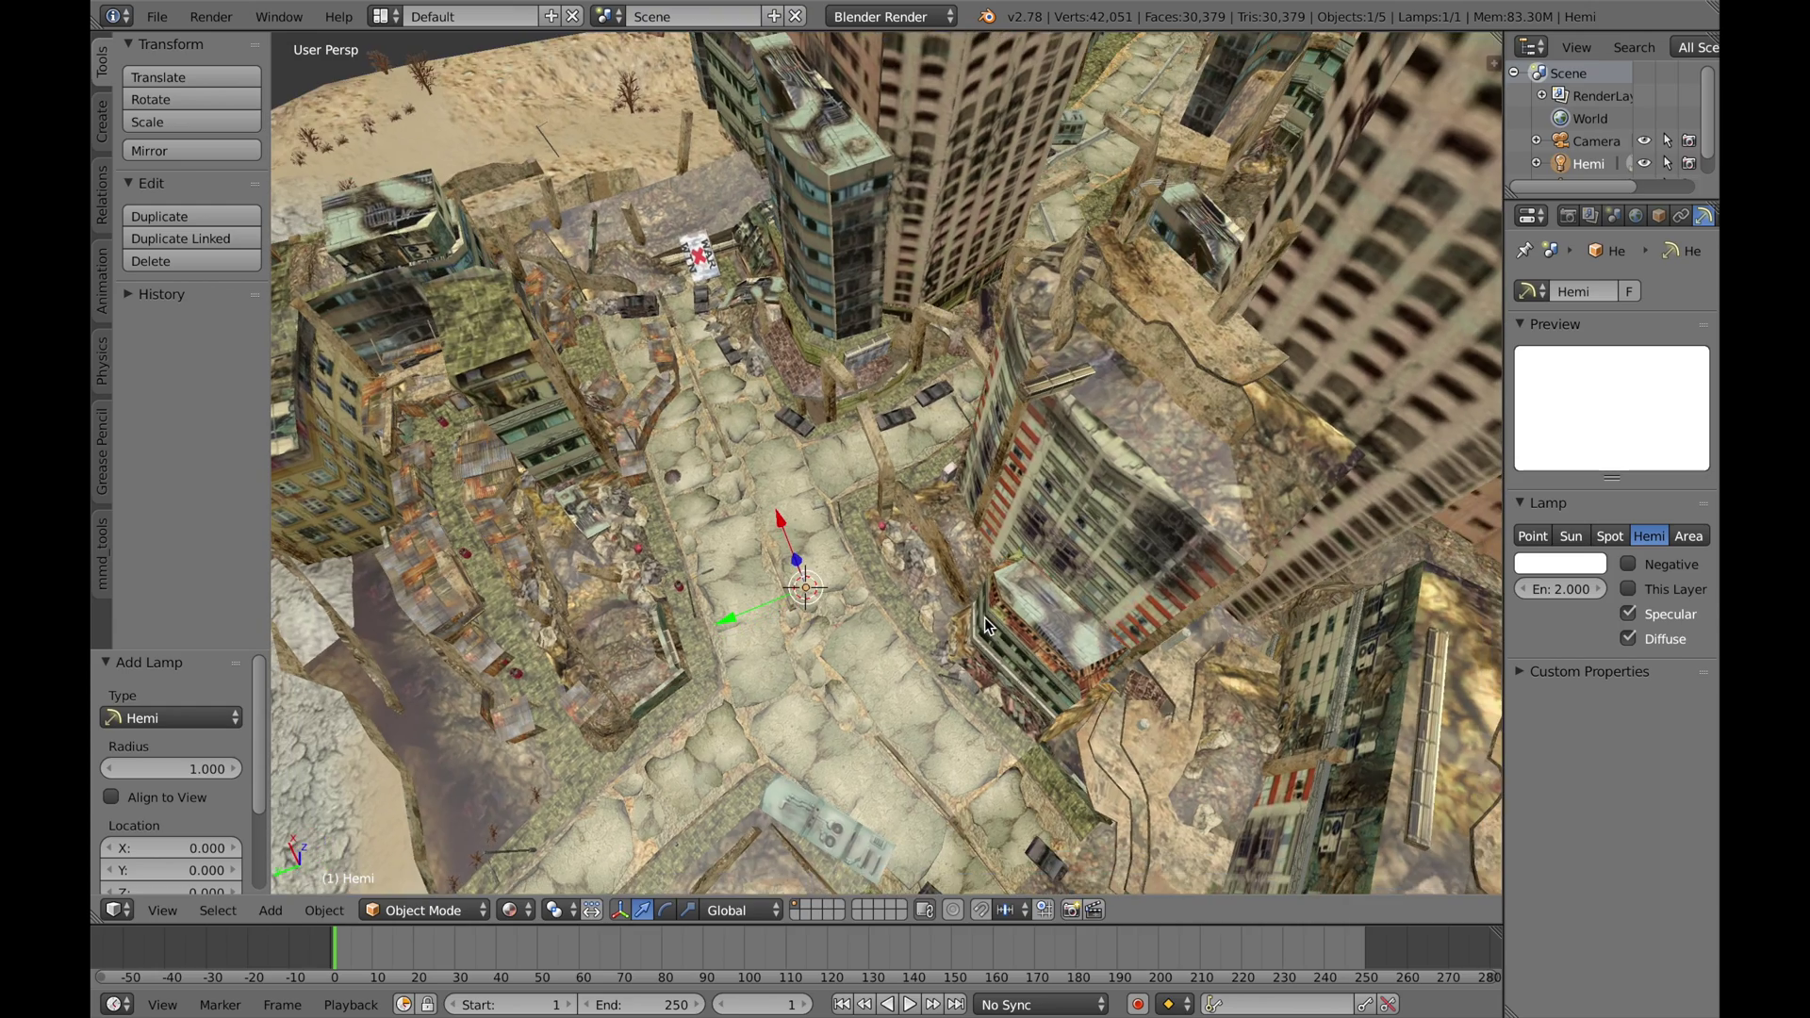
scroll(984, 619, down, 1)
scroll(984, 618, down, 2)
scroll(984, 618, up, 3)
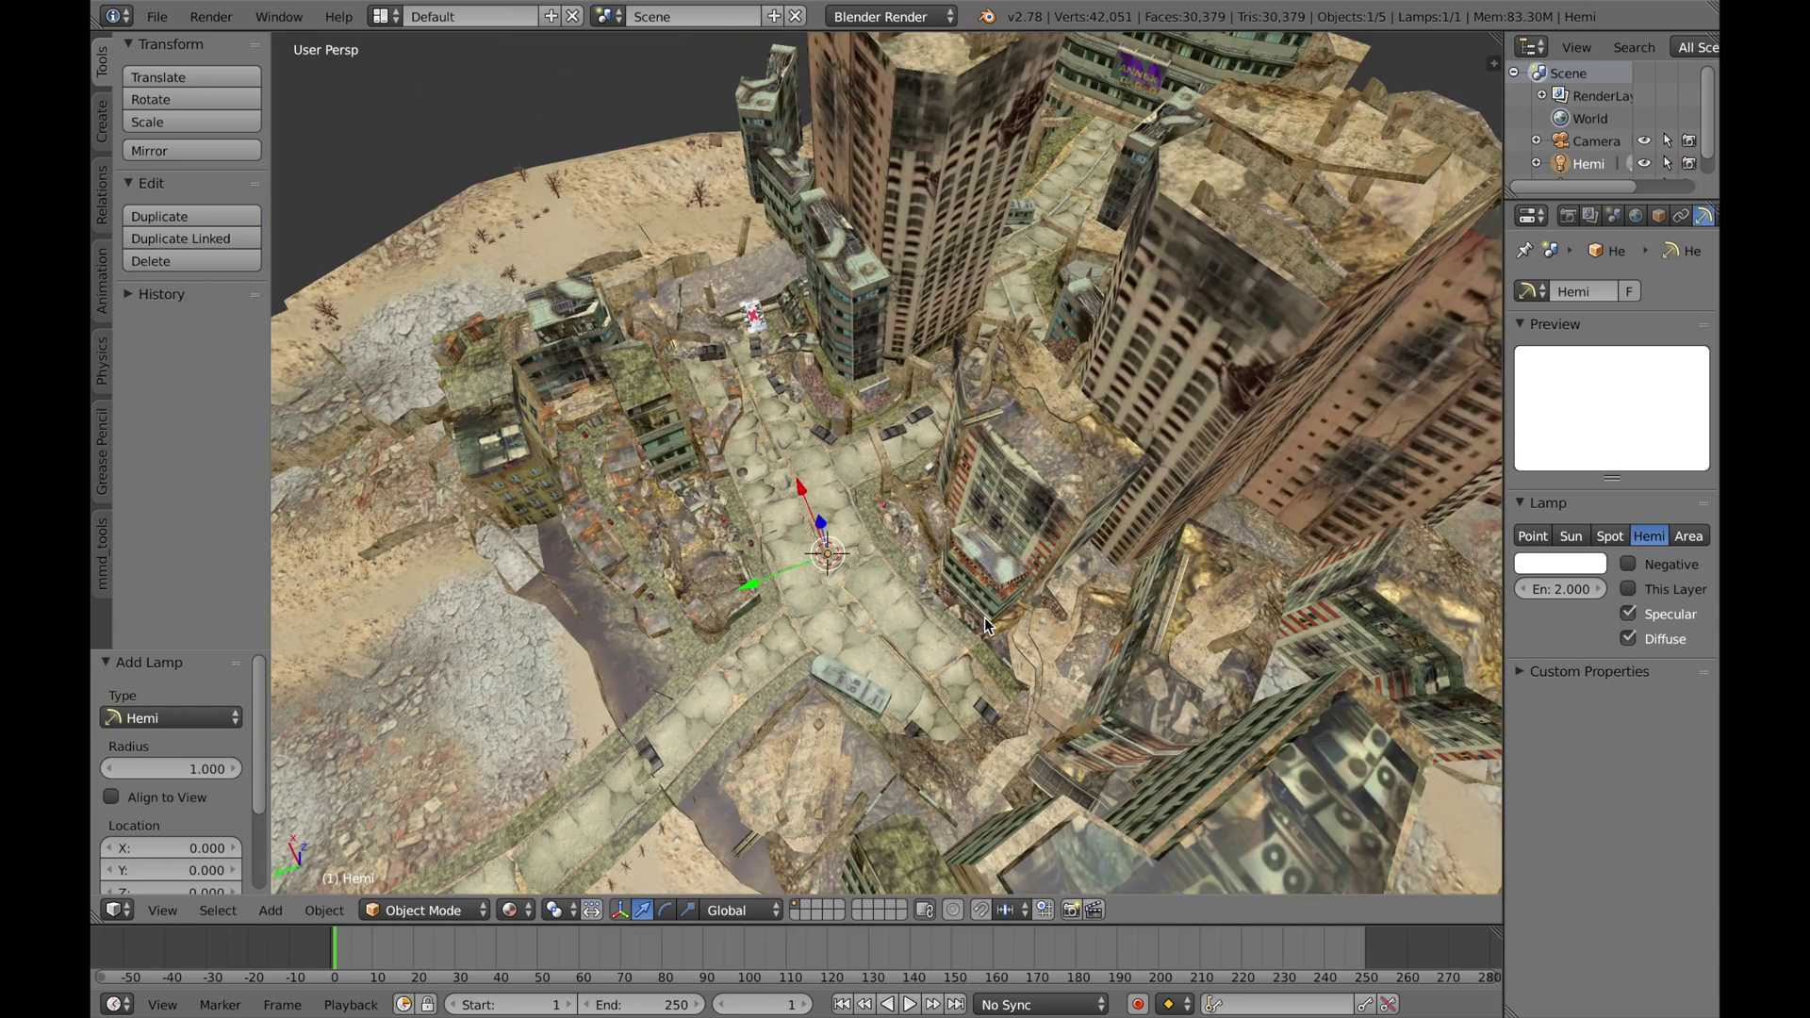
middle_drag(984, 618, 1009, 599)
scroll(1010, 600, up, 1)
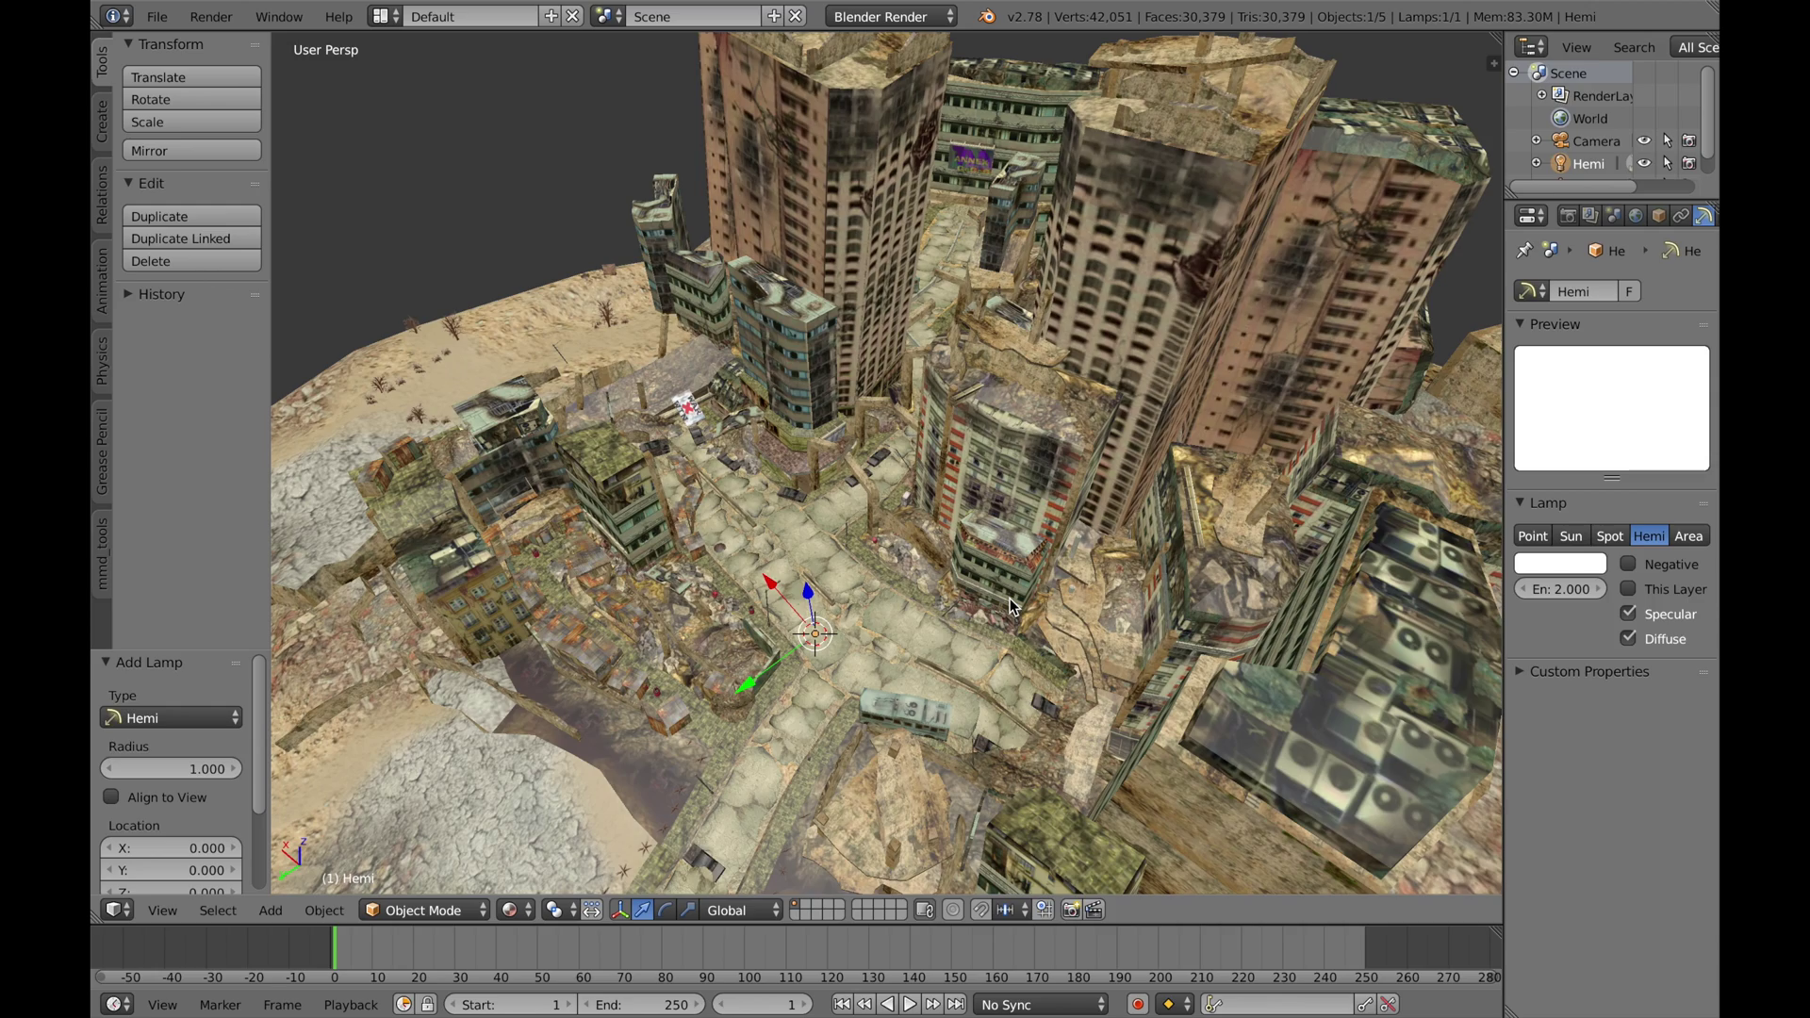
scroll(1009, 600, down, 3)
middle_drag(1010, 600, 943, 498)
scroll(943, 496, up, 2)
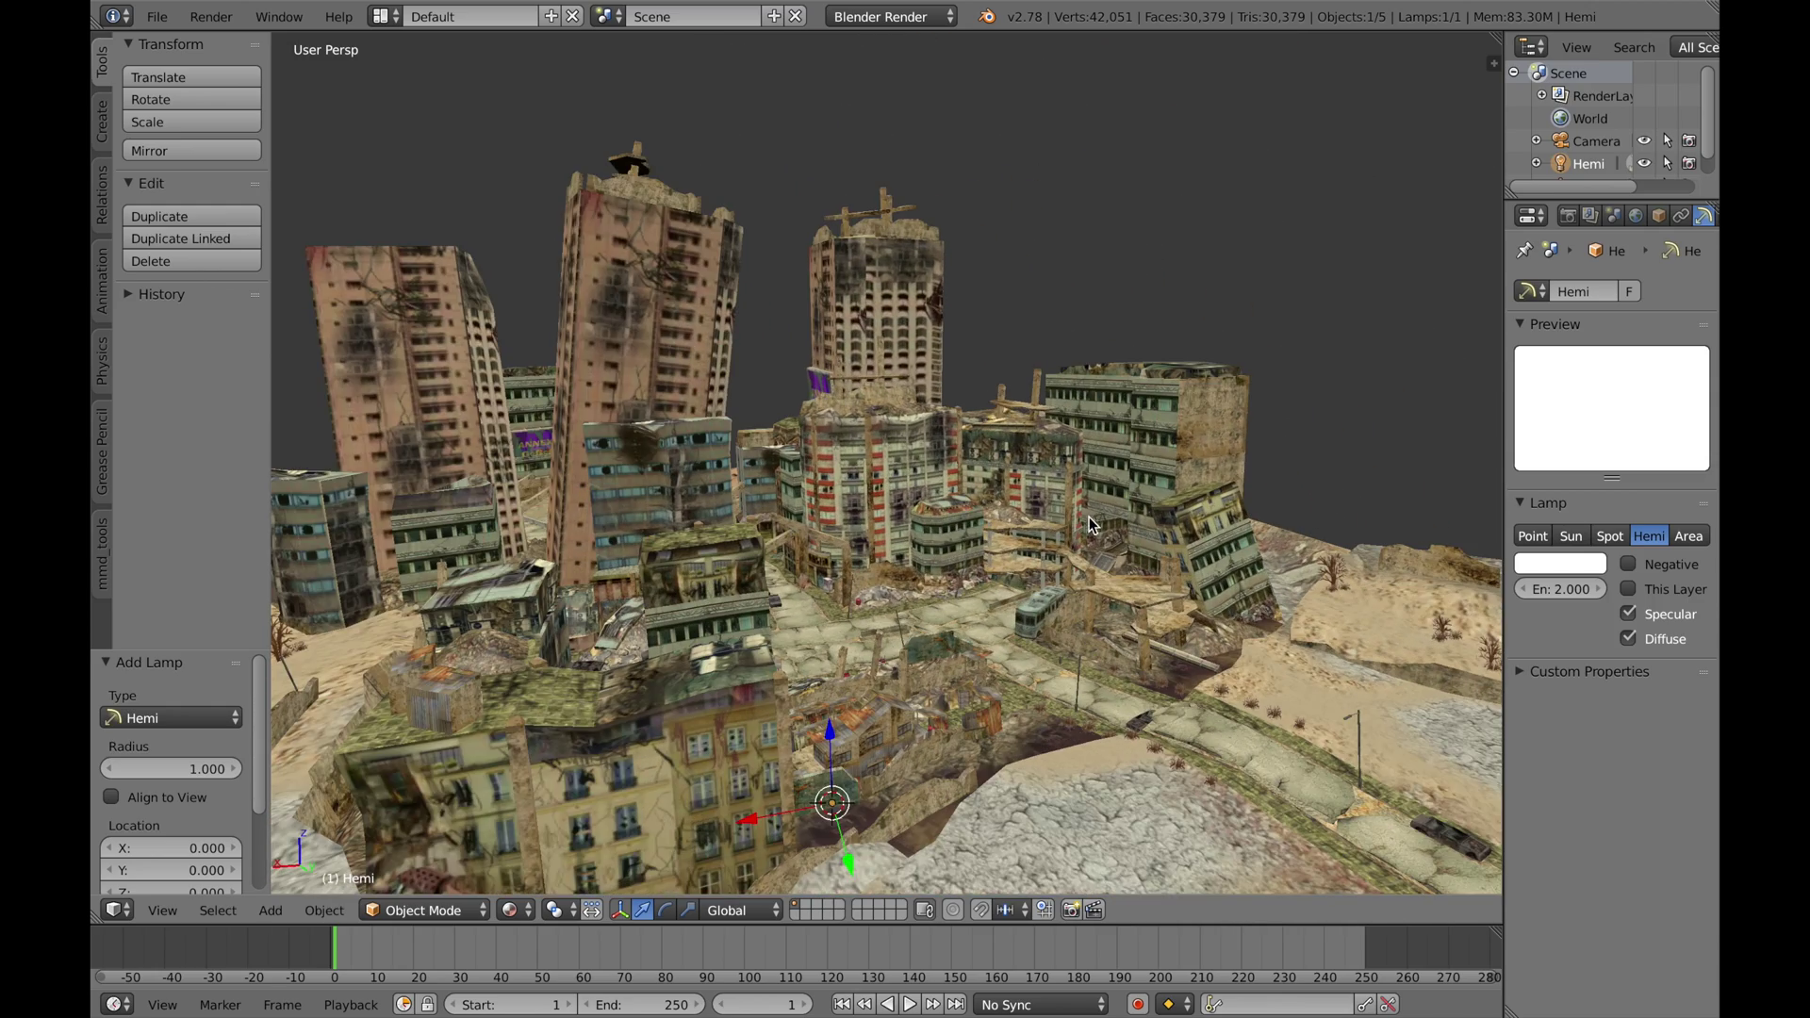
middle_drag(1088, 517, 1404, 482)
scroll(974, 460, up, 2)
scroll(1438, 456, down, 7)
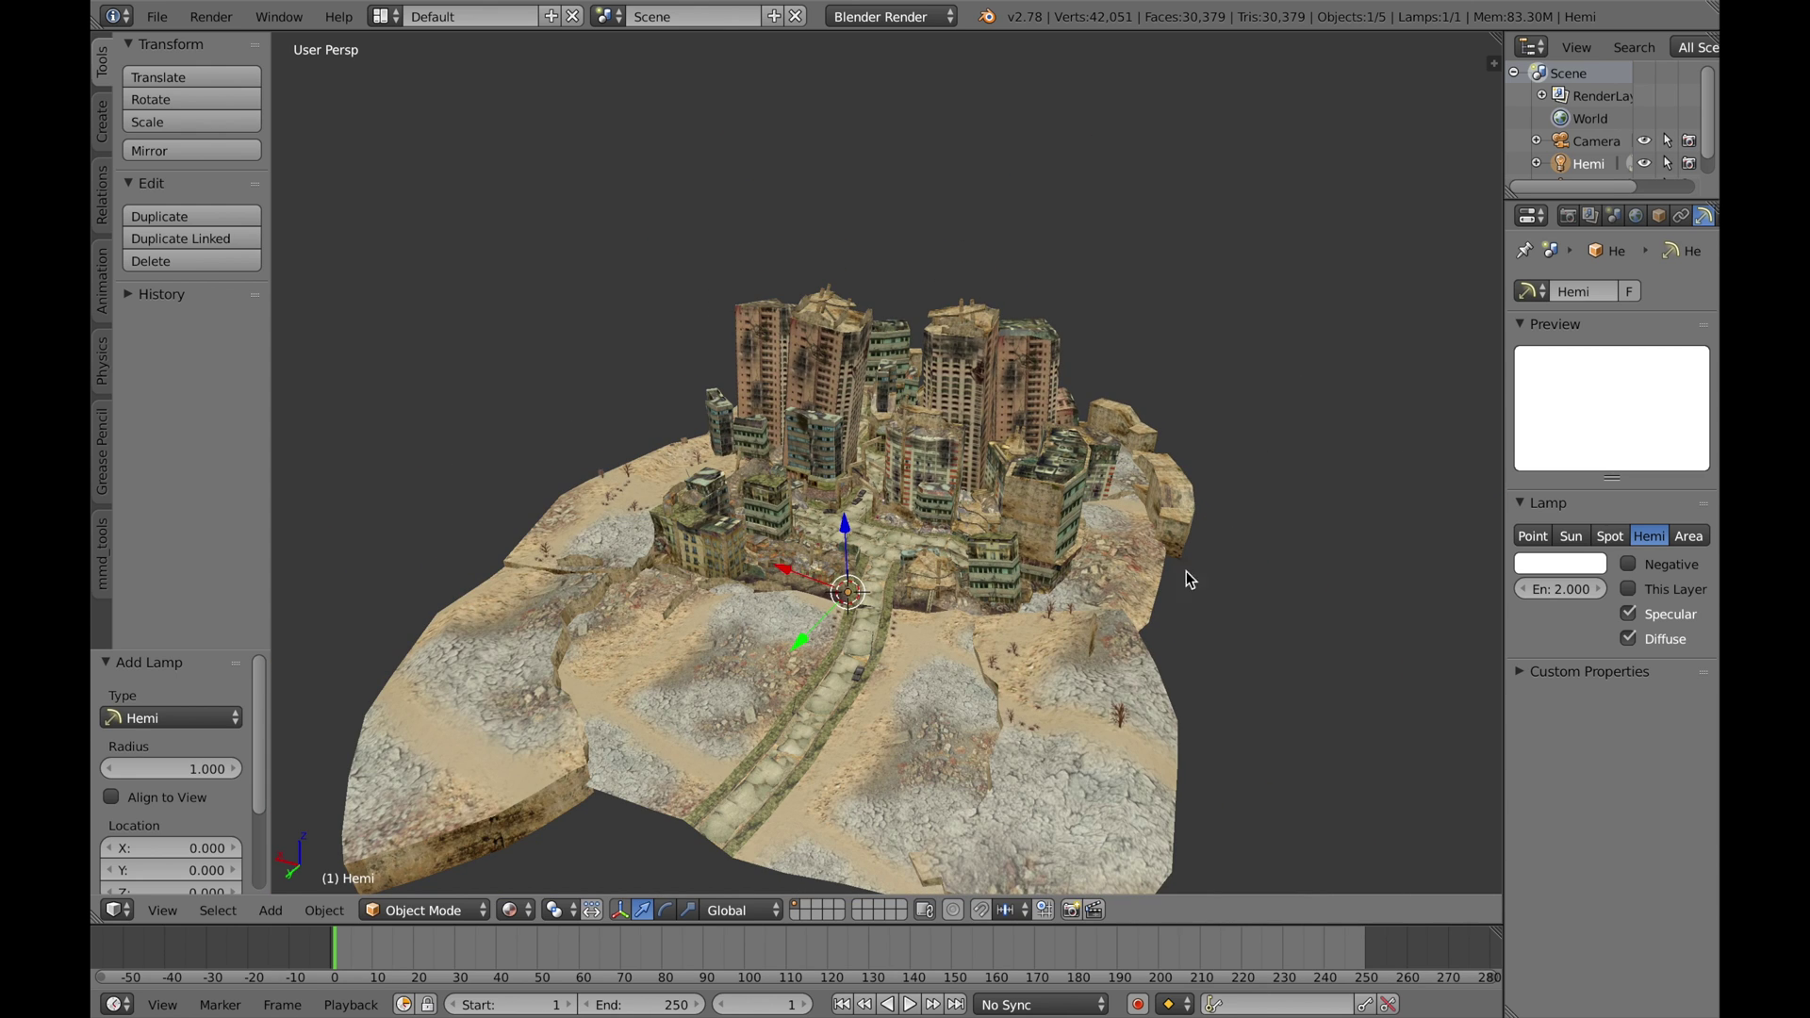
mouse_move(1187, 598)
middle_down()
mouse_move(1139, 557)
mouse_move(1152, 545)
mouse_move(1141, 556)
mouse_move(1191, 573)
middle_up()
scroll(1139, 557, up, 3)
scroll(1141, 557, up, 2)
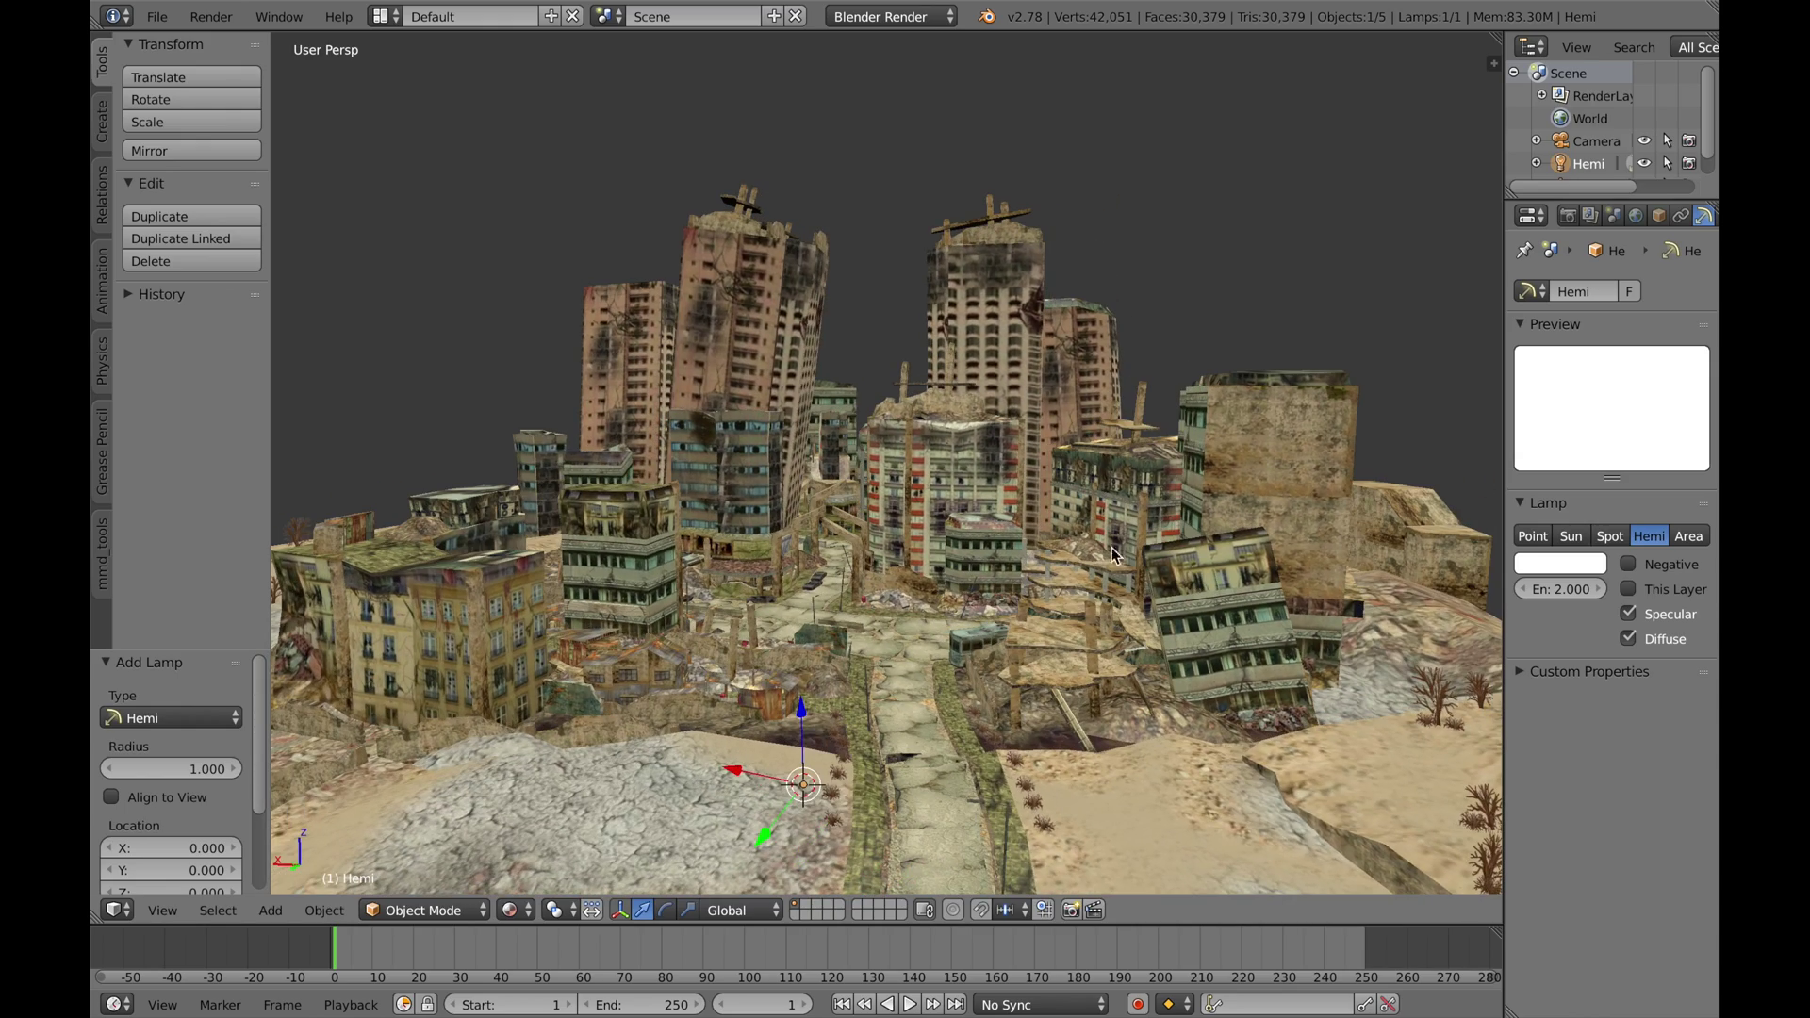
scroll(1126, 514, down, 7)
middle_drag(1124, 503, 1079, 511)
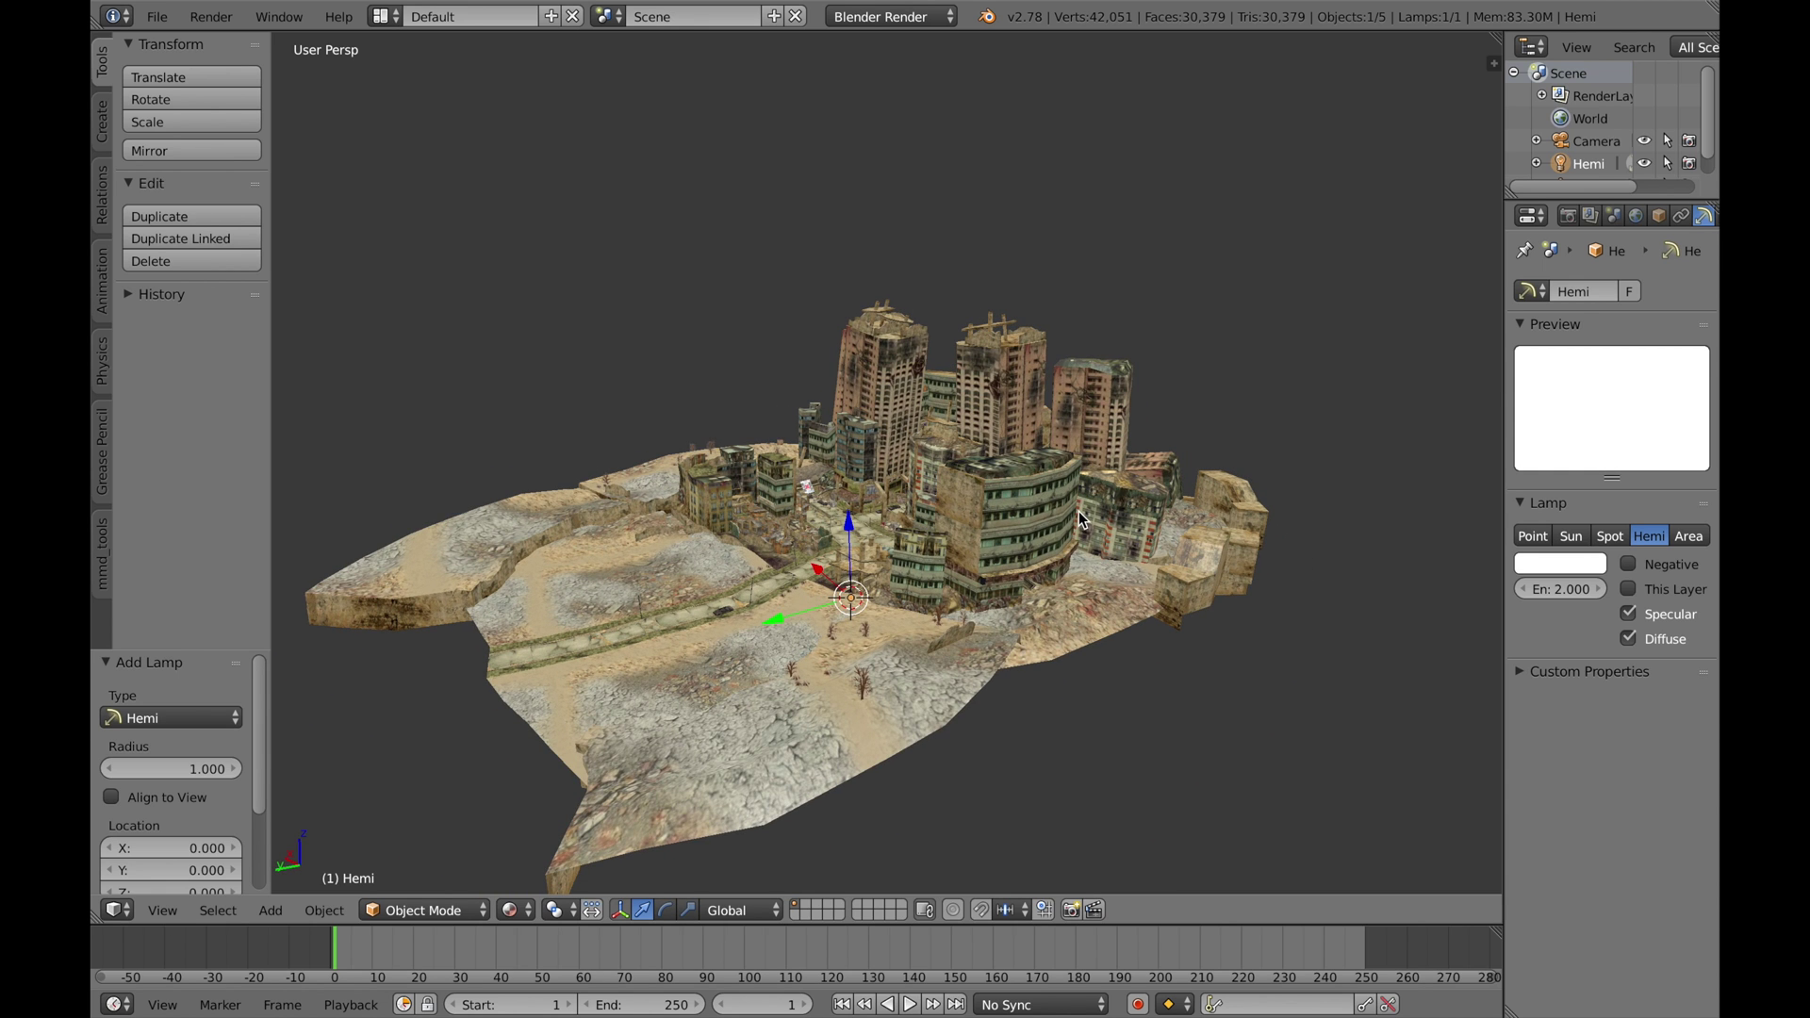